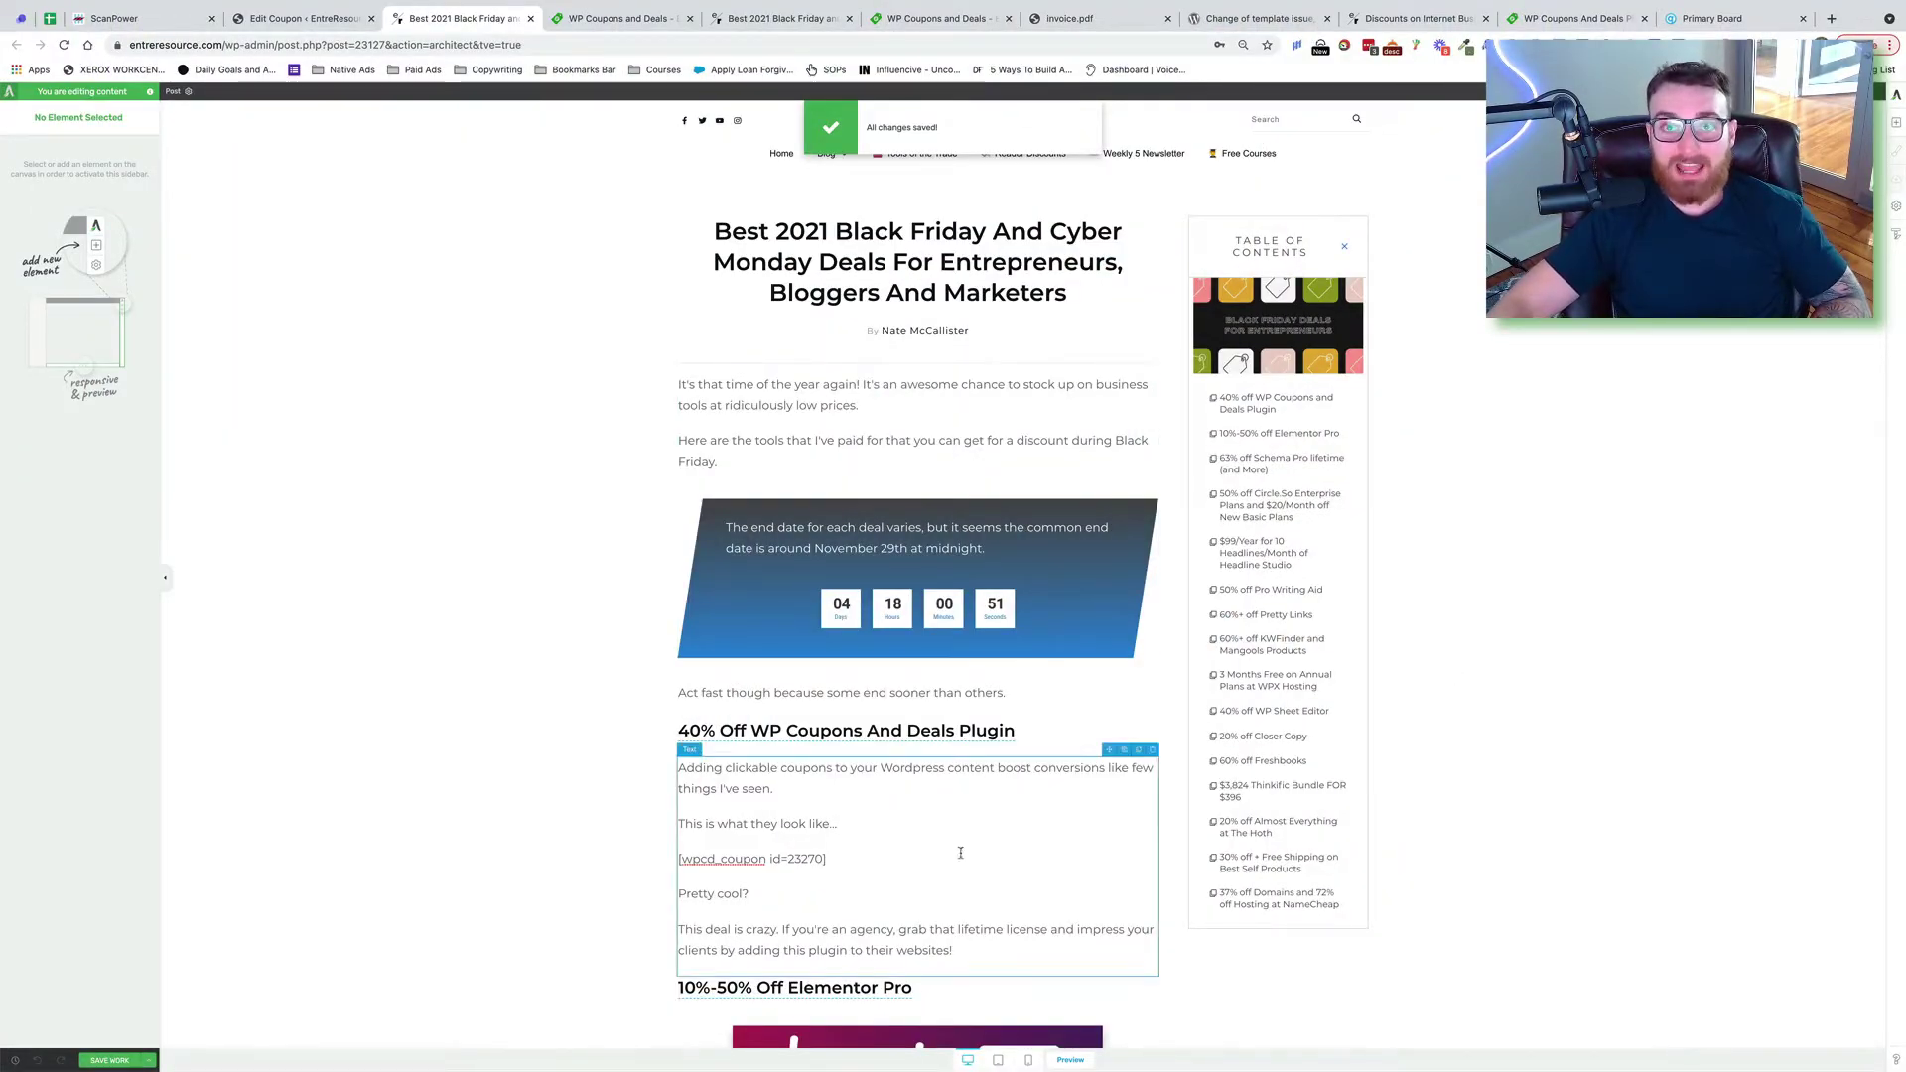
Scroll down the Thrive Architect post to the [wpcd_coupon id=23270] shortcode line under the WP Coupons heading
scroll(913, 829, down, 2)
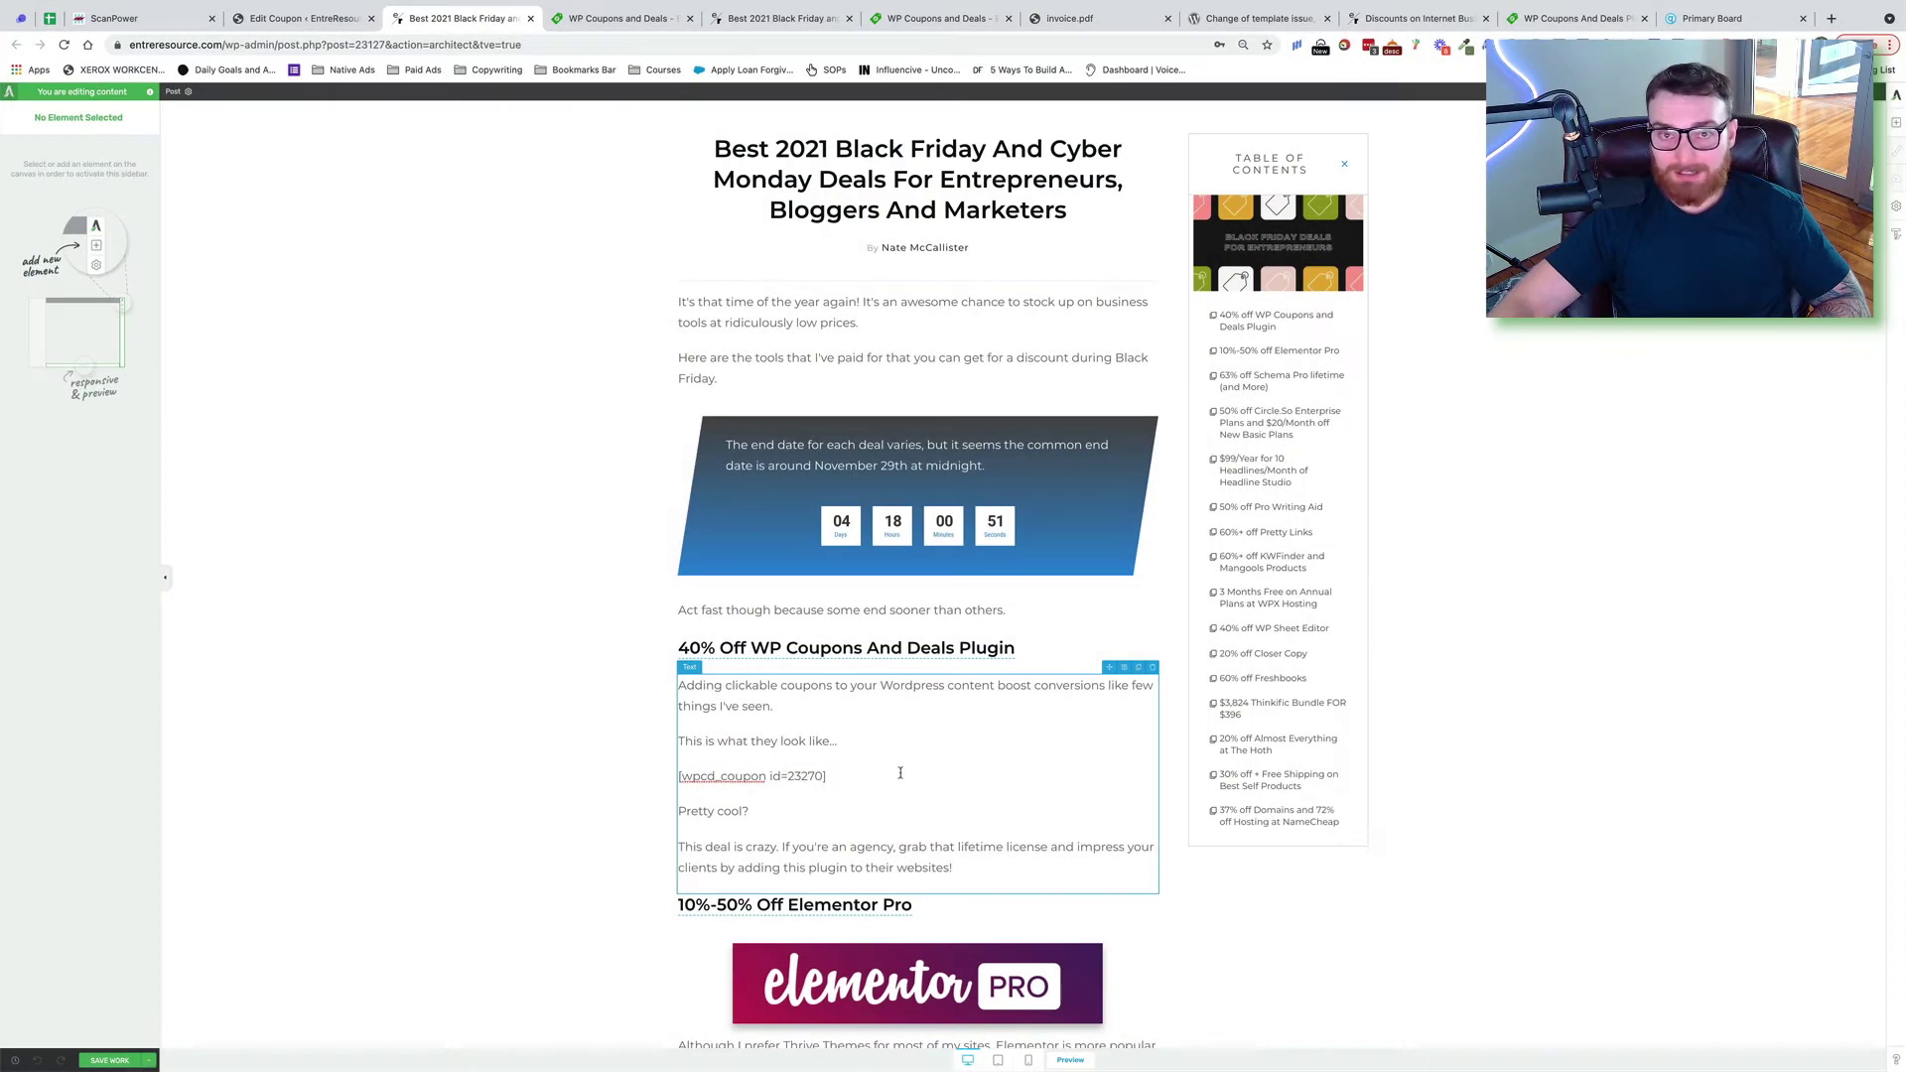
Select the [wpcd_coupon id=23270] line, then reveal the WPCD40 code in the previewed coupon box
triple_click(888, 779)
key(super+c)
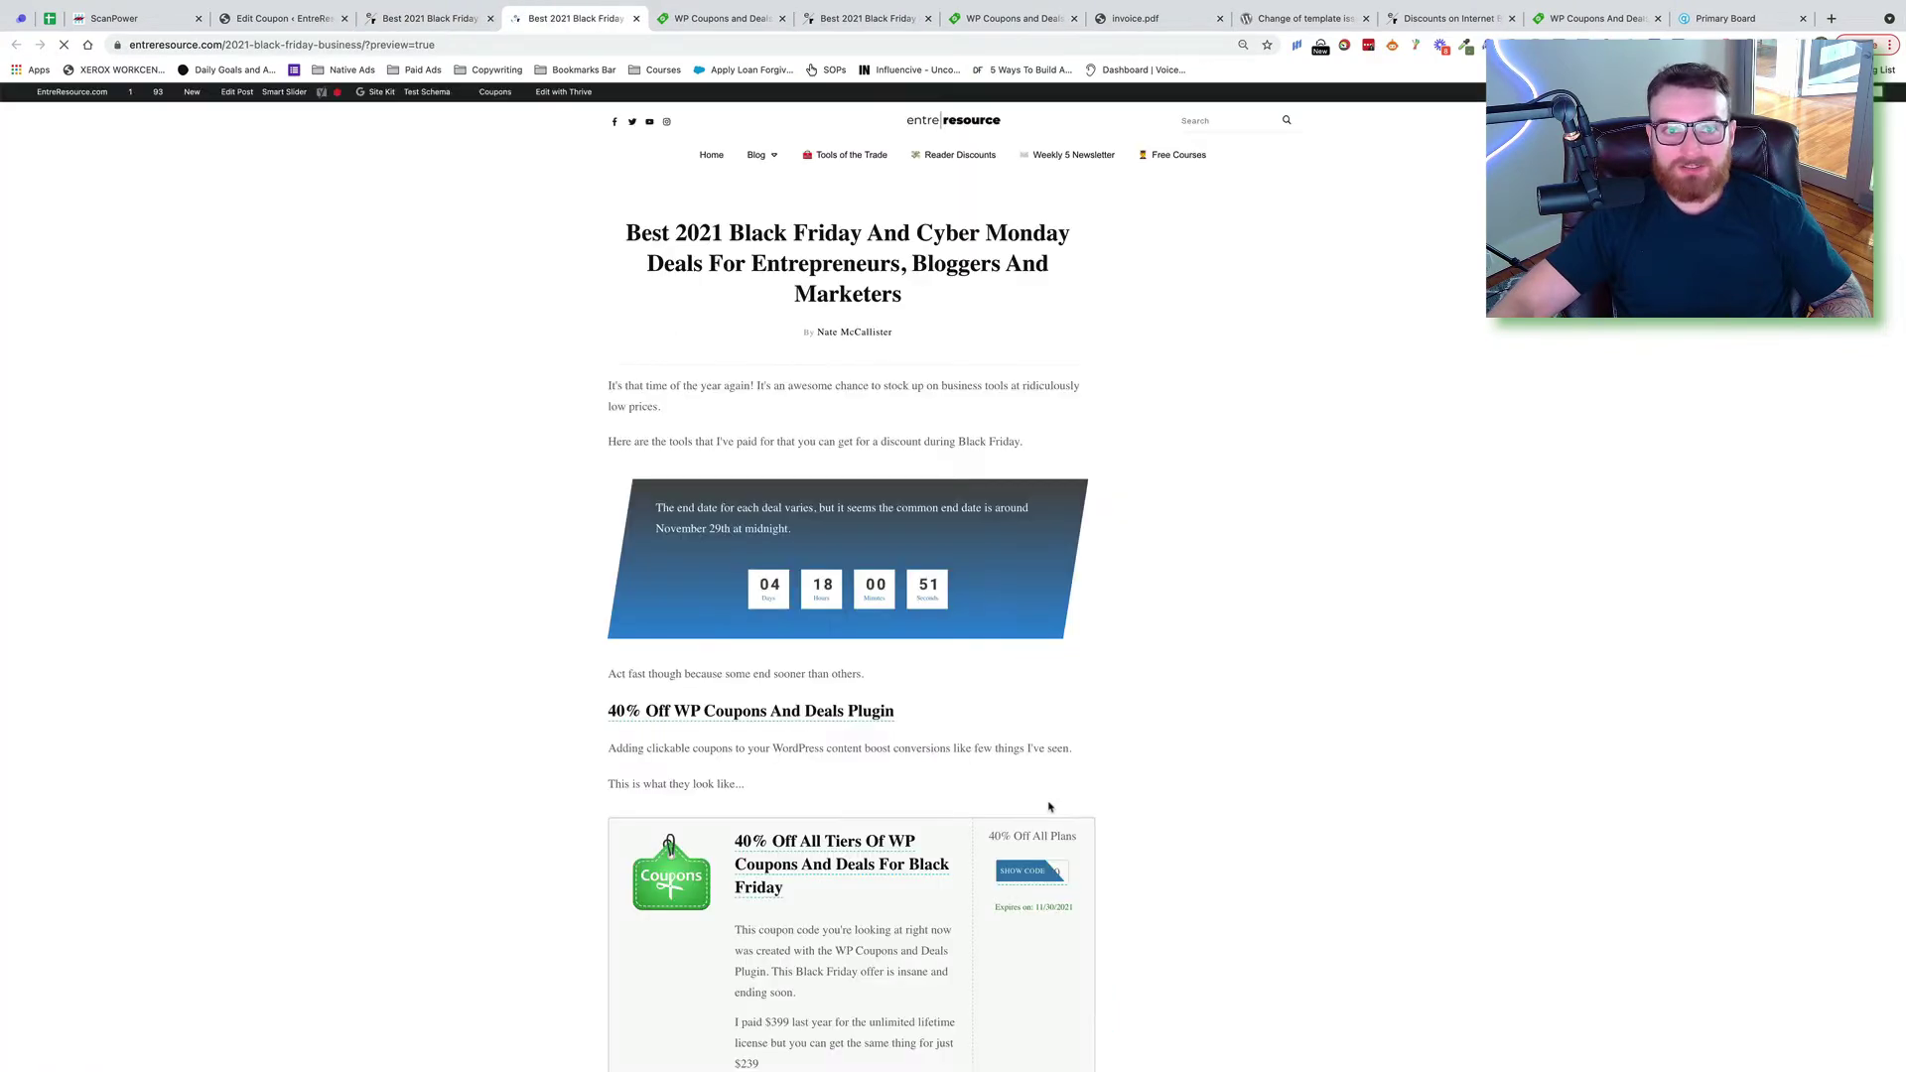
scroll(1204, 625, down, 3)
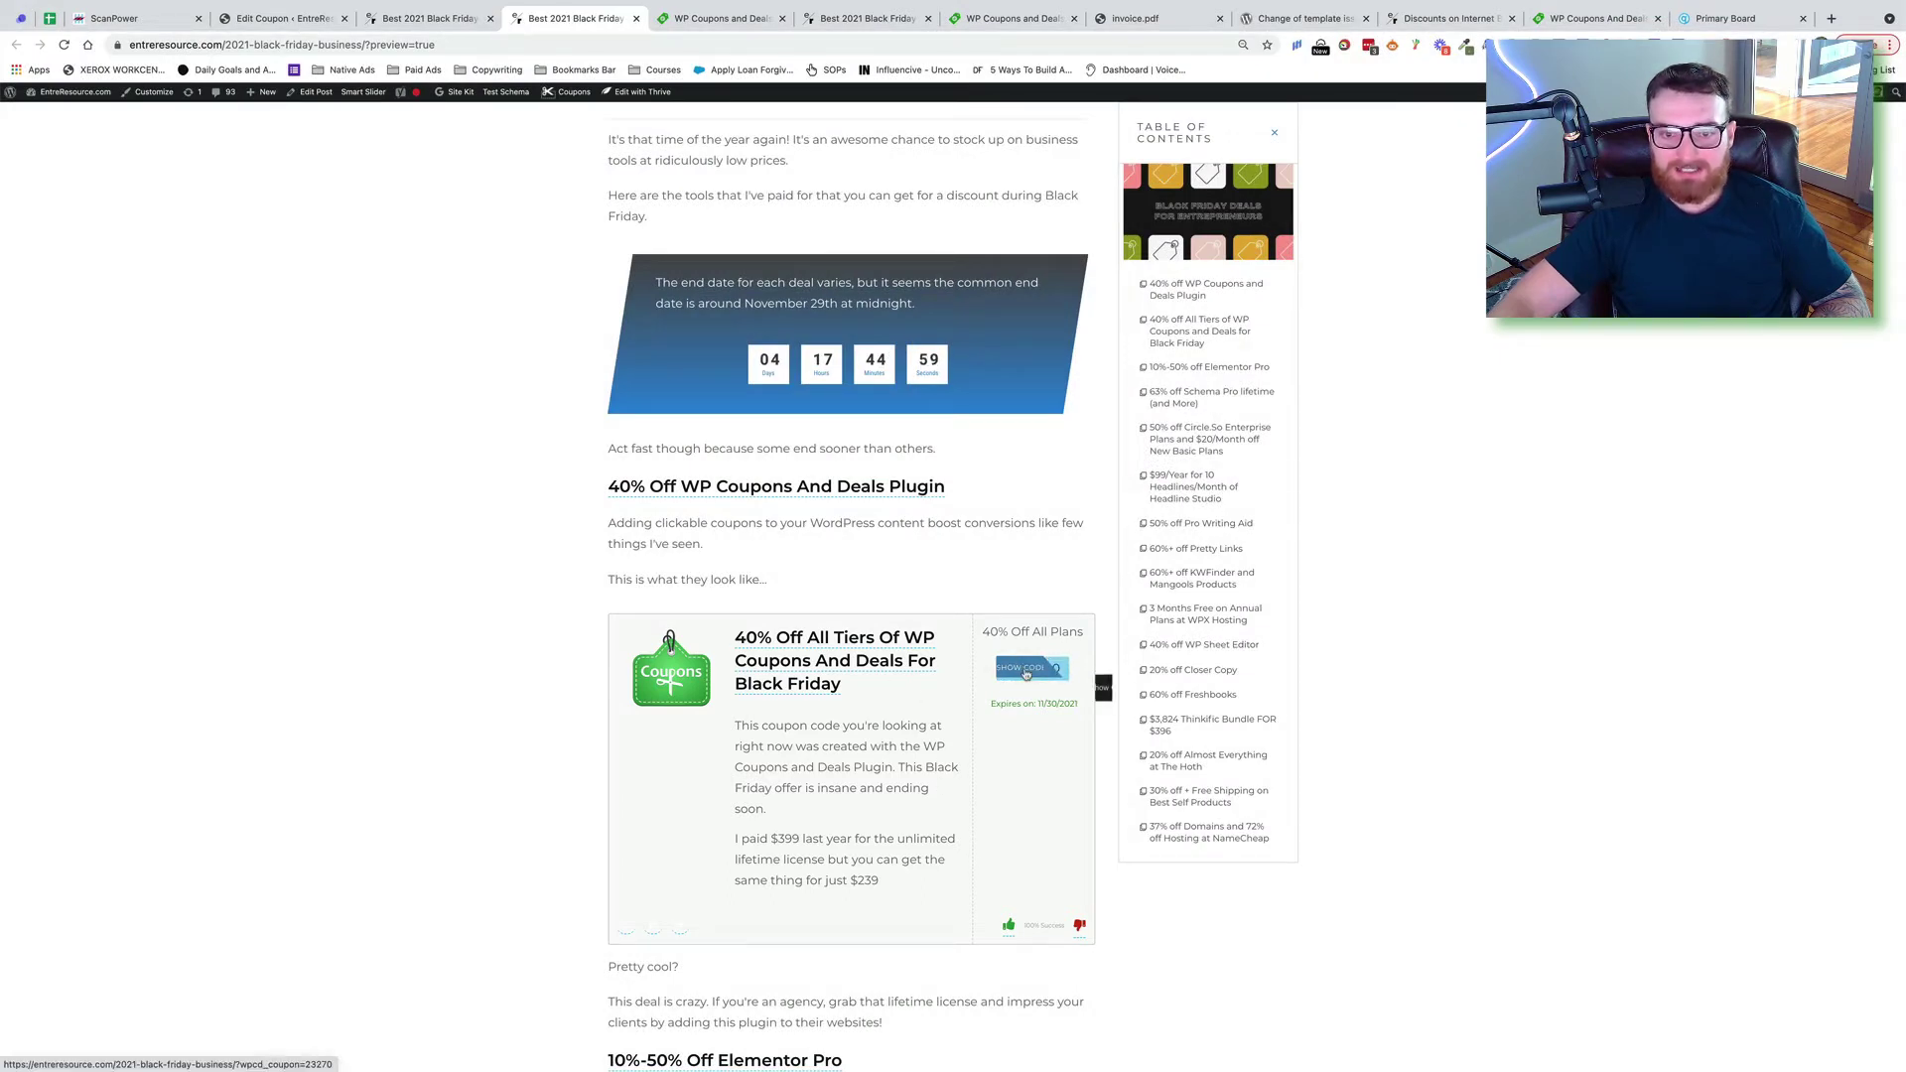
click(1025, 673)
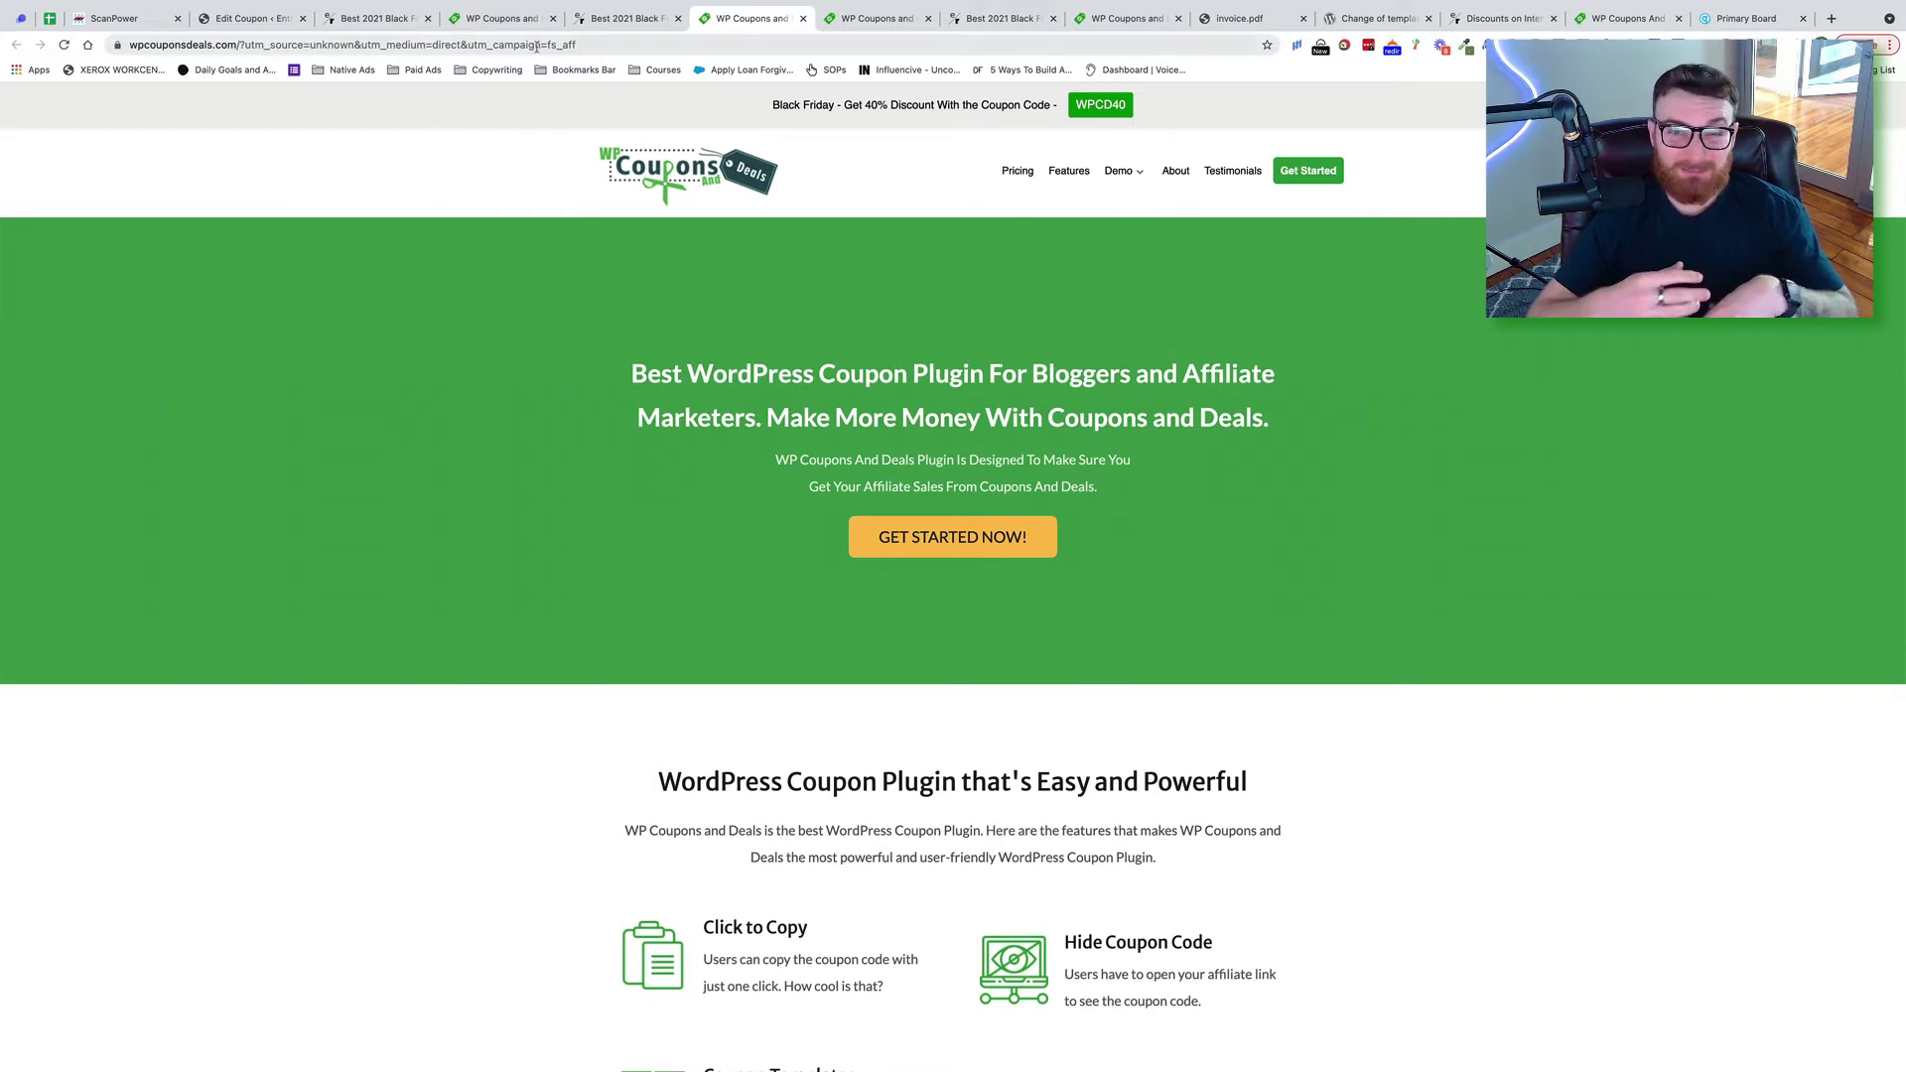
Paste the copied coupon shortcode into the address bar, then cancel to restore the original URL
click(536, 47)
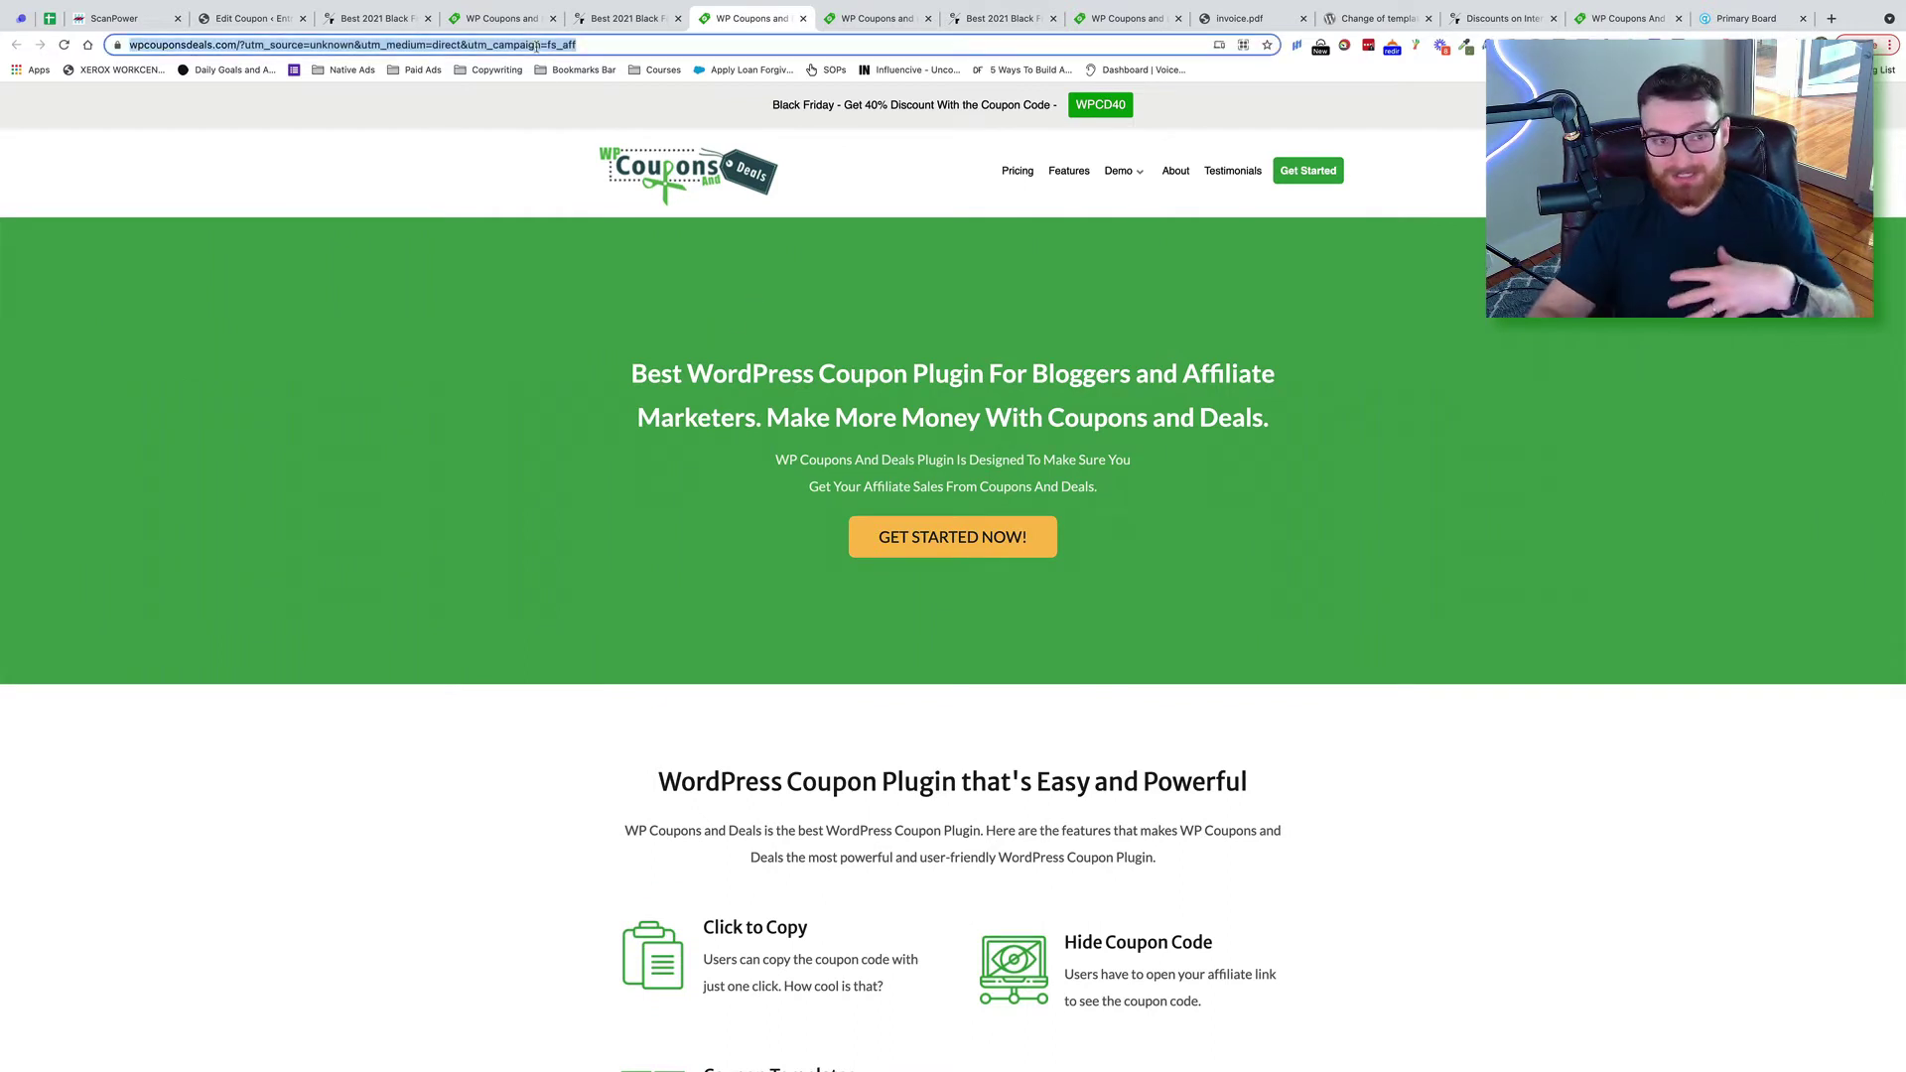
key(super+v)
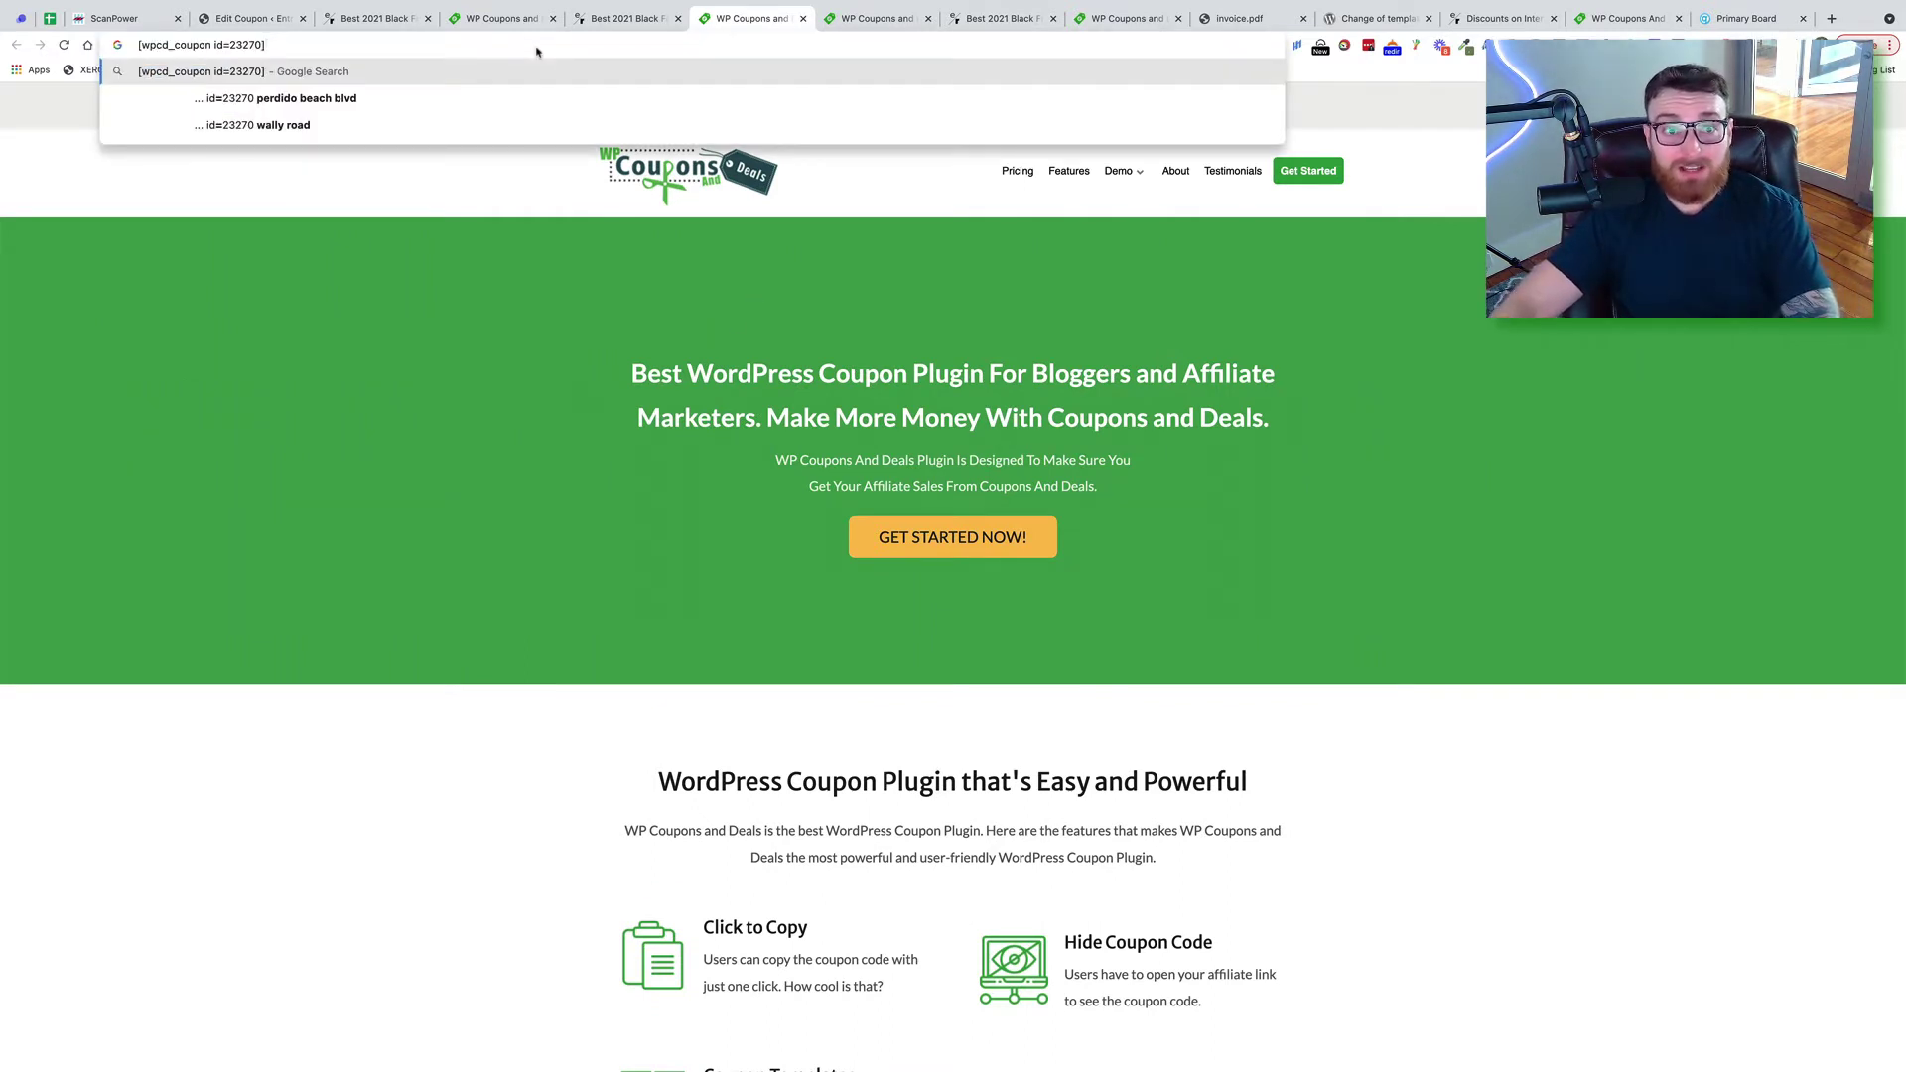
key(Escape)
key(Escape)
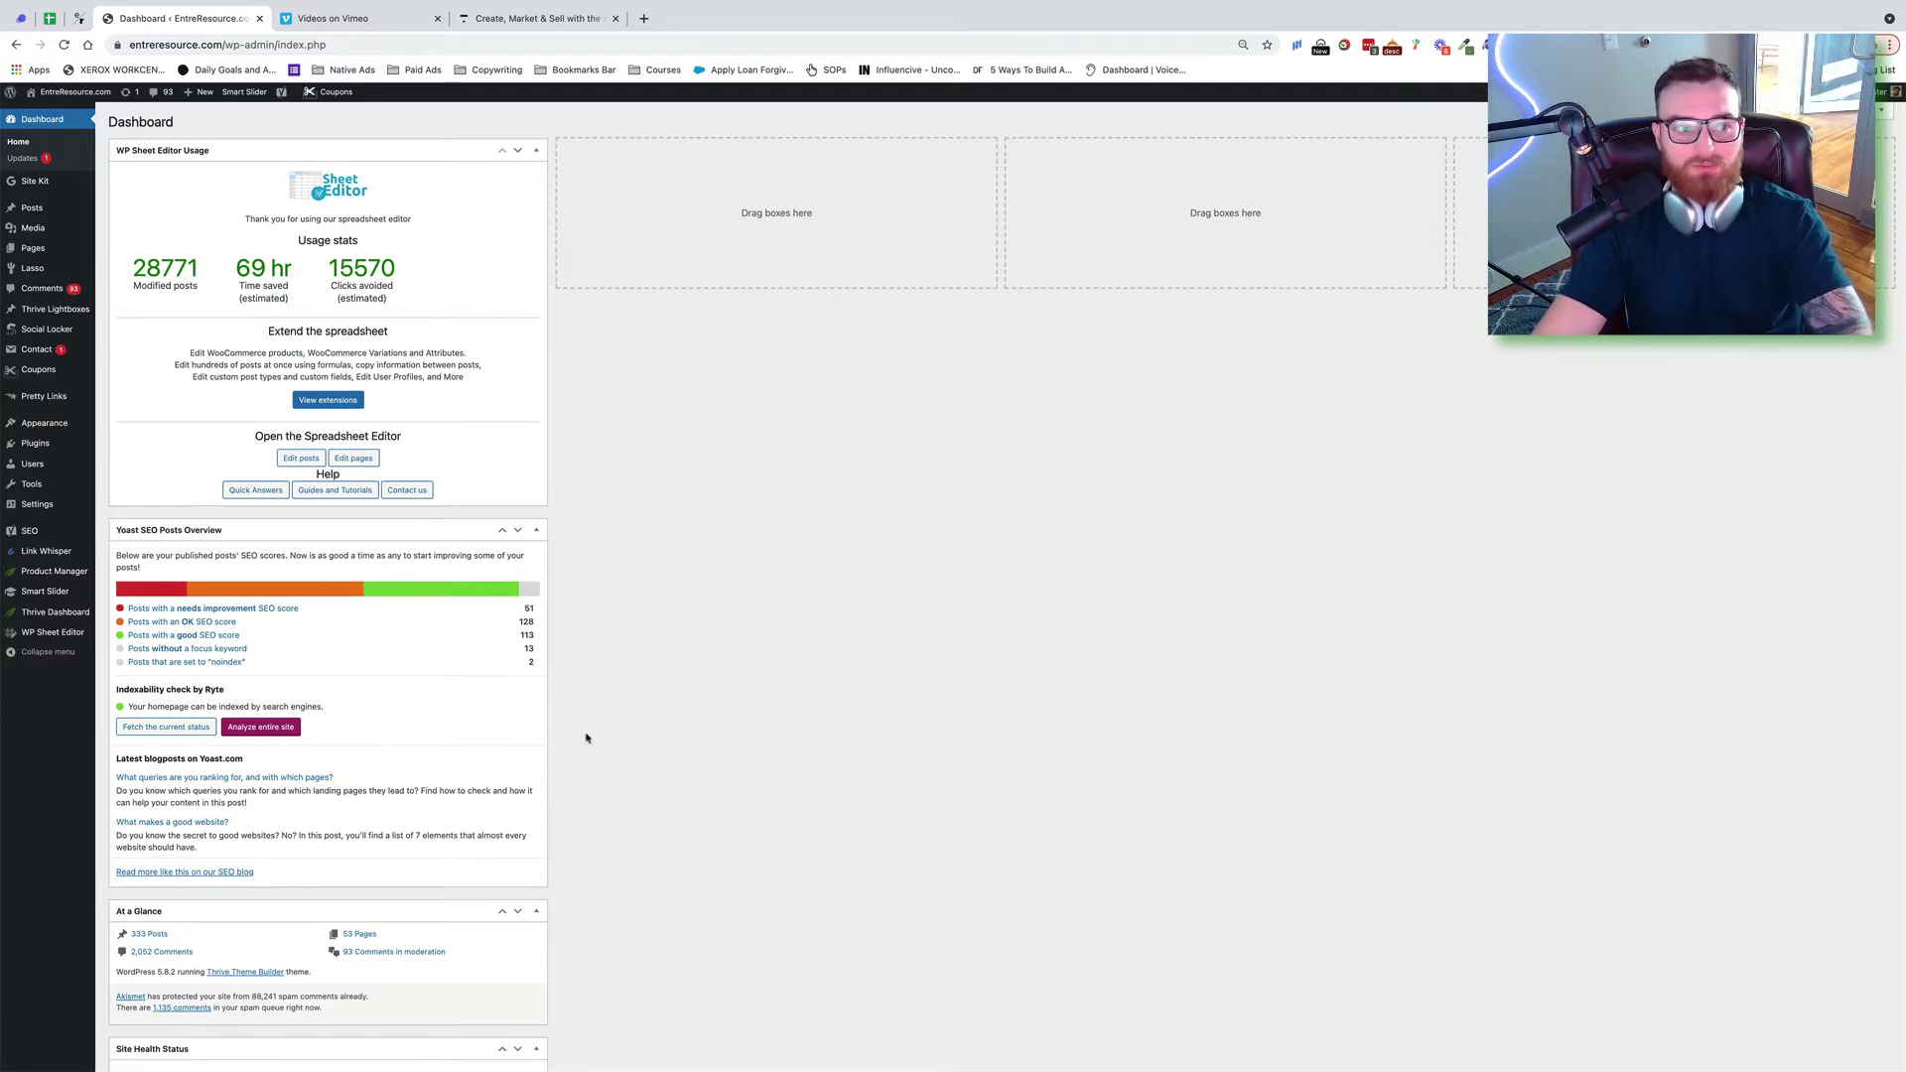
Show the Coupons flyout submenu in the WordPress admin sidebar
mouse_move(42, 375)
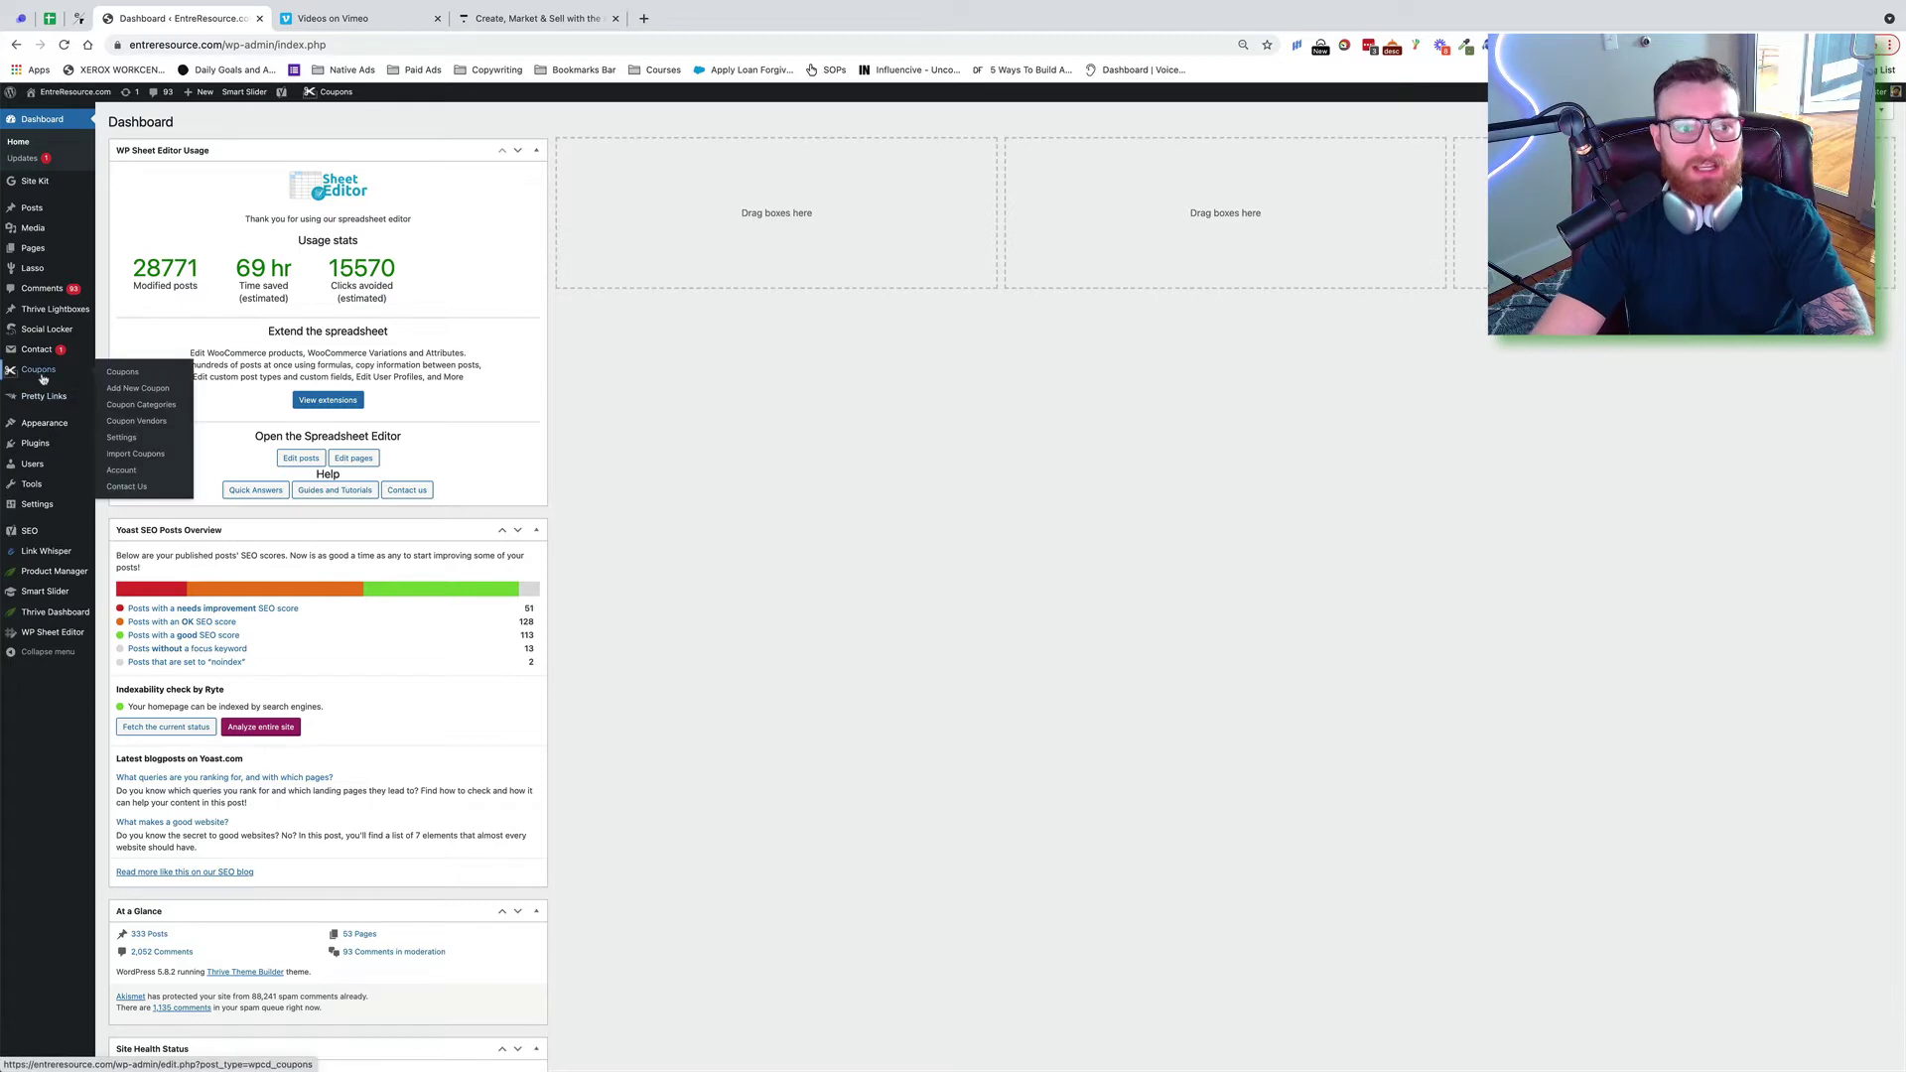
Choose Settings under Coupons to reach the WP Coupons and Deals settings
click(124, 442)
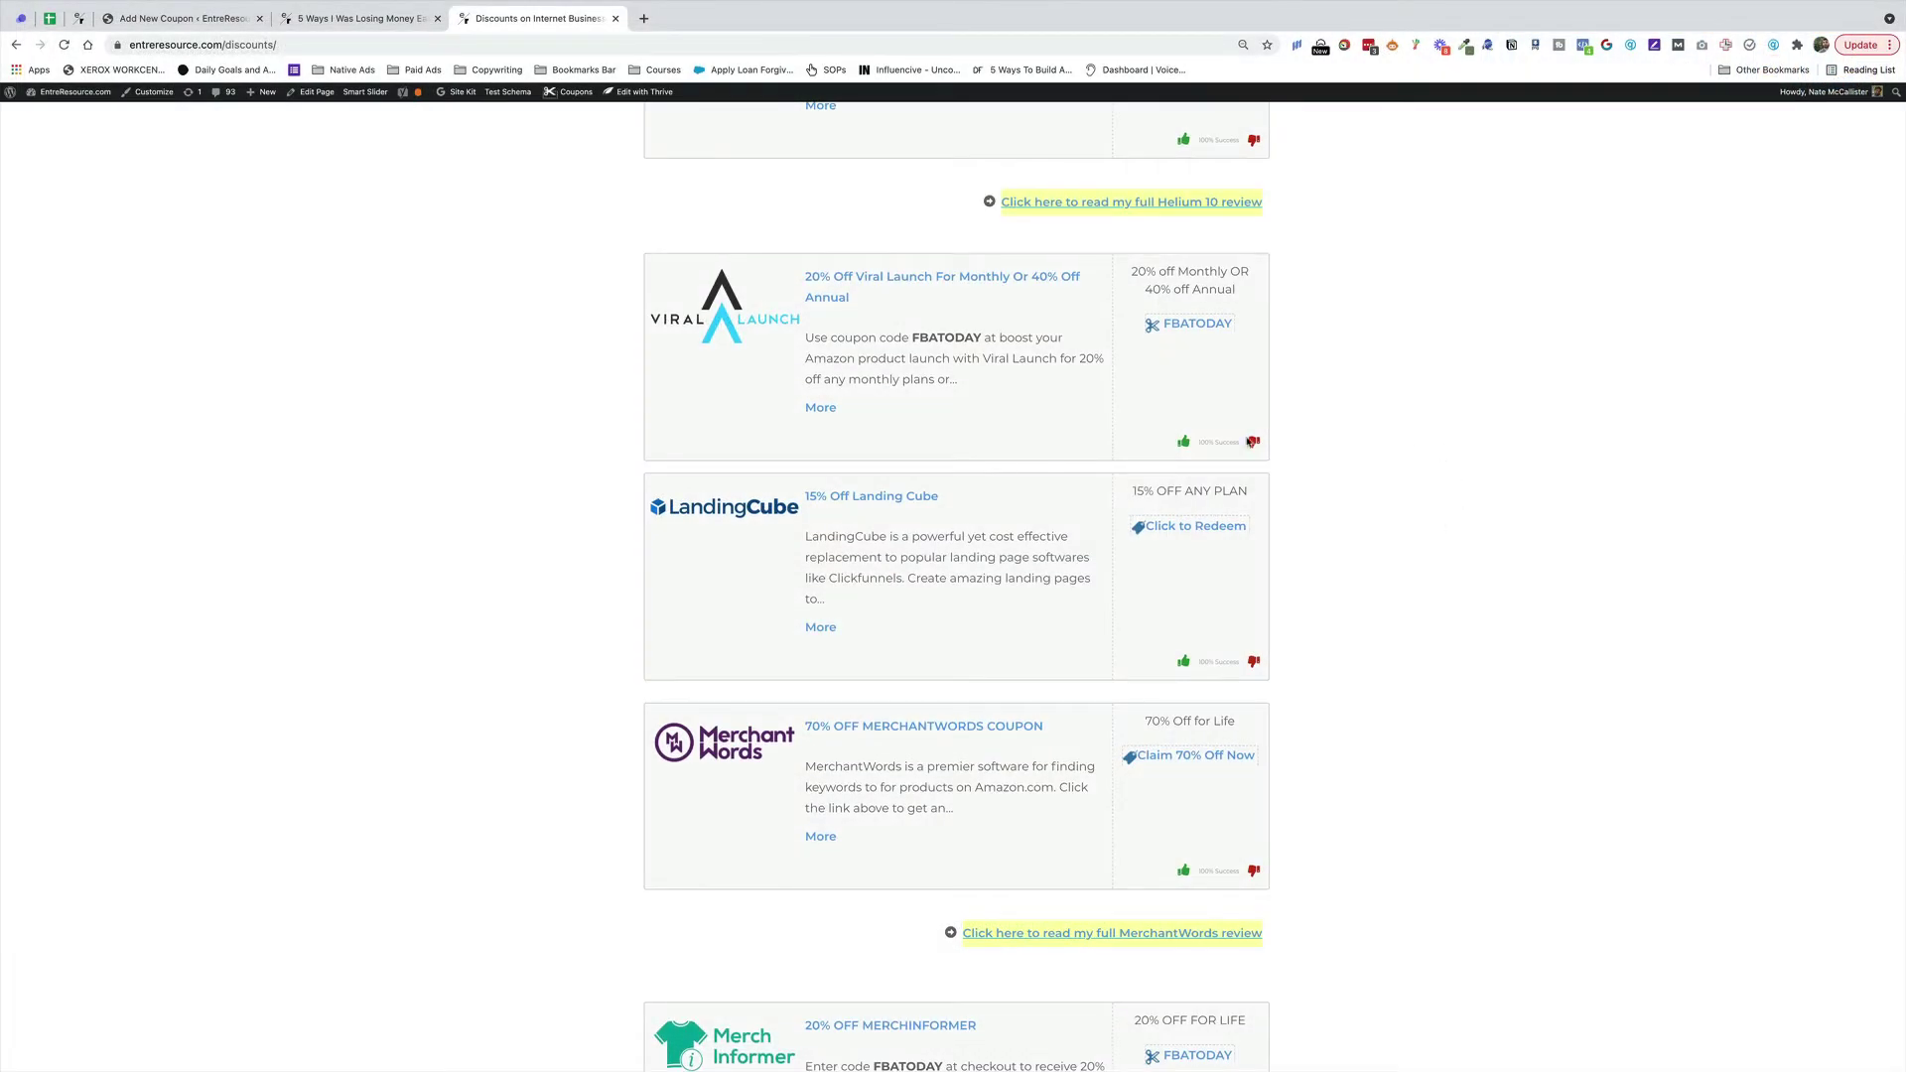
click(820, 409)
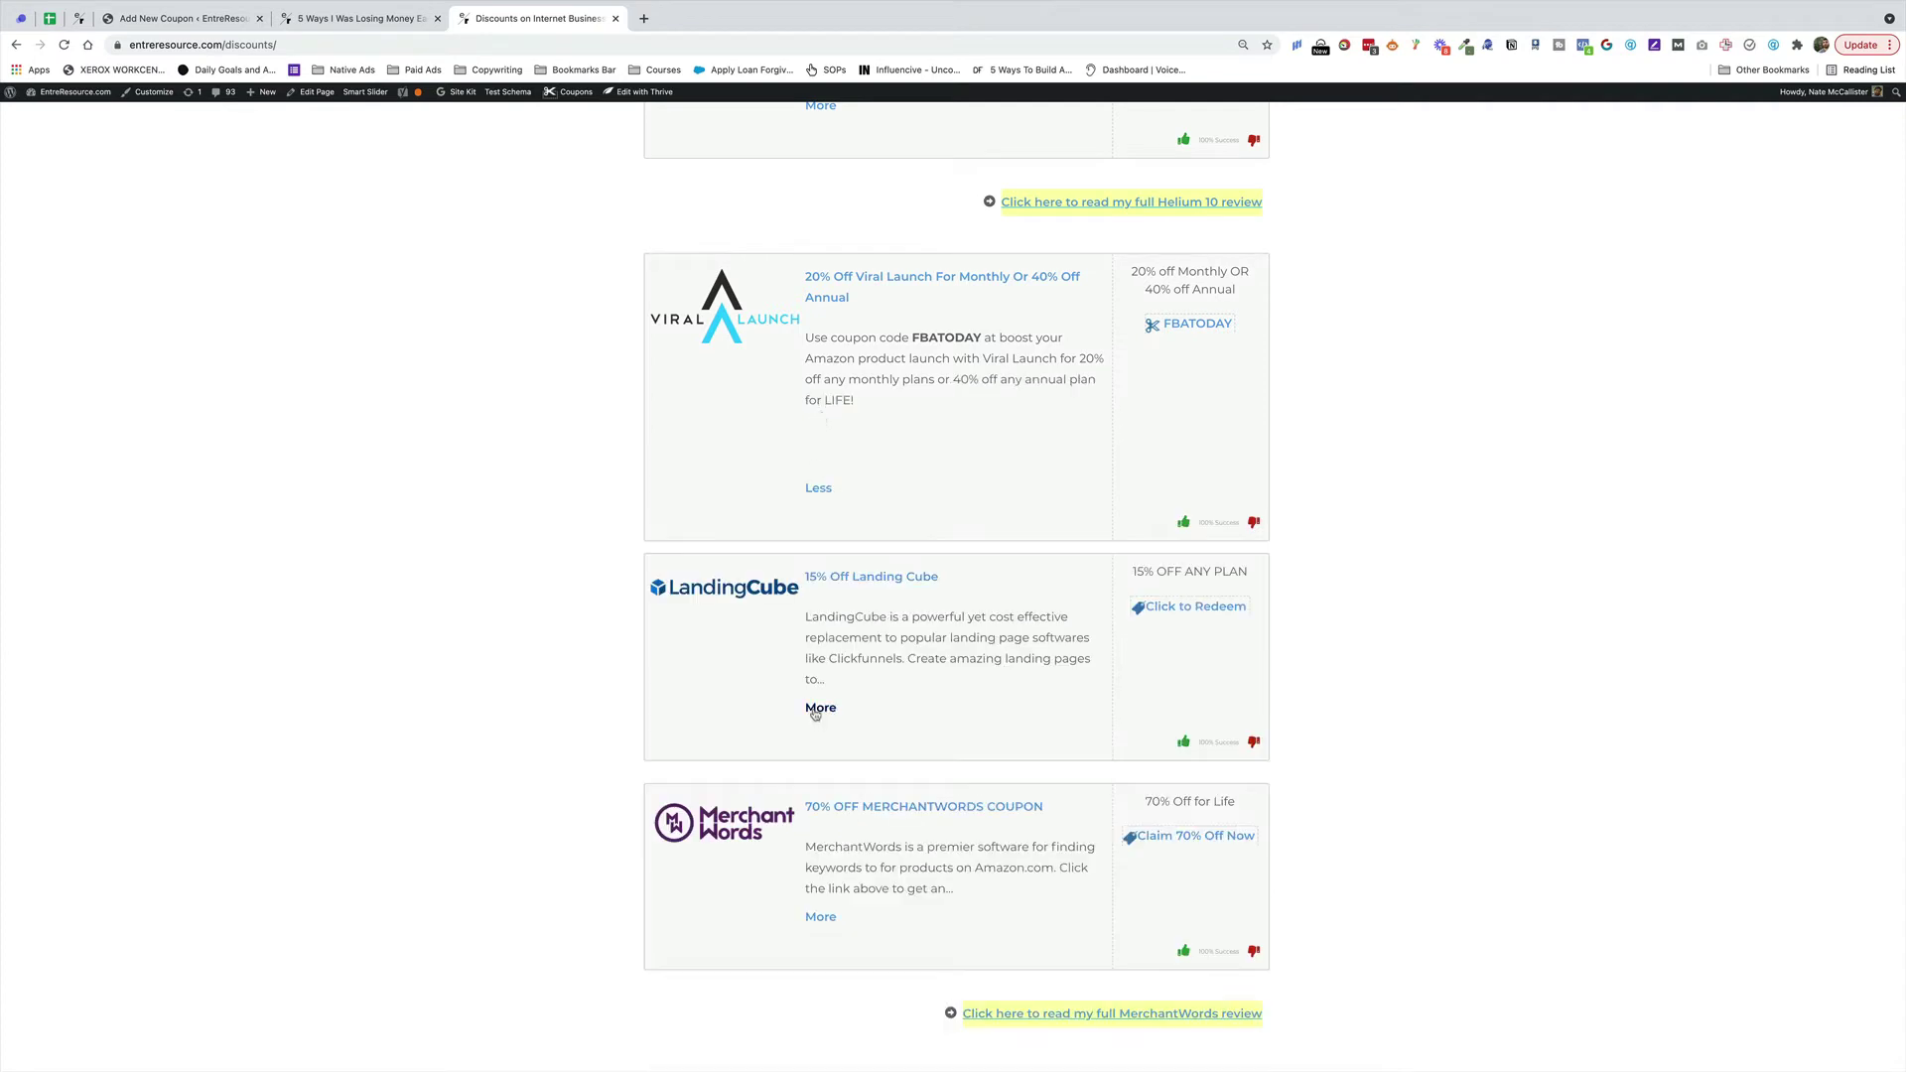
click(818, 708)
click(820, 959)
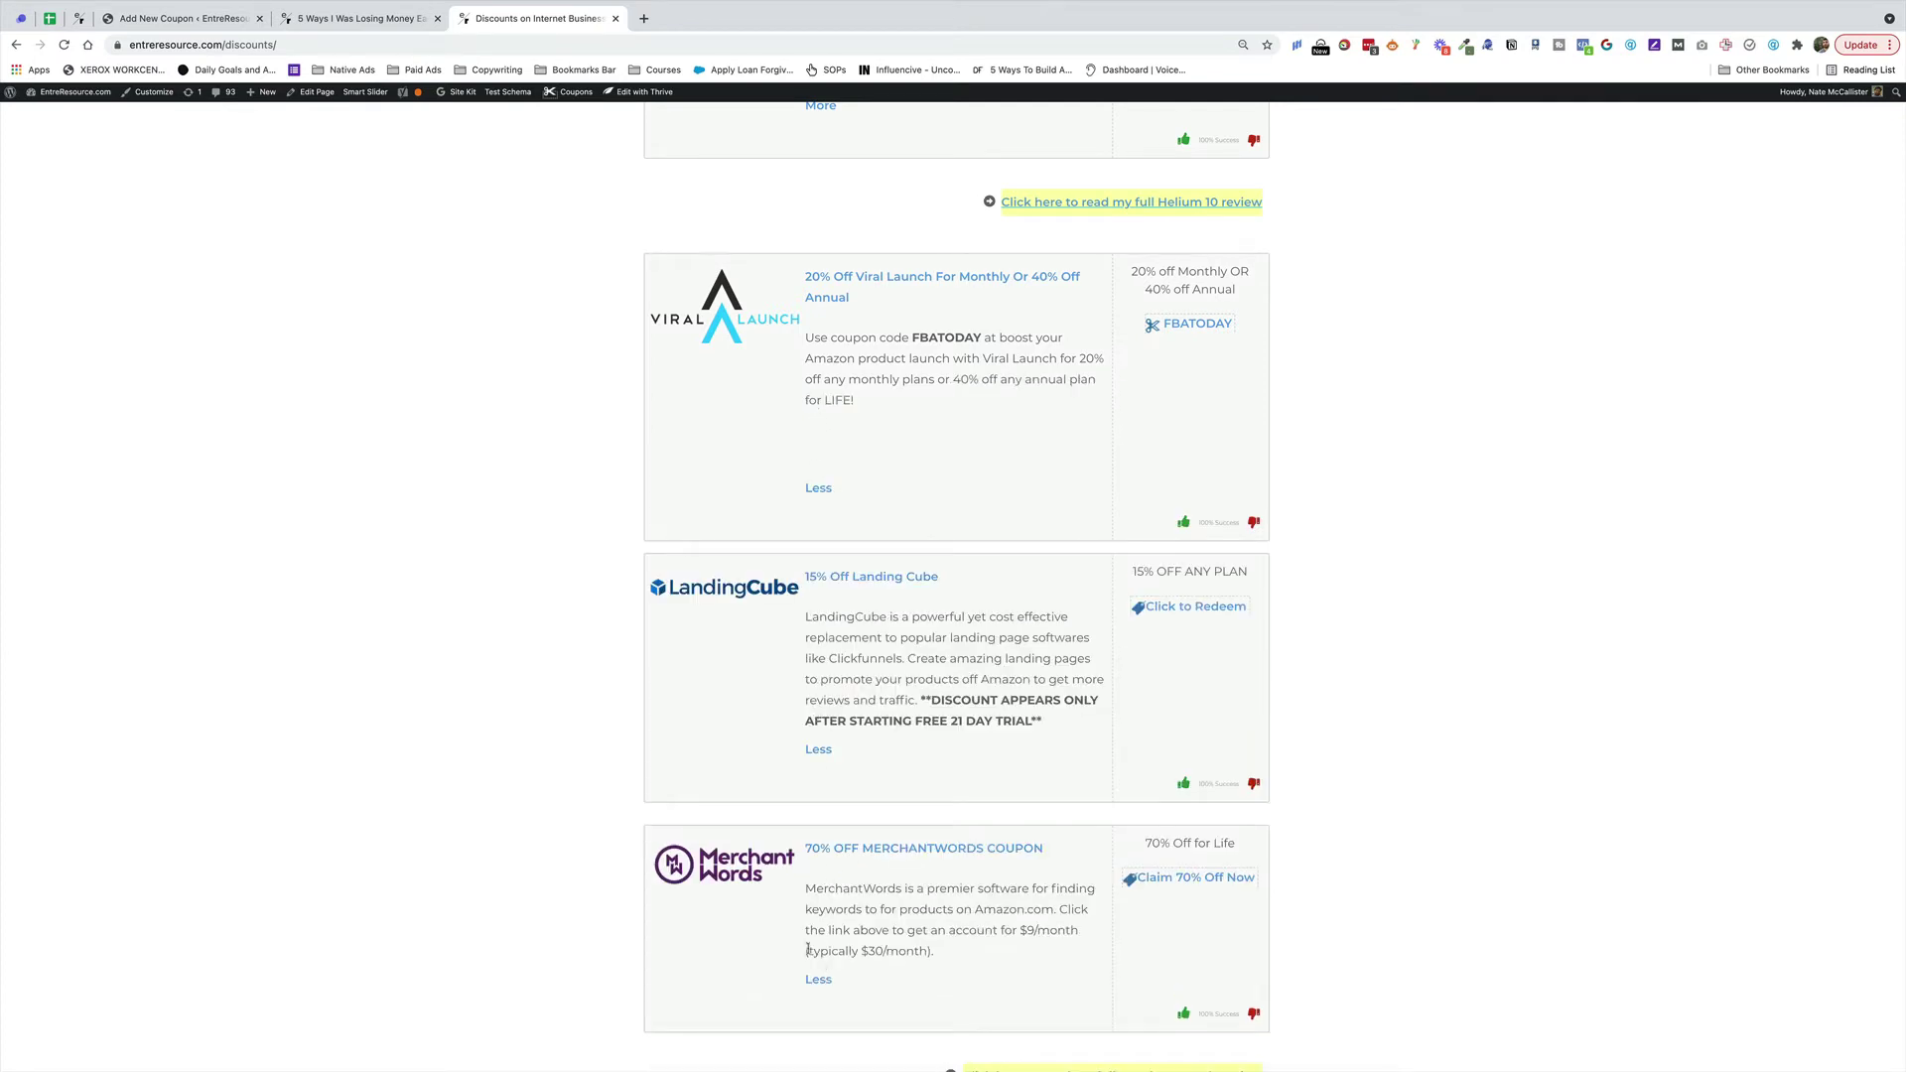
scroll(806, 933, down, 6)
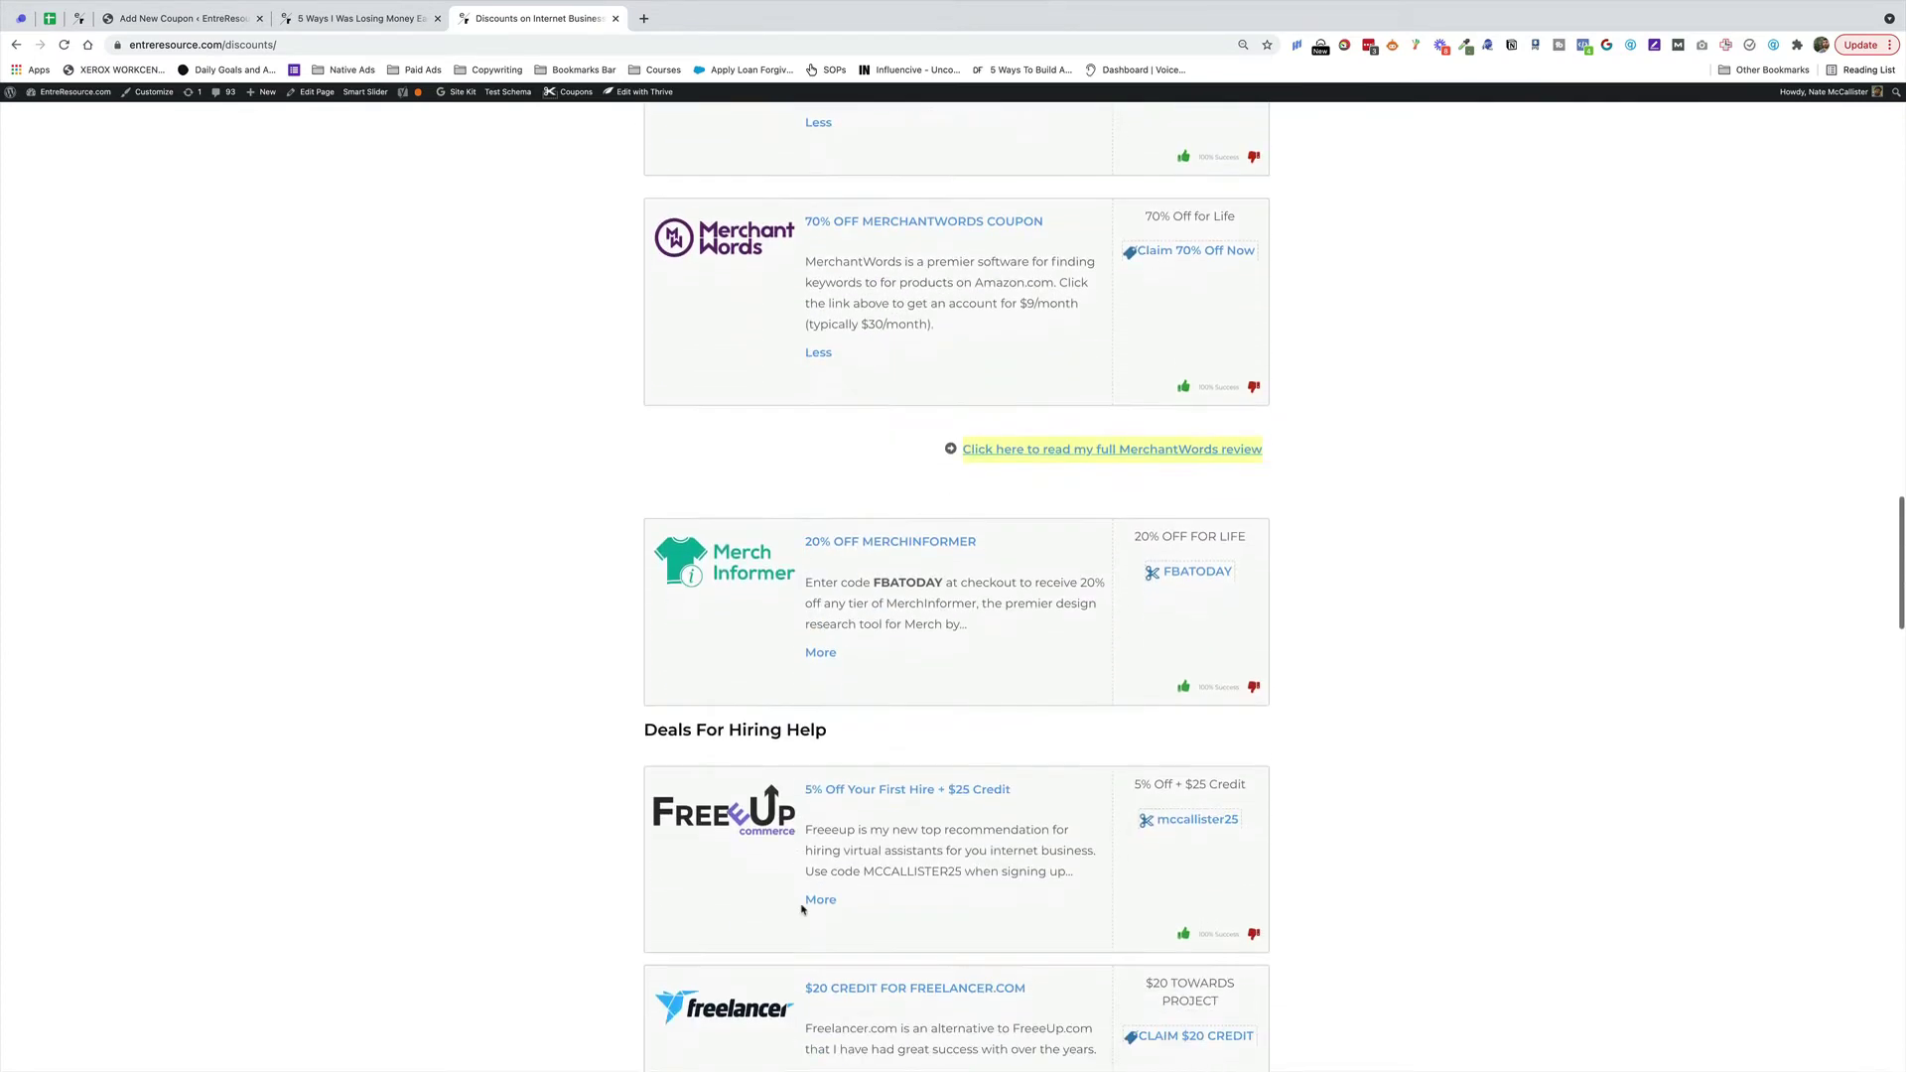
scroll(802, 910, down, 4)
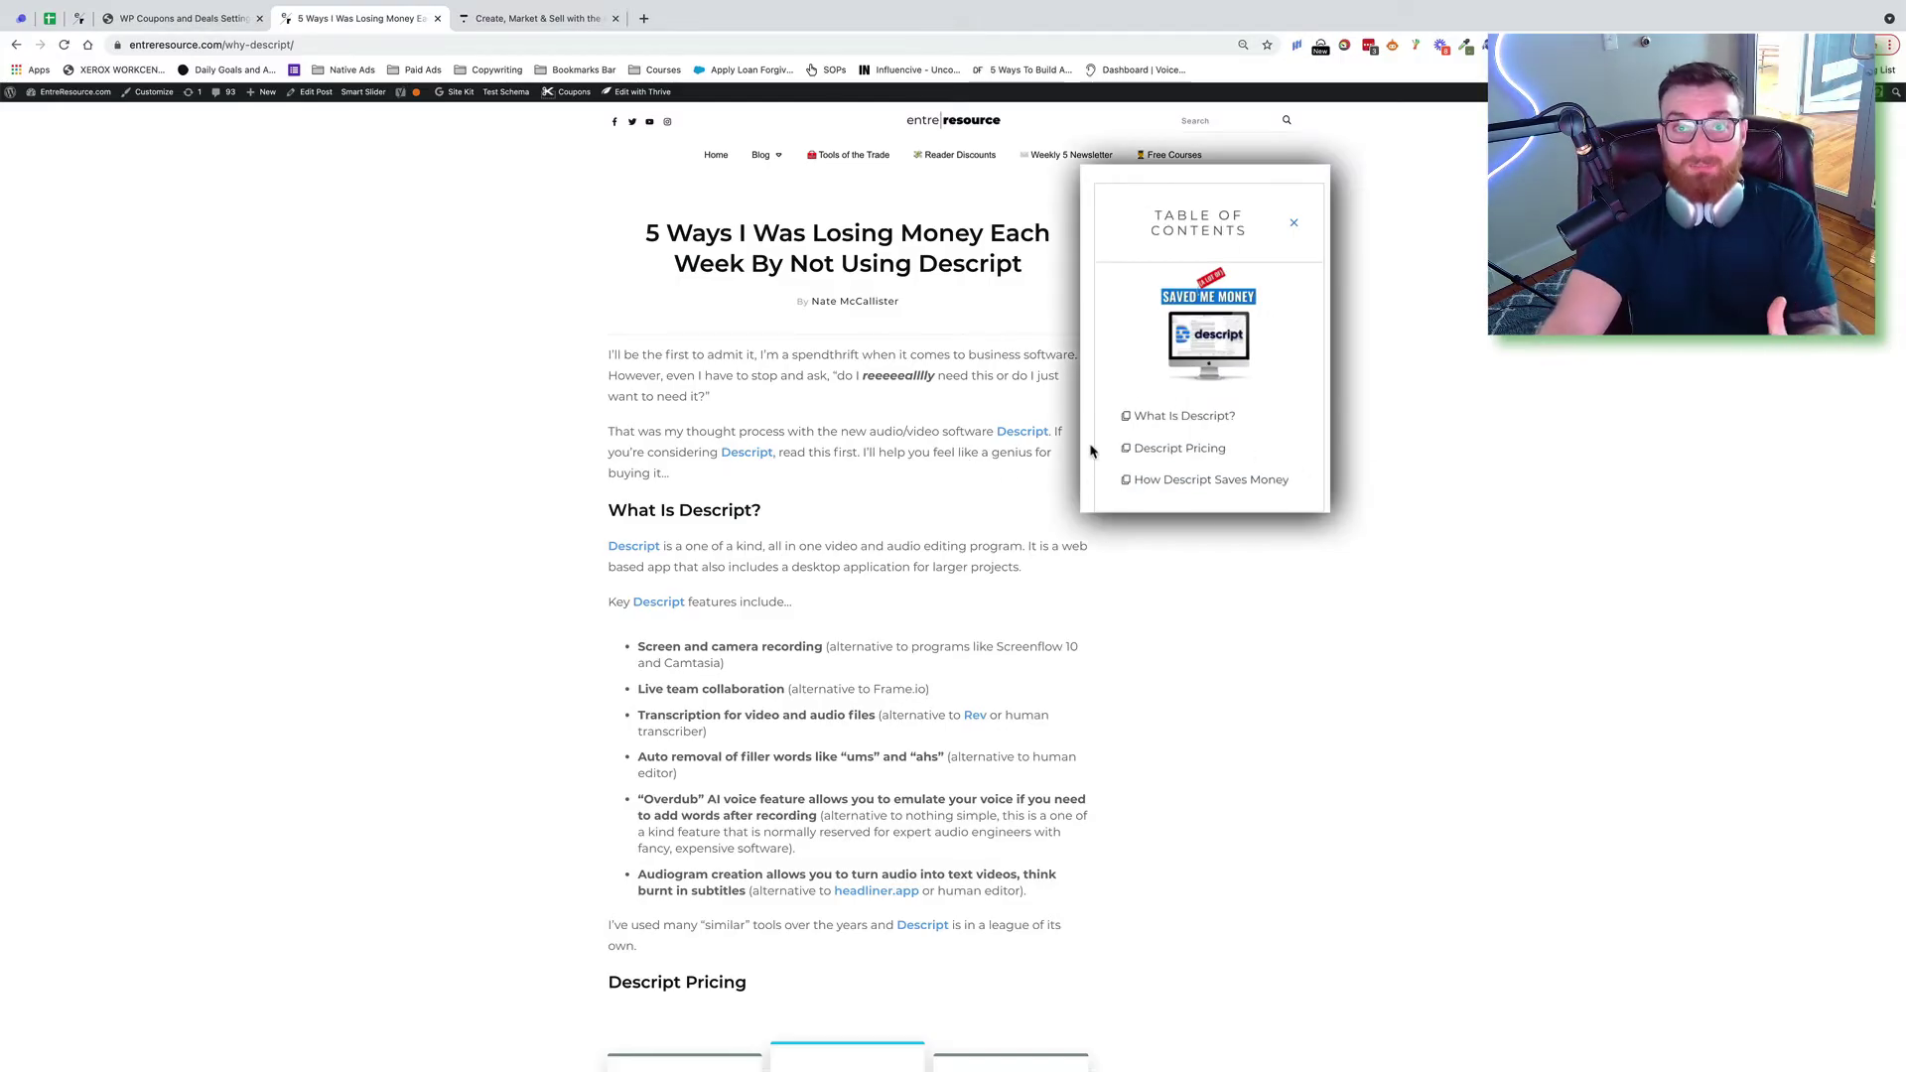
click(1186, 452)
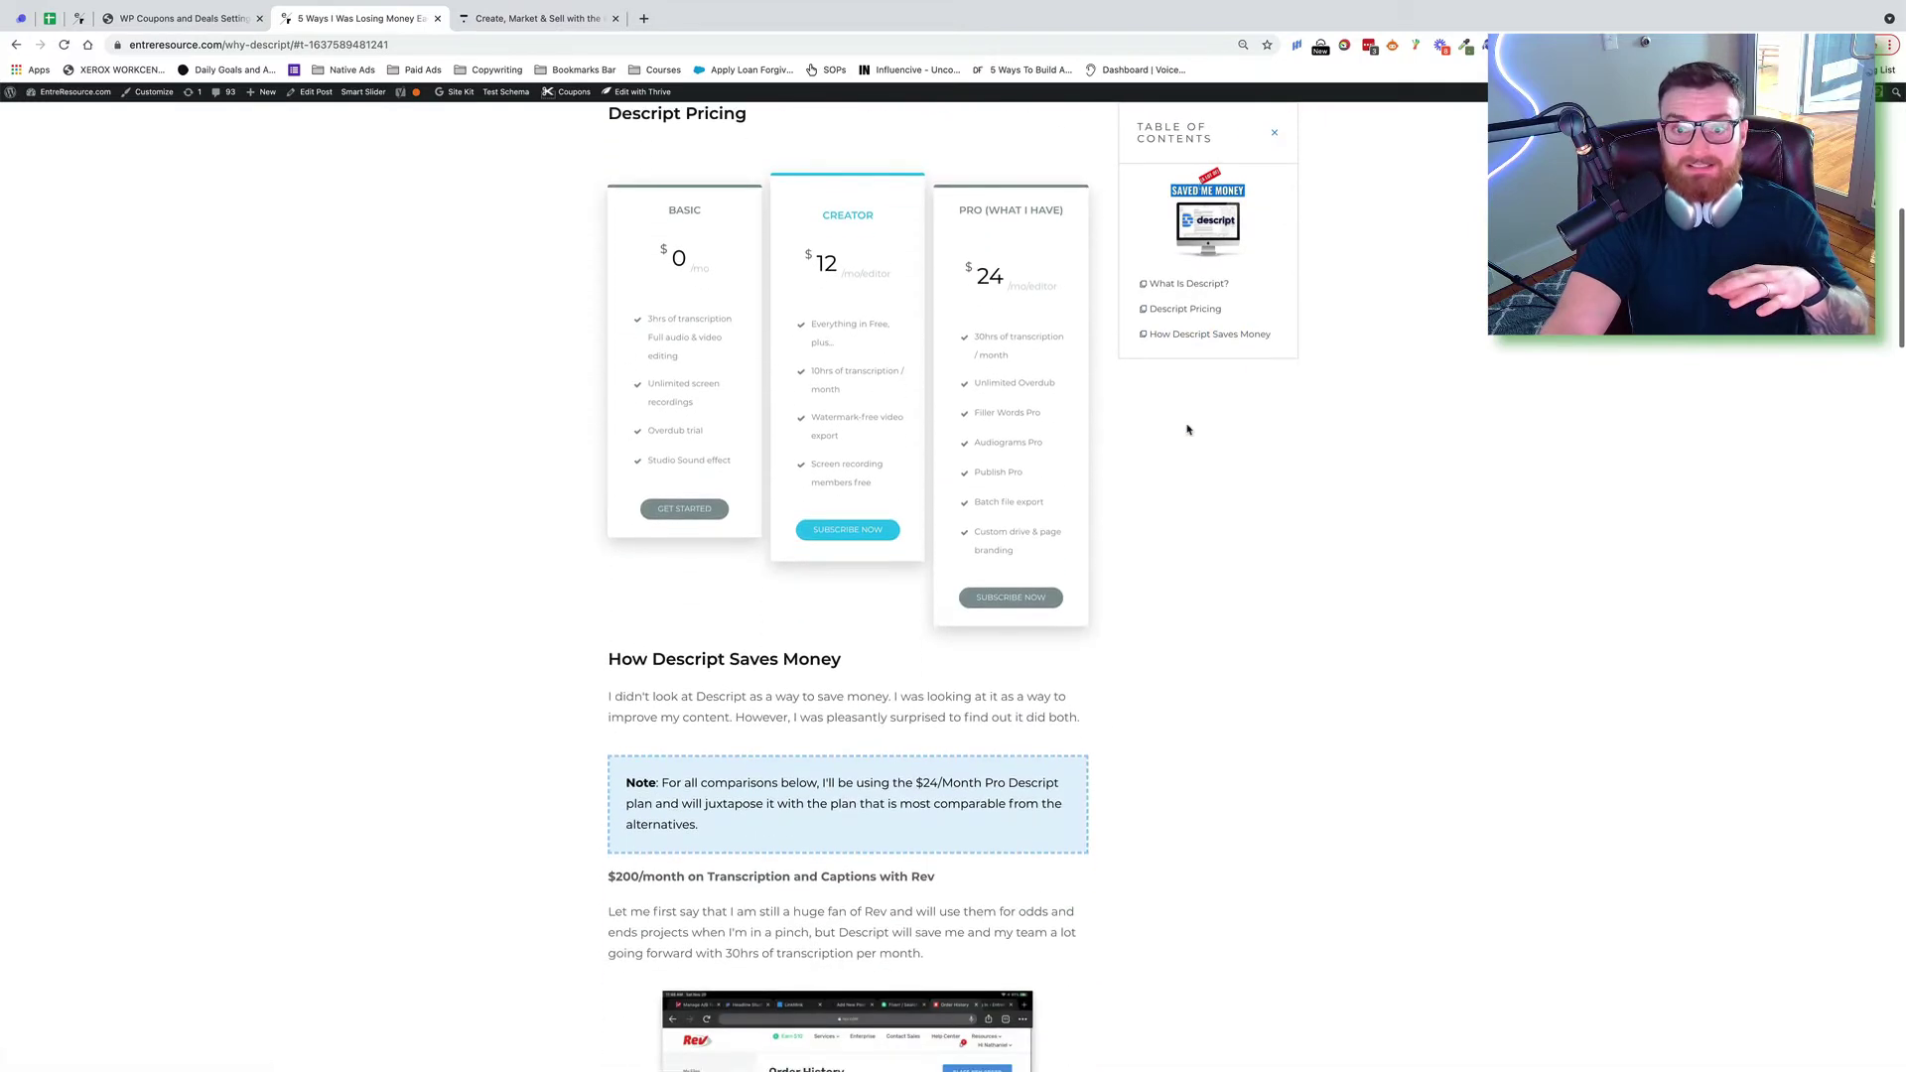
click(1178, 335)
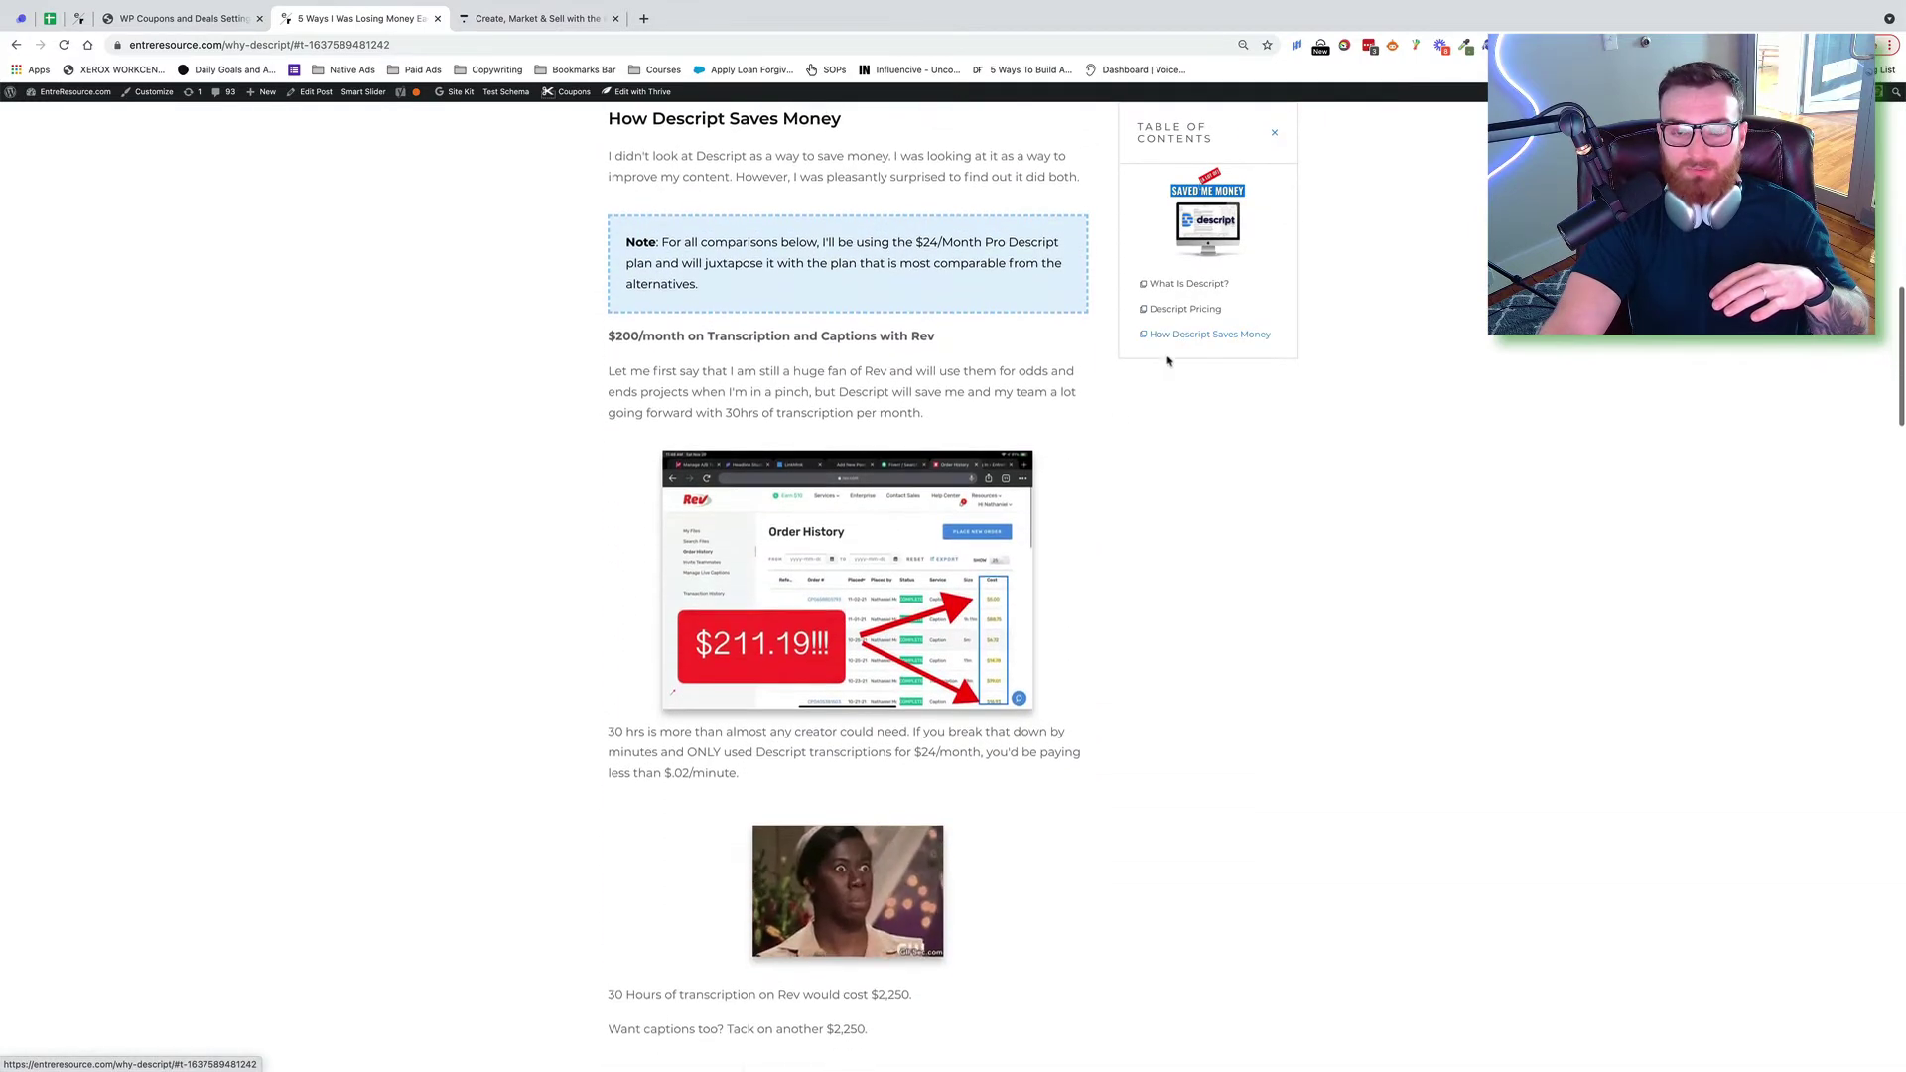
scroll(1141, 397, up, 20)
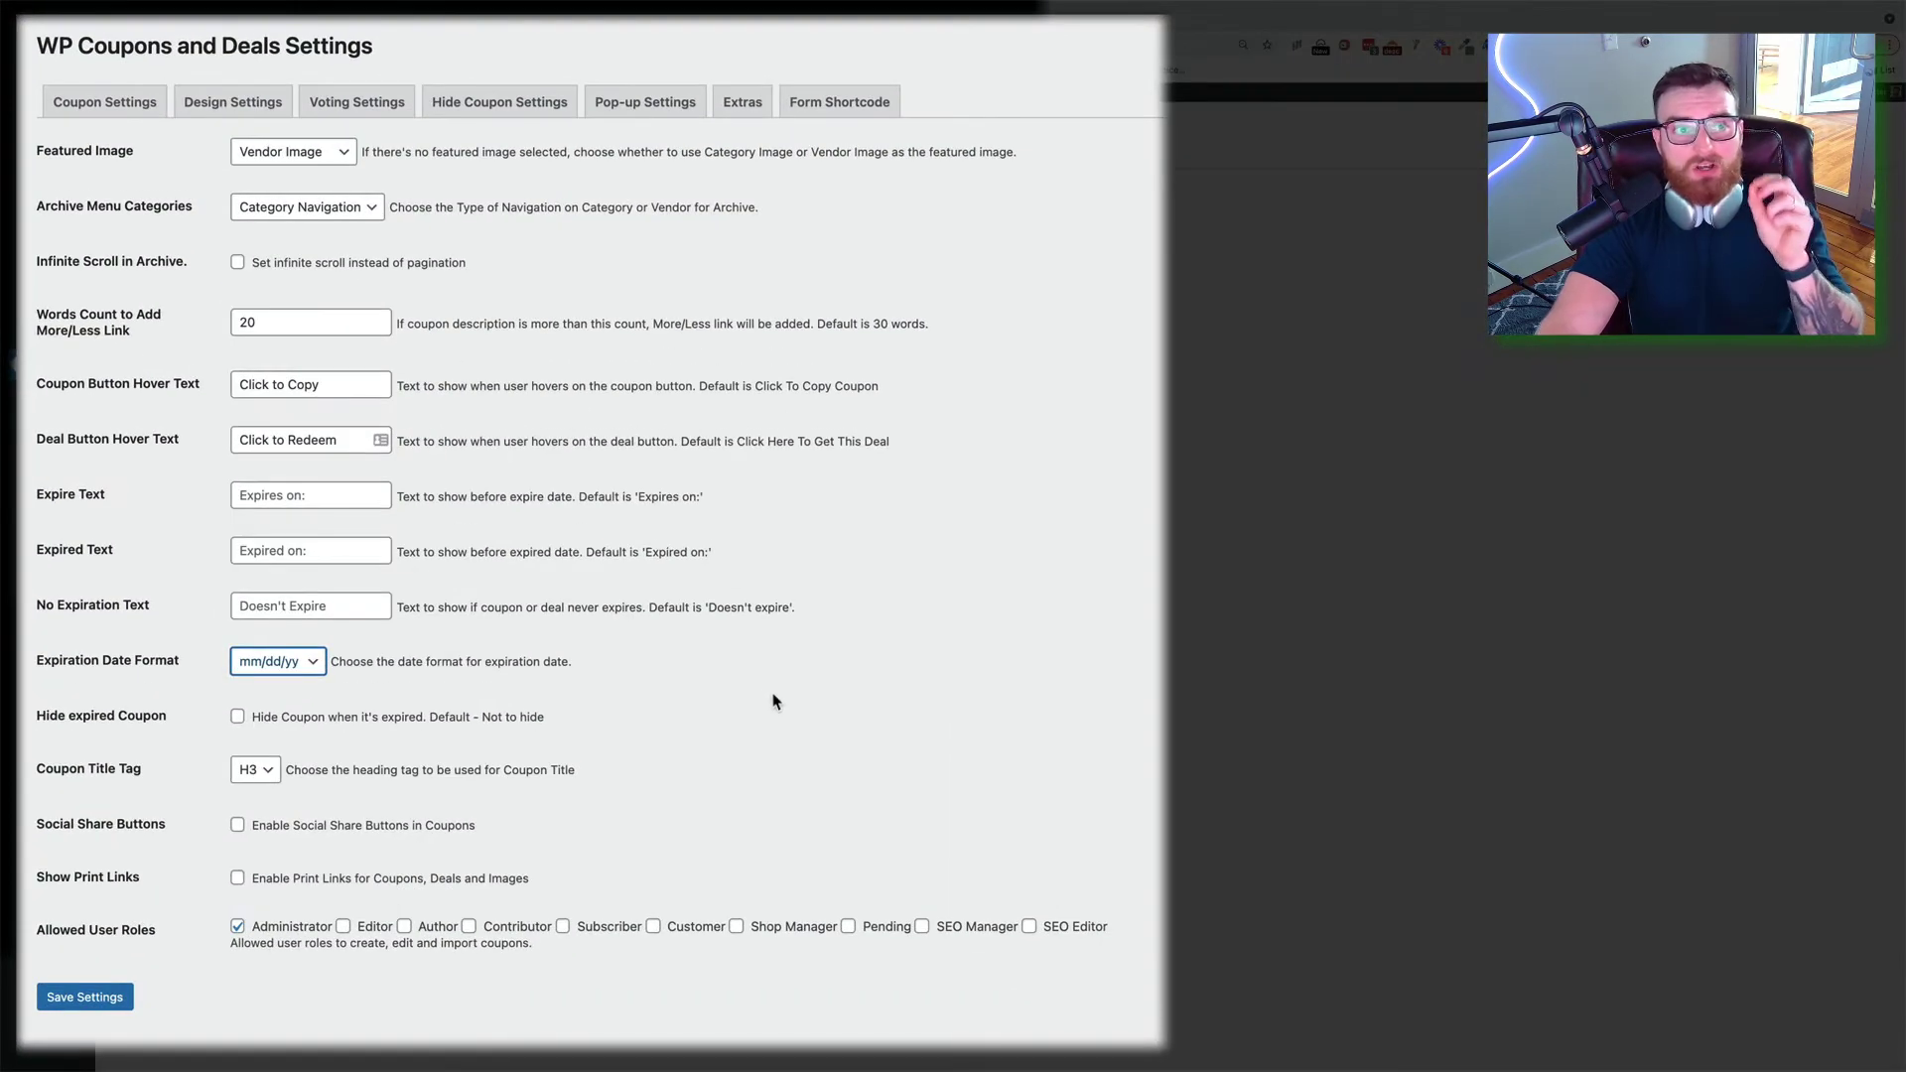
click(265, 778)
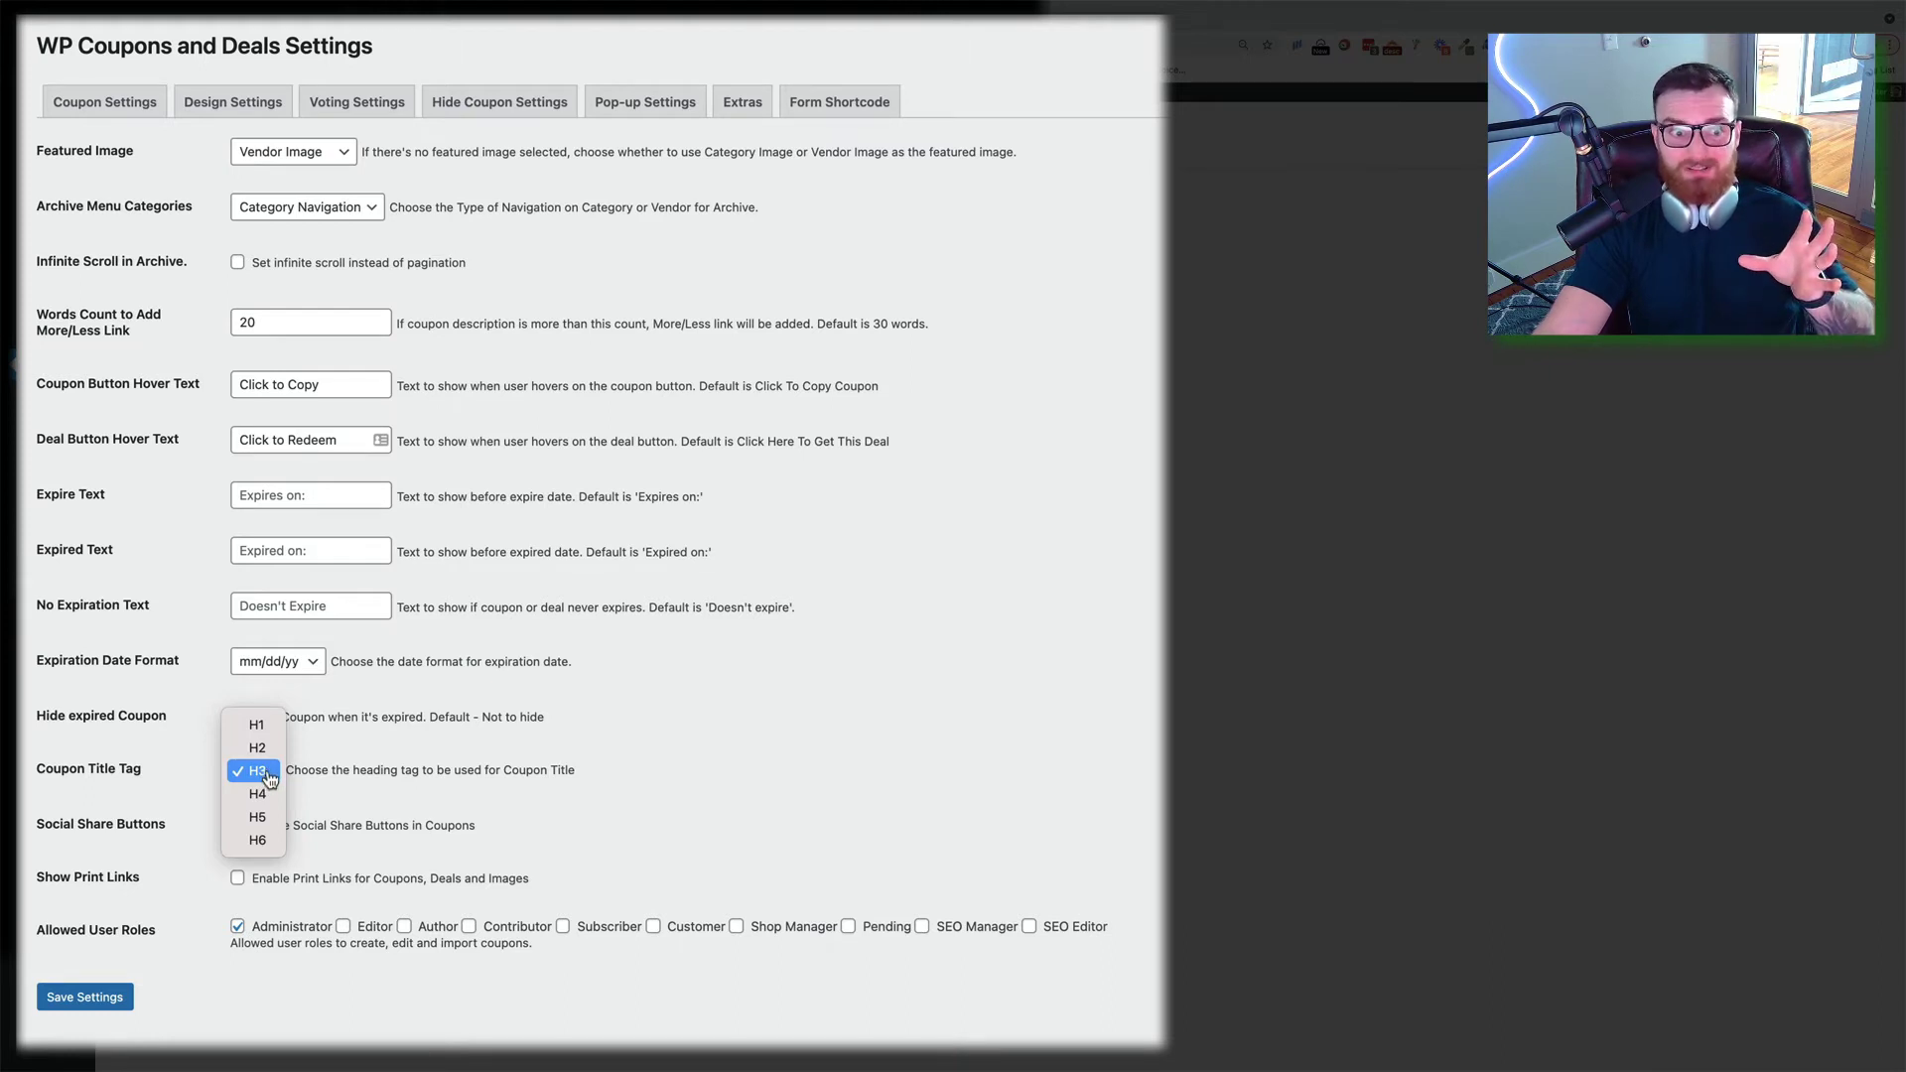
click(659, 818)
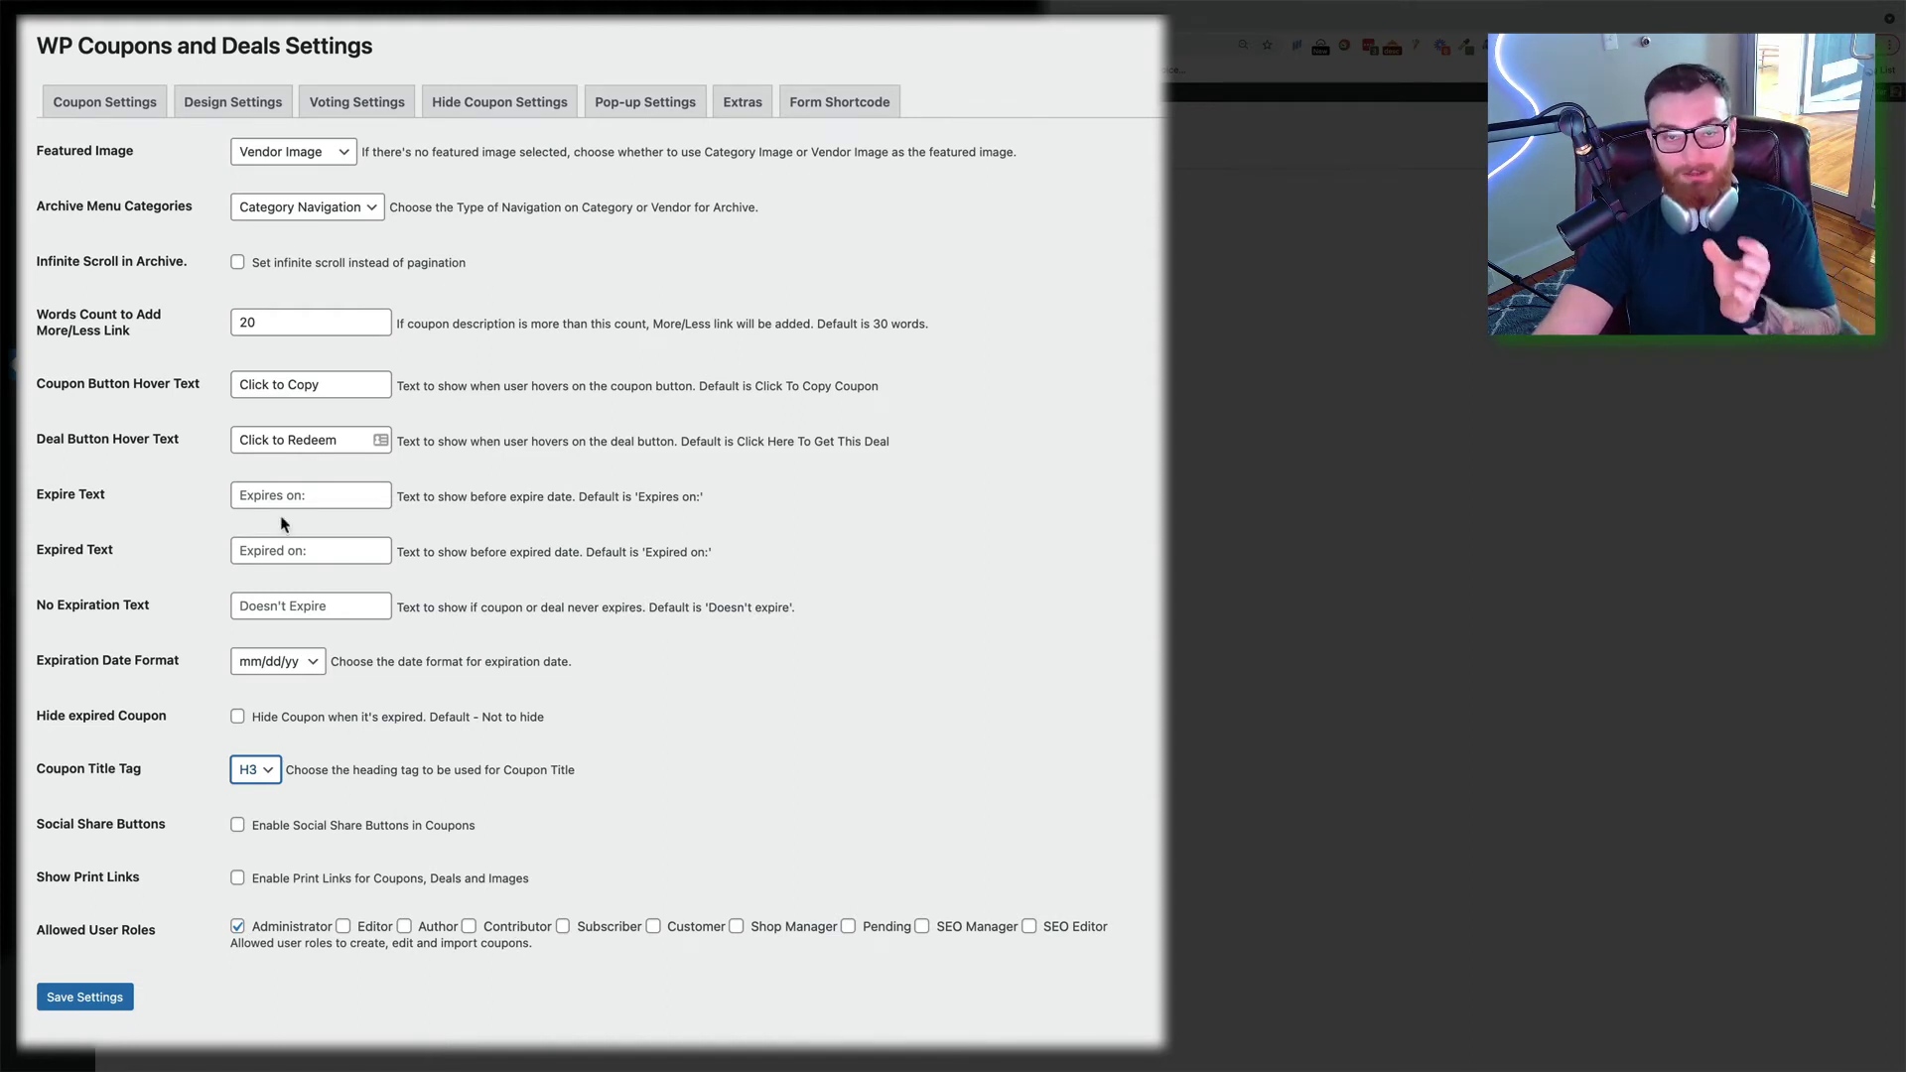
Look over the Design Settings colours, then switch to the Voting Settings
click(220, 107)
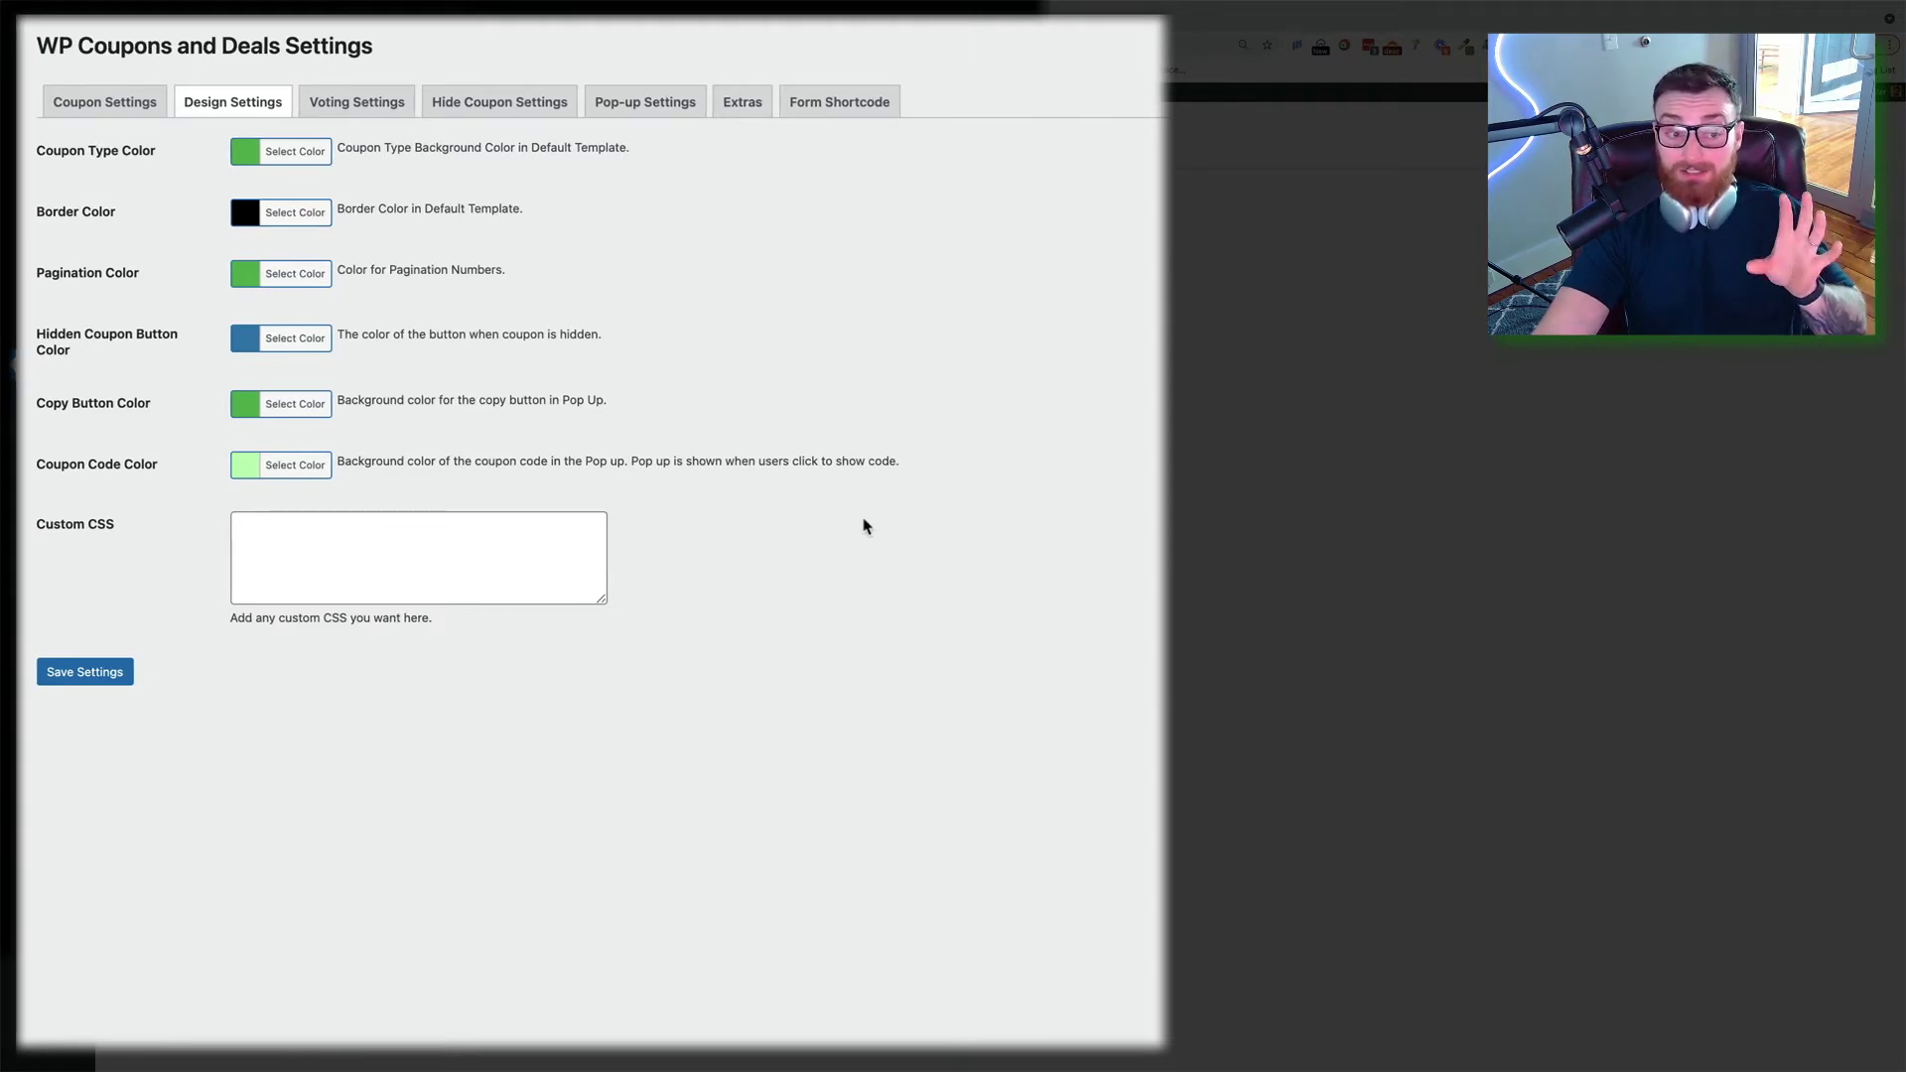
click(355, 103)
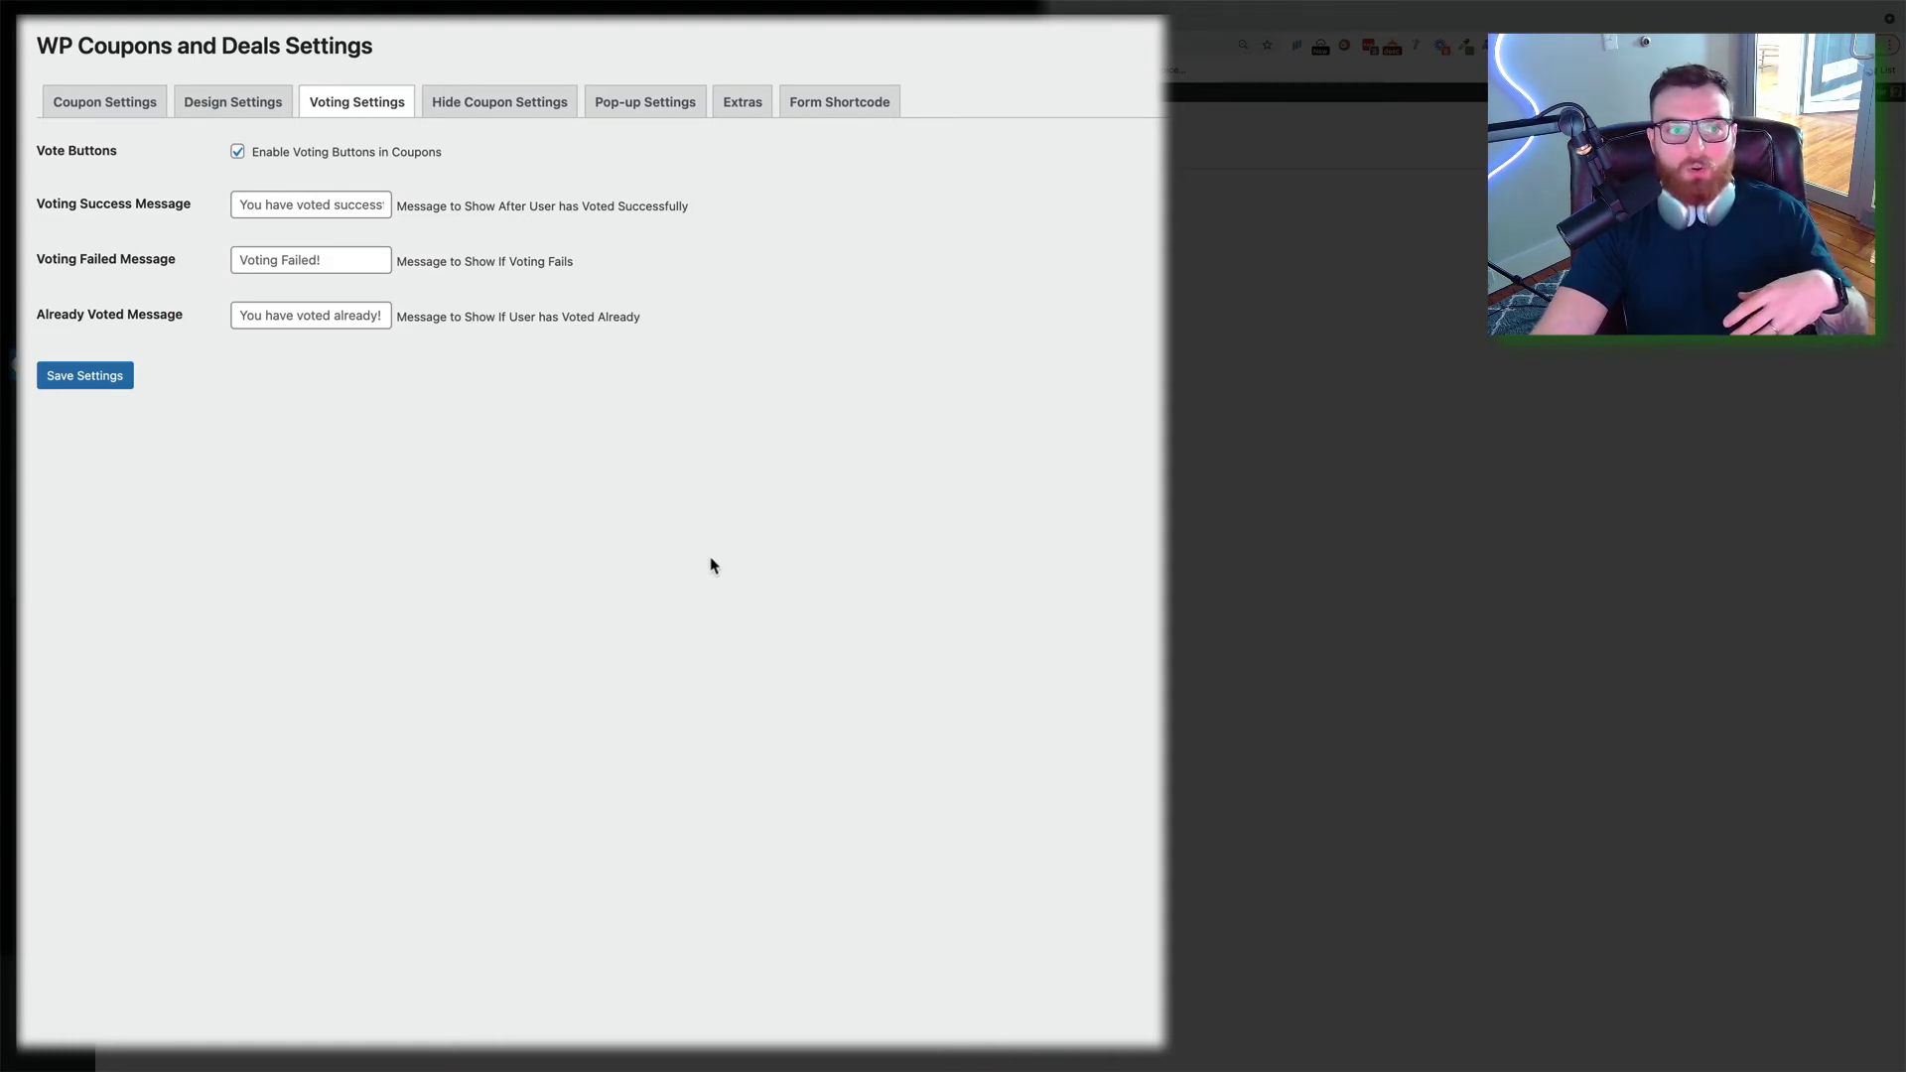
Disable 'Enable Voting Buttons in Coupons' and switch to the Hide Coupon Settings
click(237, 152)
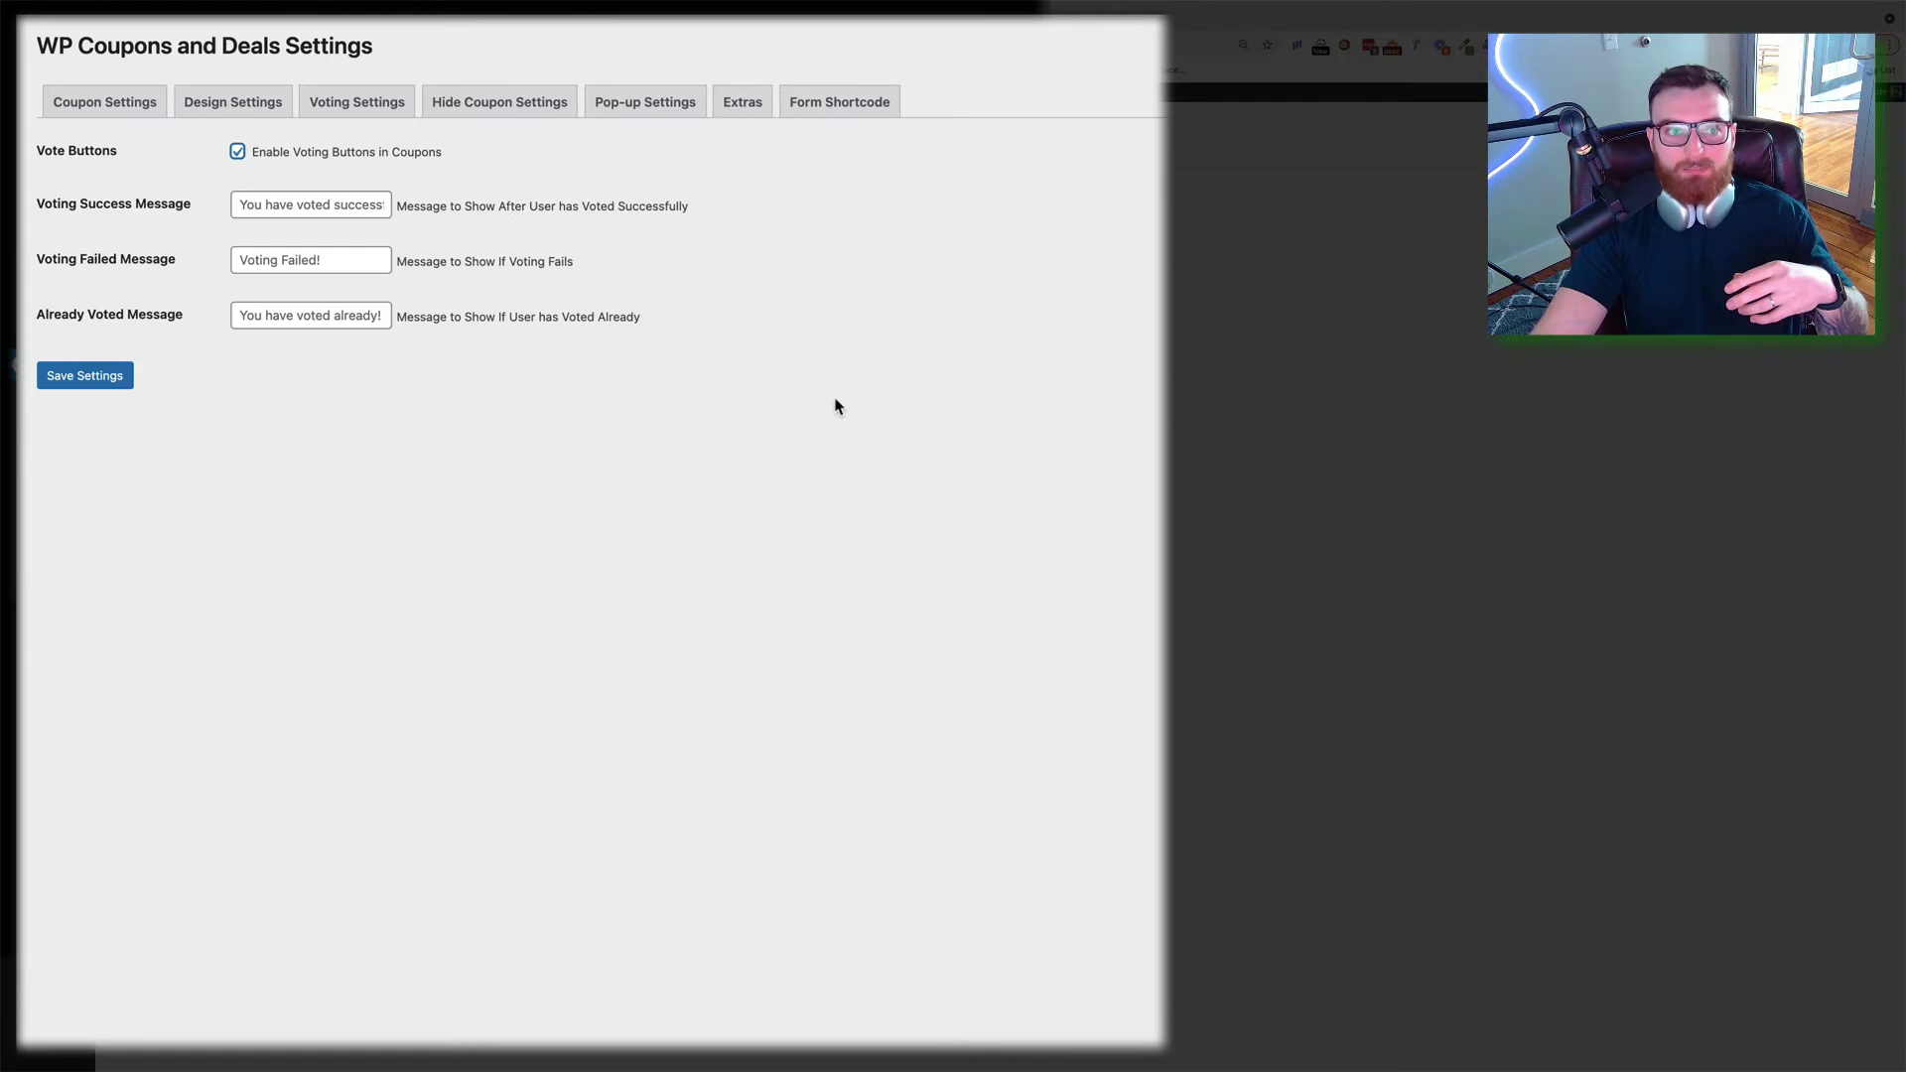
click(472, 116)
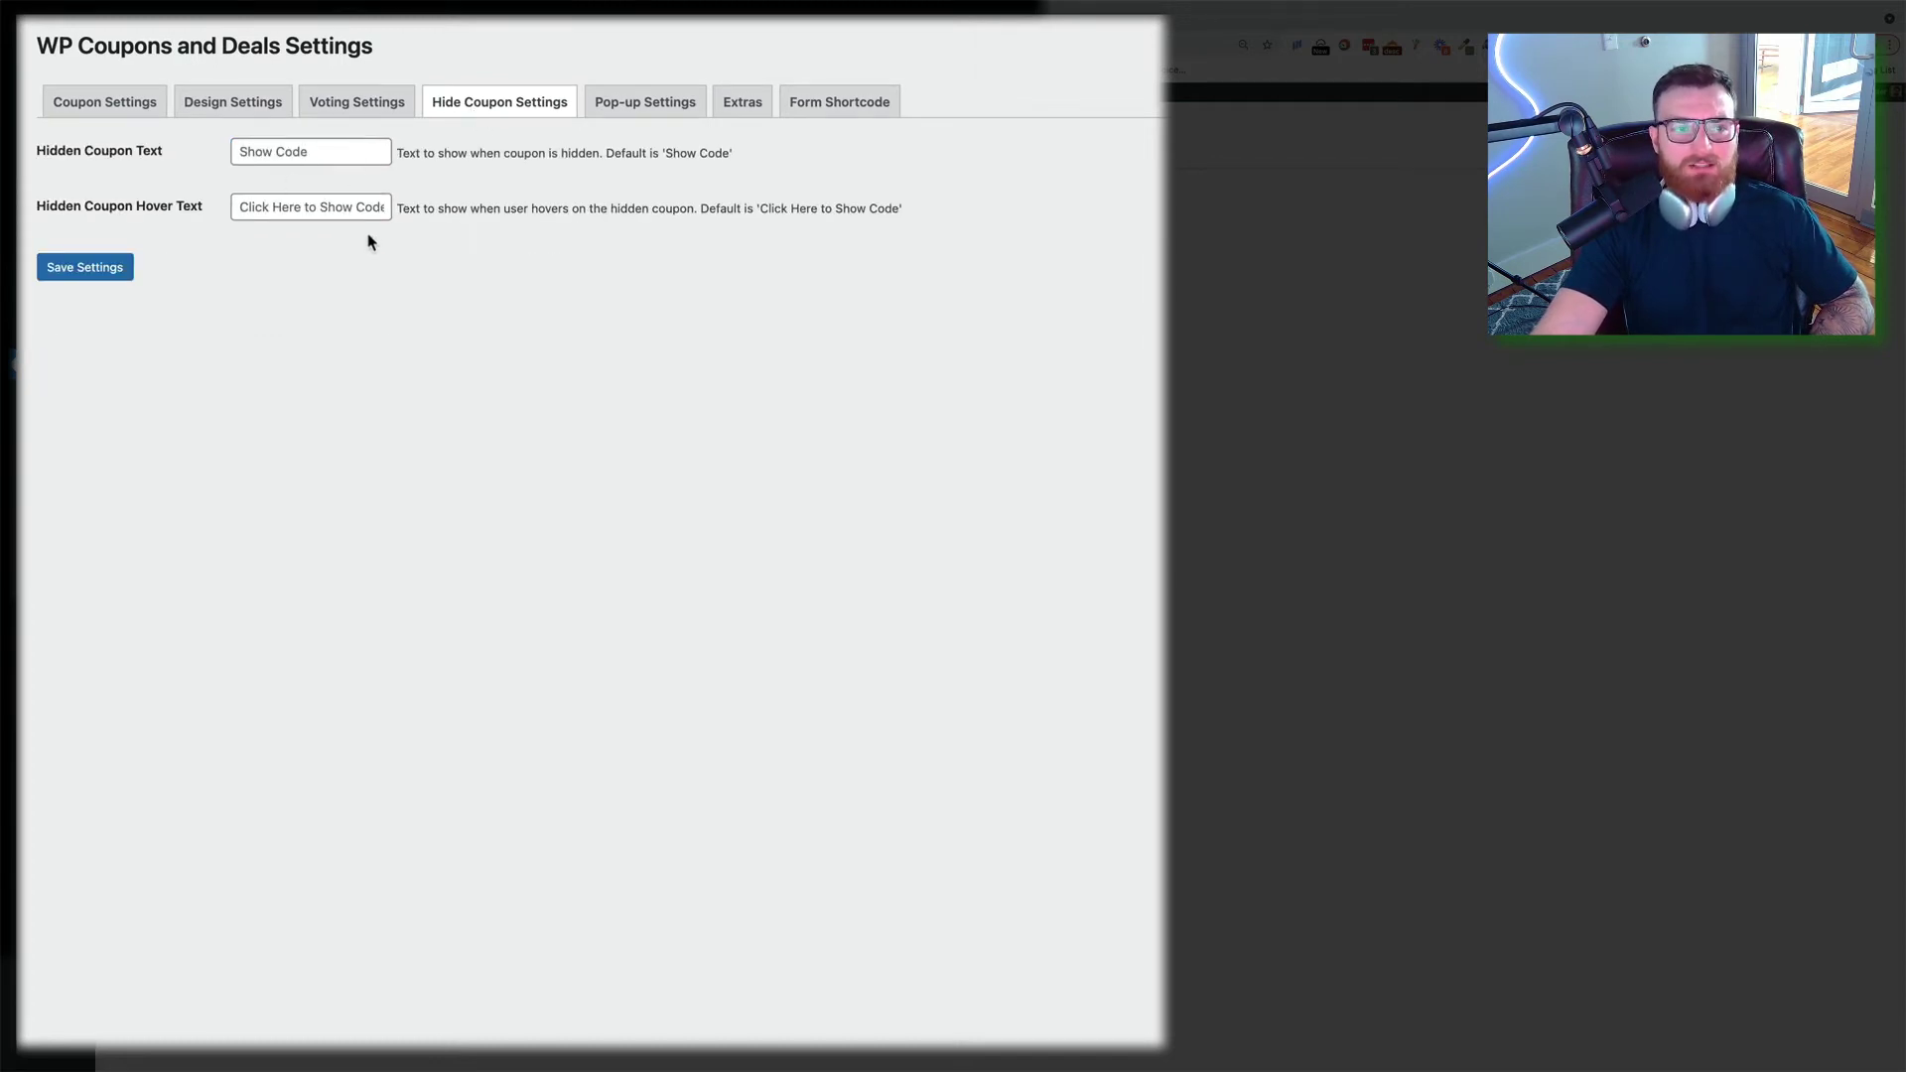
Replace the hidden coupon hover text with 'Click here tO See' and save the settings
click(328, 206)
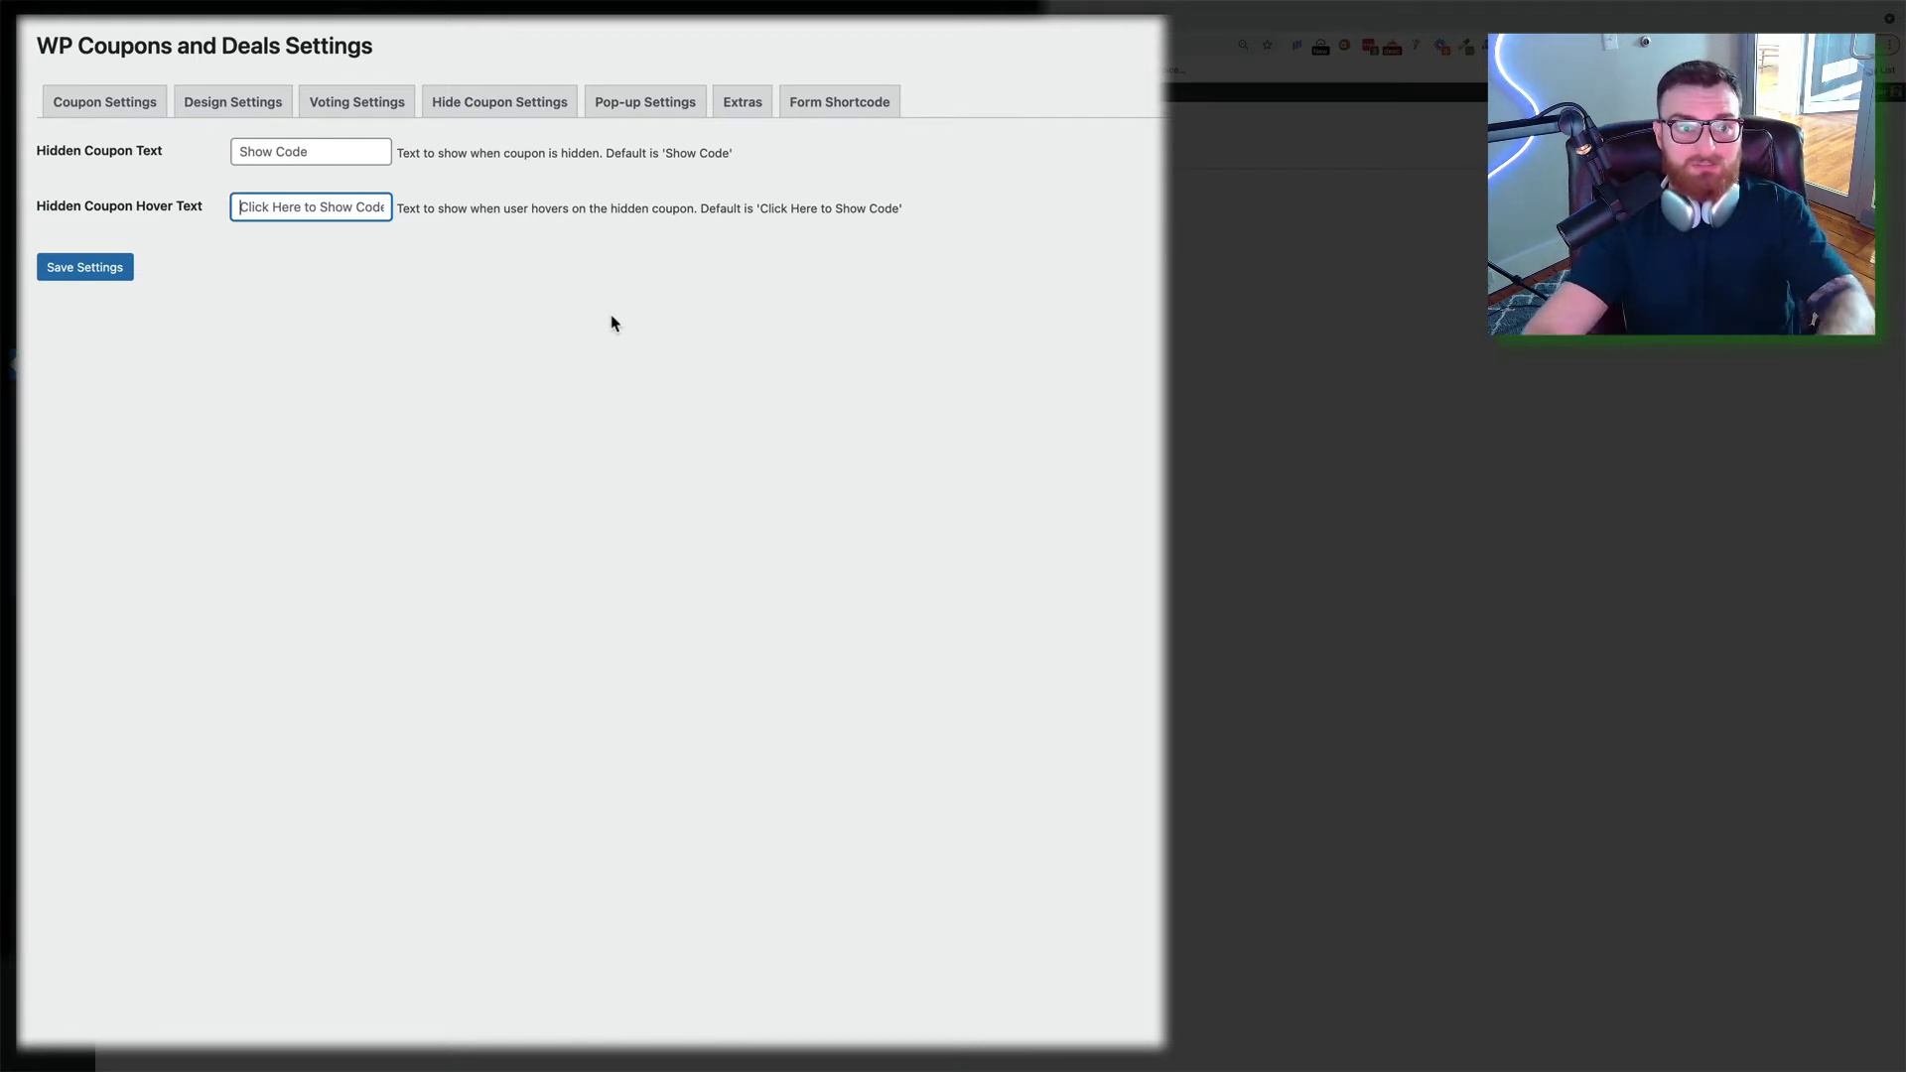
key(super+a)
text(Click here tO )
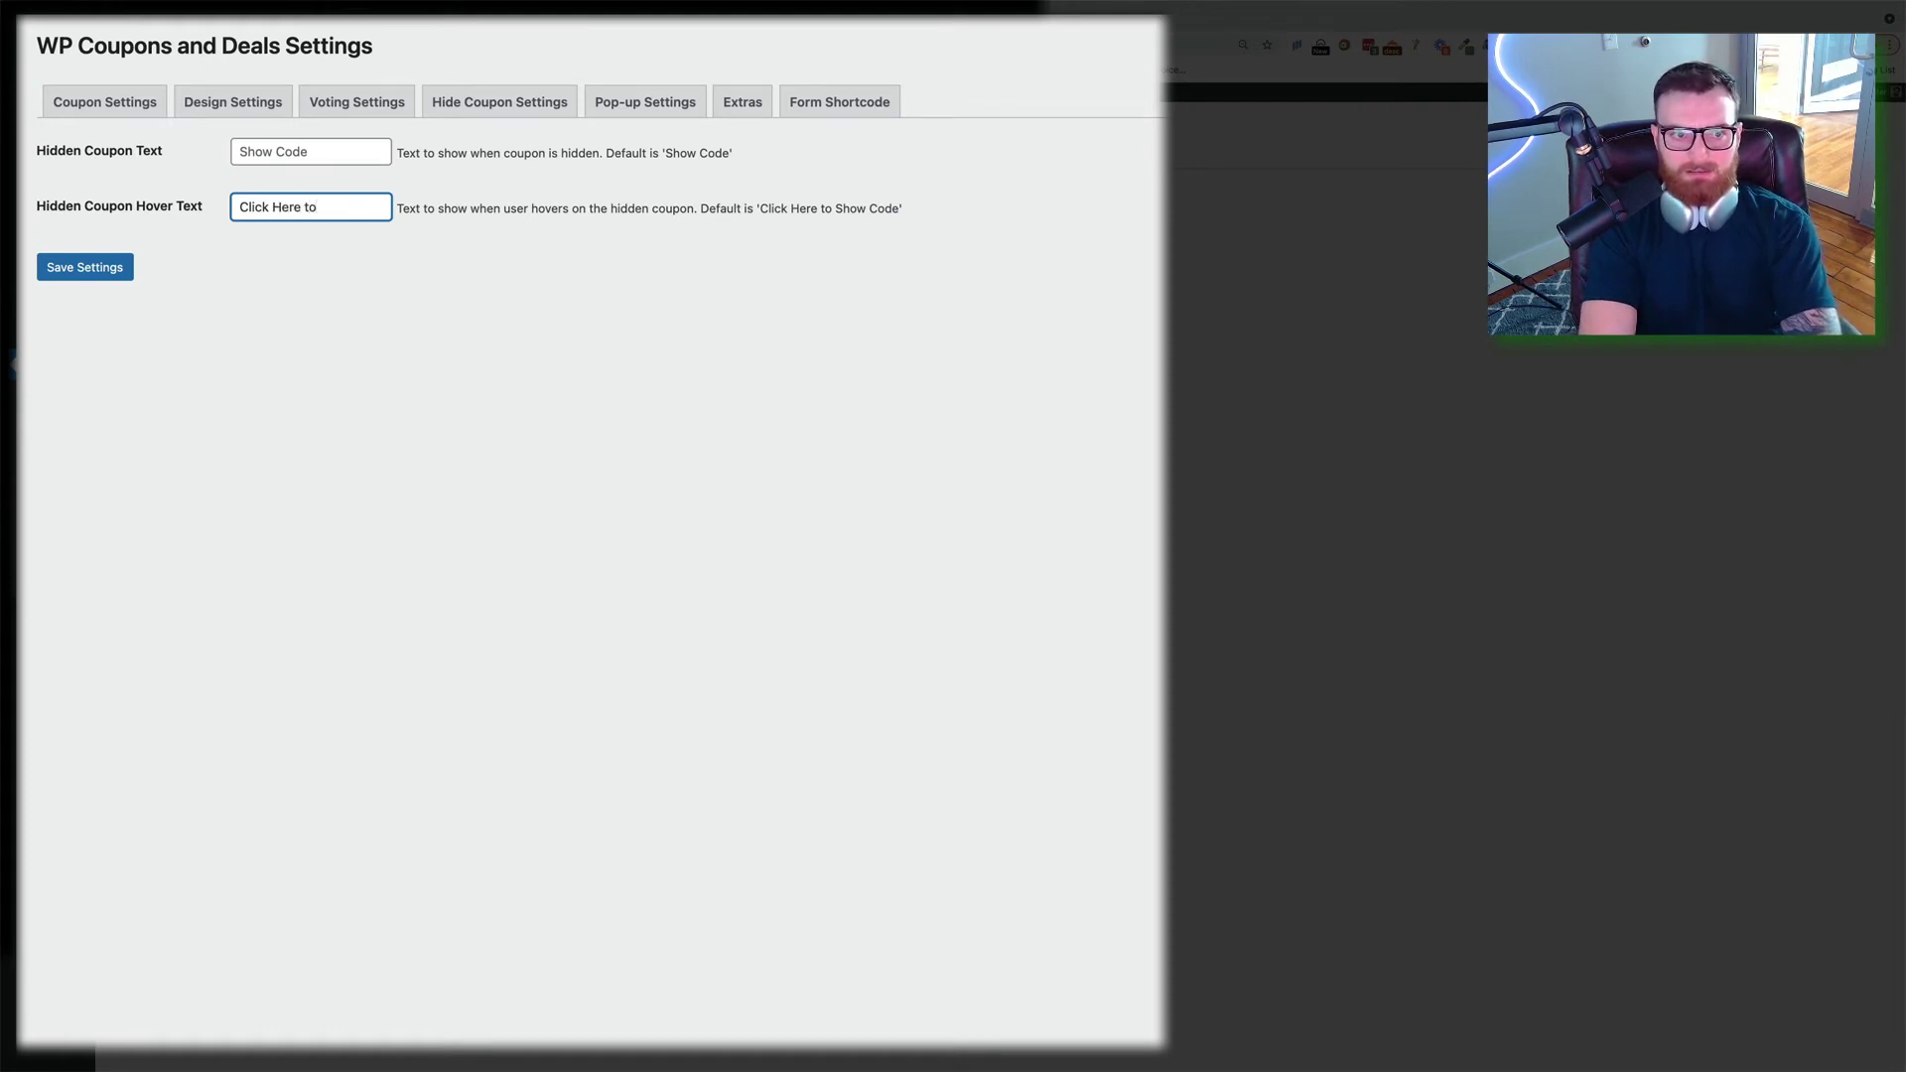
text(See)
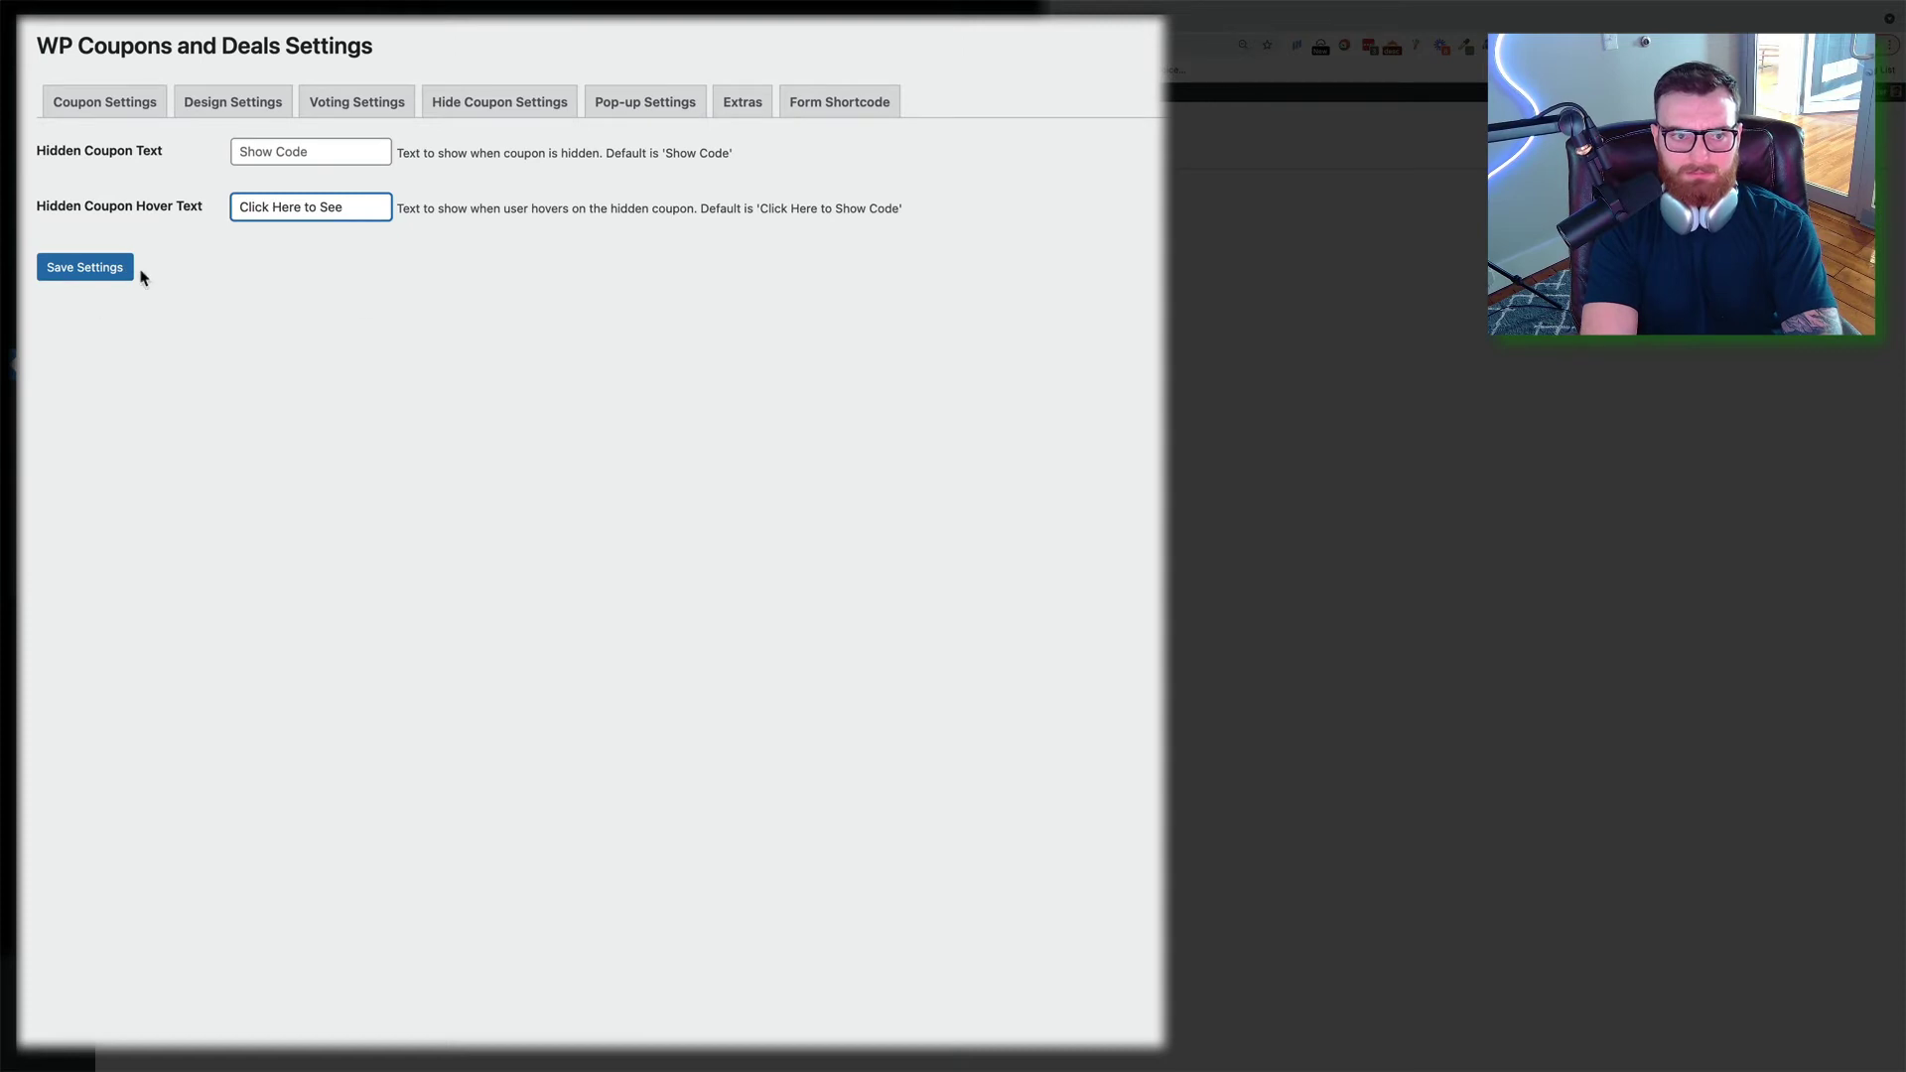
click(91, 269)
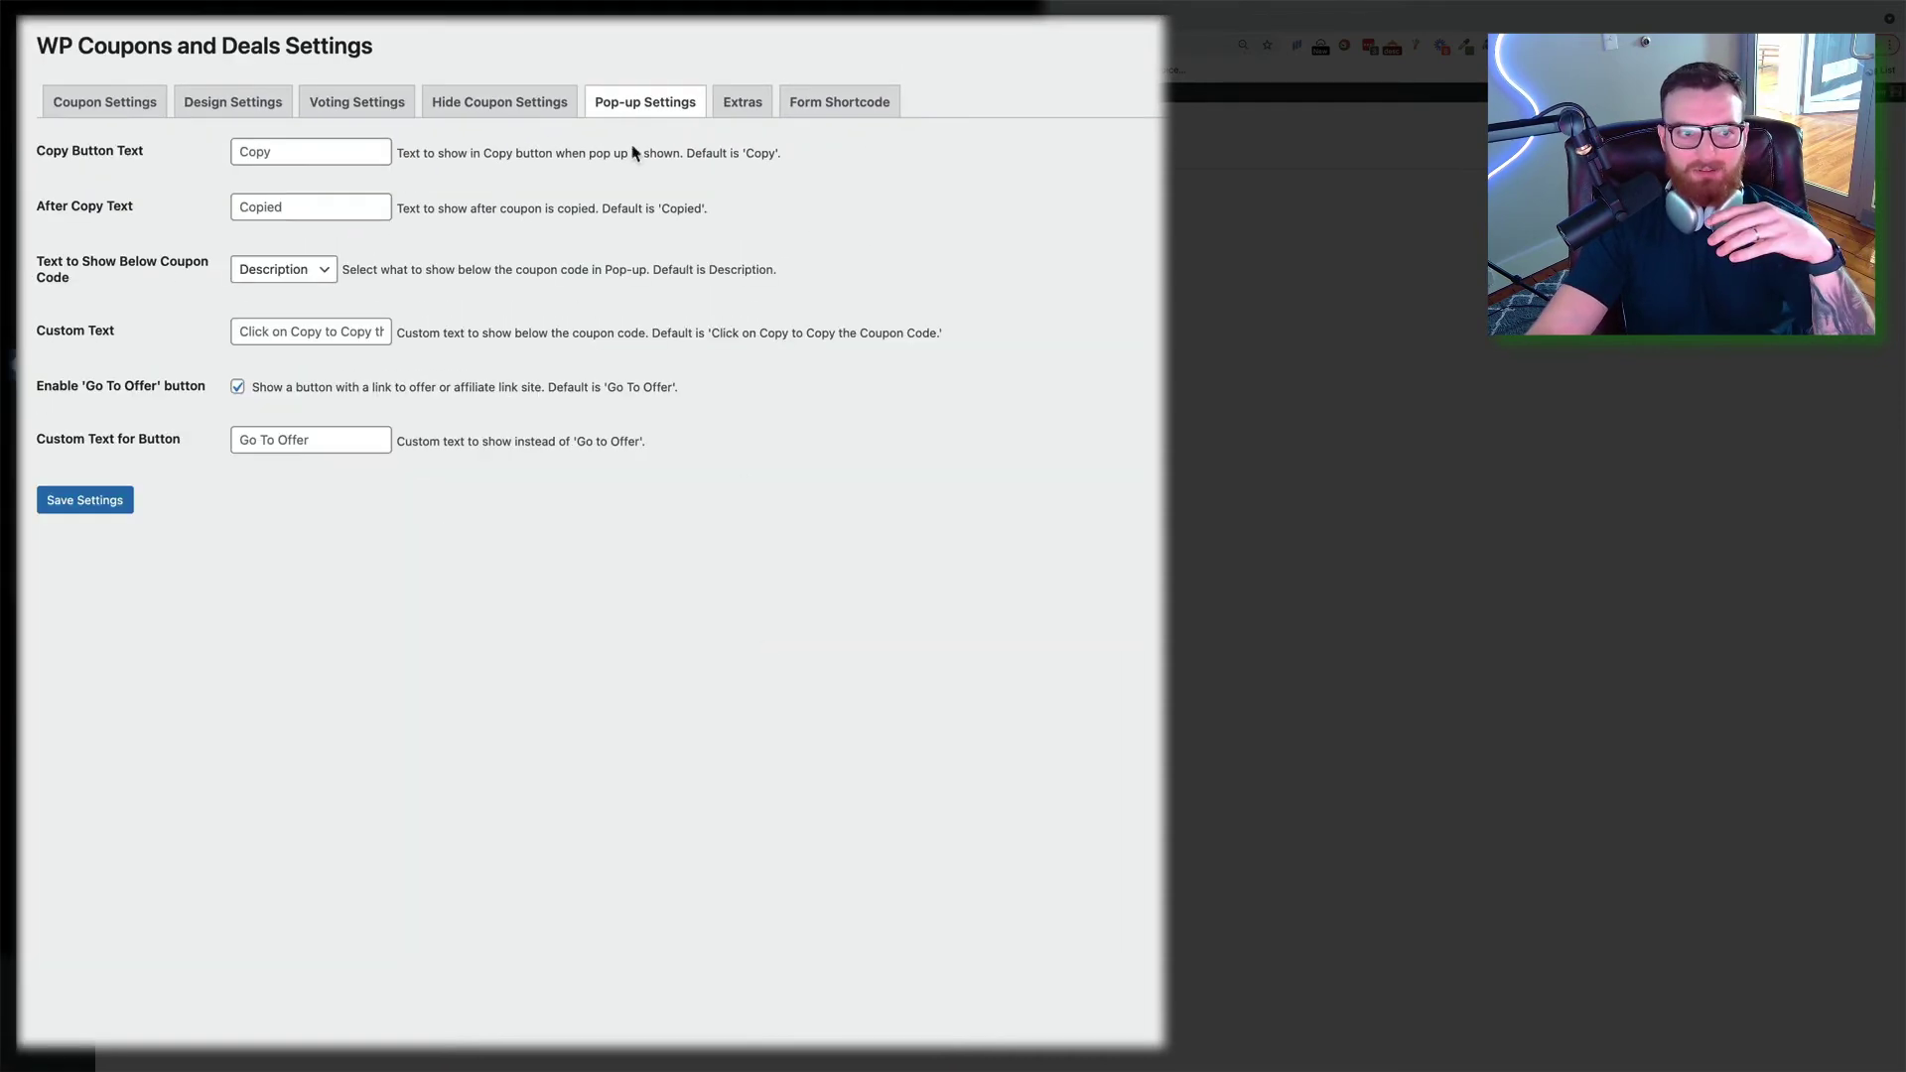
Switch to the Extras section of the WP Coupons and Deals settings
click(735, 107)
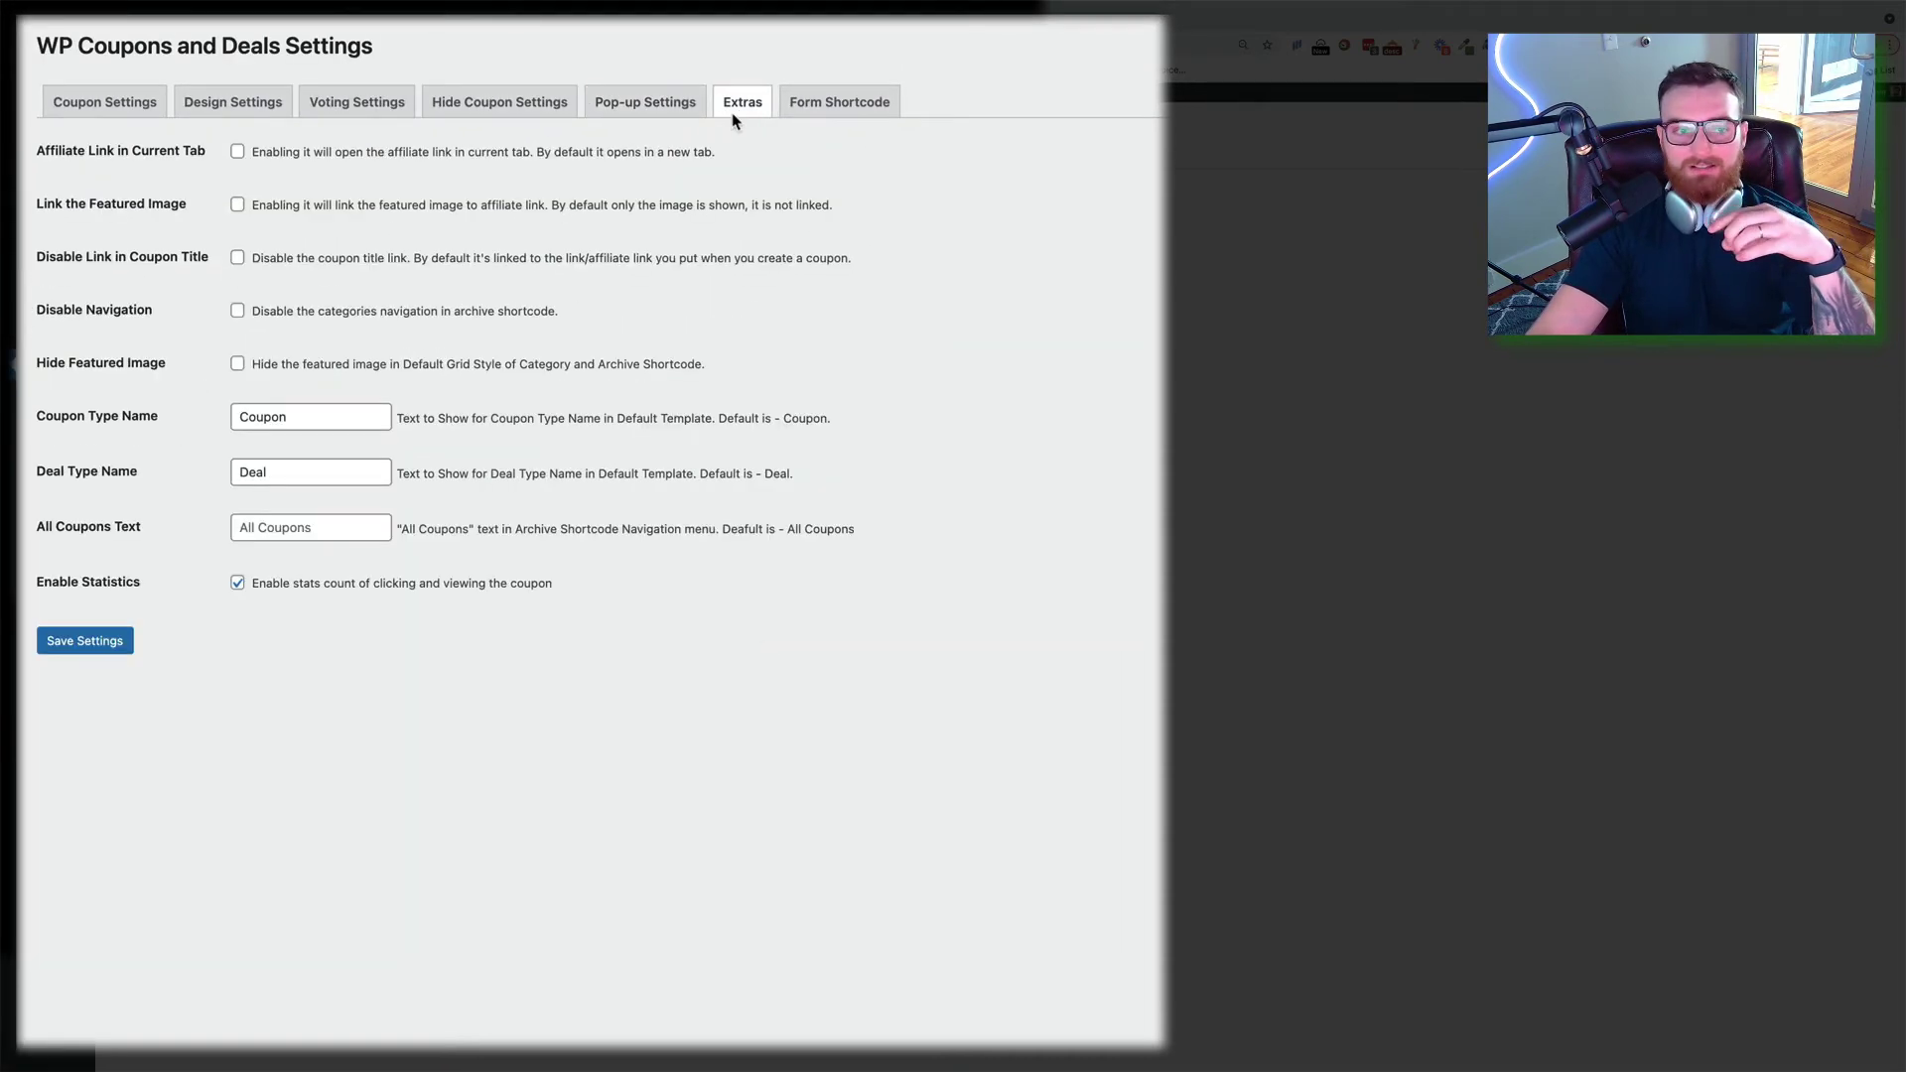
Toggle 'Affiliate Link in Current Tab' on and back off, then view the Form Shortcode settings
click(239, 154)
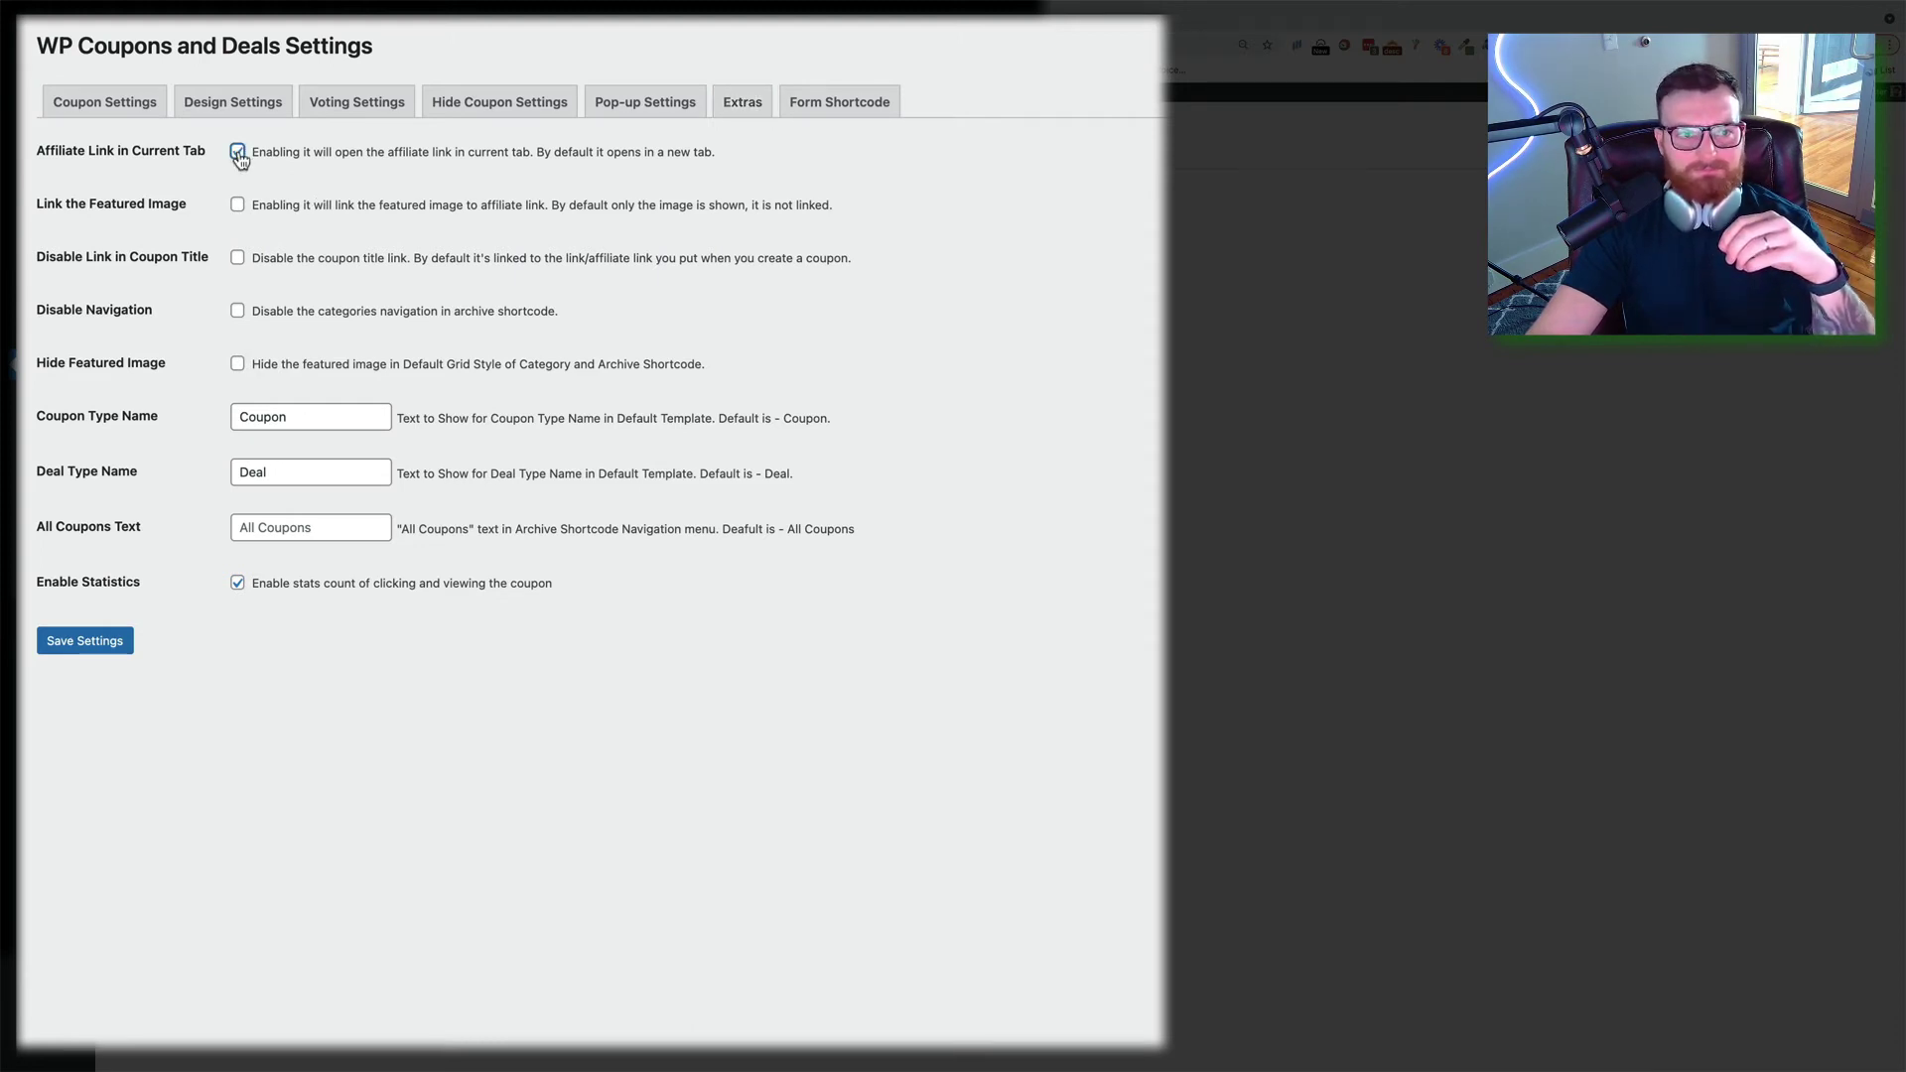
click(238, 153)
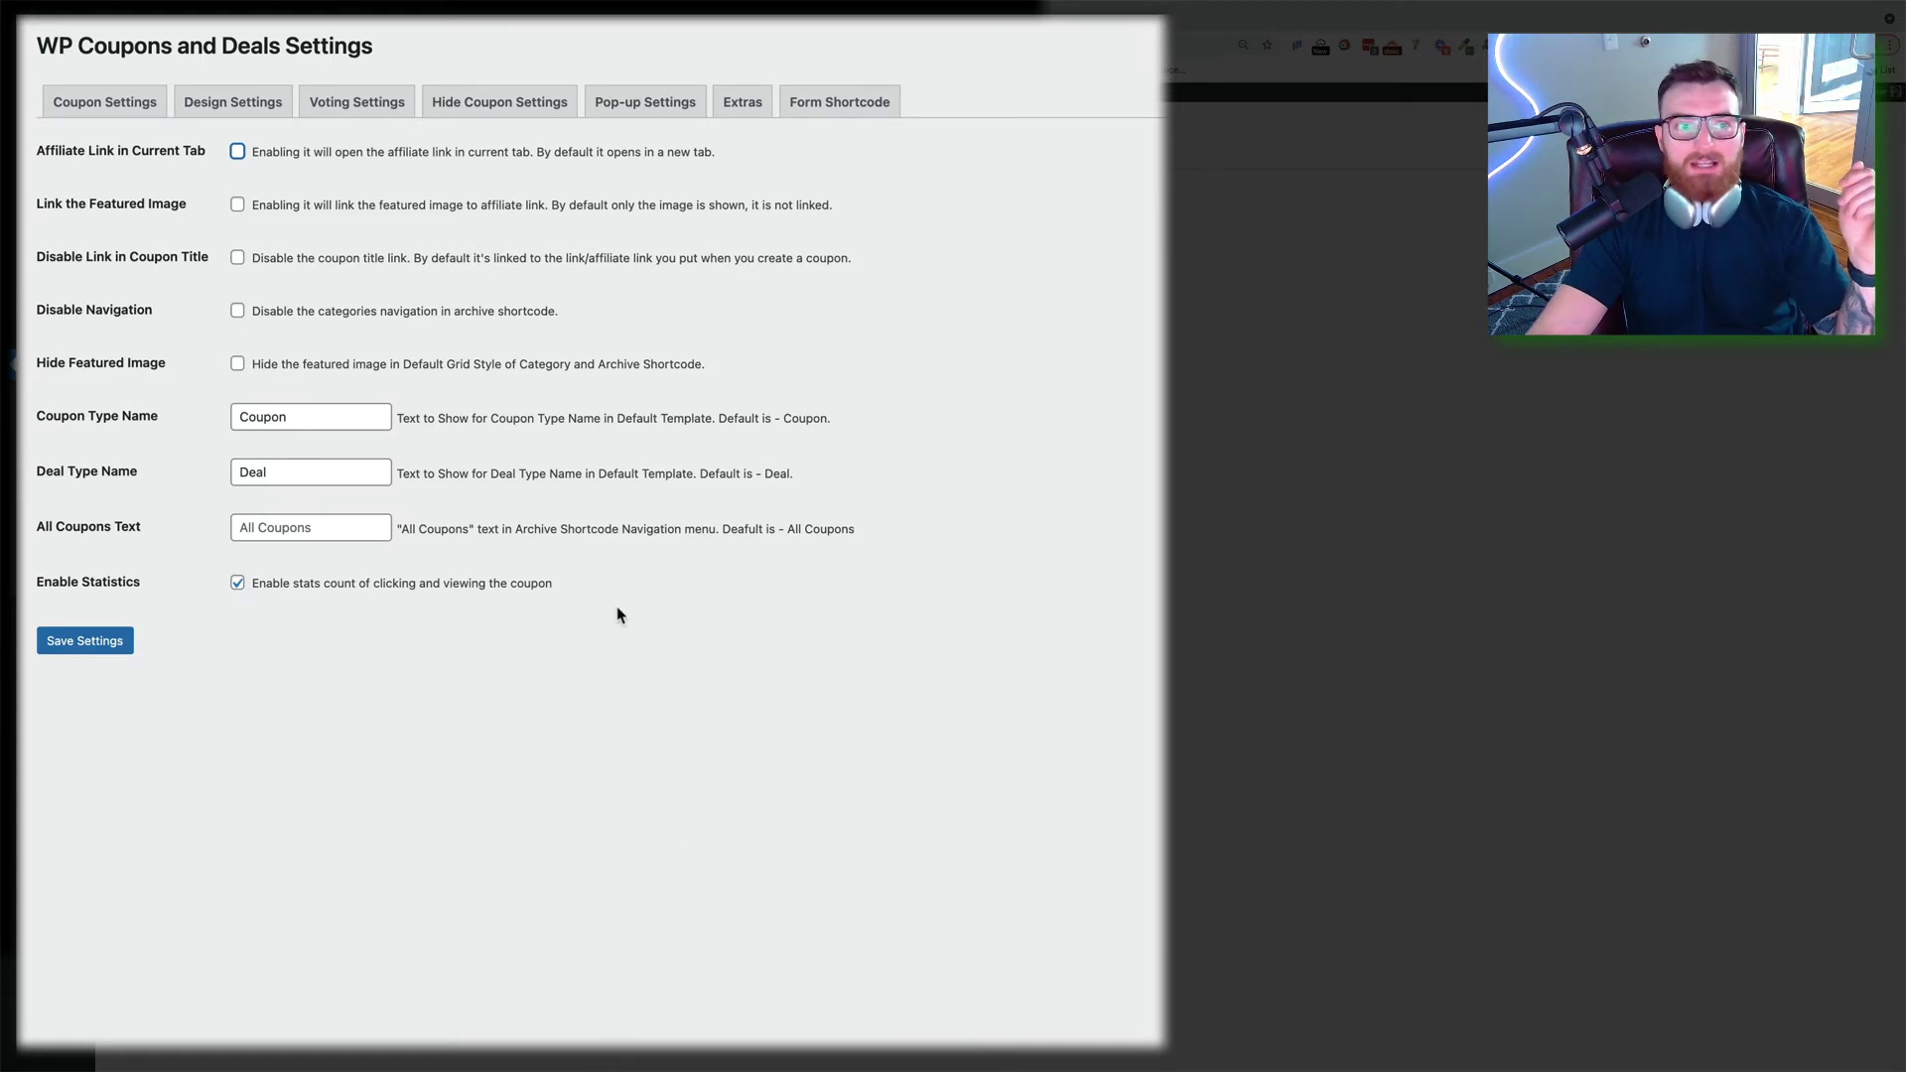
click(836, 108)
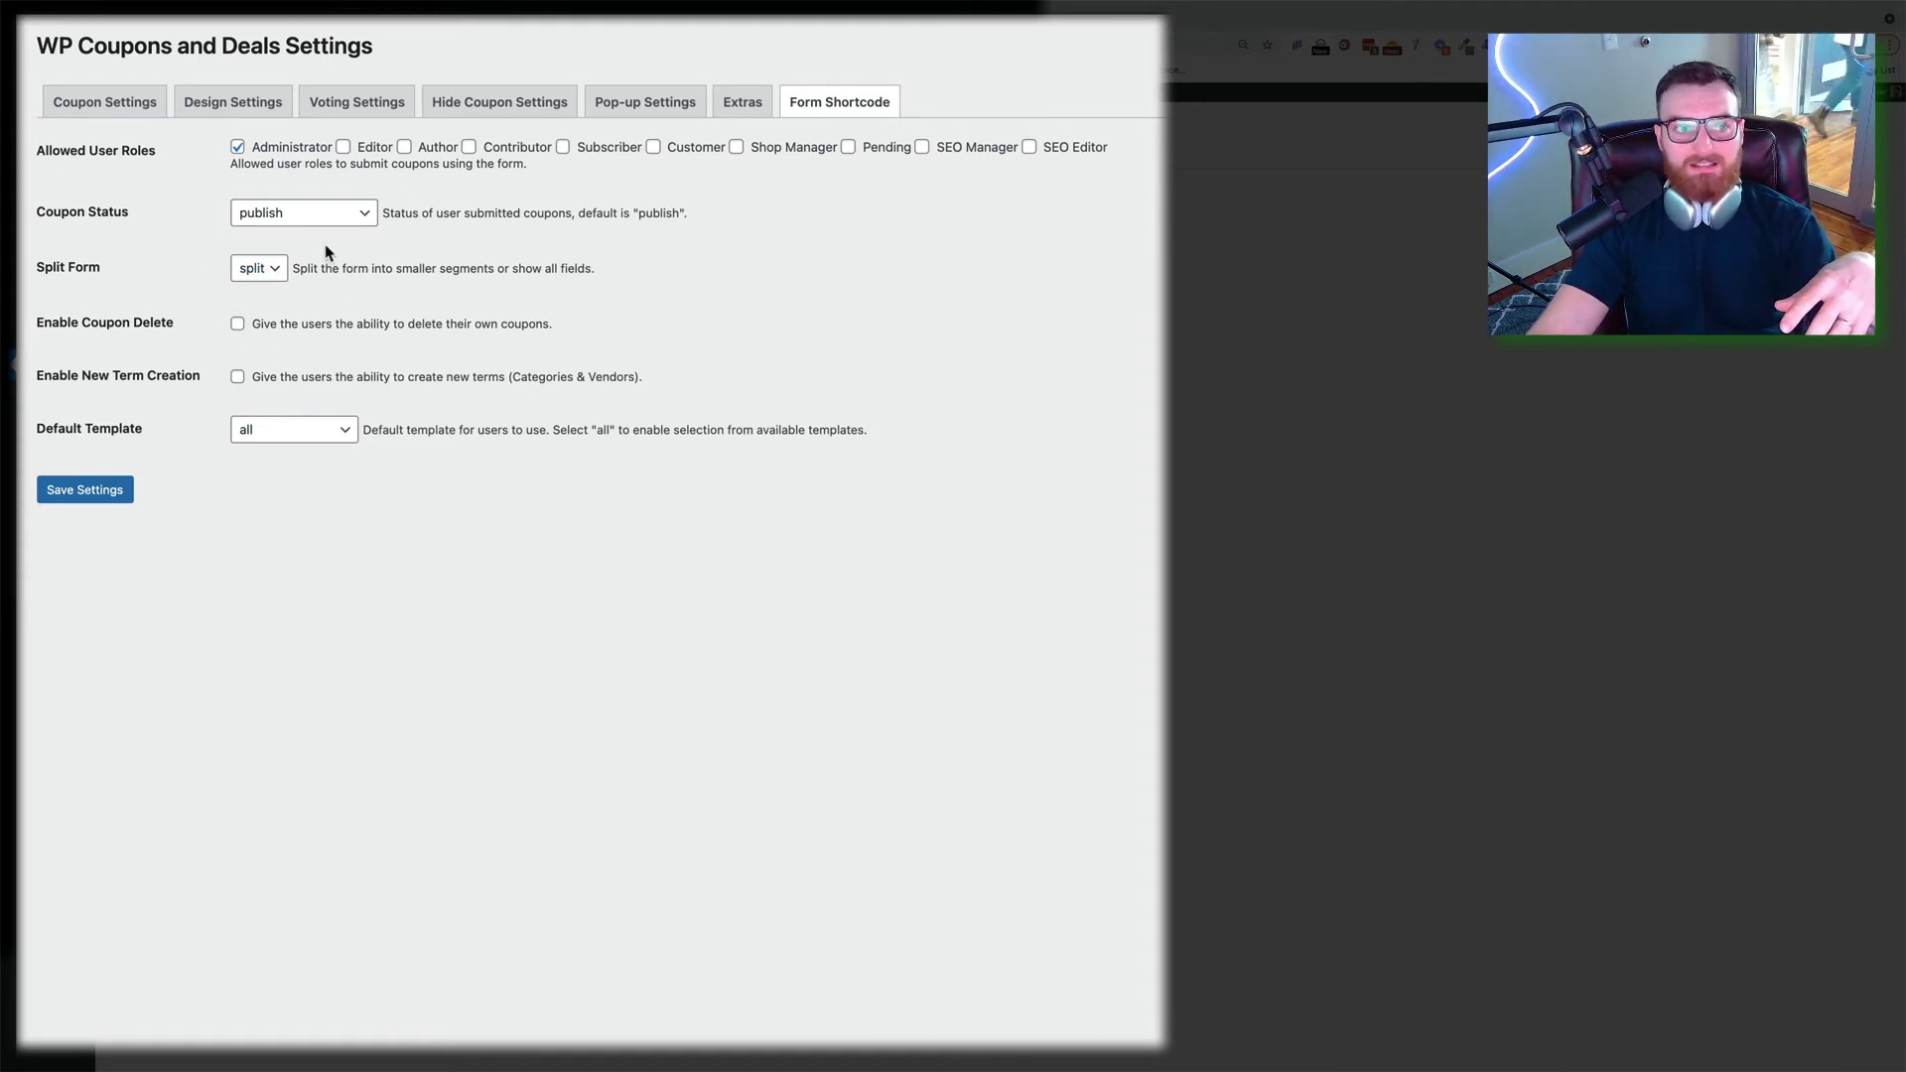
Leave the form's default template at 'all' and go to Coupons > Add New Coupon
click(307, 427)
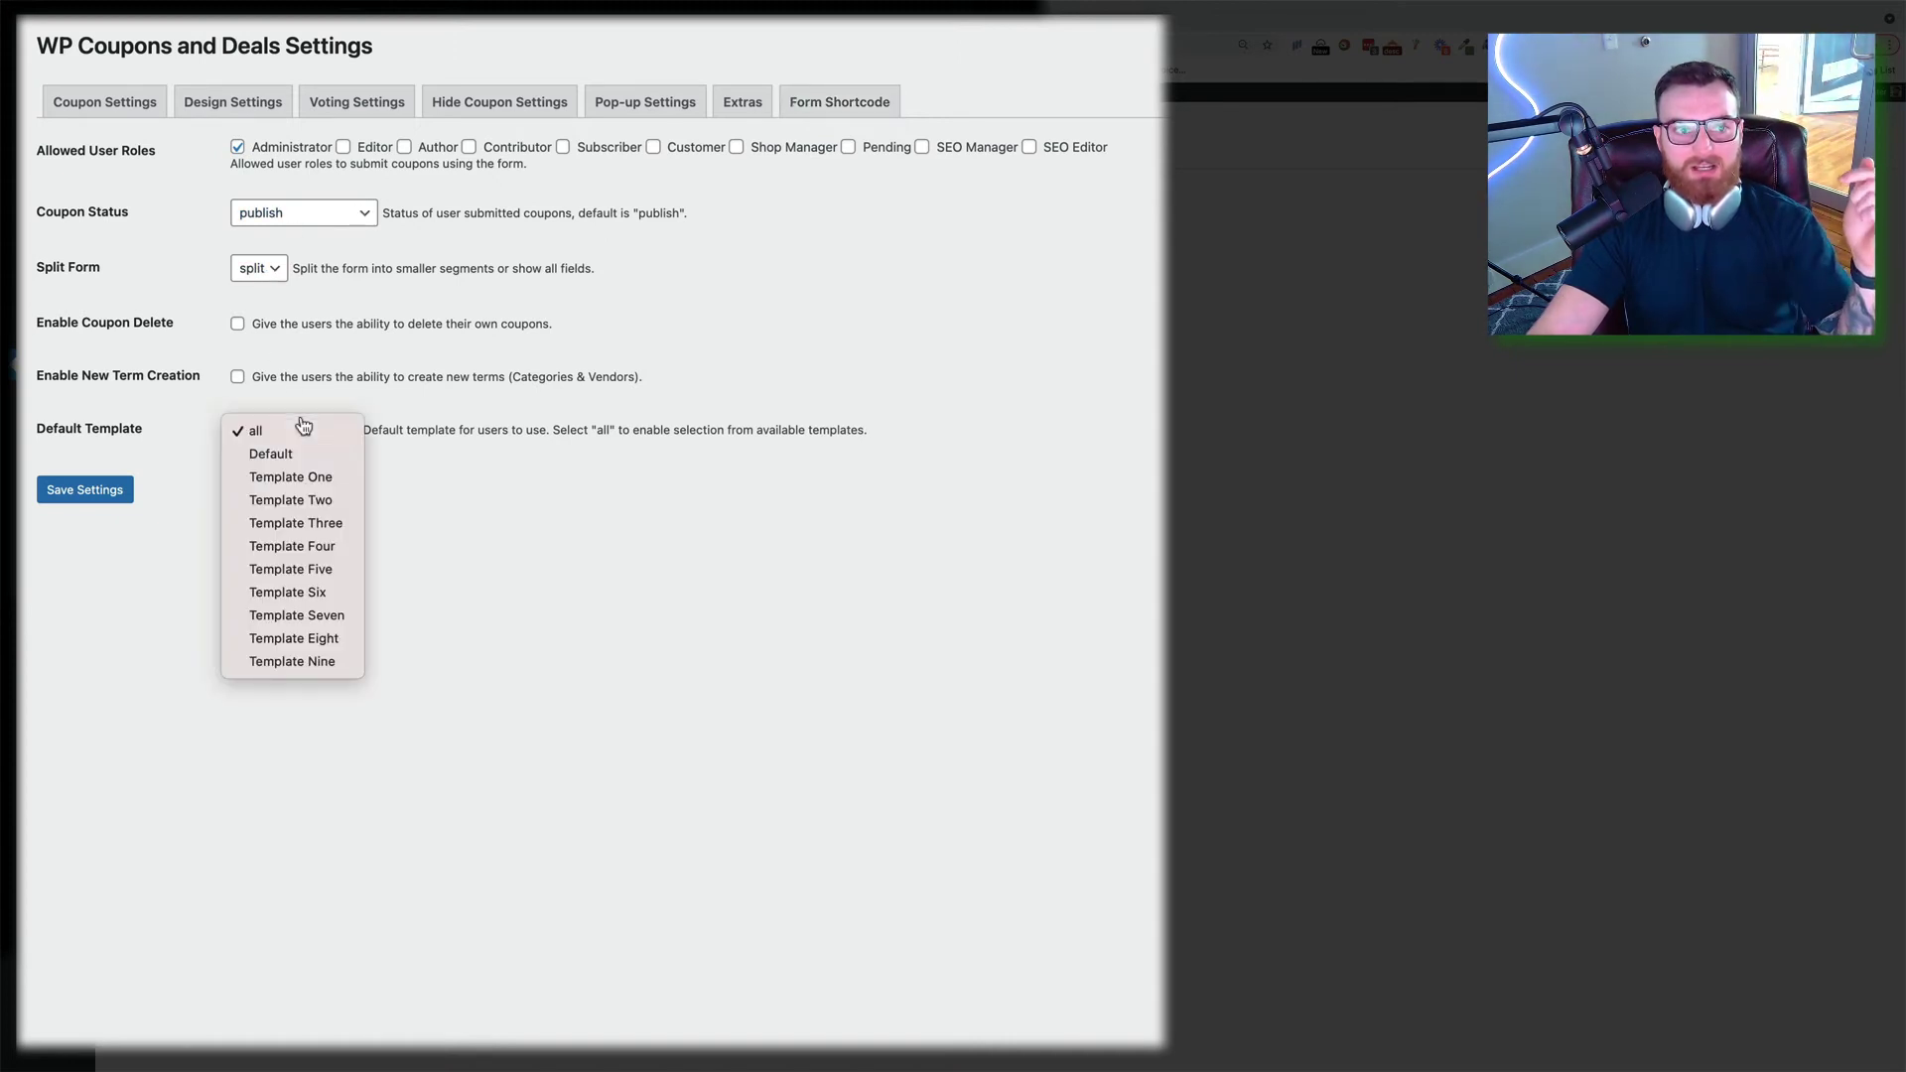
click(604, 562)
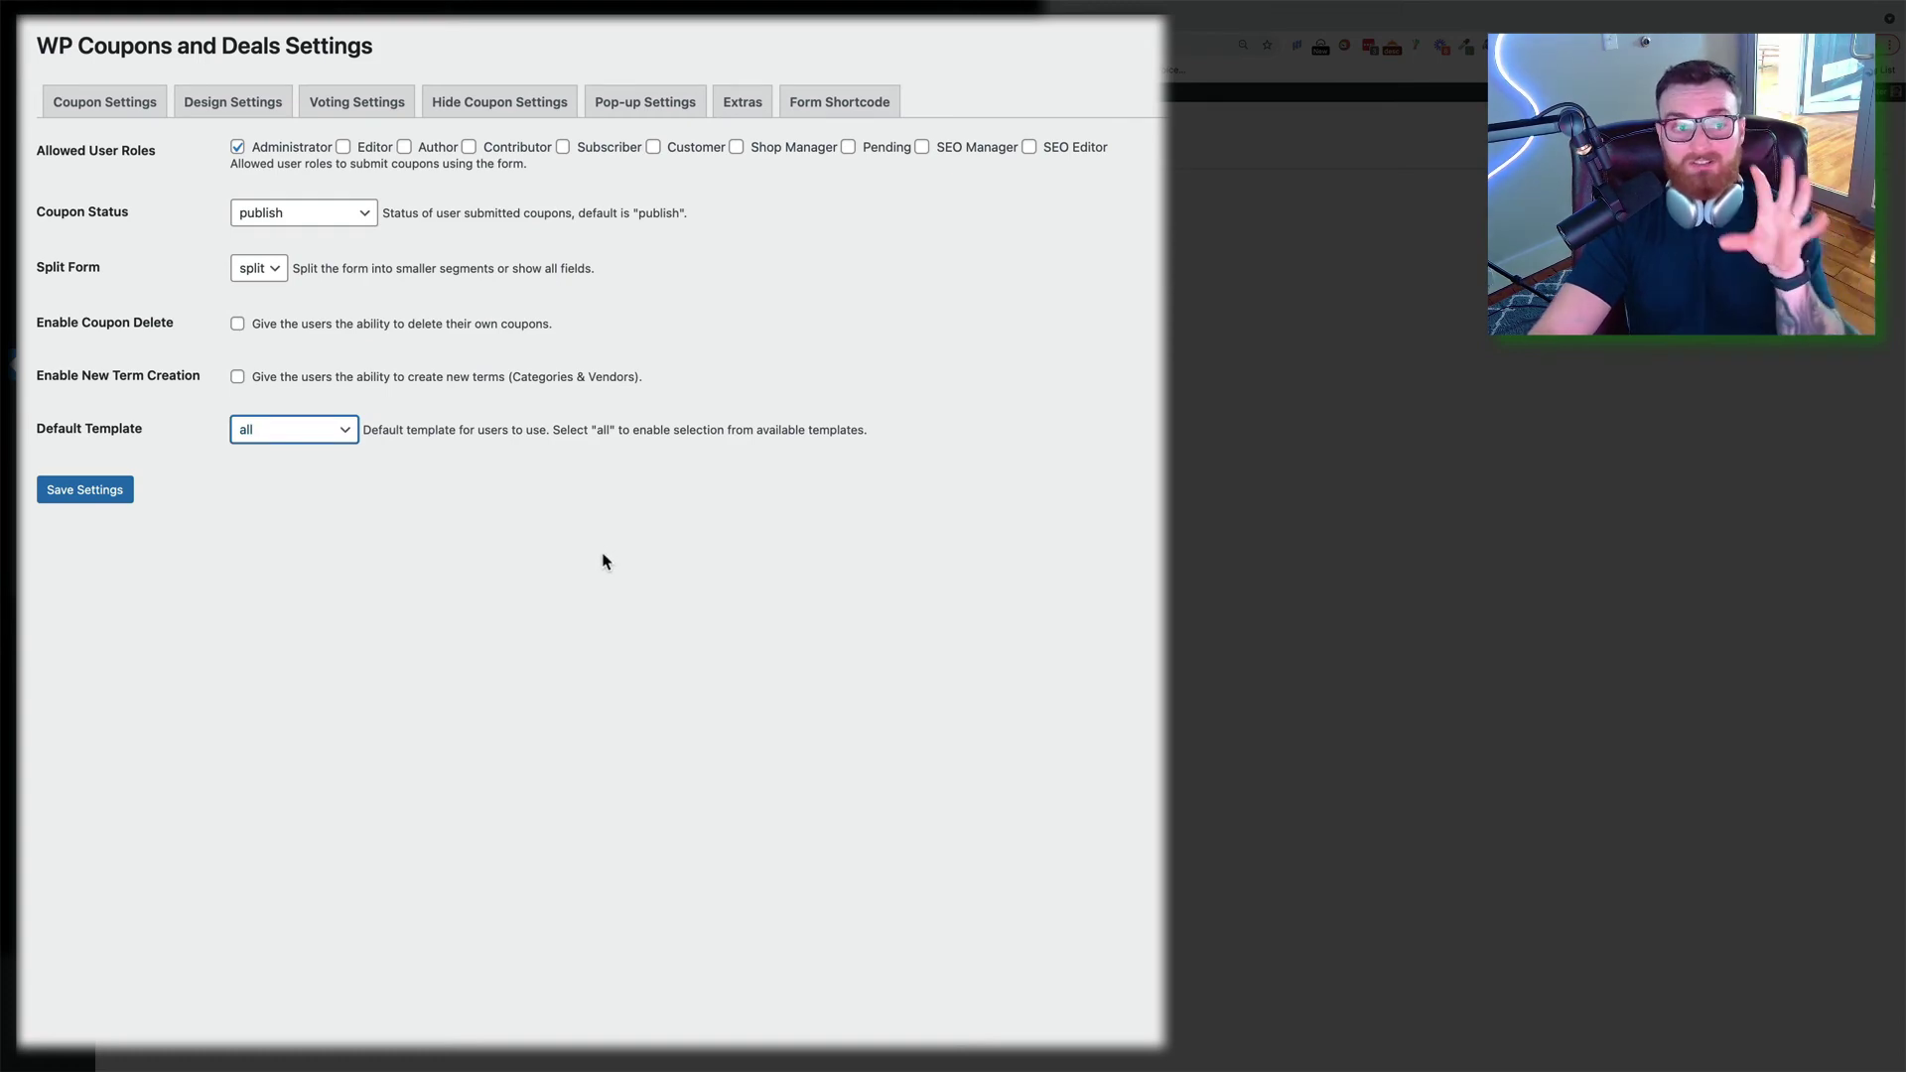
click(38, 367)
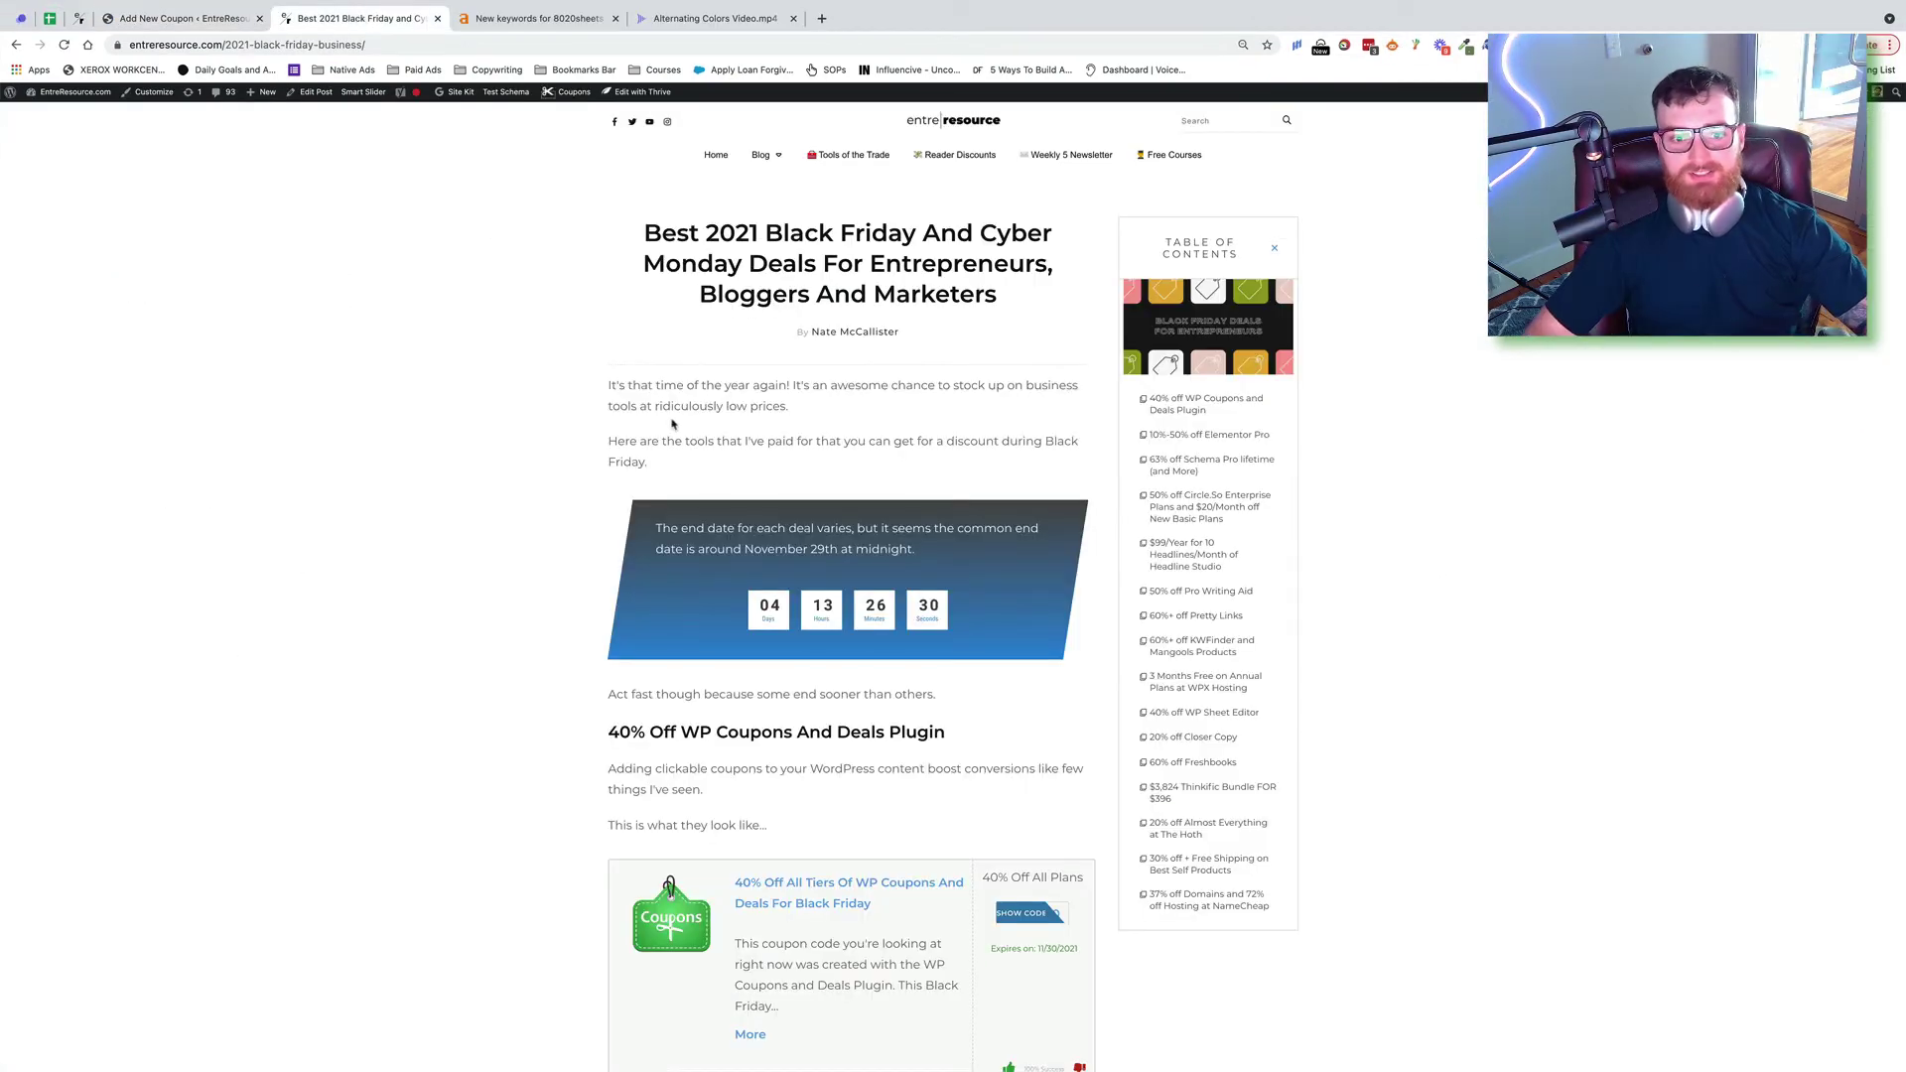
Title the new coupon '10%-50% off Elementor Pro For Black Friday', copying from the blog post
scroll(672, 424, down, 8)
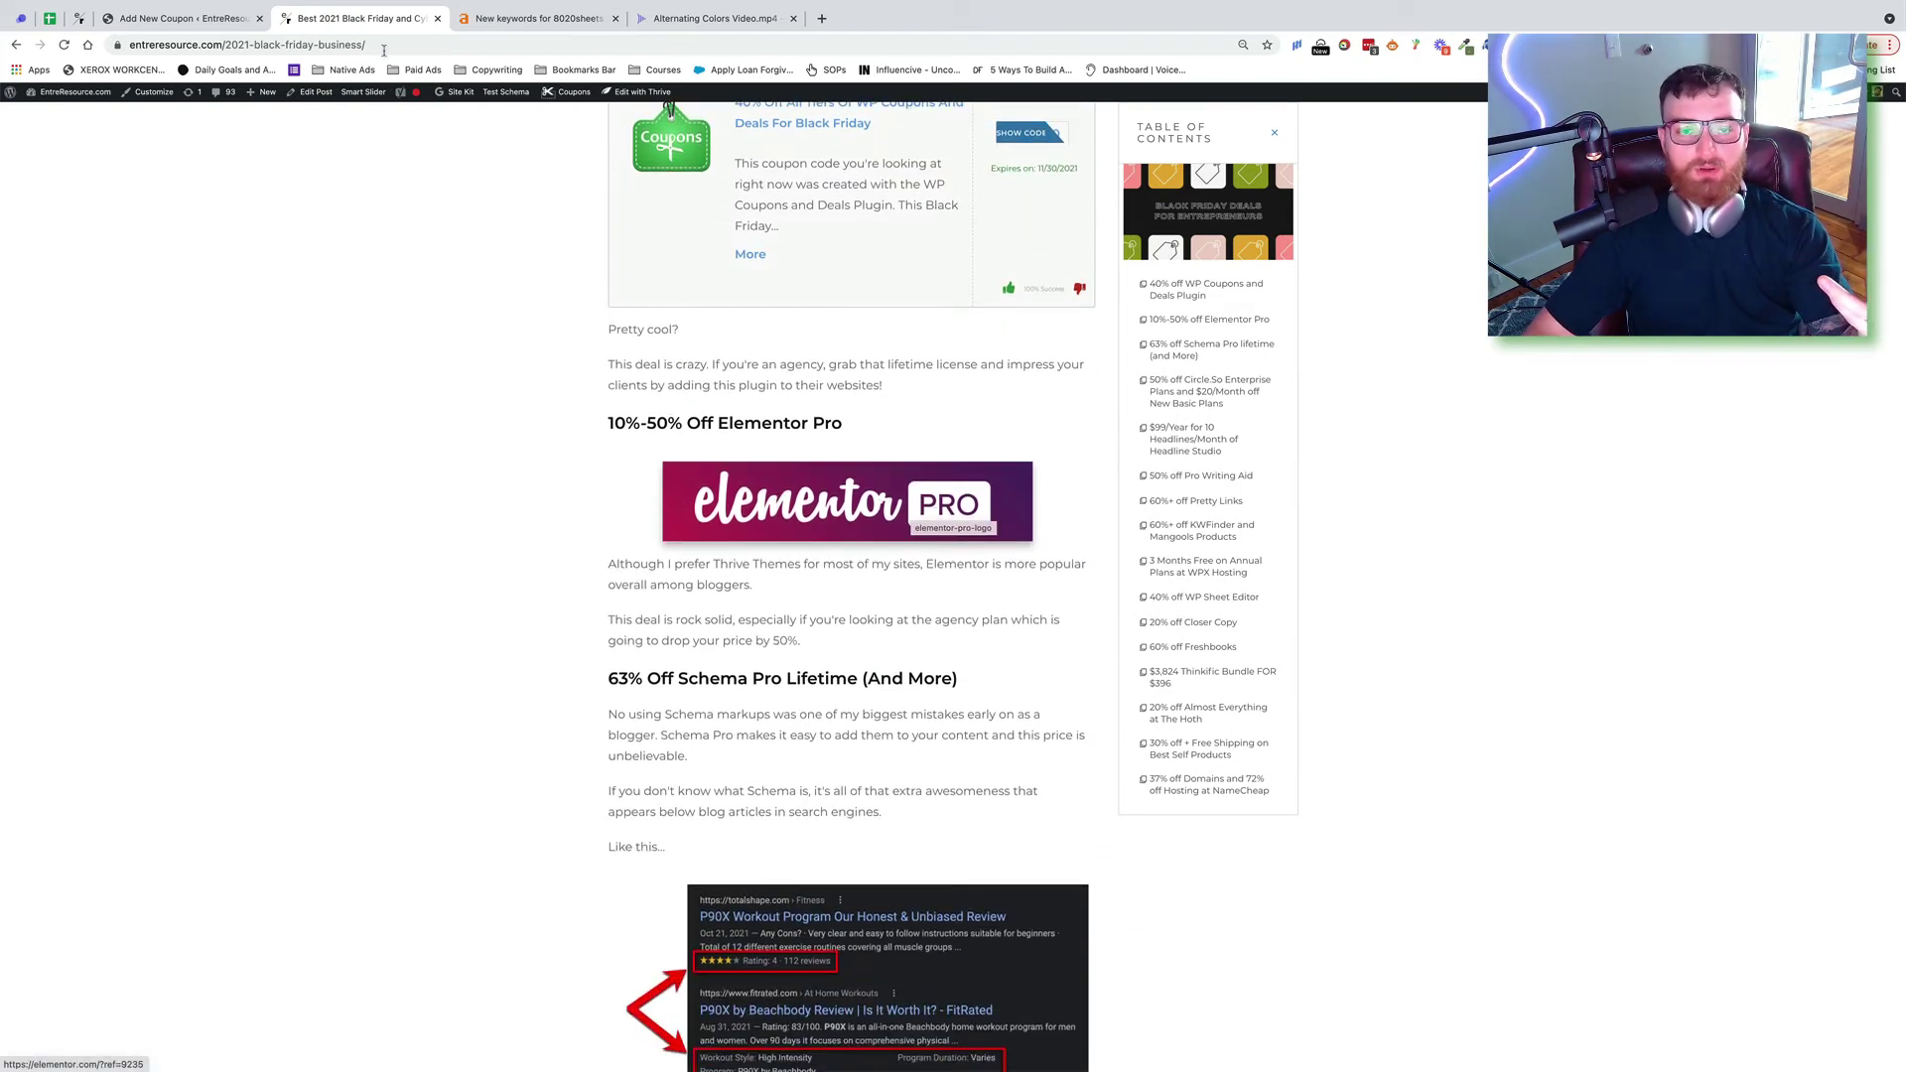
click(184, 18)
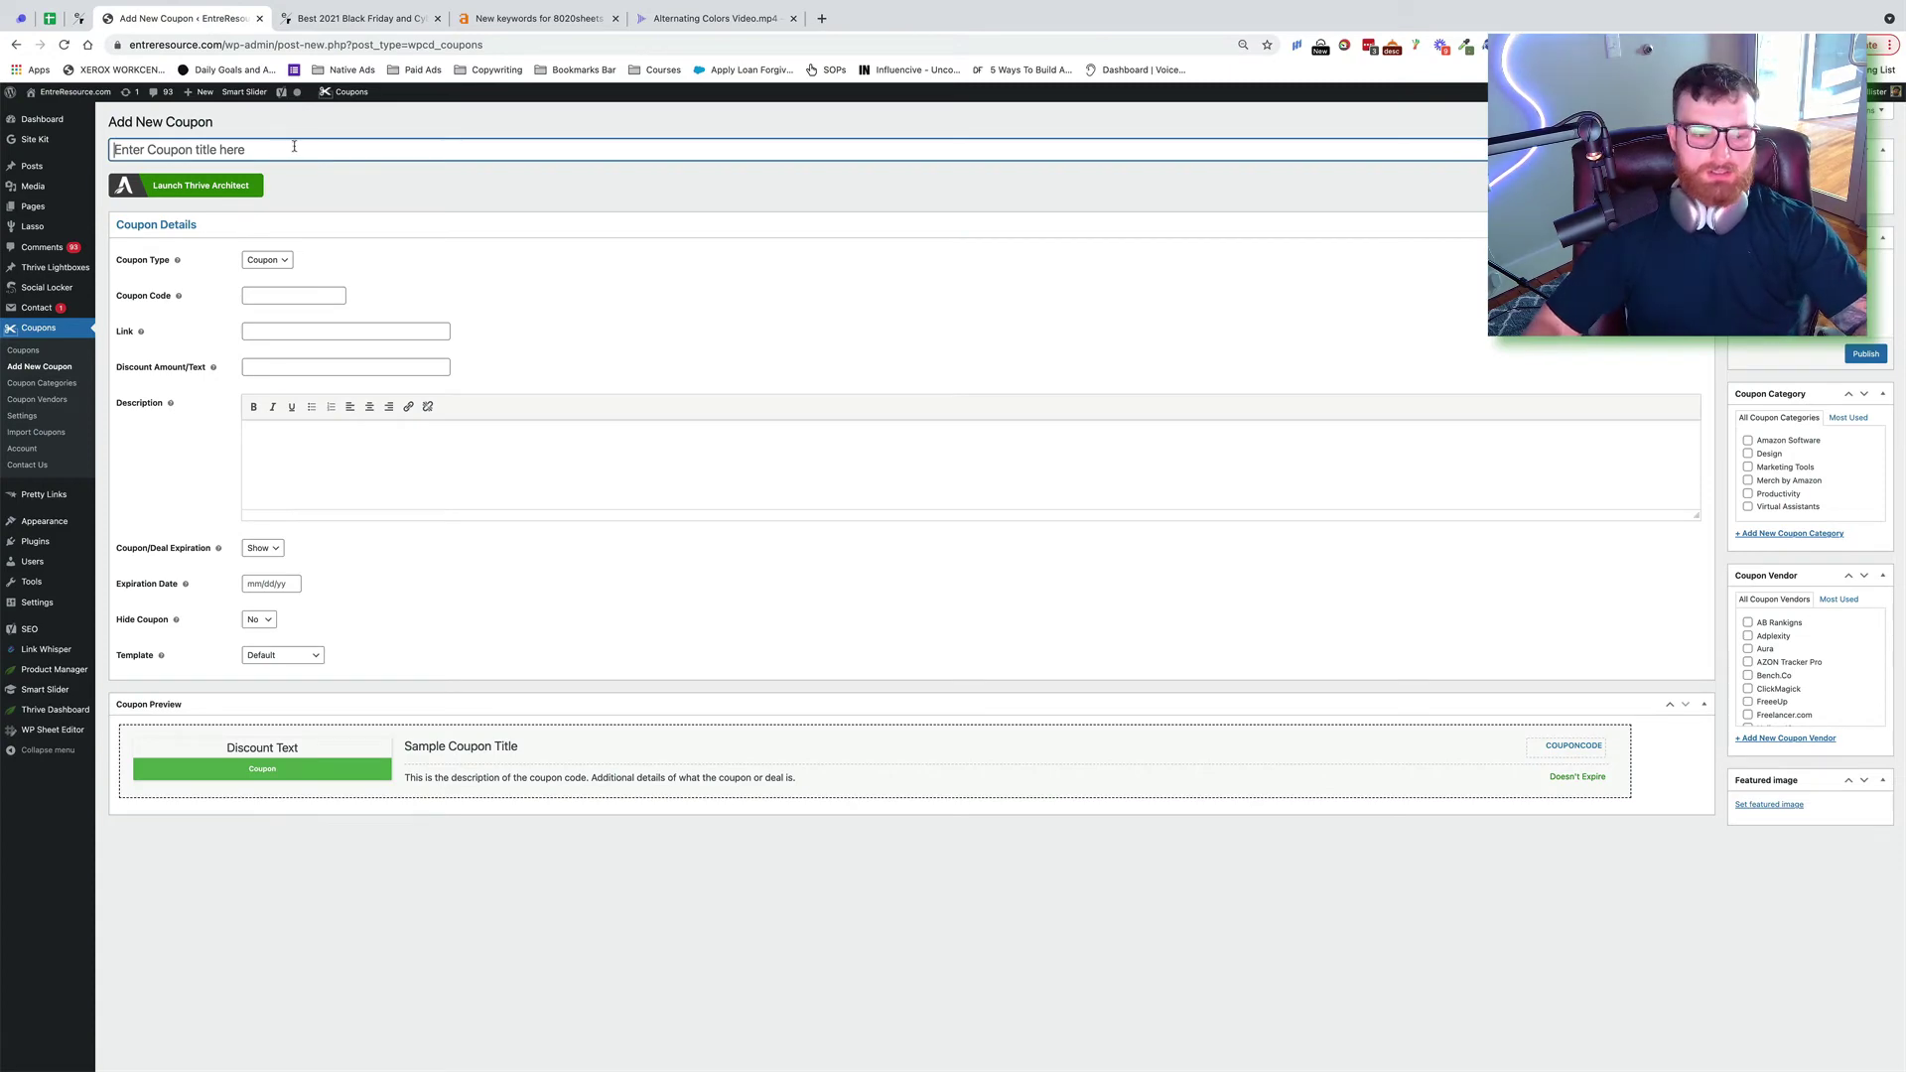
click(348, 19)
scroll(904, 414, up, 2)
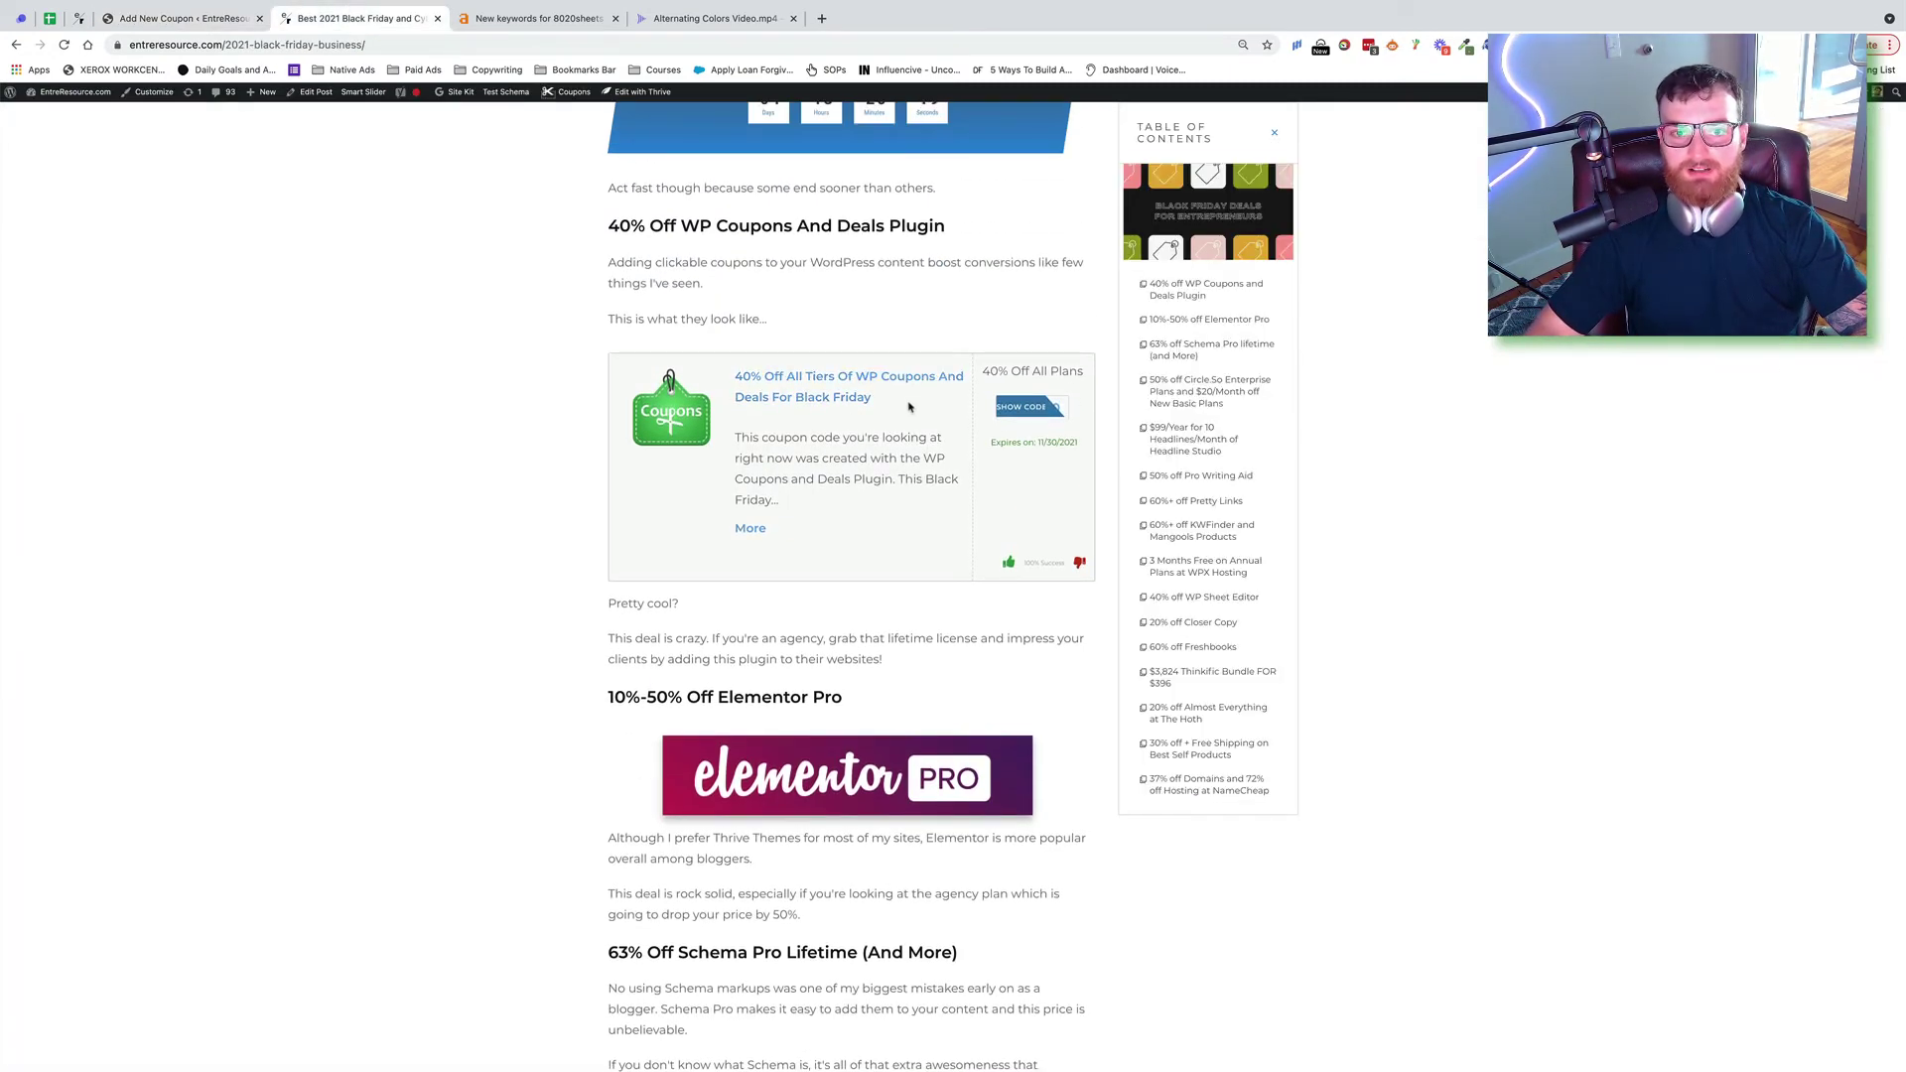
drag(908, 407, 735, 375)
key(super+c)
click(184, 18)
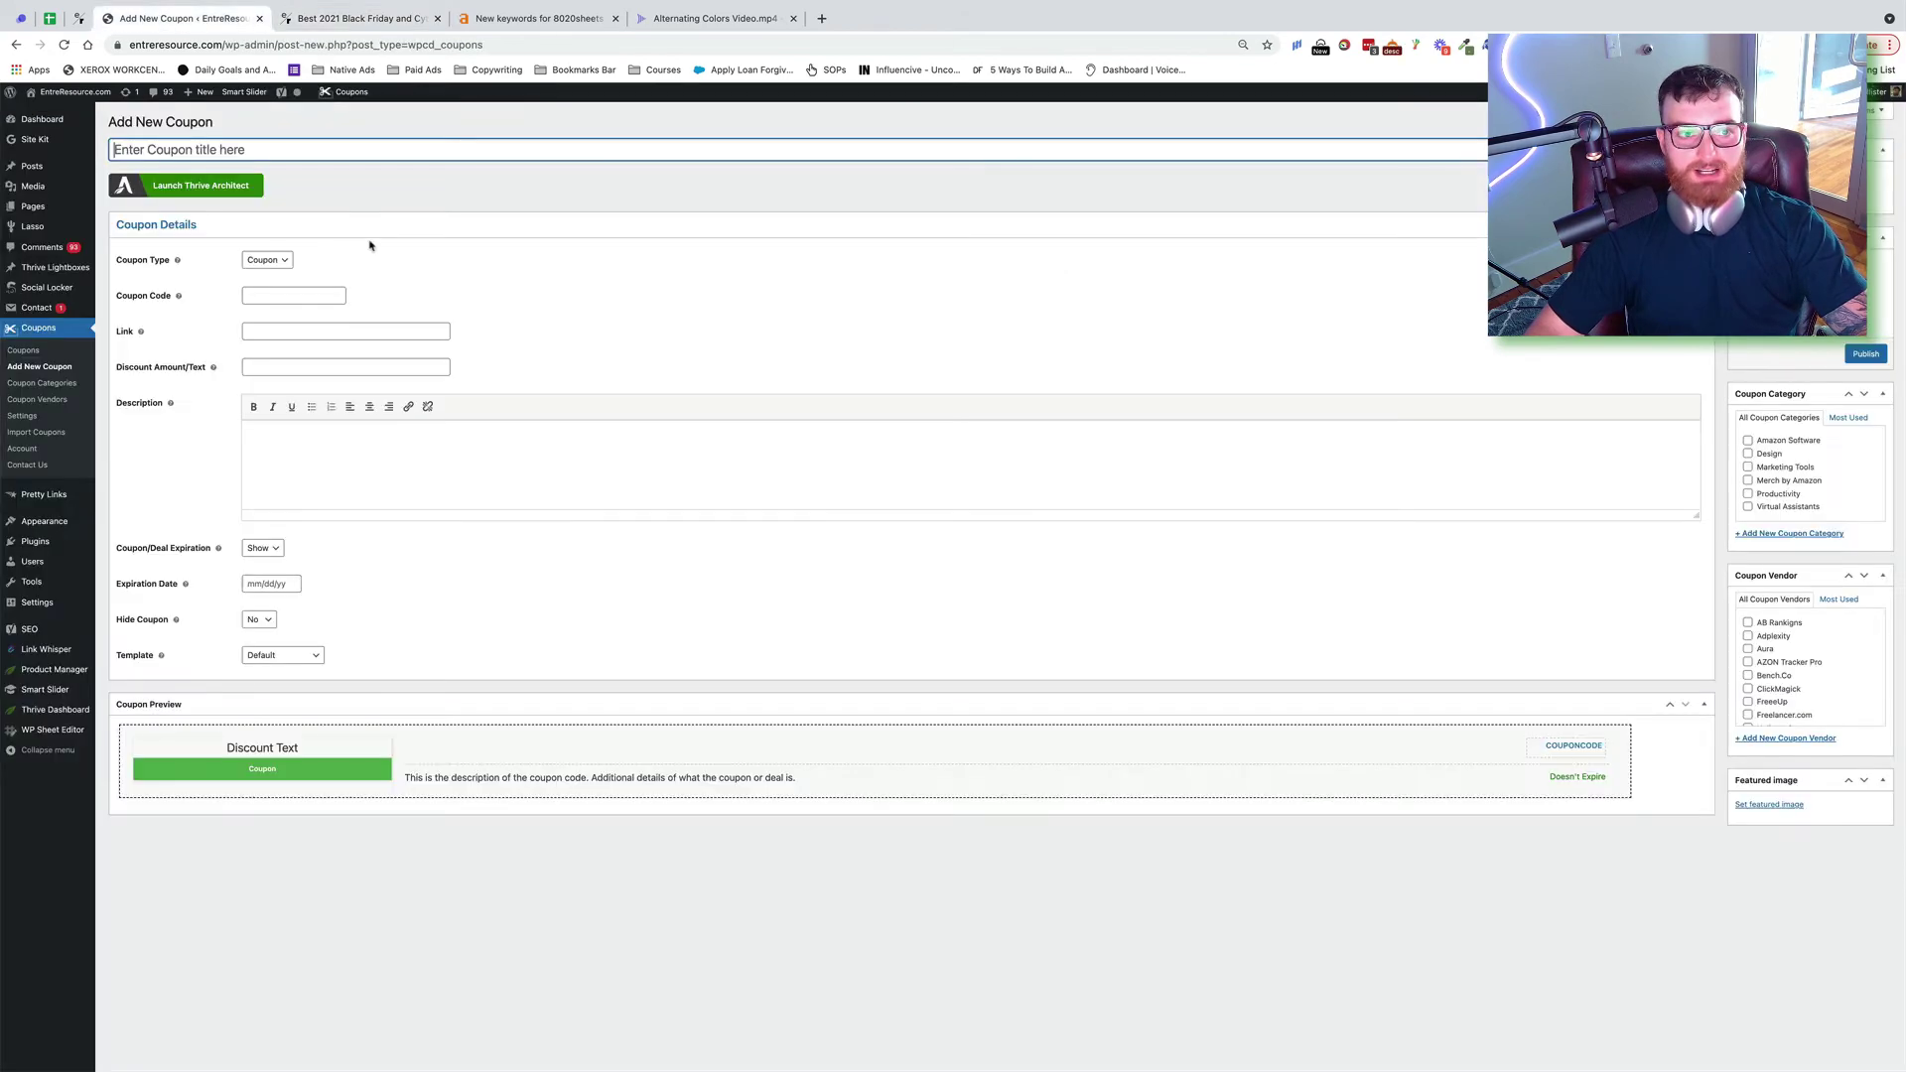
key(super+v)
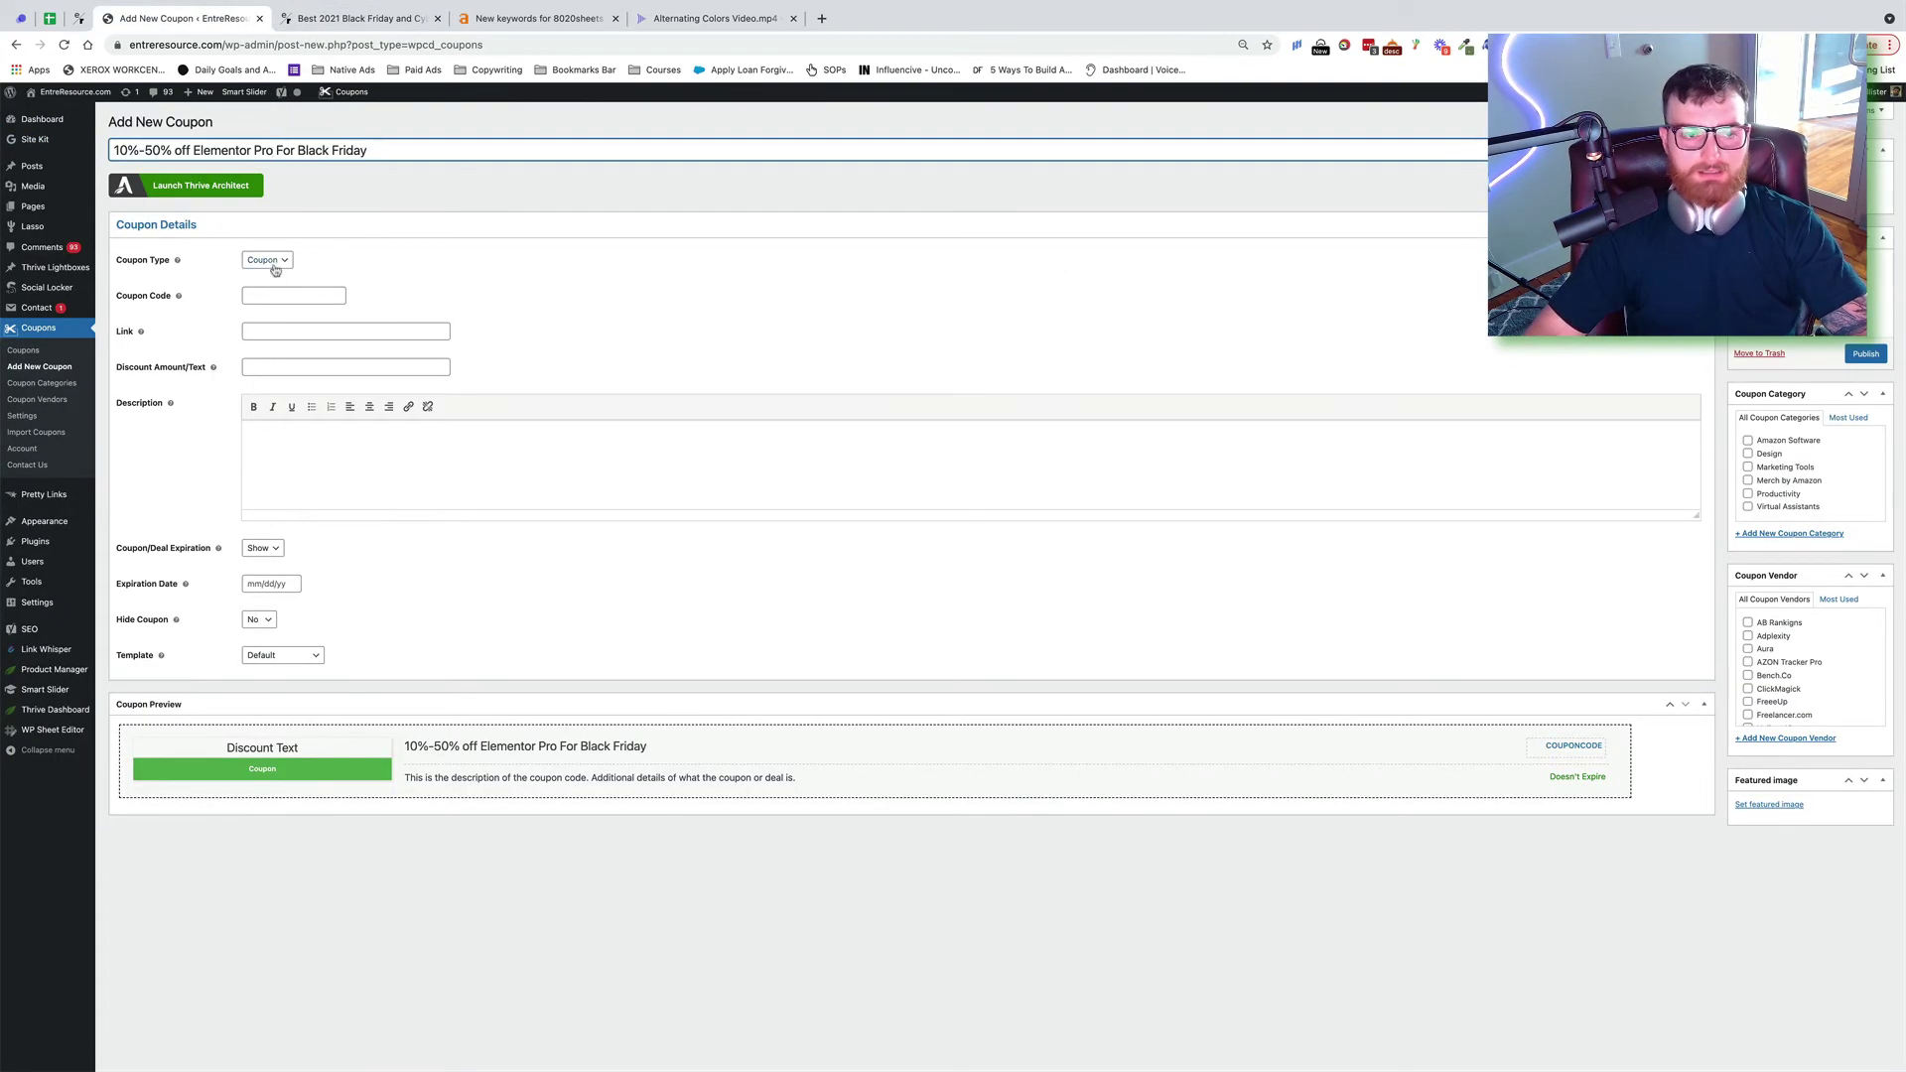
Set the Coupon Type to Deal, checking the blog post for reference
click(270, 263)
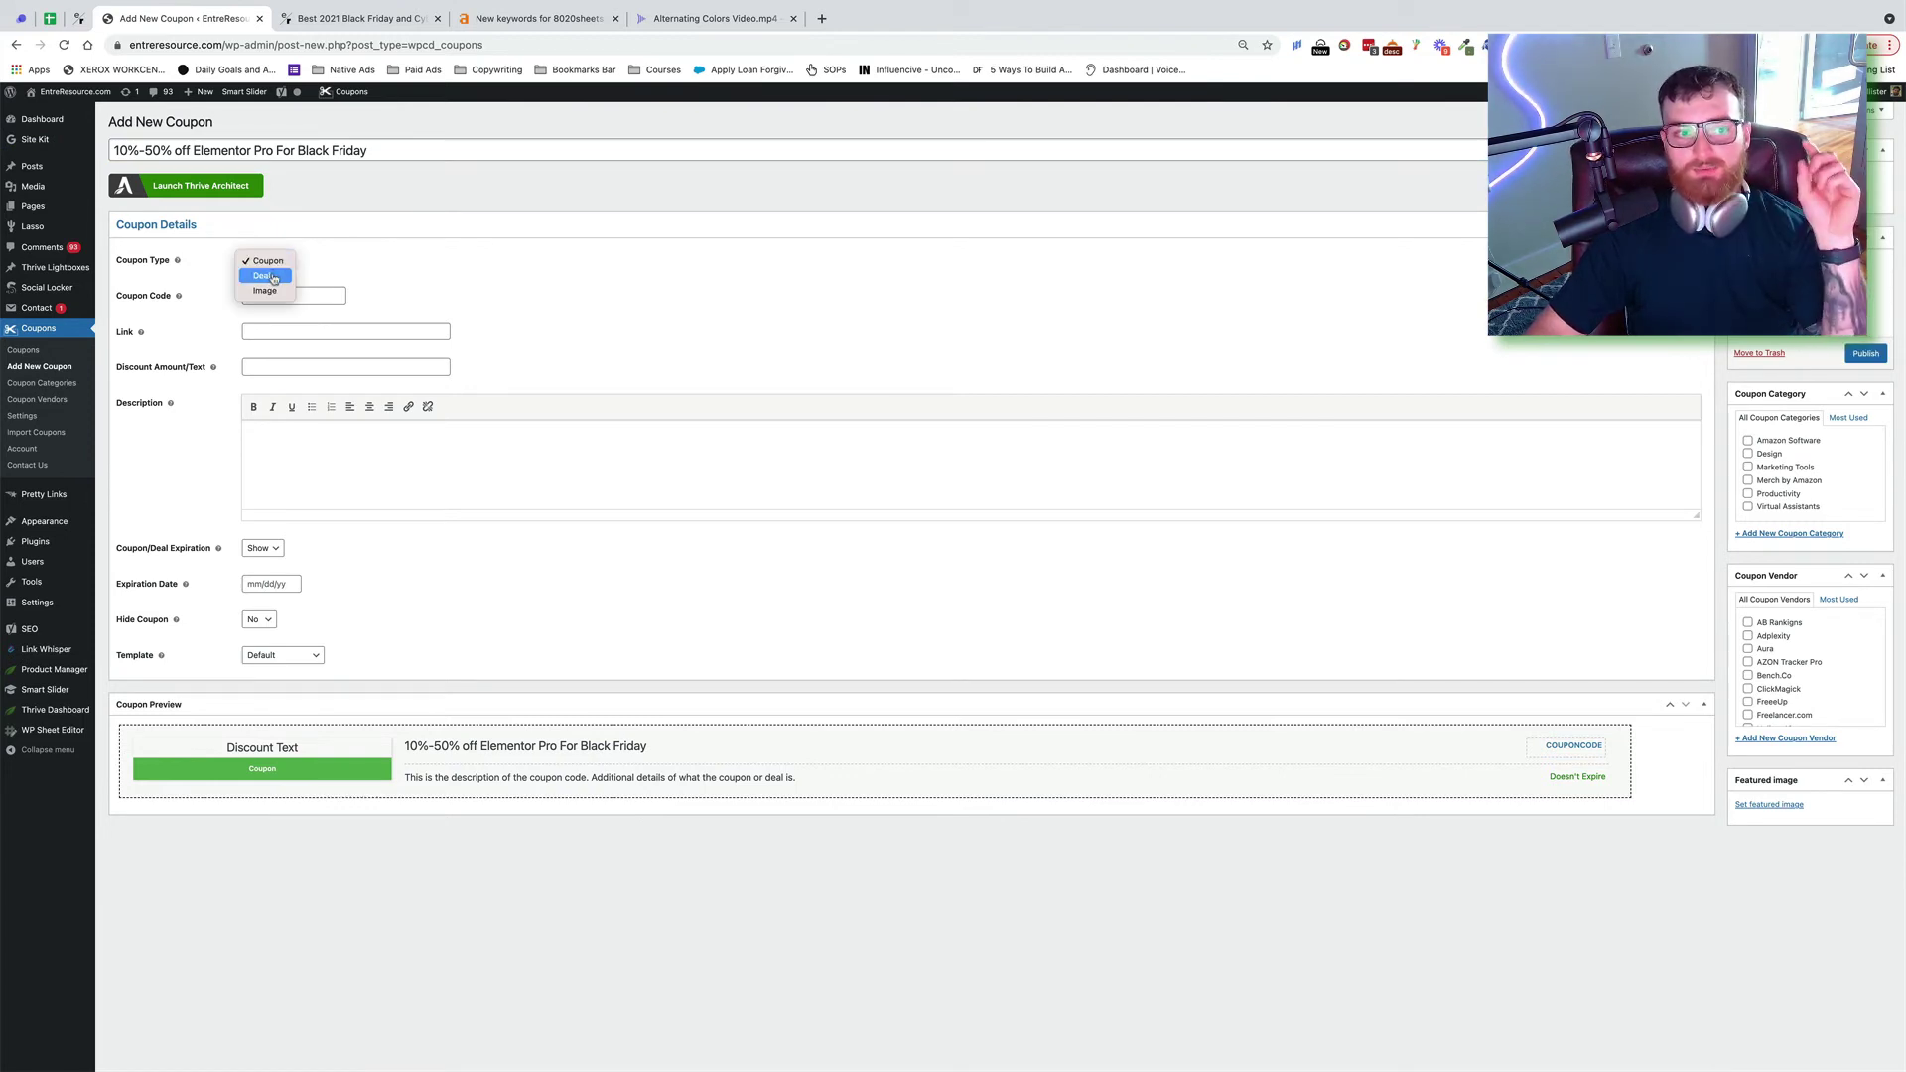
click(336, 27)
click(347, 20)
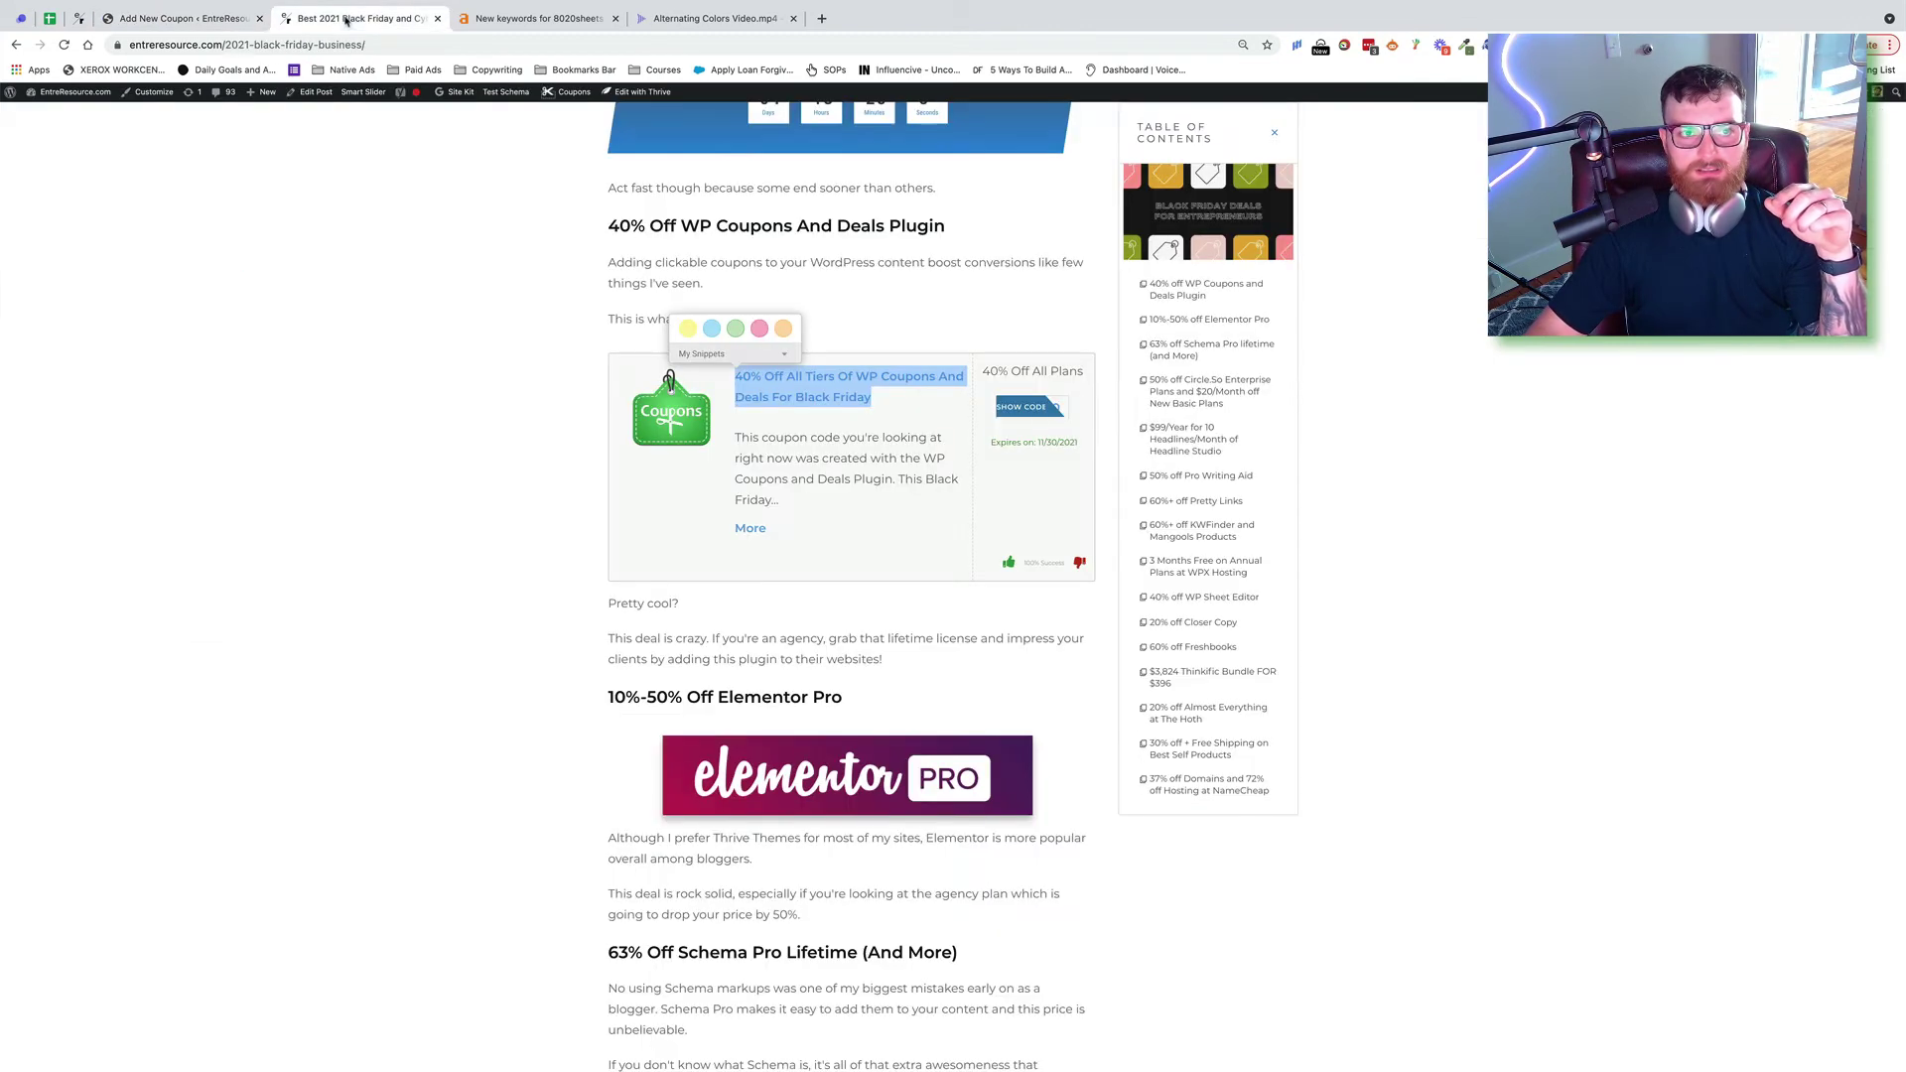
scroll(593, 312, down, 2)
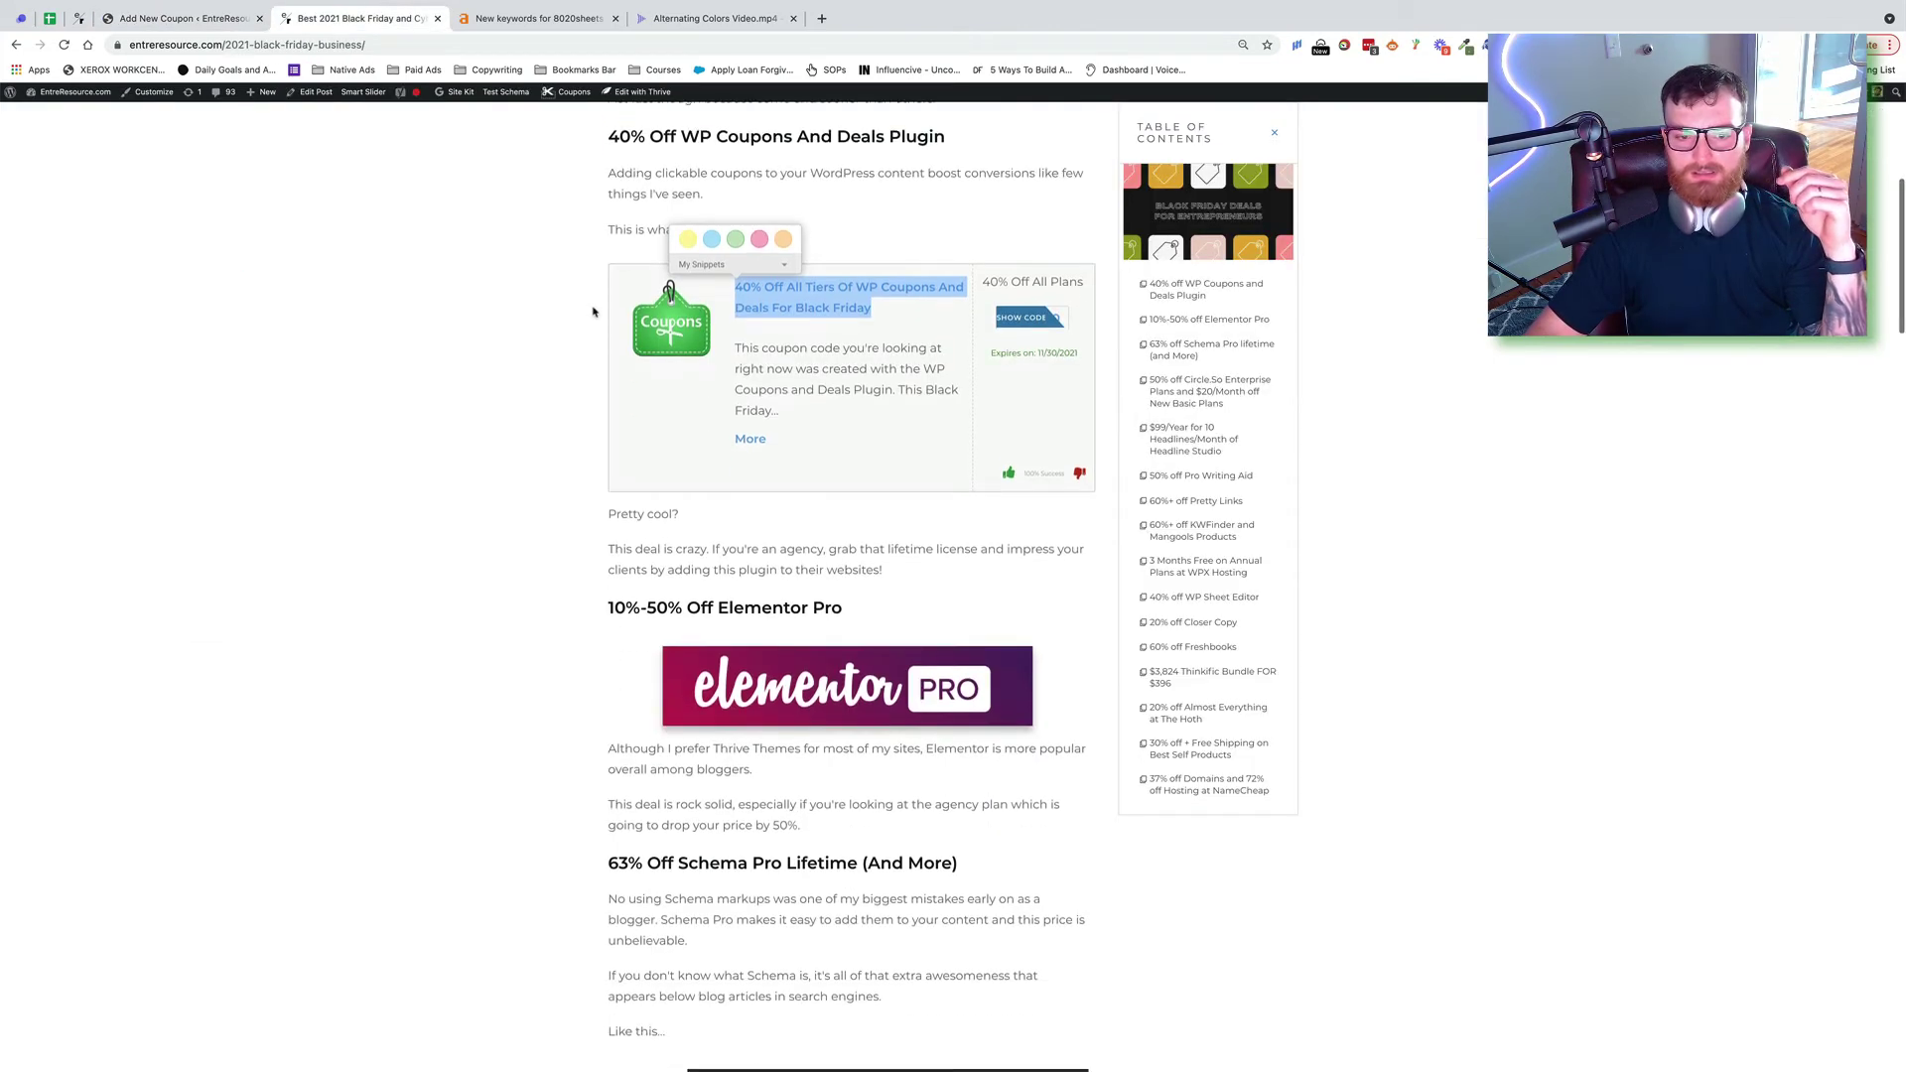
click(183, 18)
click(266, 262)
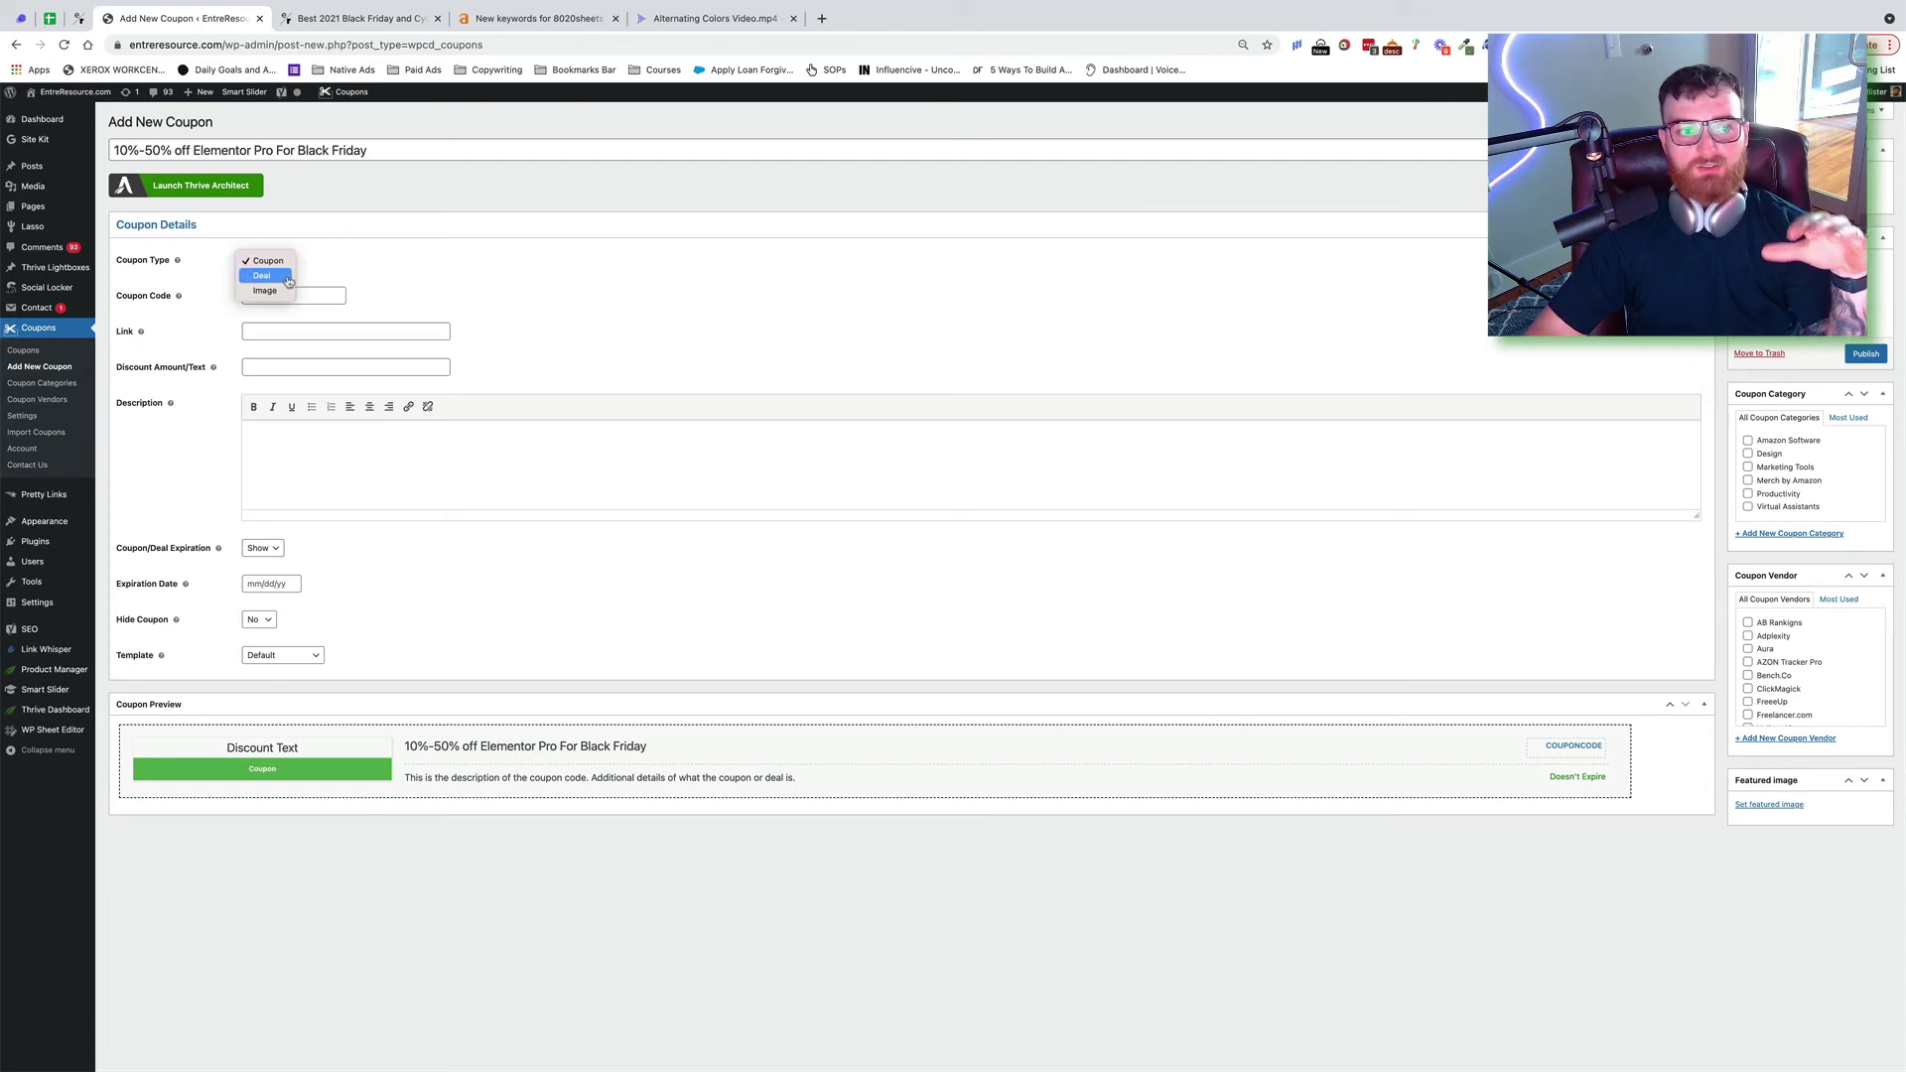
click(281, 282)
click(300, 296)
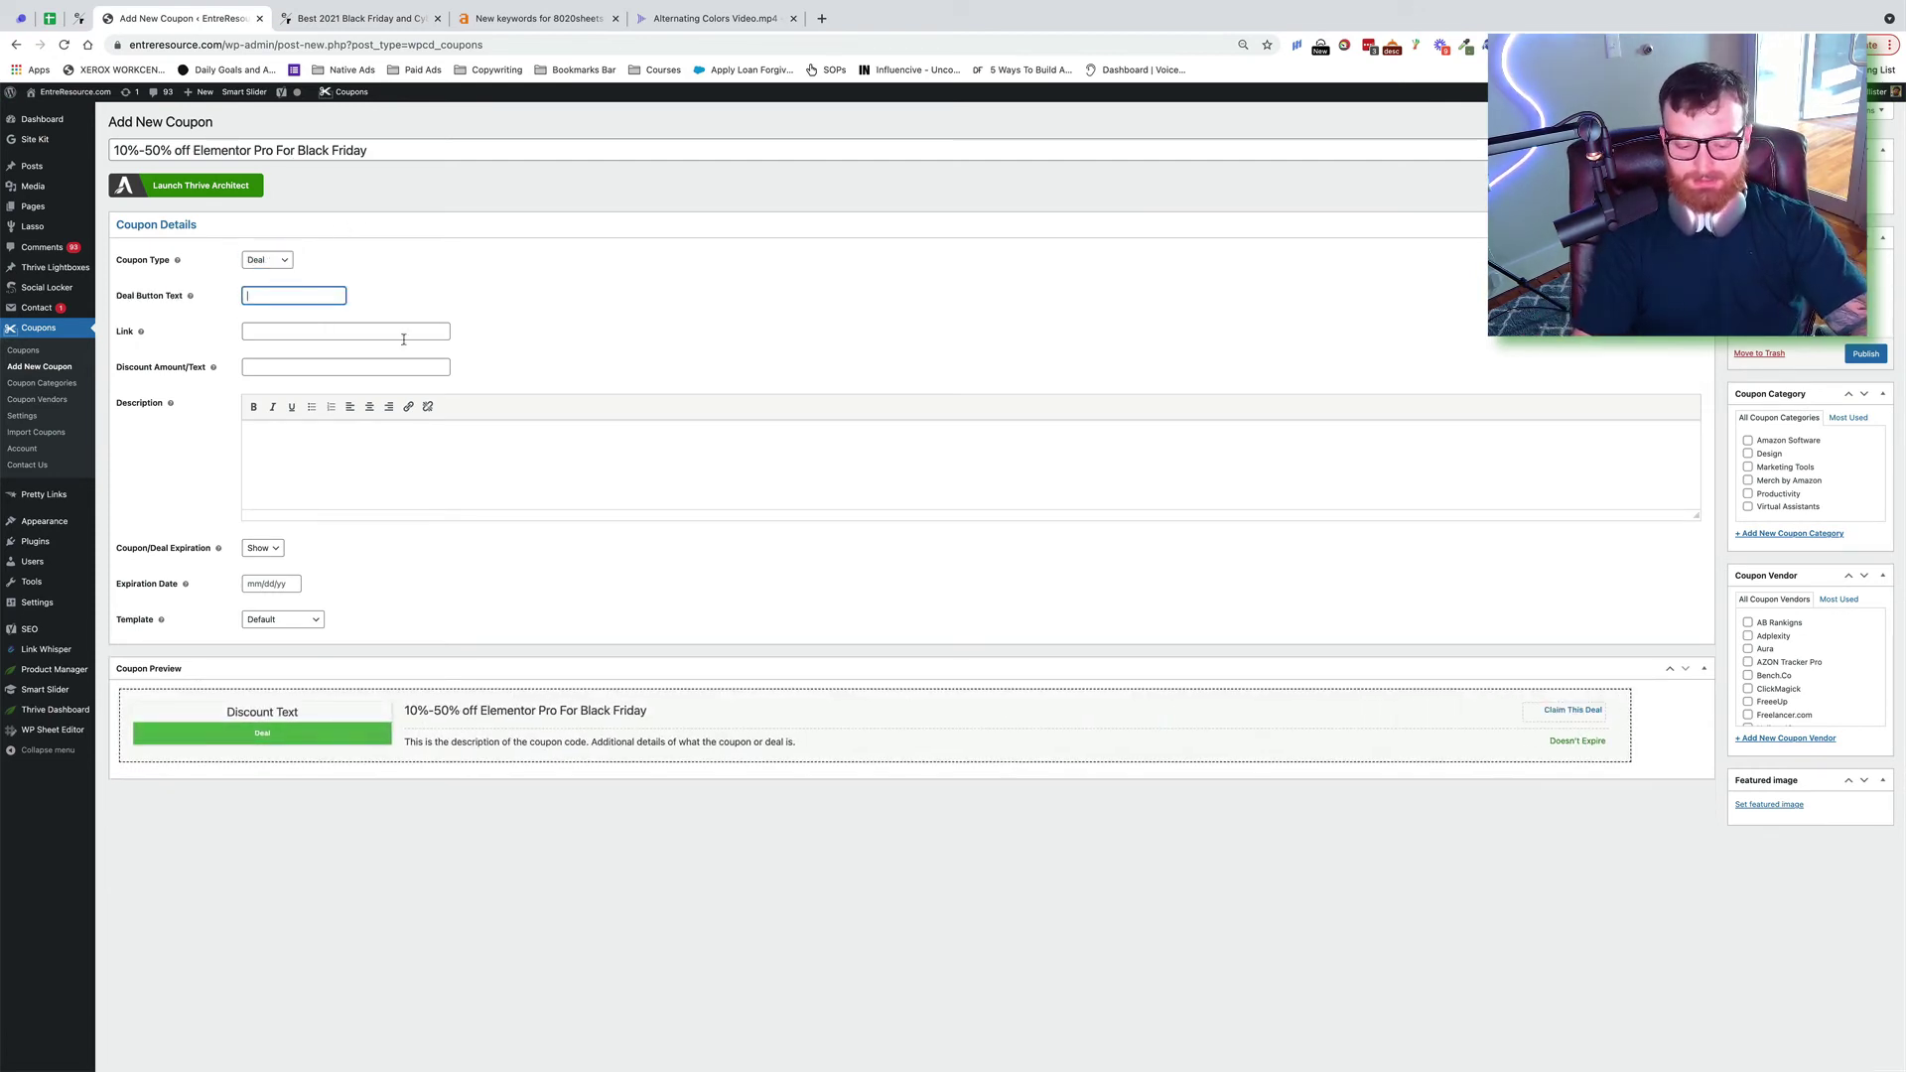
Set the deal button text to 'Claim Now' and paste the Elementor Pro affiliate link
text(Ge)
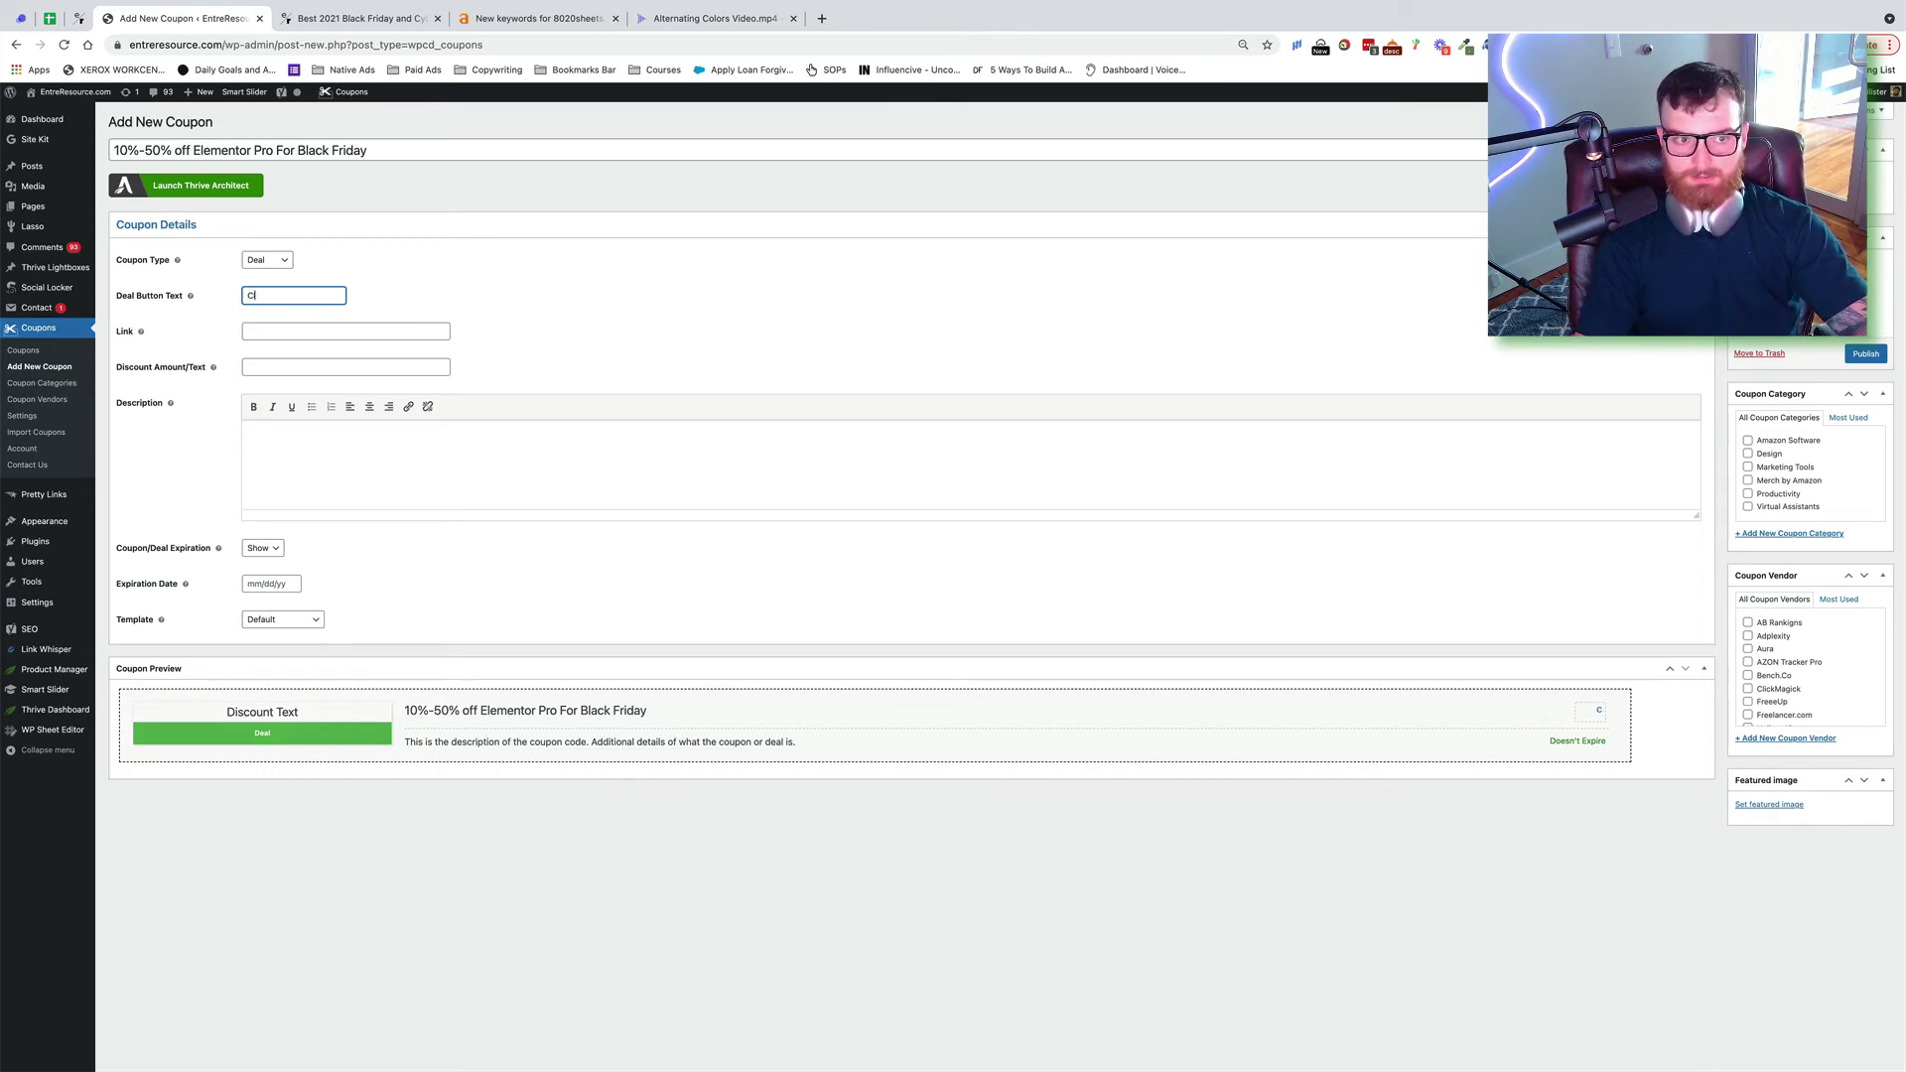
text(aim Now)
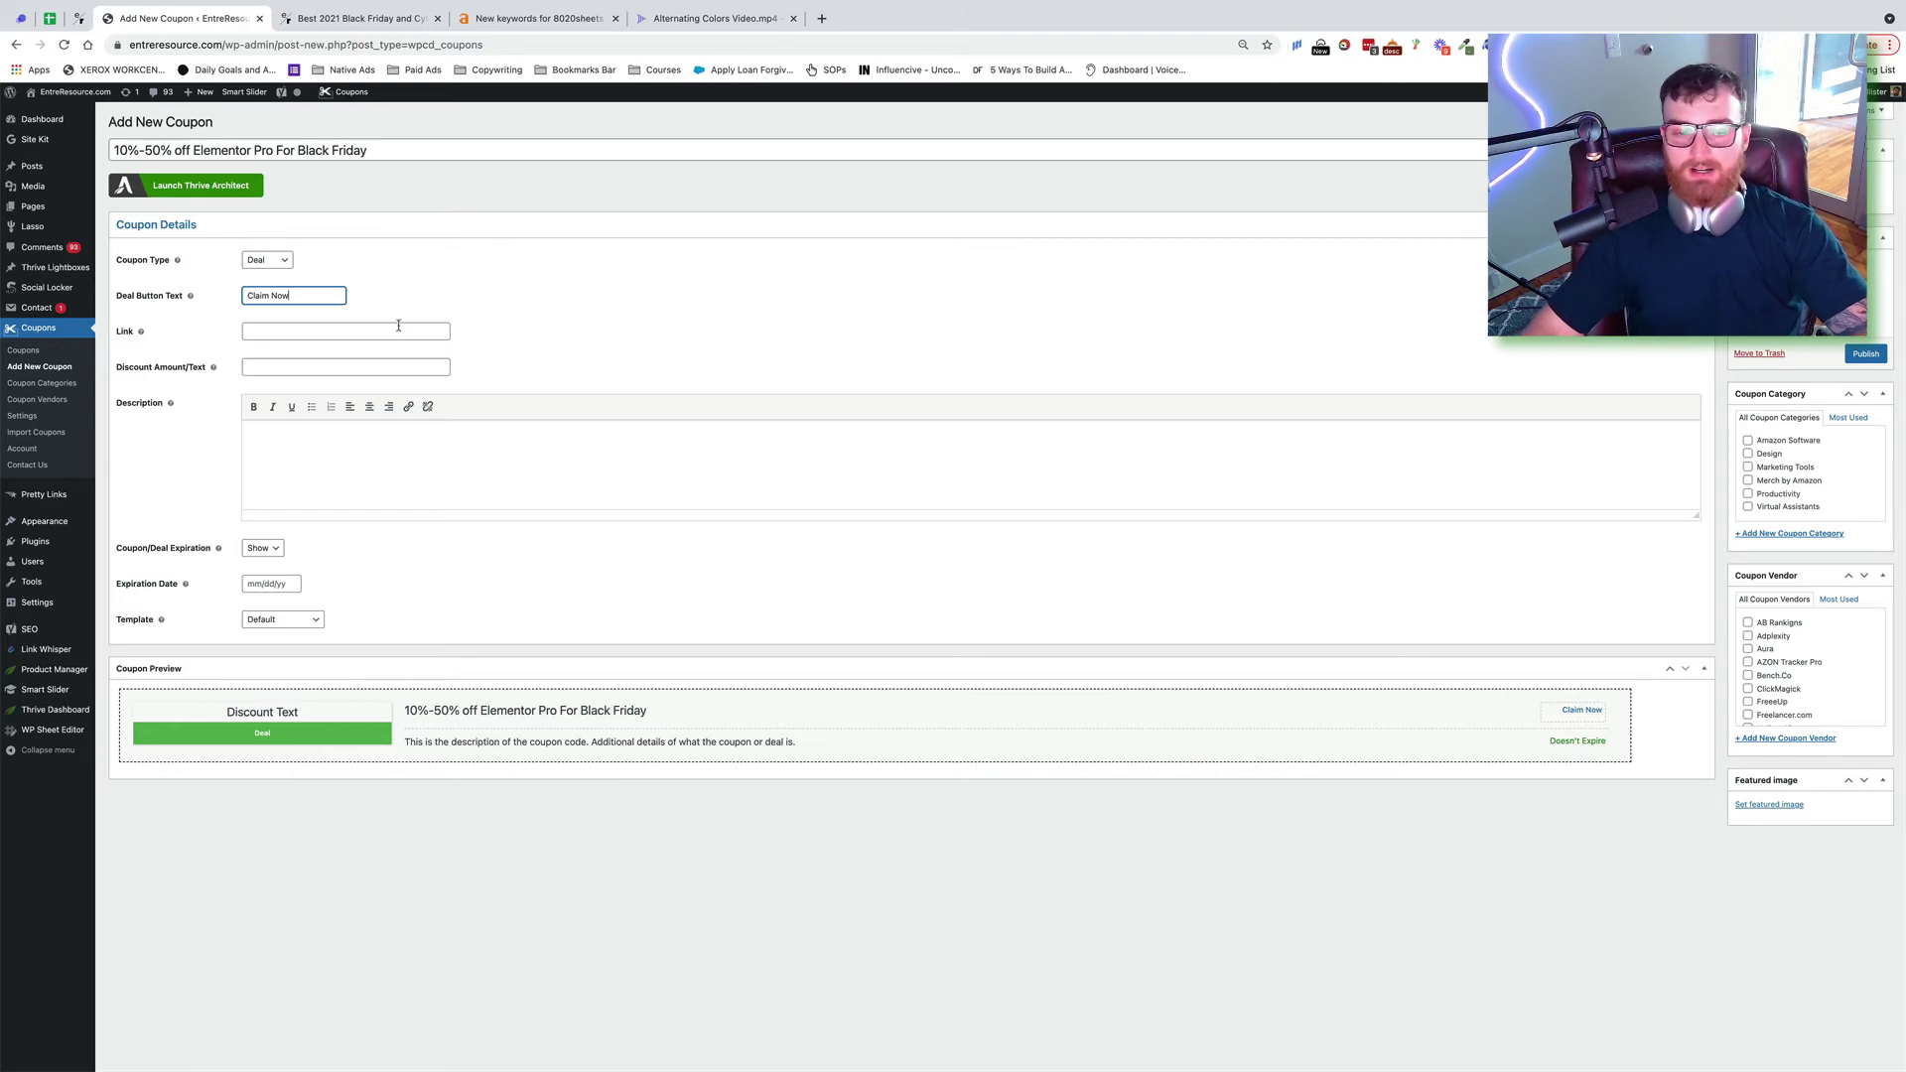
click(356, 328)
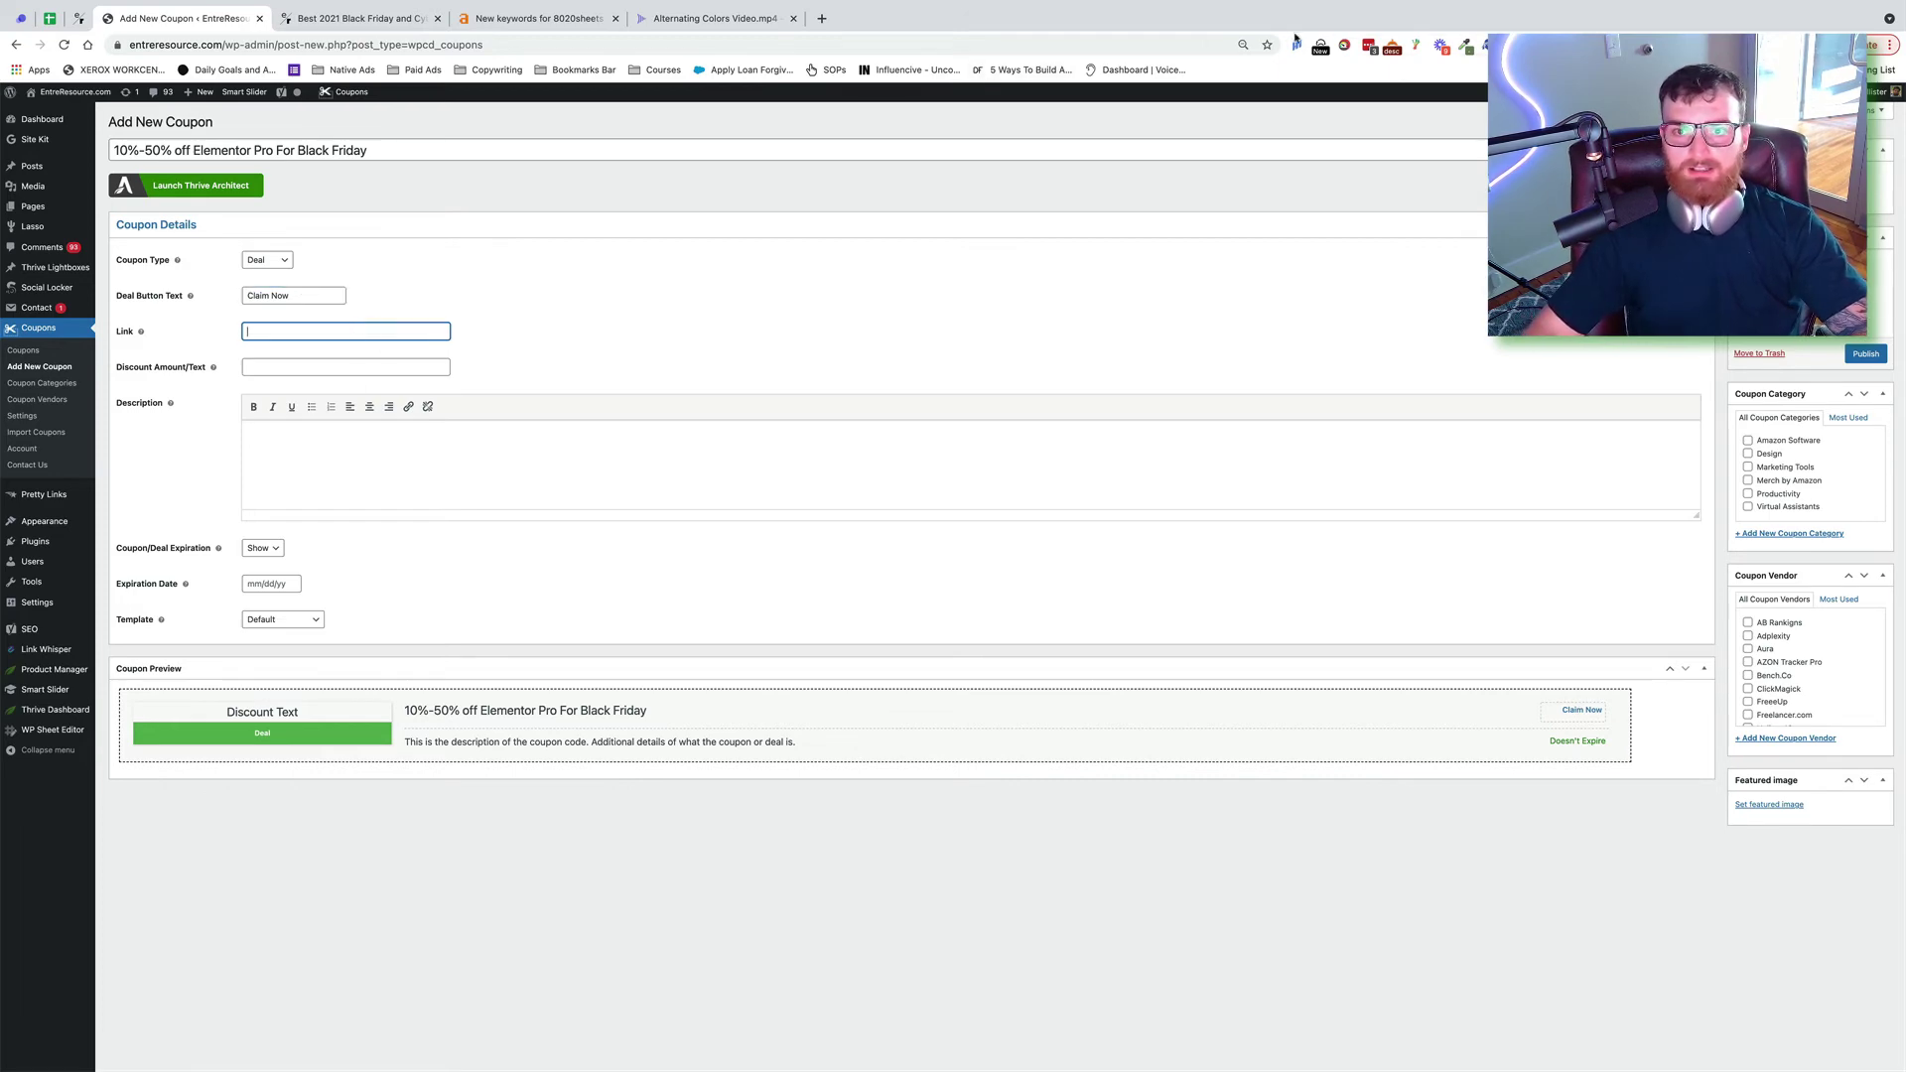
click(353, 21)
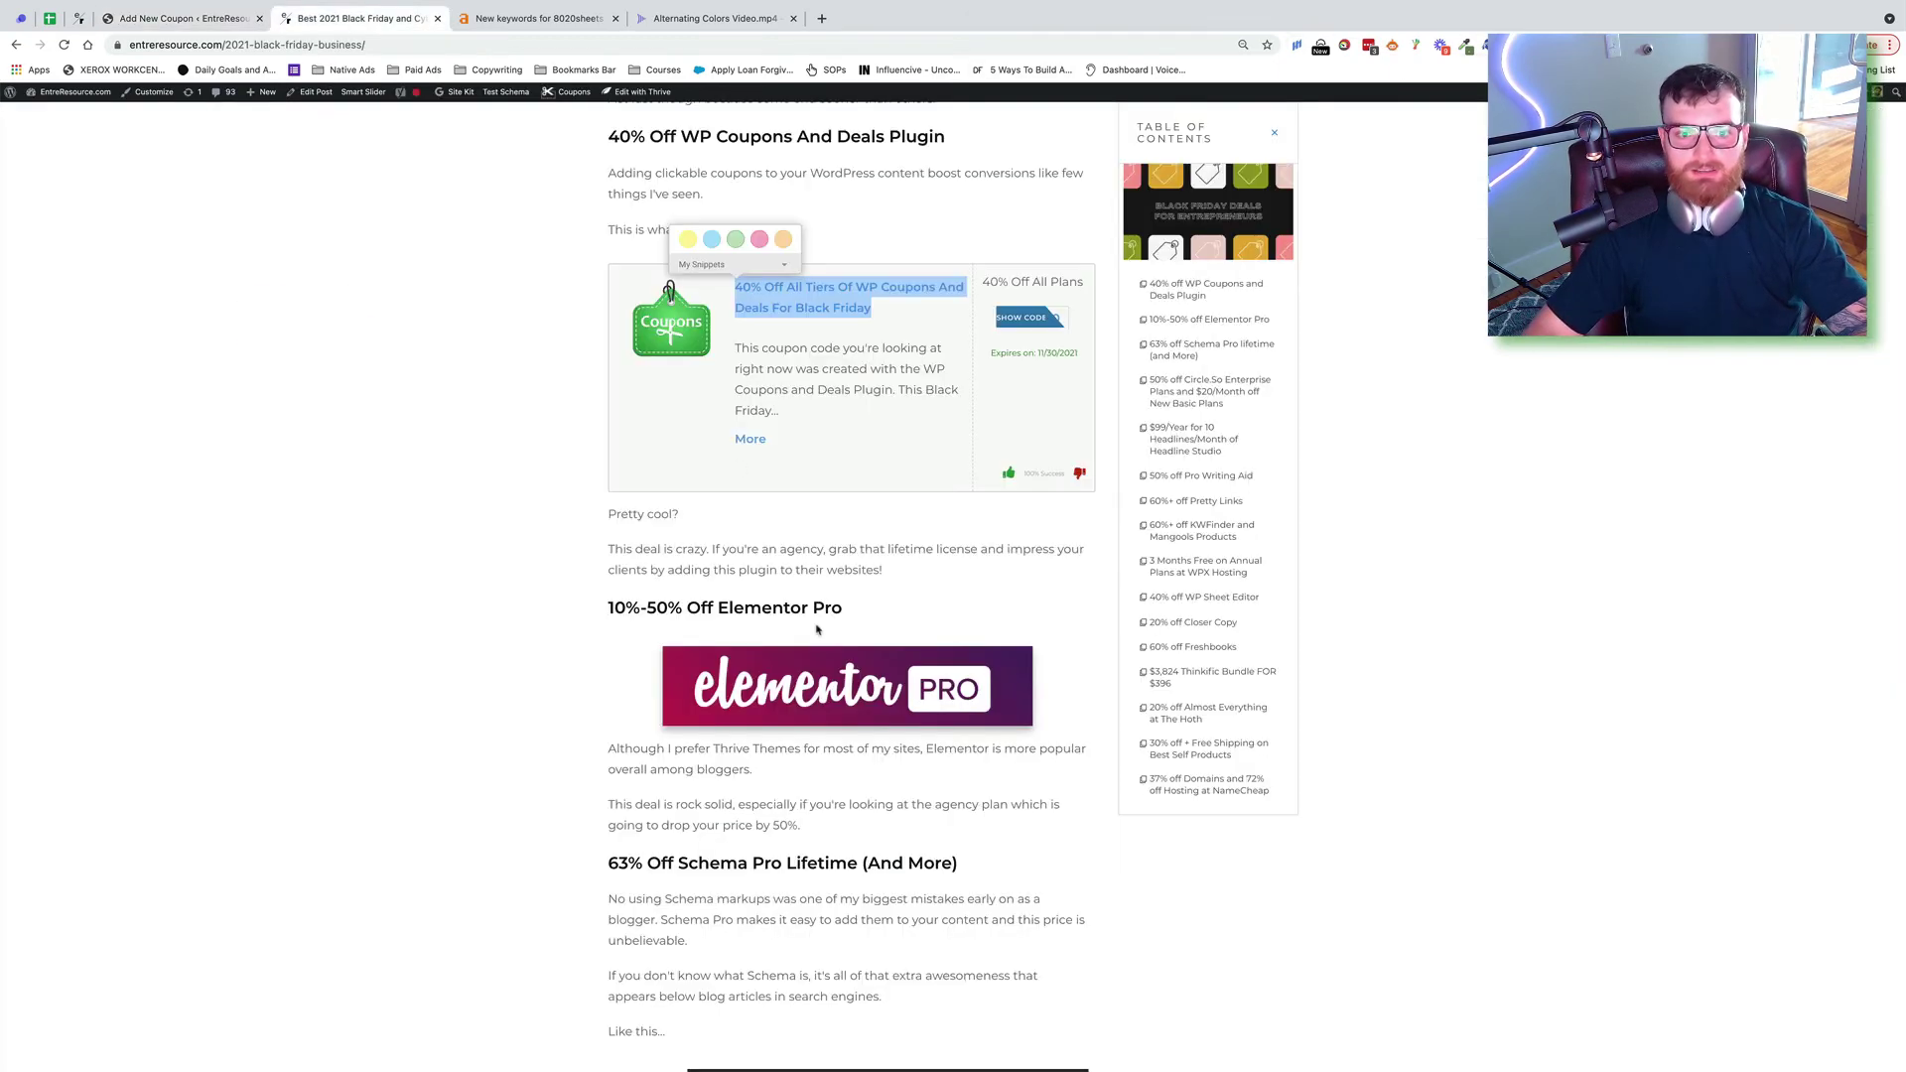
click(813, 713)
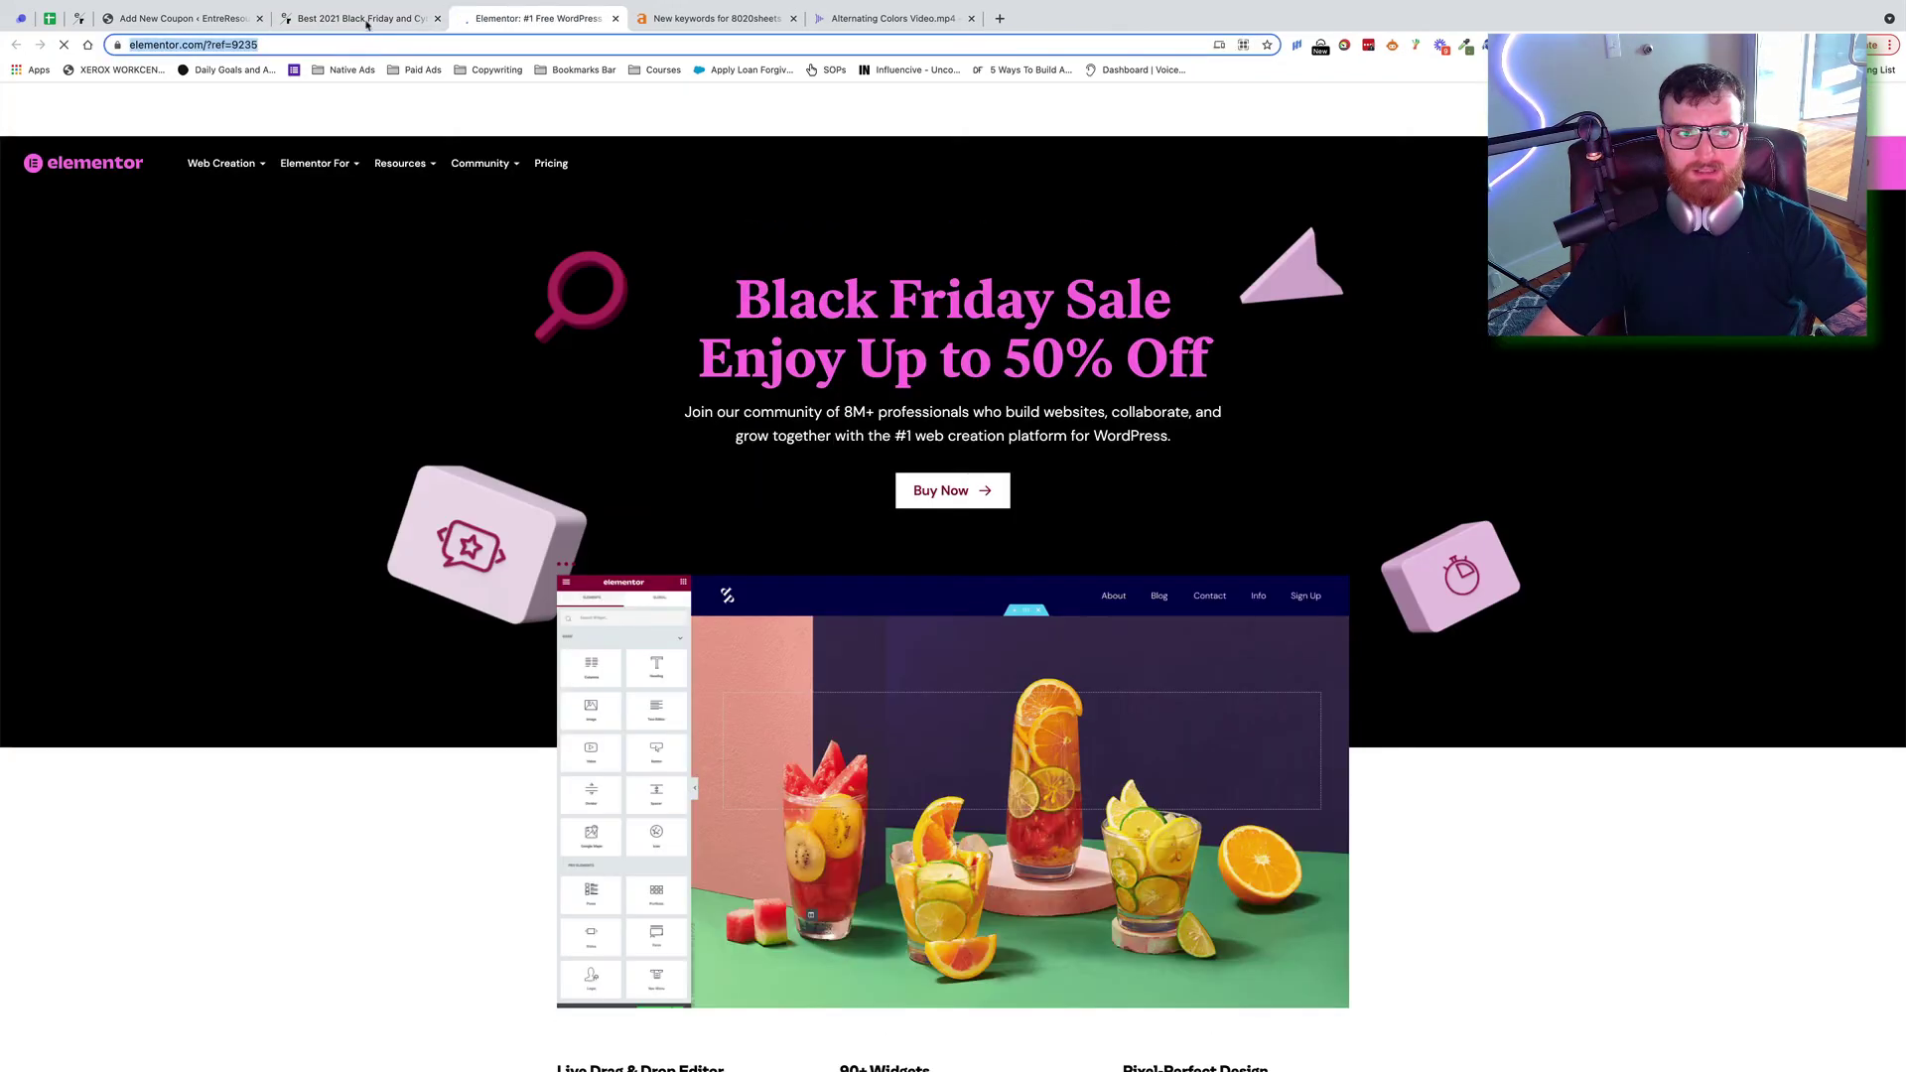
click(357, 17)
click(178, 18)
key(Tab)
Enter the '10% - 50% off Elementor Pro' discount and description, keeping the expiration shown
text(1)
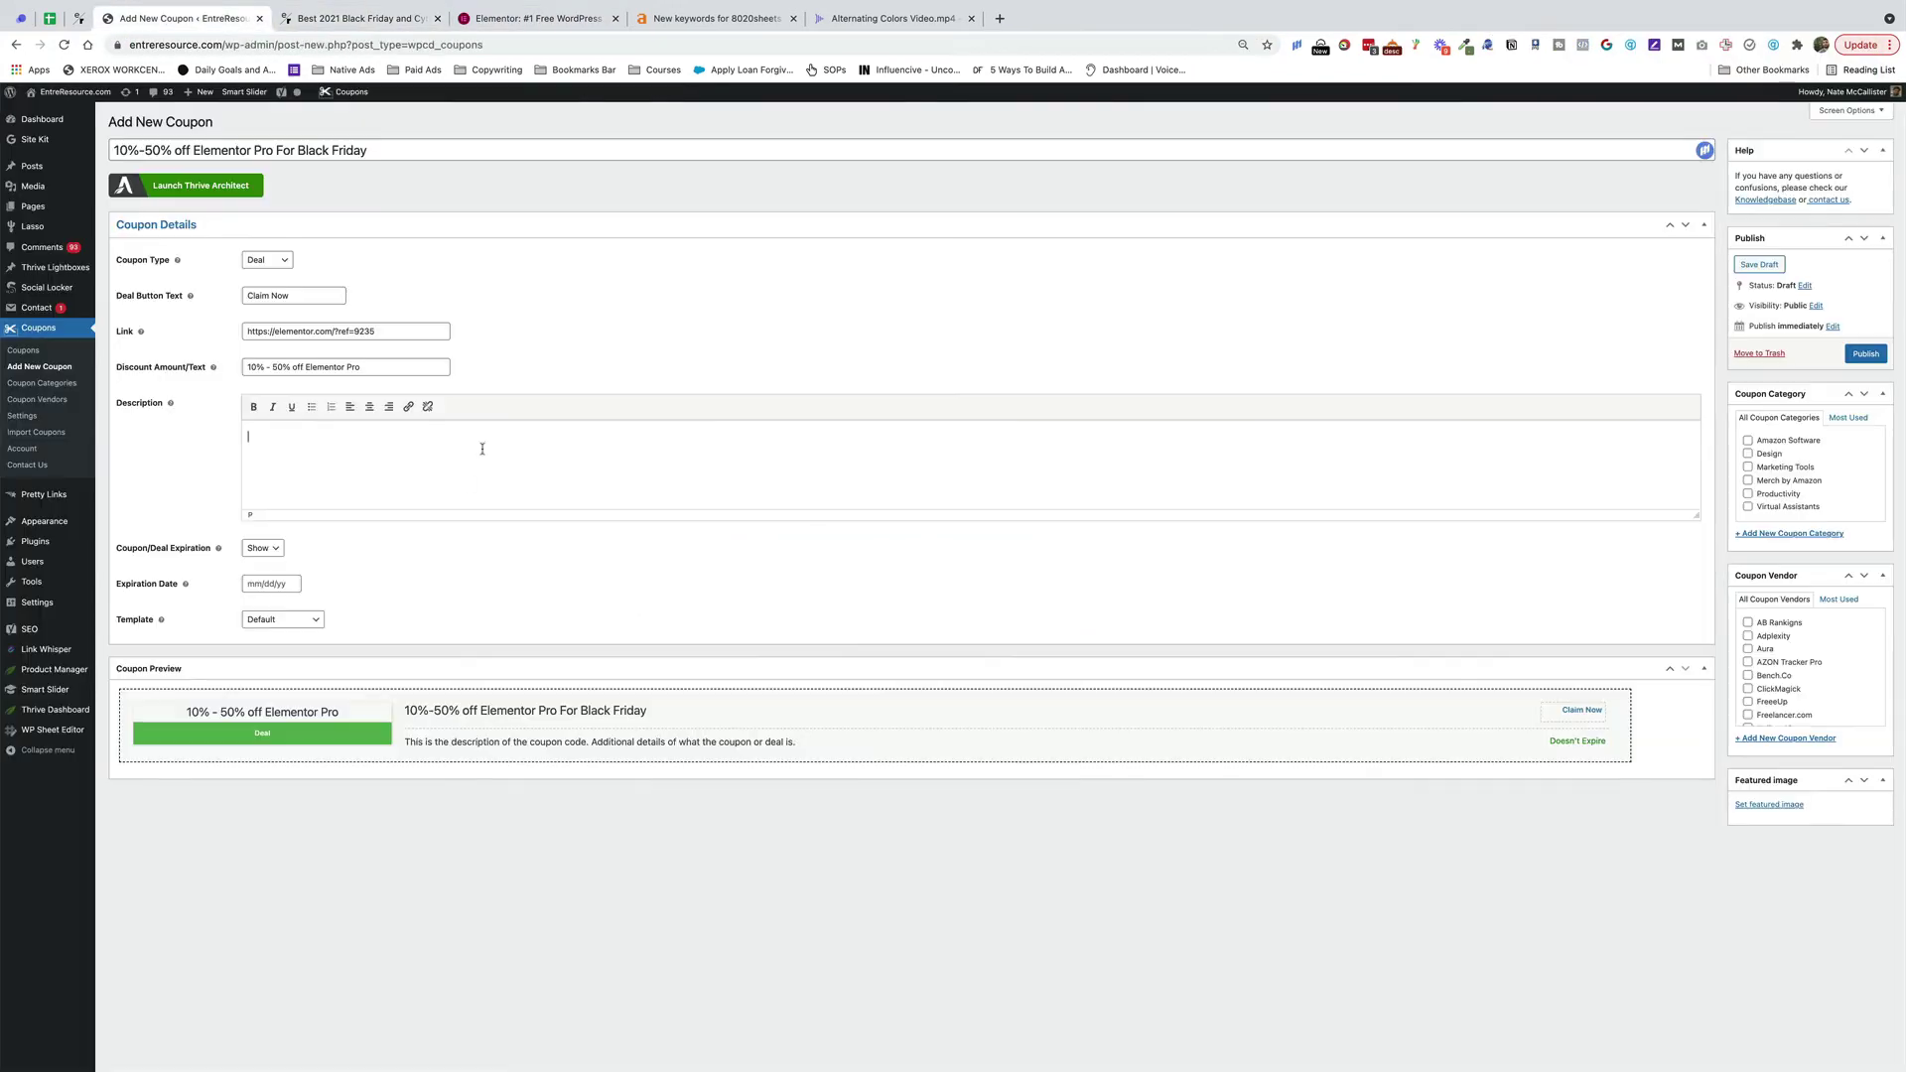
text(Elementor Pro is one of the most popular Wordpress themes and editors on the planet and for good reason. Go snag a license at a crazy, once a year low price.)
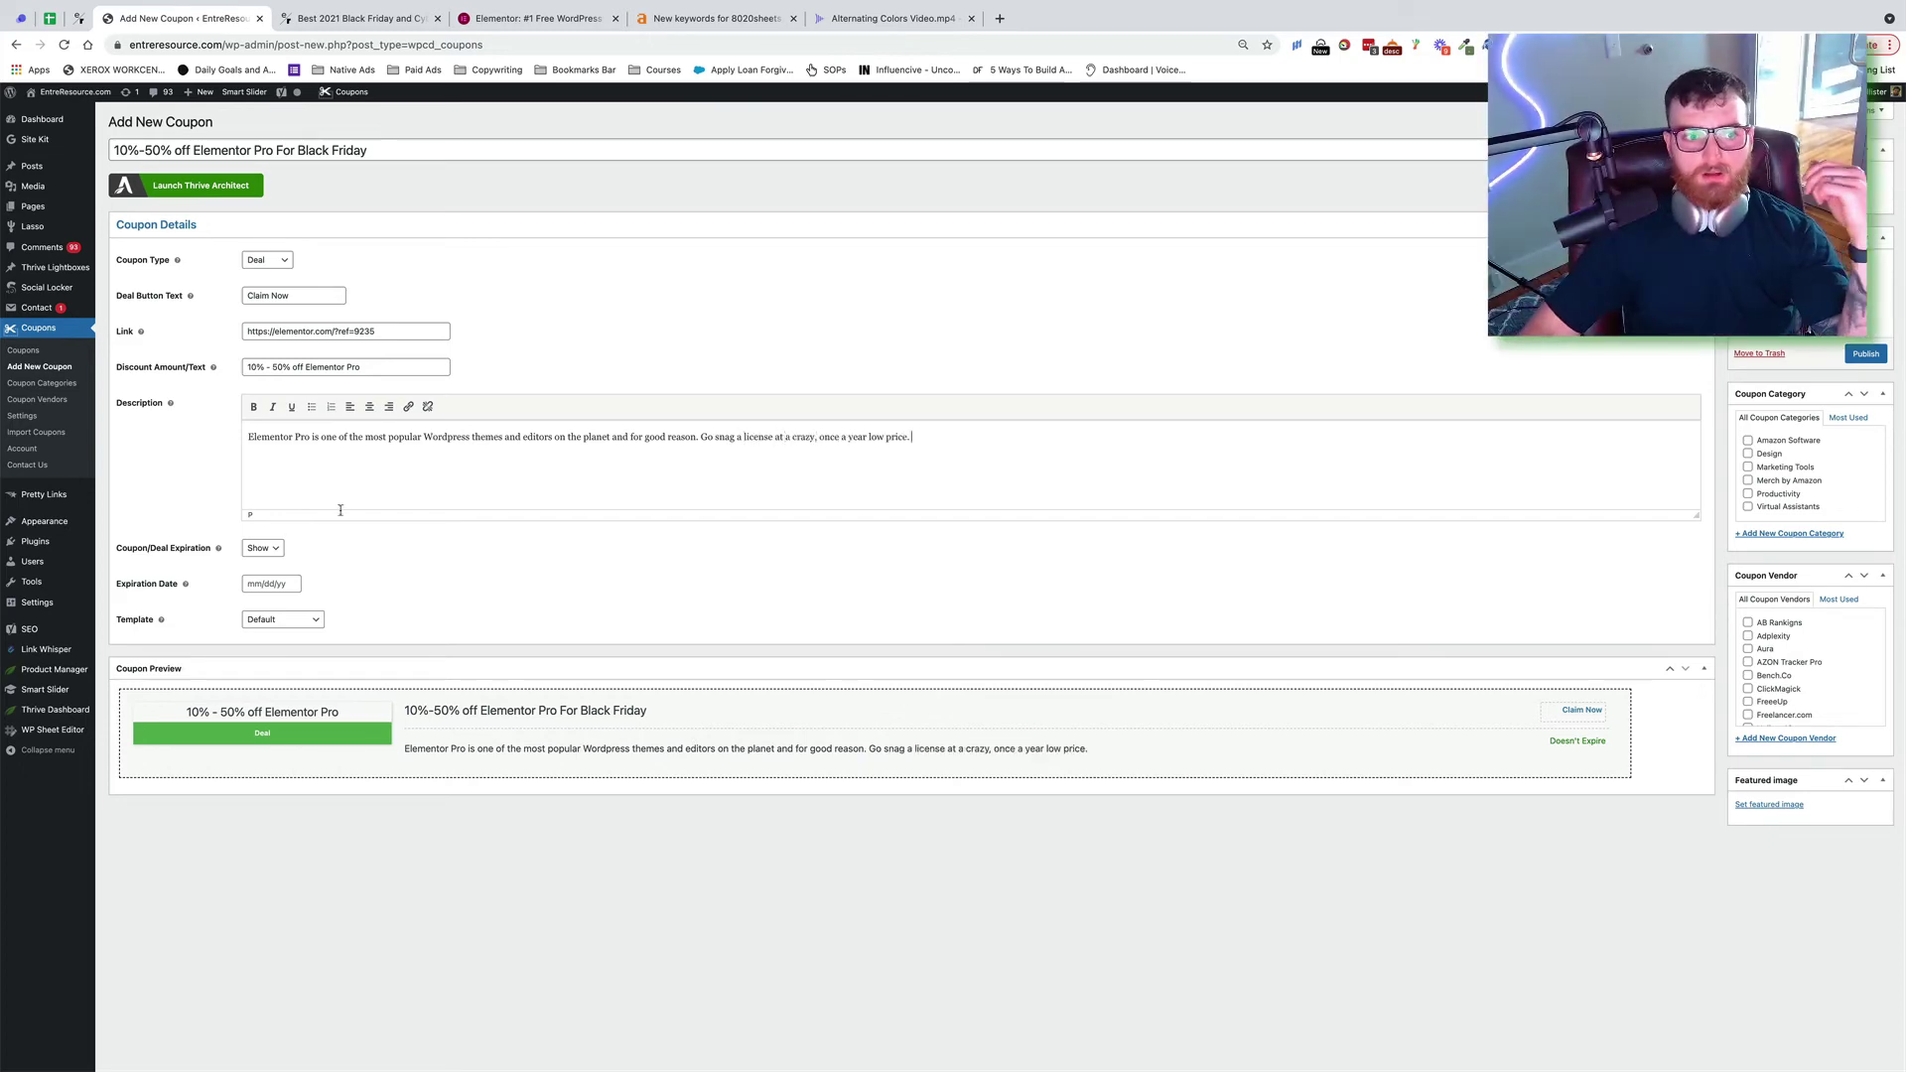
click(262, 548)
click(265, 551)
Check Elementor's Black Friday sale page, then return to the coupon form
key(ctrl+Tab)
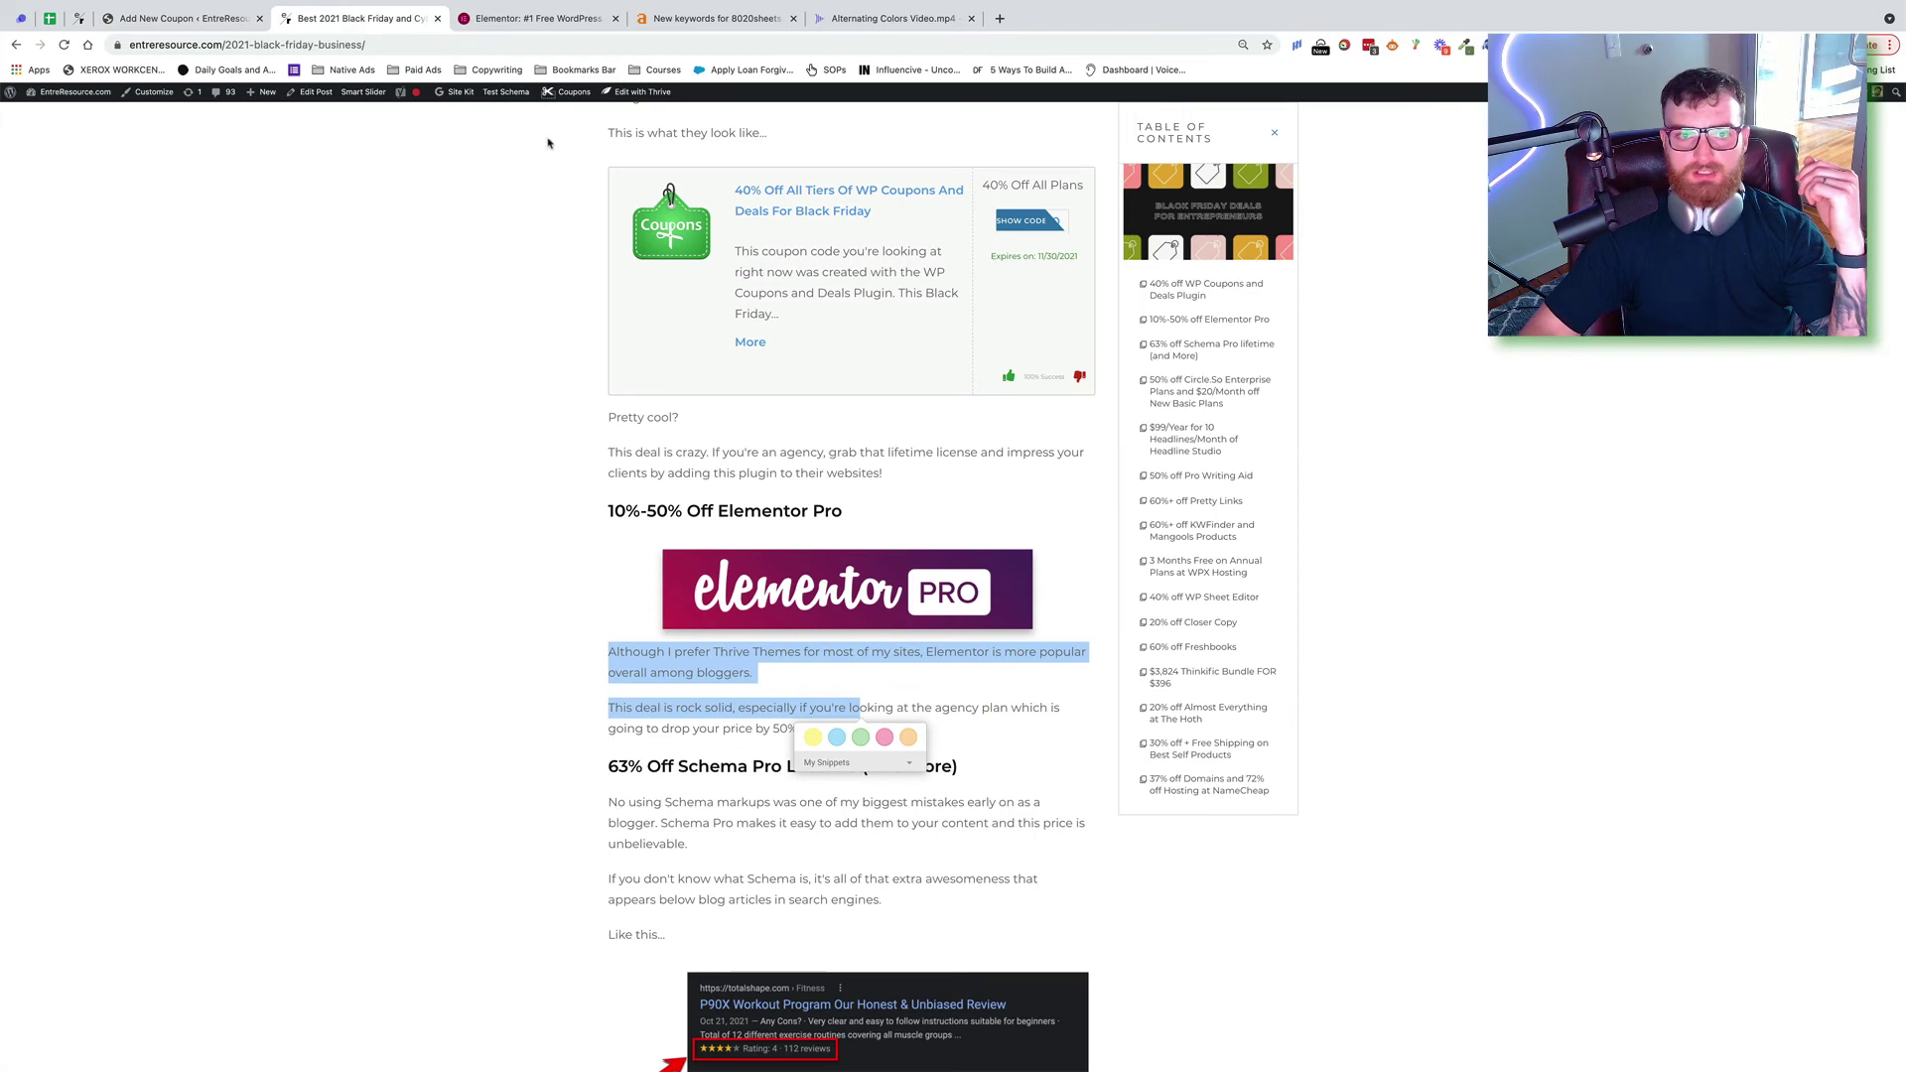
click(541, 18)
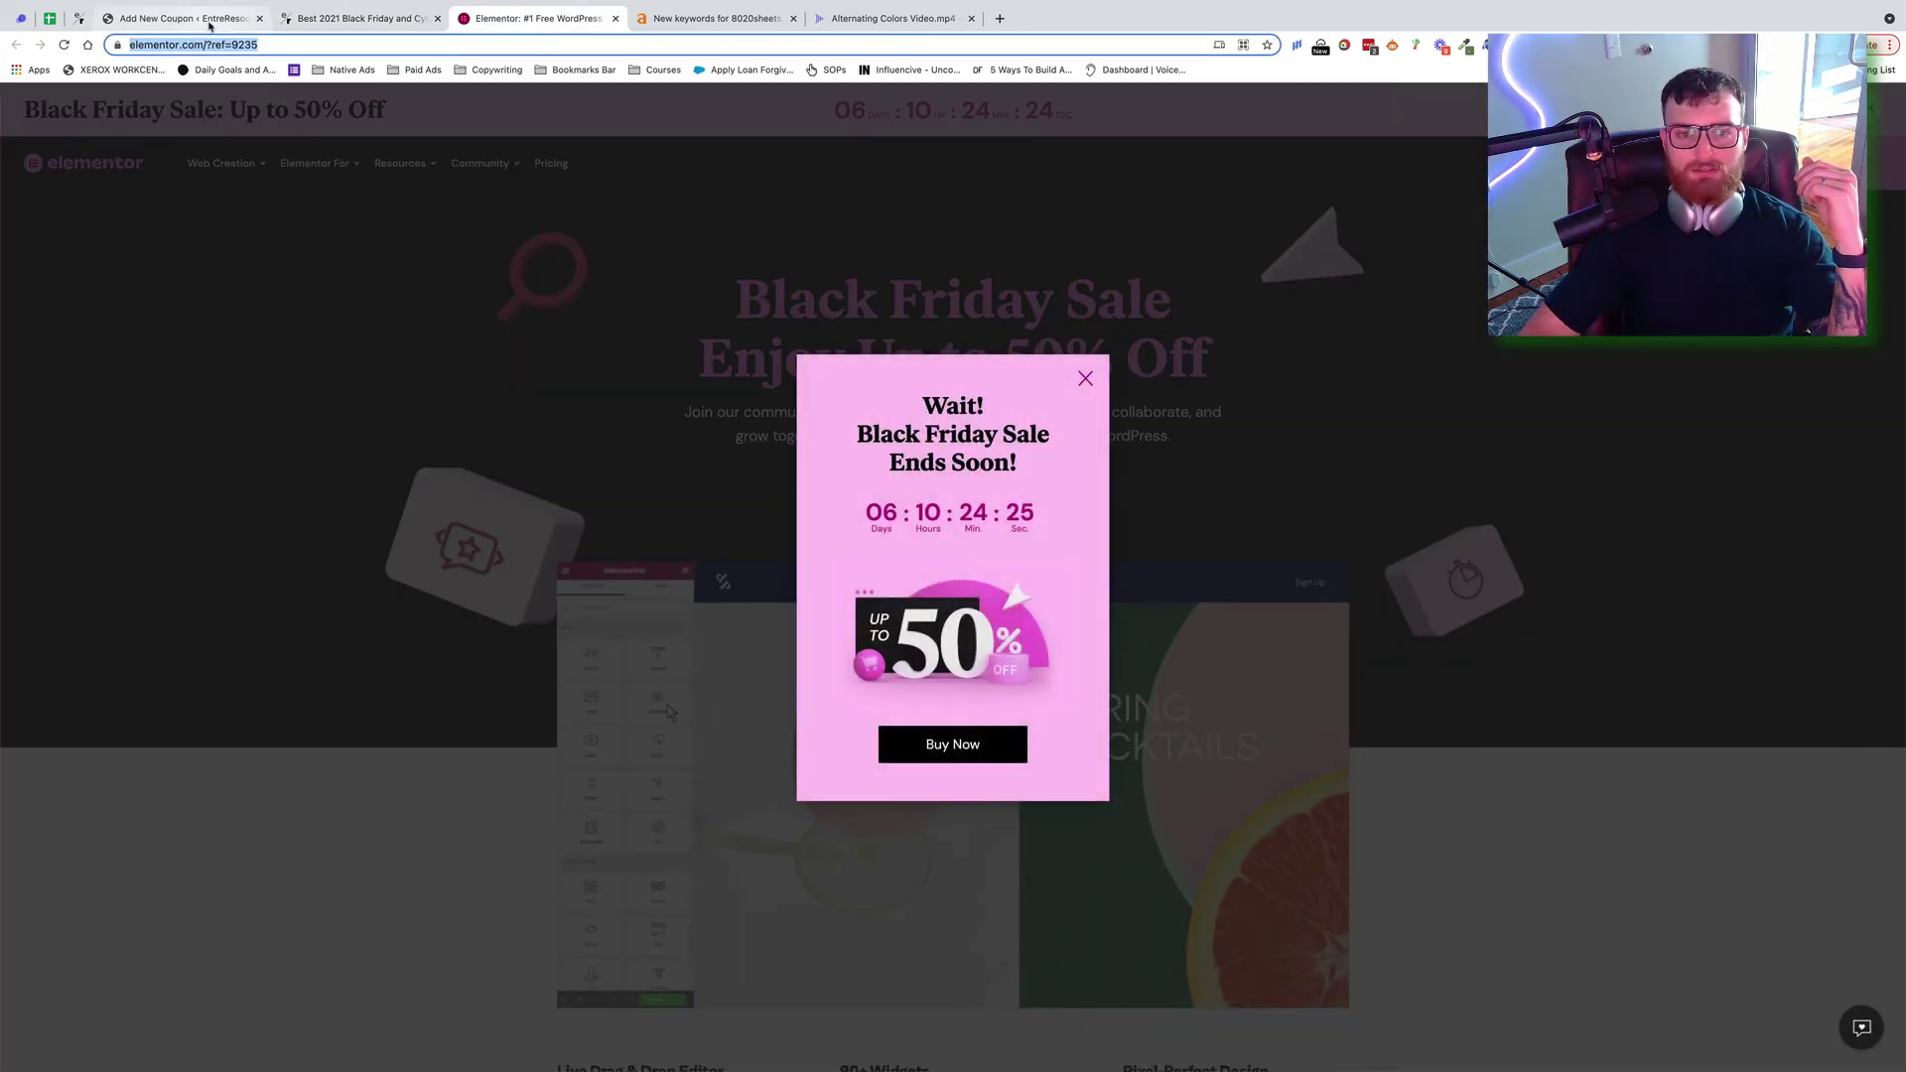
click(210, 22)
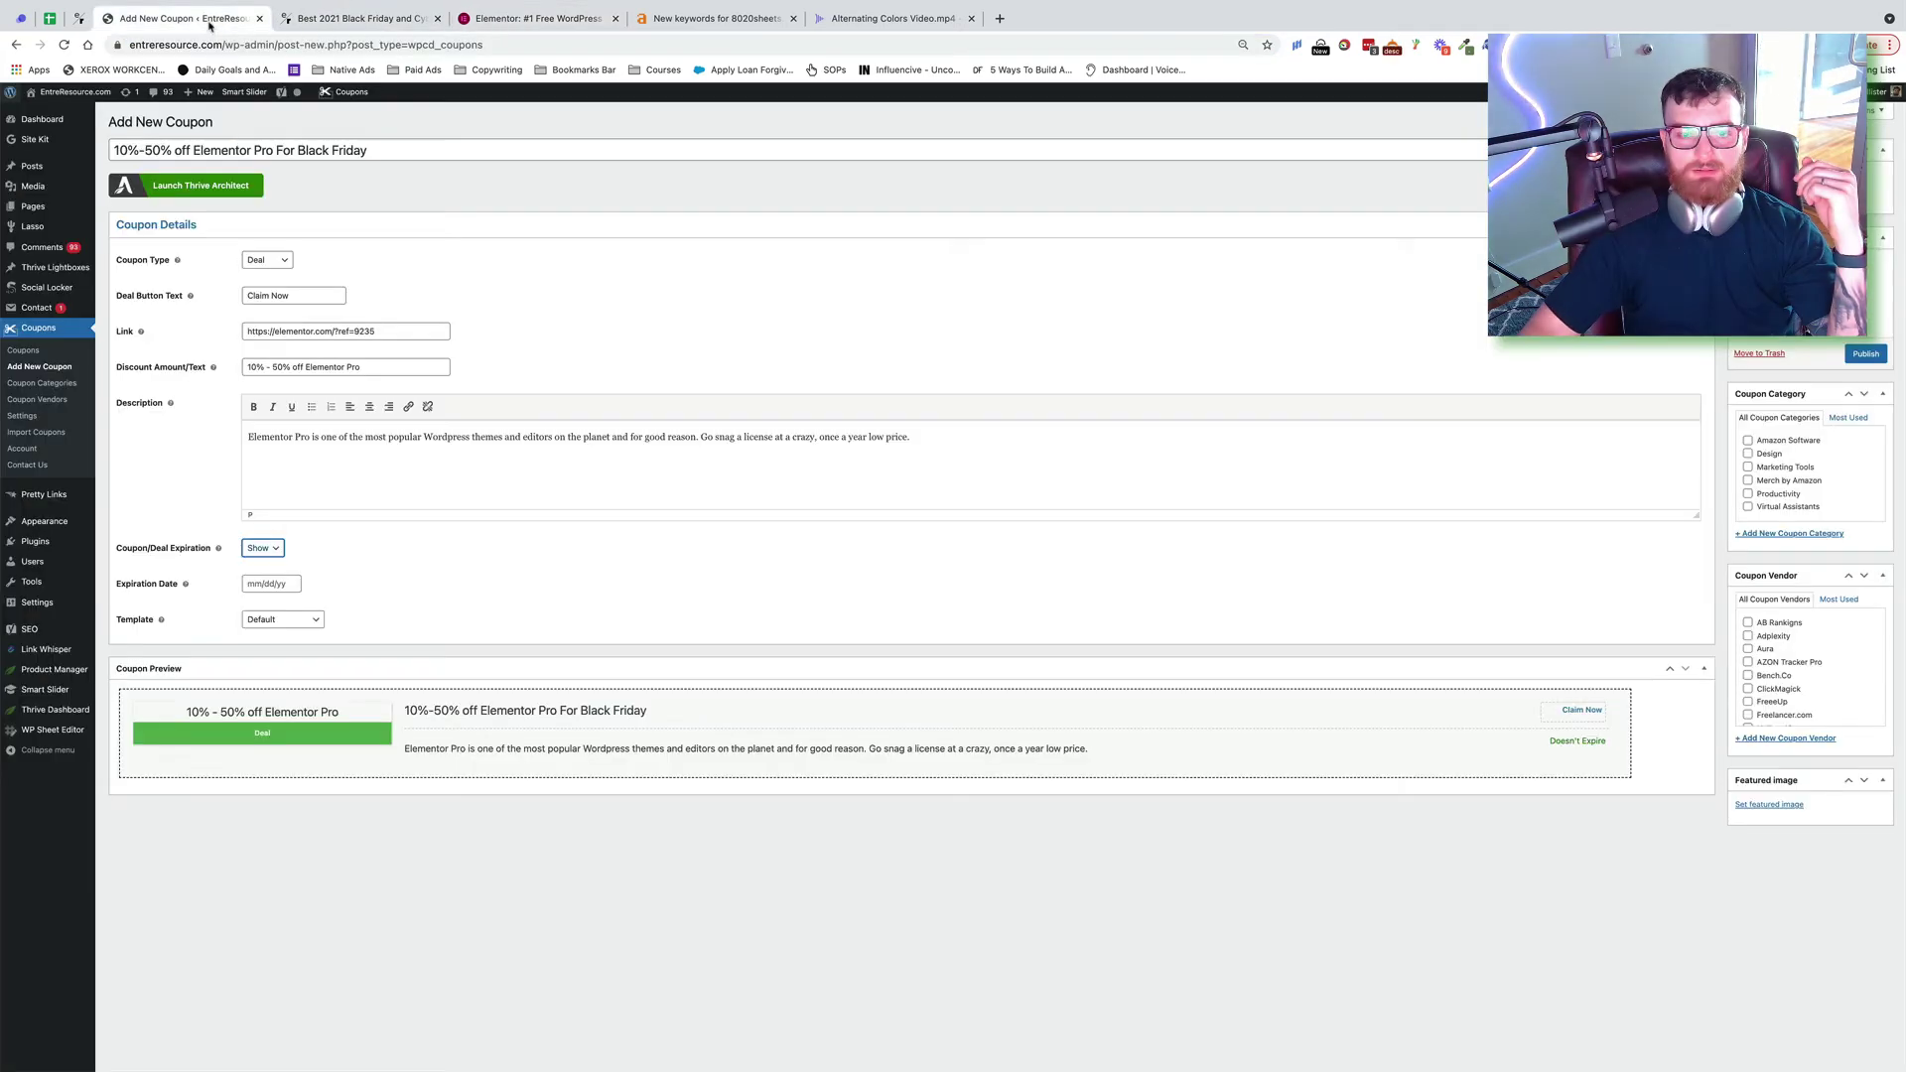
Set the deal's expiration date to November 30, 2021 and choose Template One
click(270, 584)
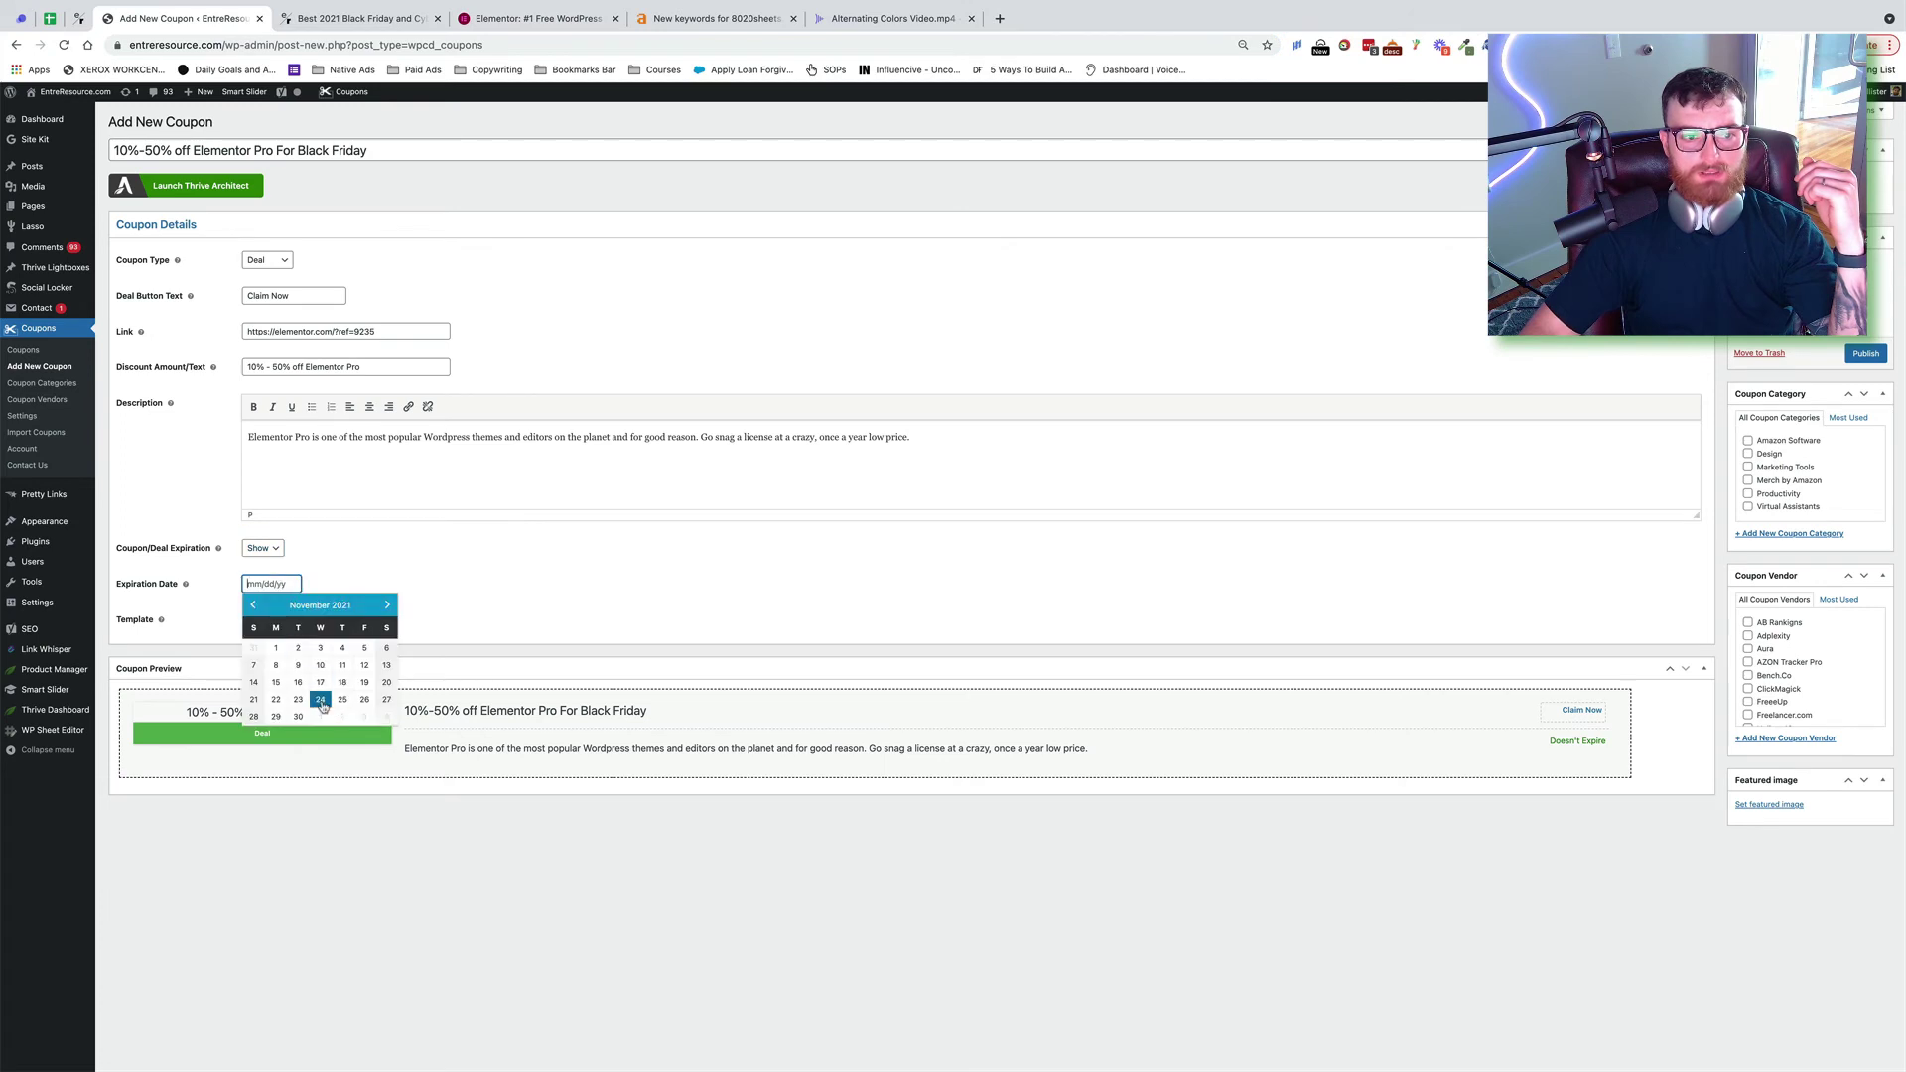
click(298, 717)
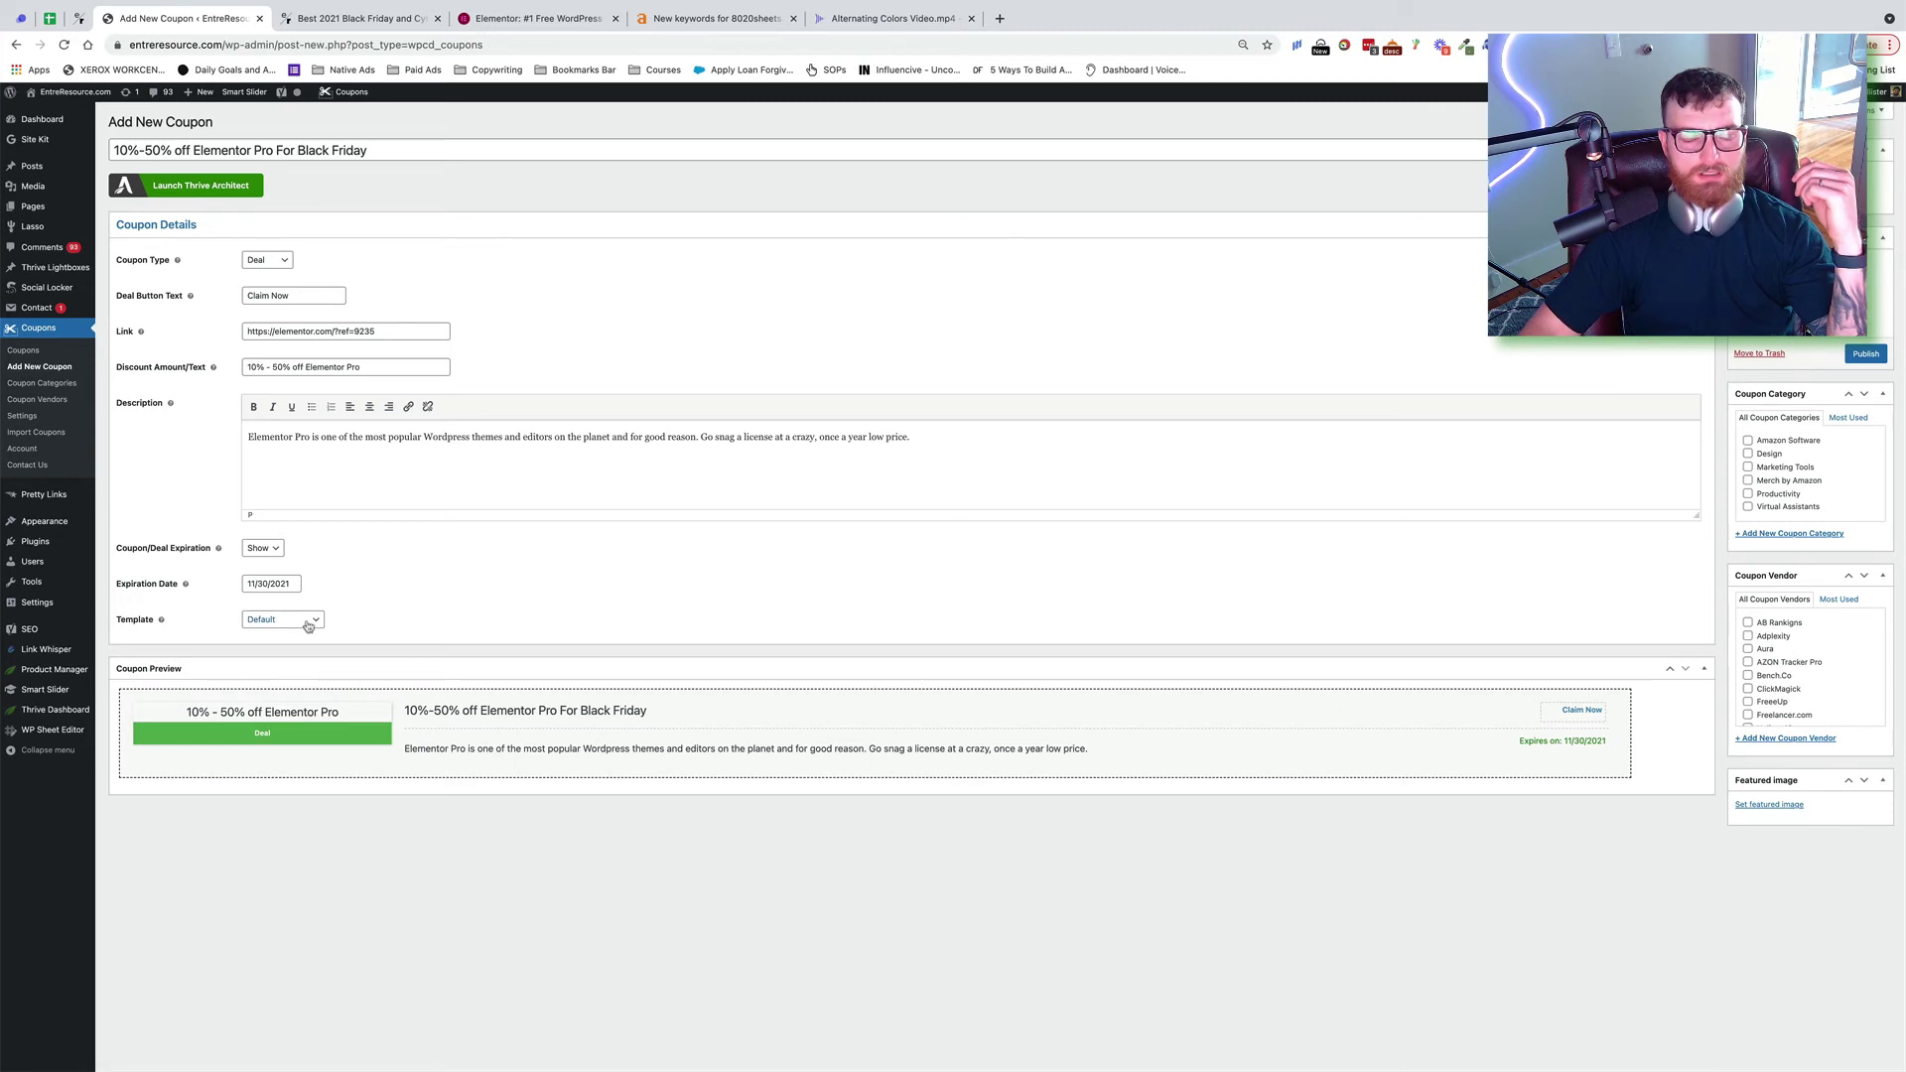
click(308, 626)
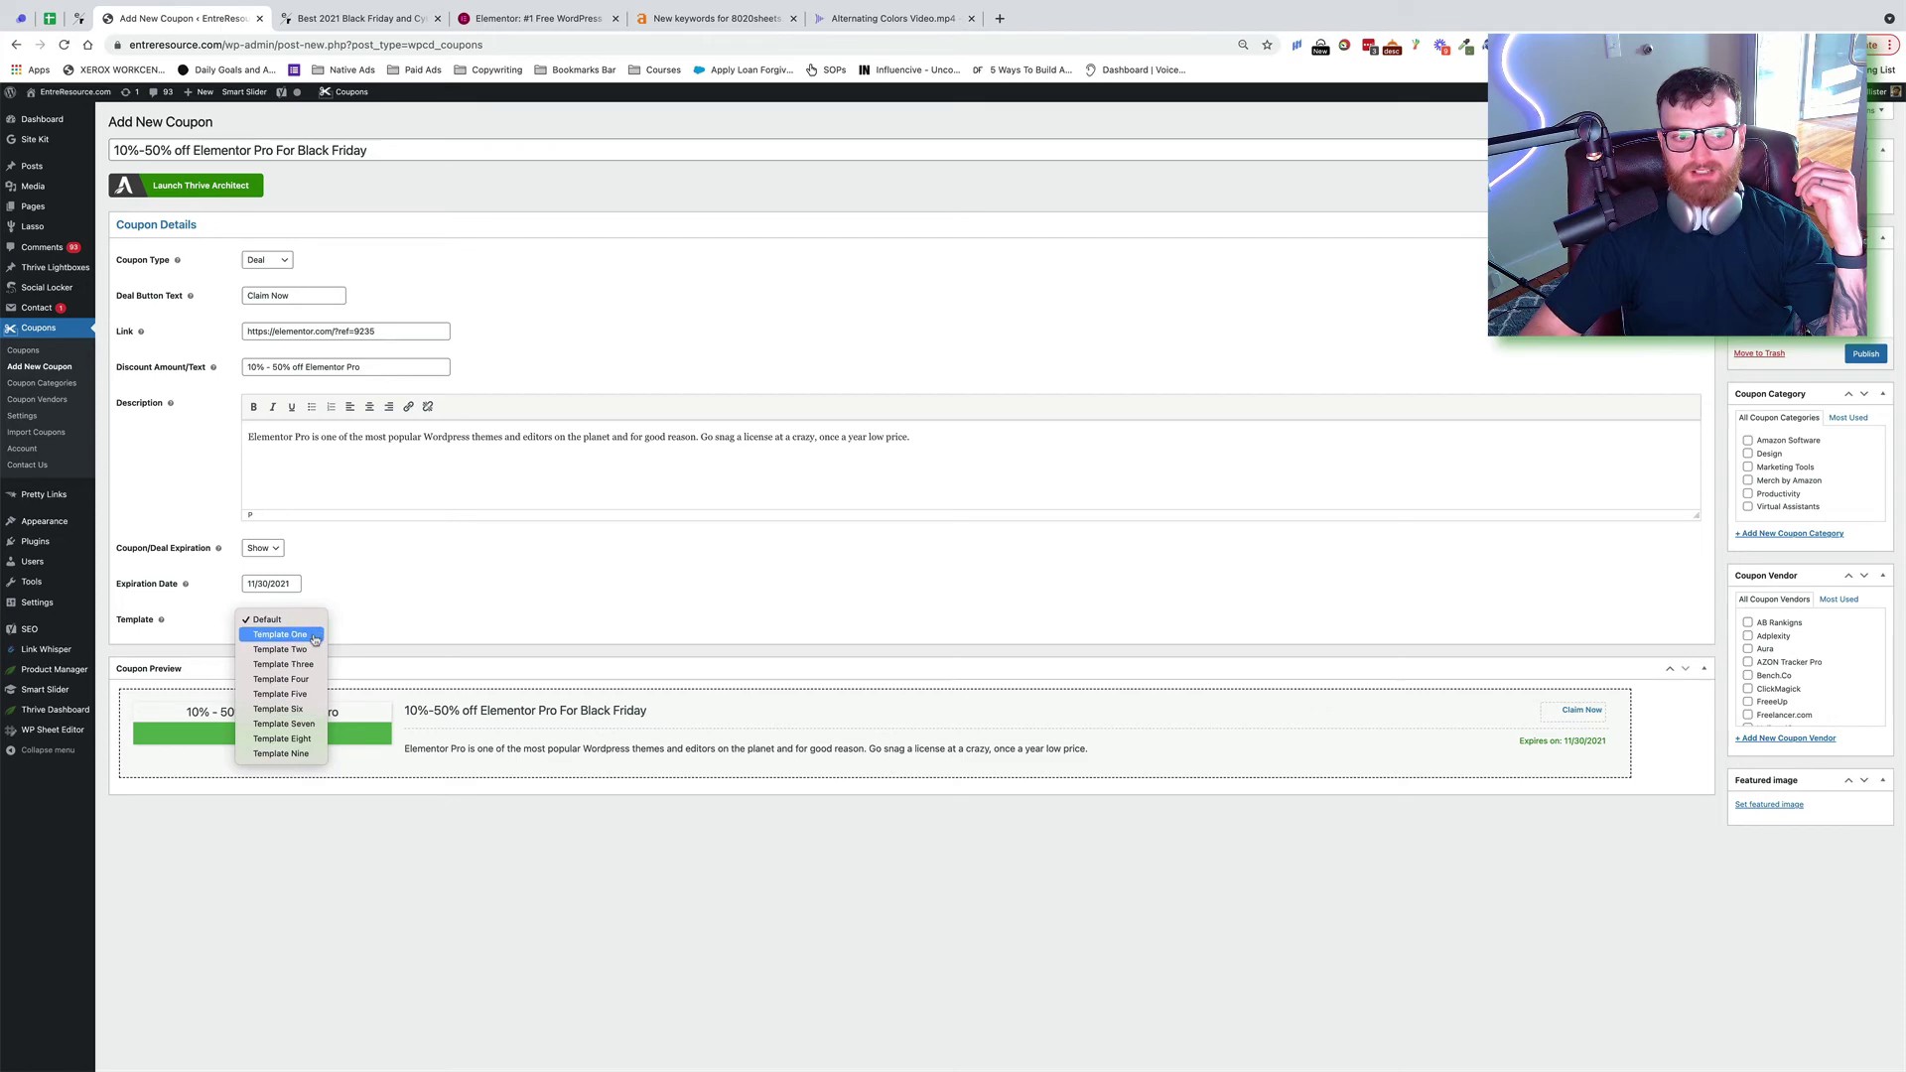
click(315, 635)
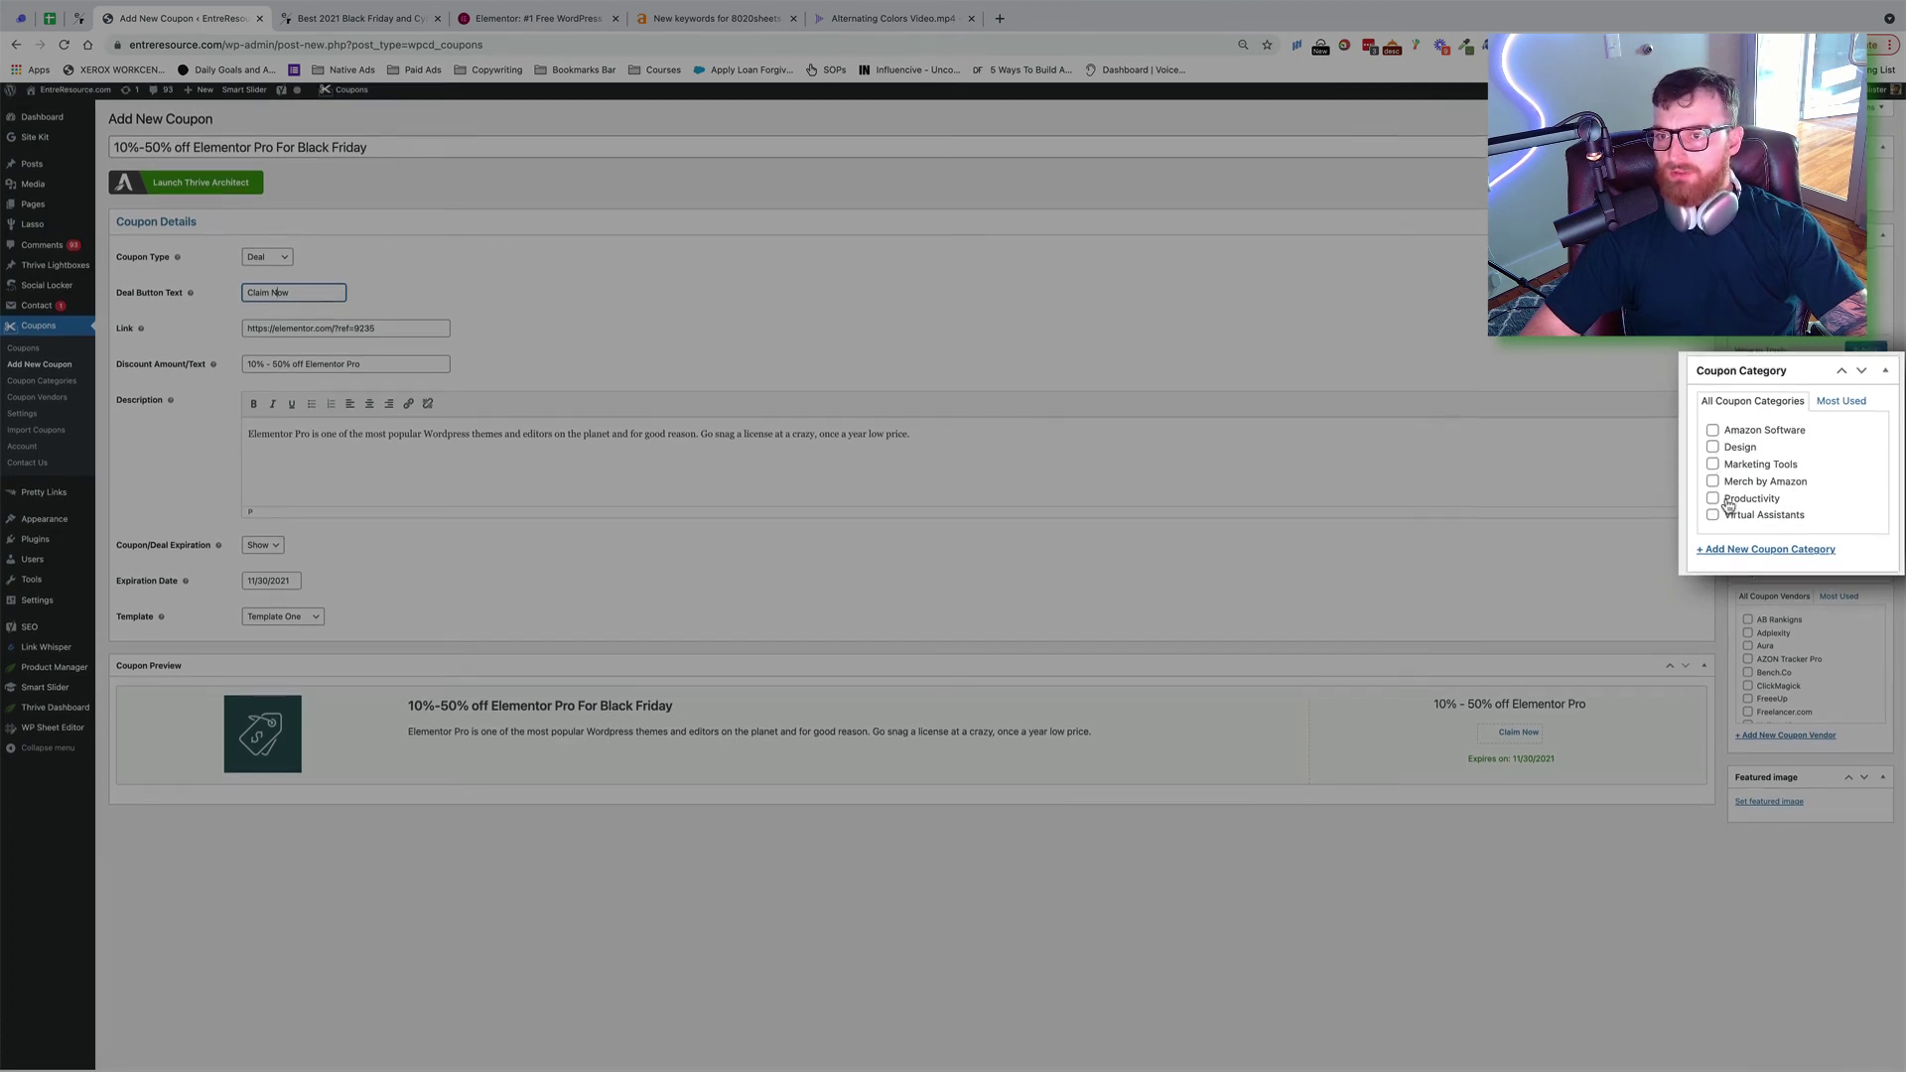
File the deal under the Marketing Tools coupon category
click(1842, 405)
click(1755, 405)
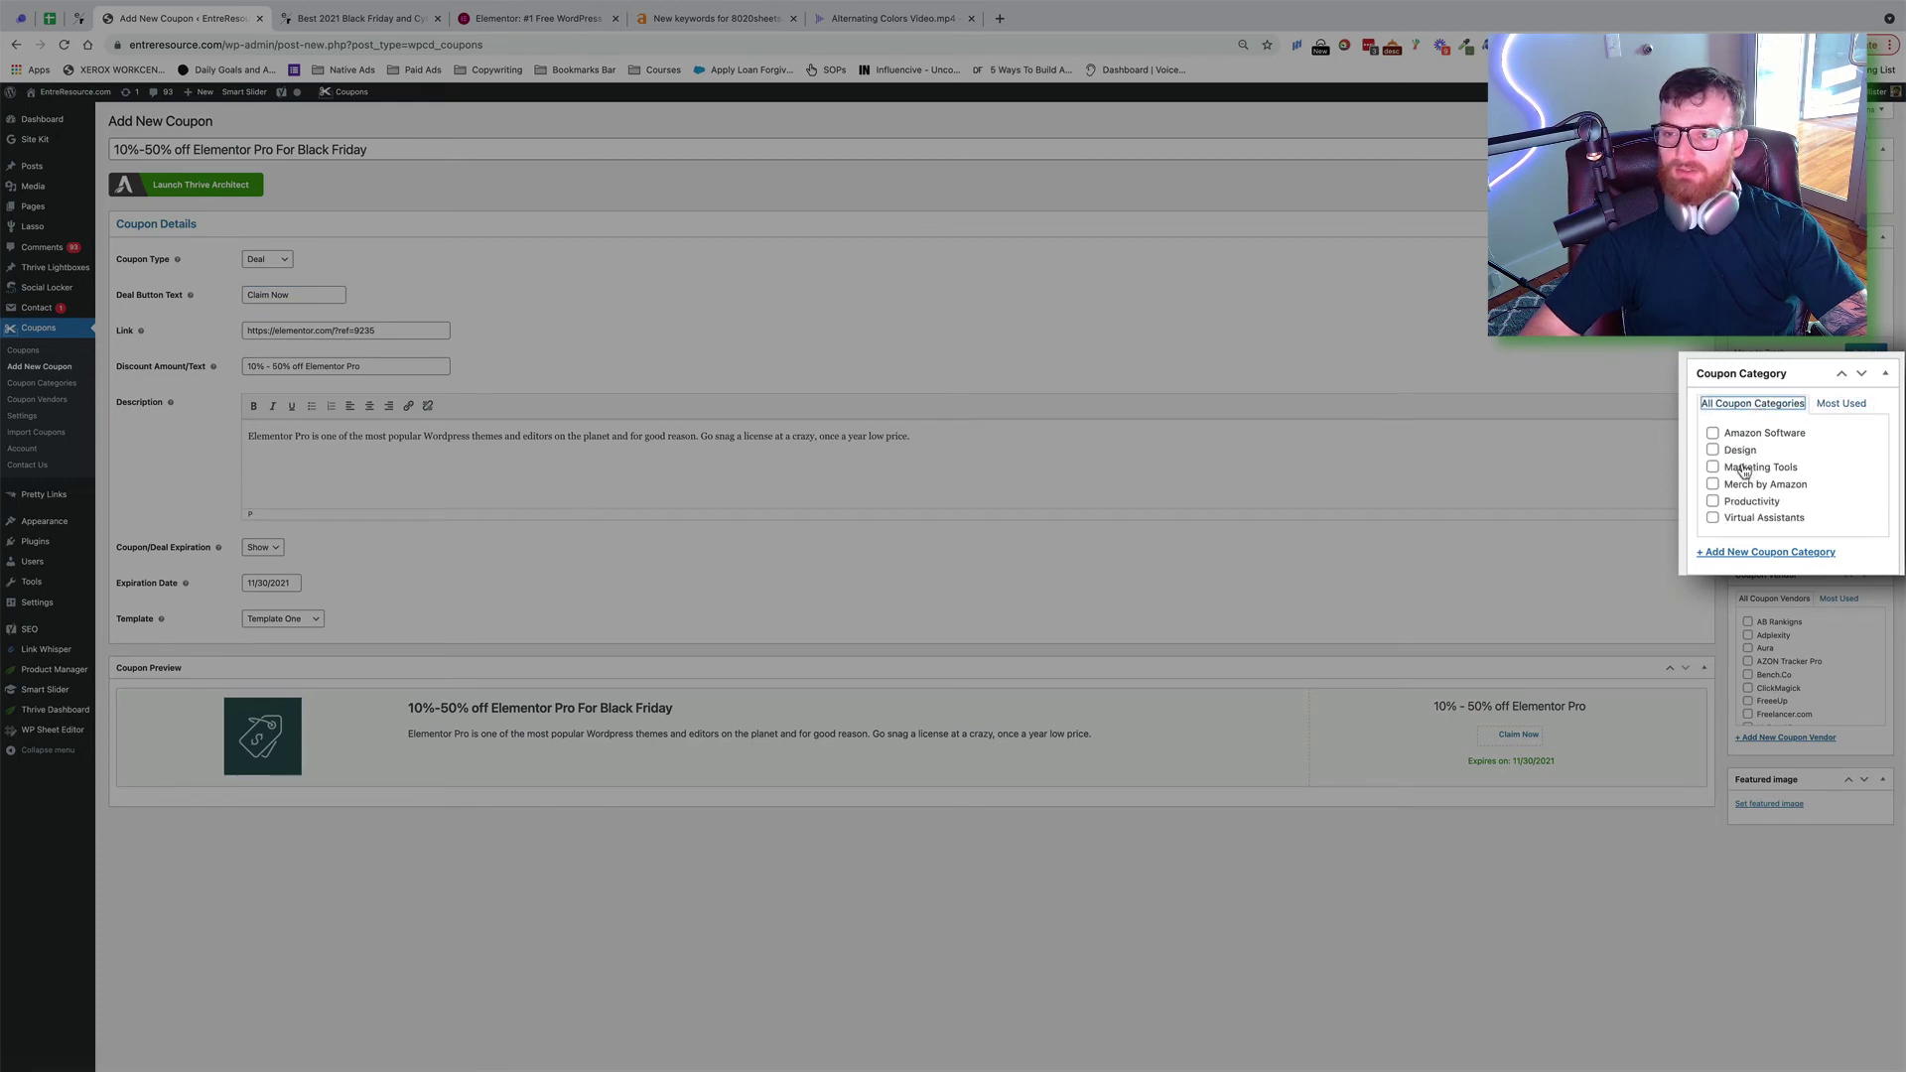
click(1714, 467)
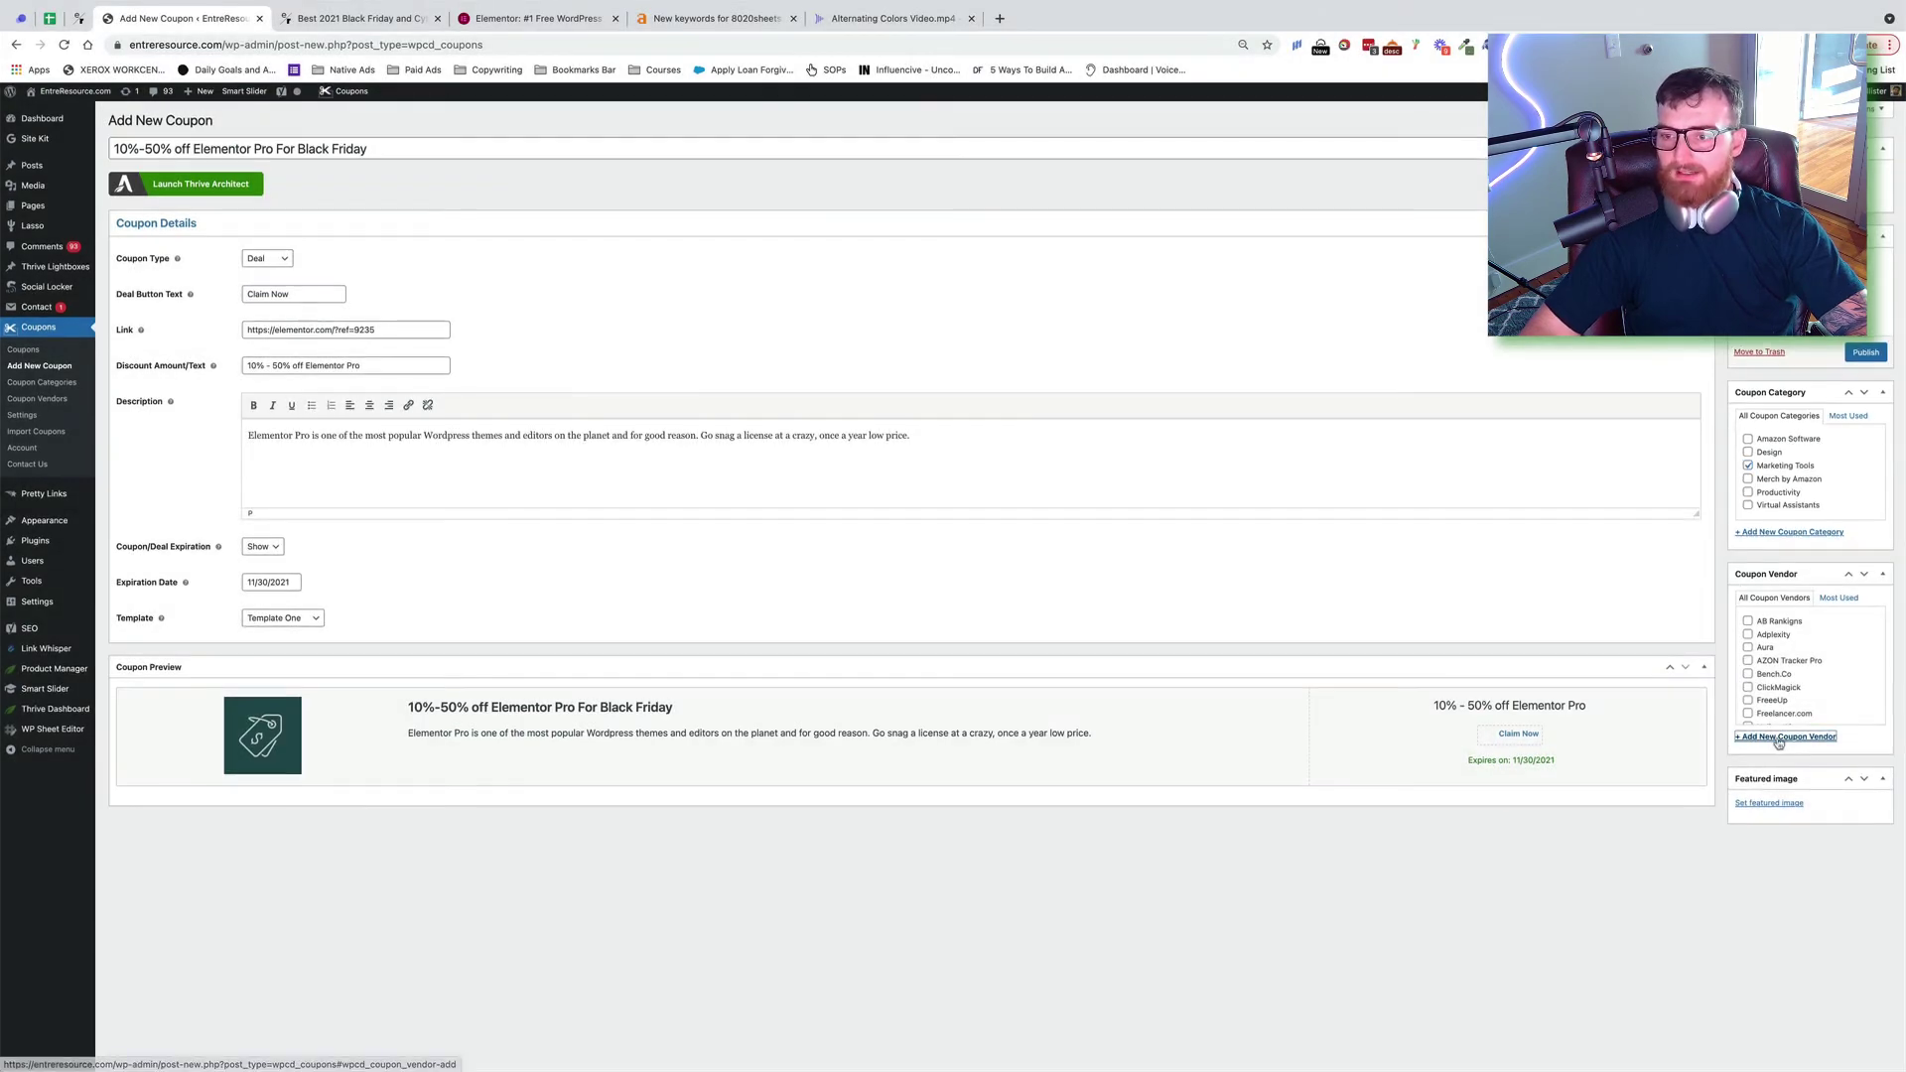
Create and assign an 'Elementor Pro' vendor and set the Elementor Pro logo as featured image
click(1779, 739)
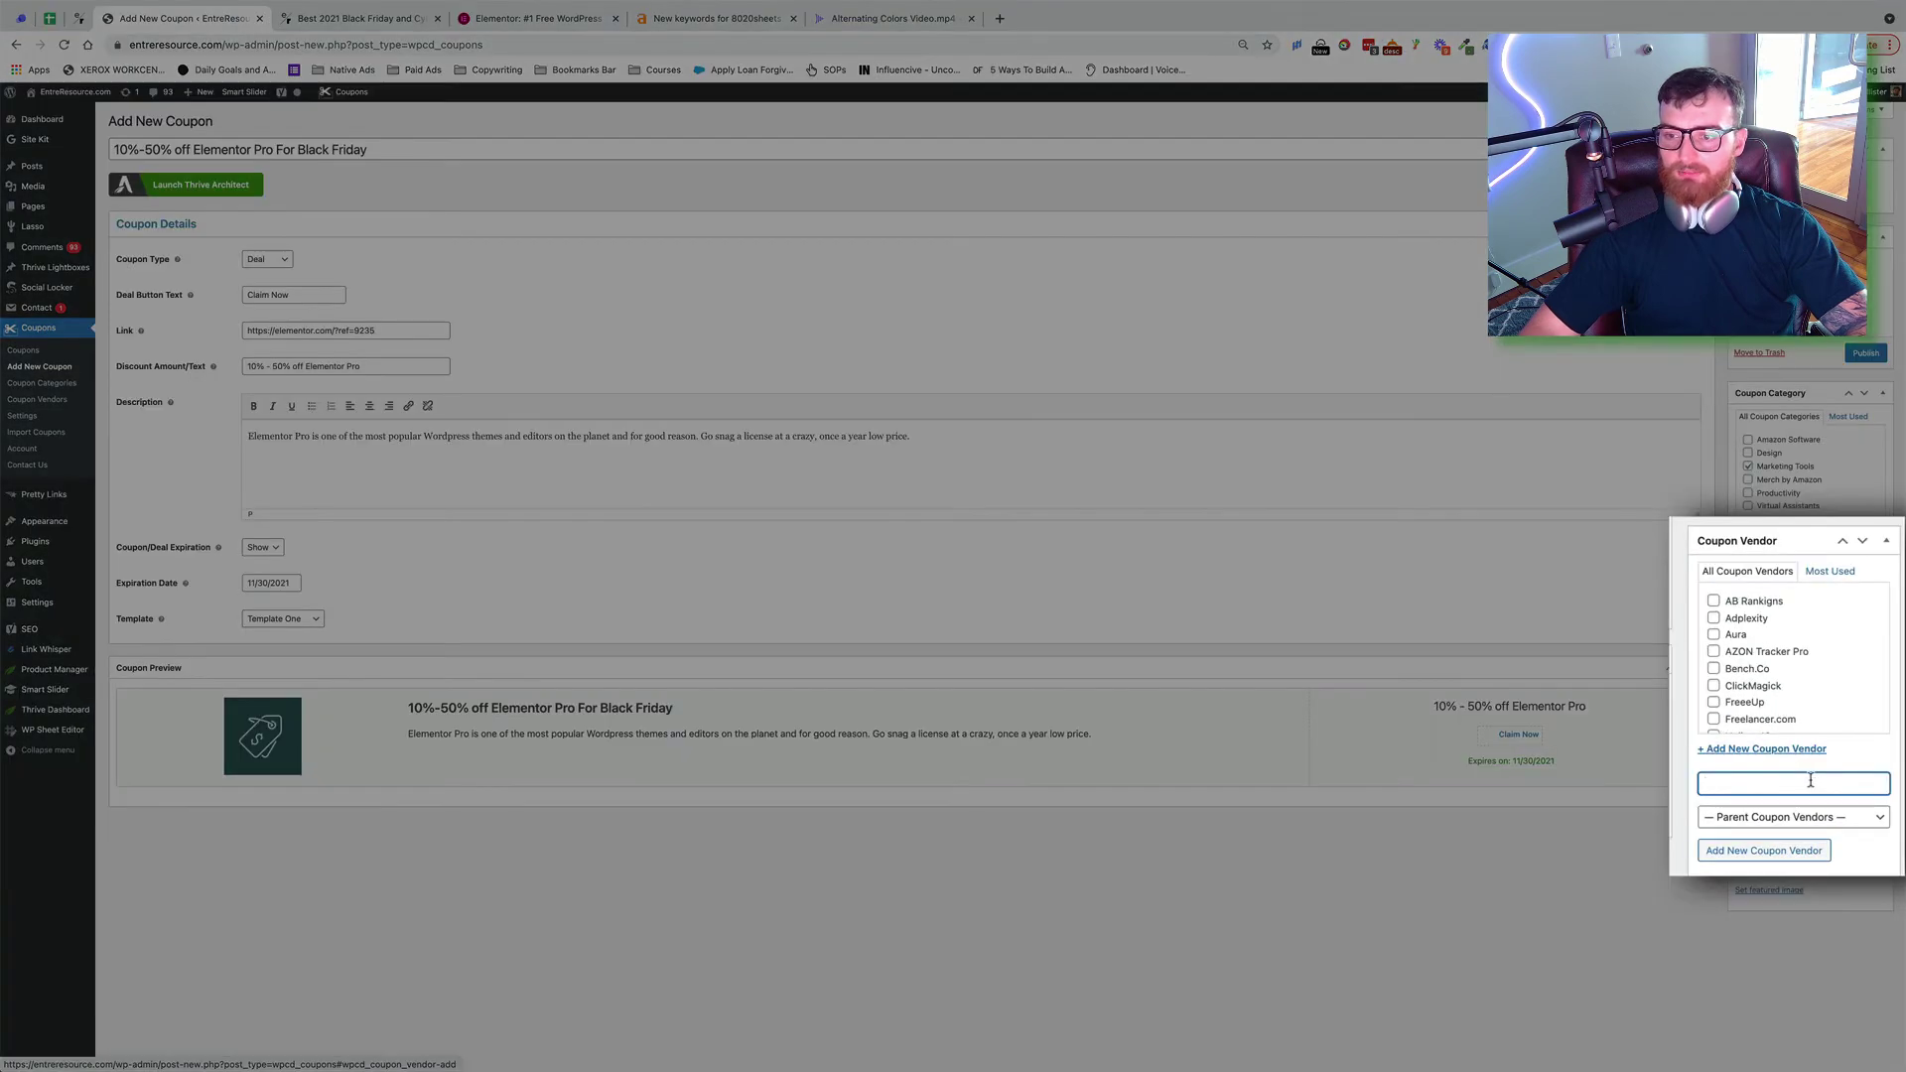
text(Elementor Pro)
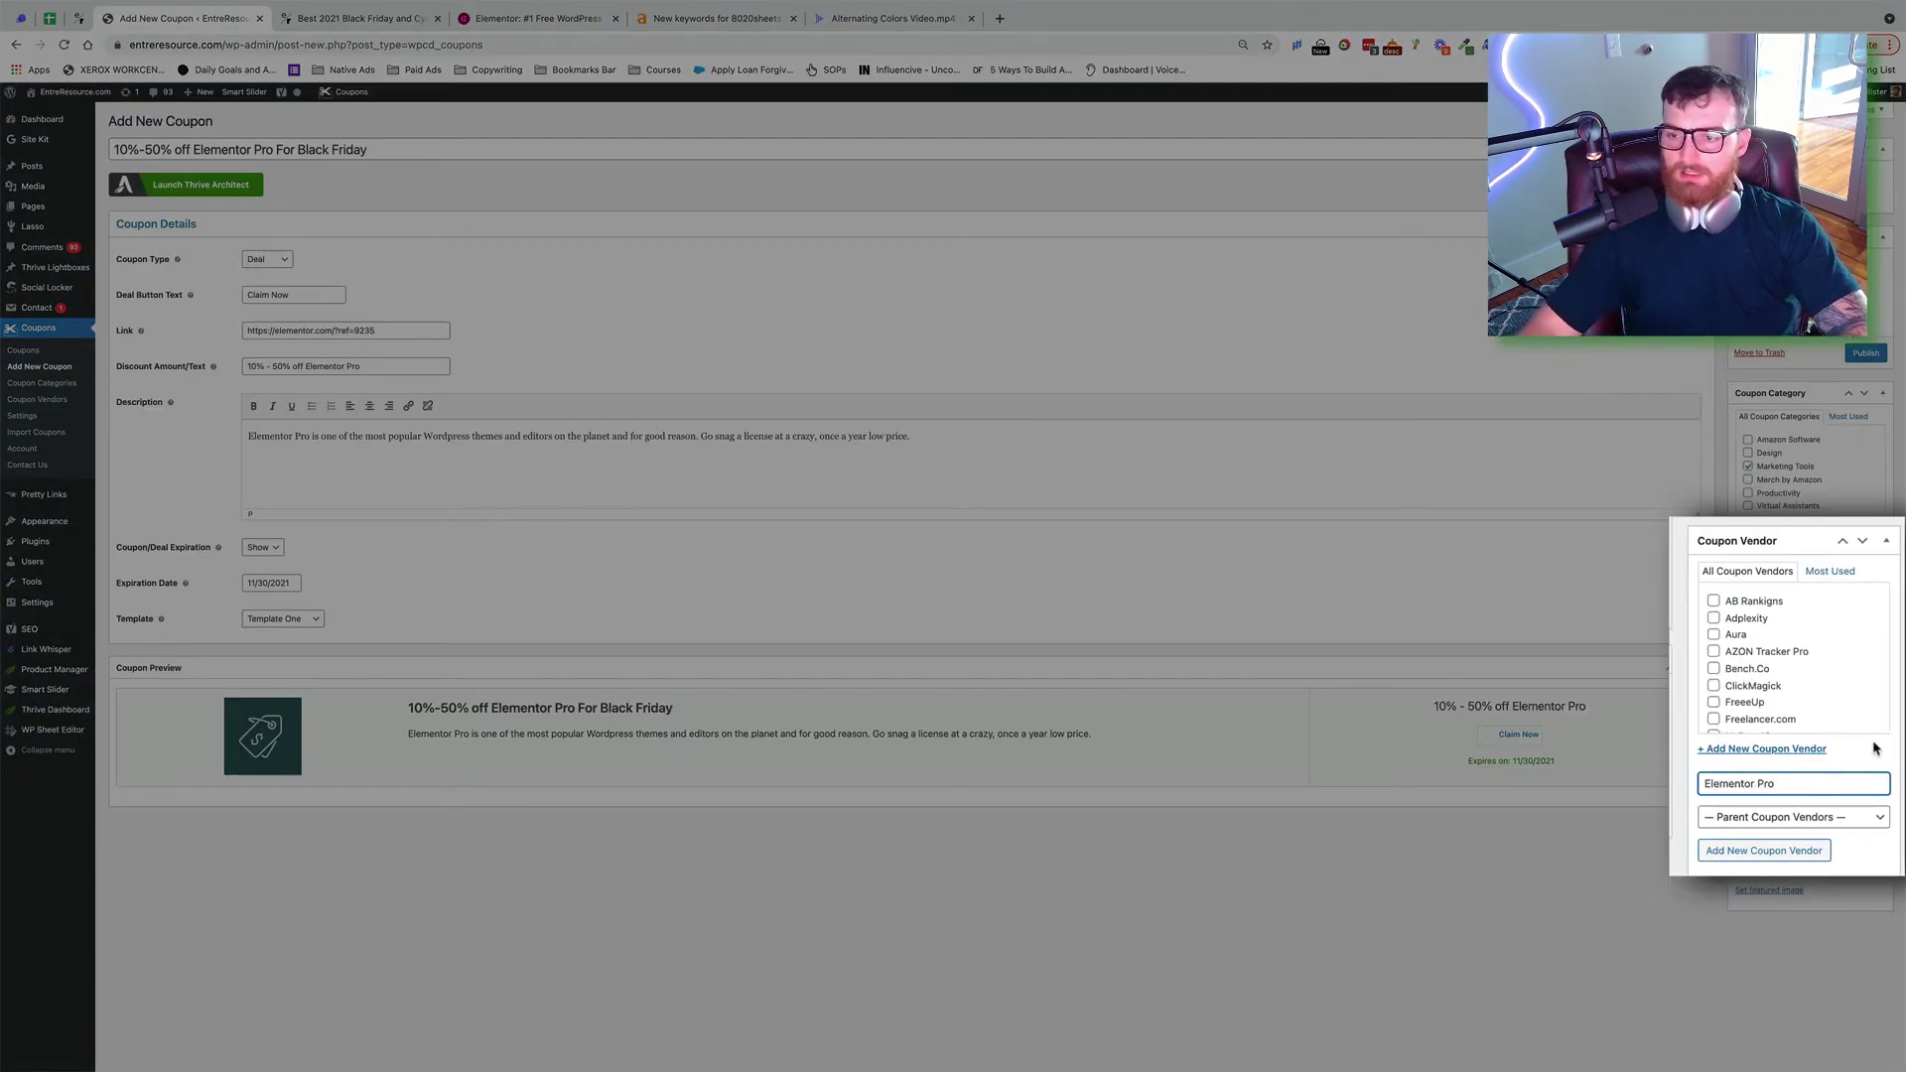
click(1797, 850)
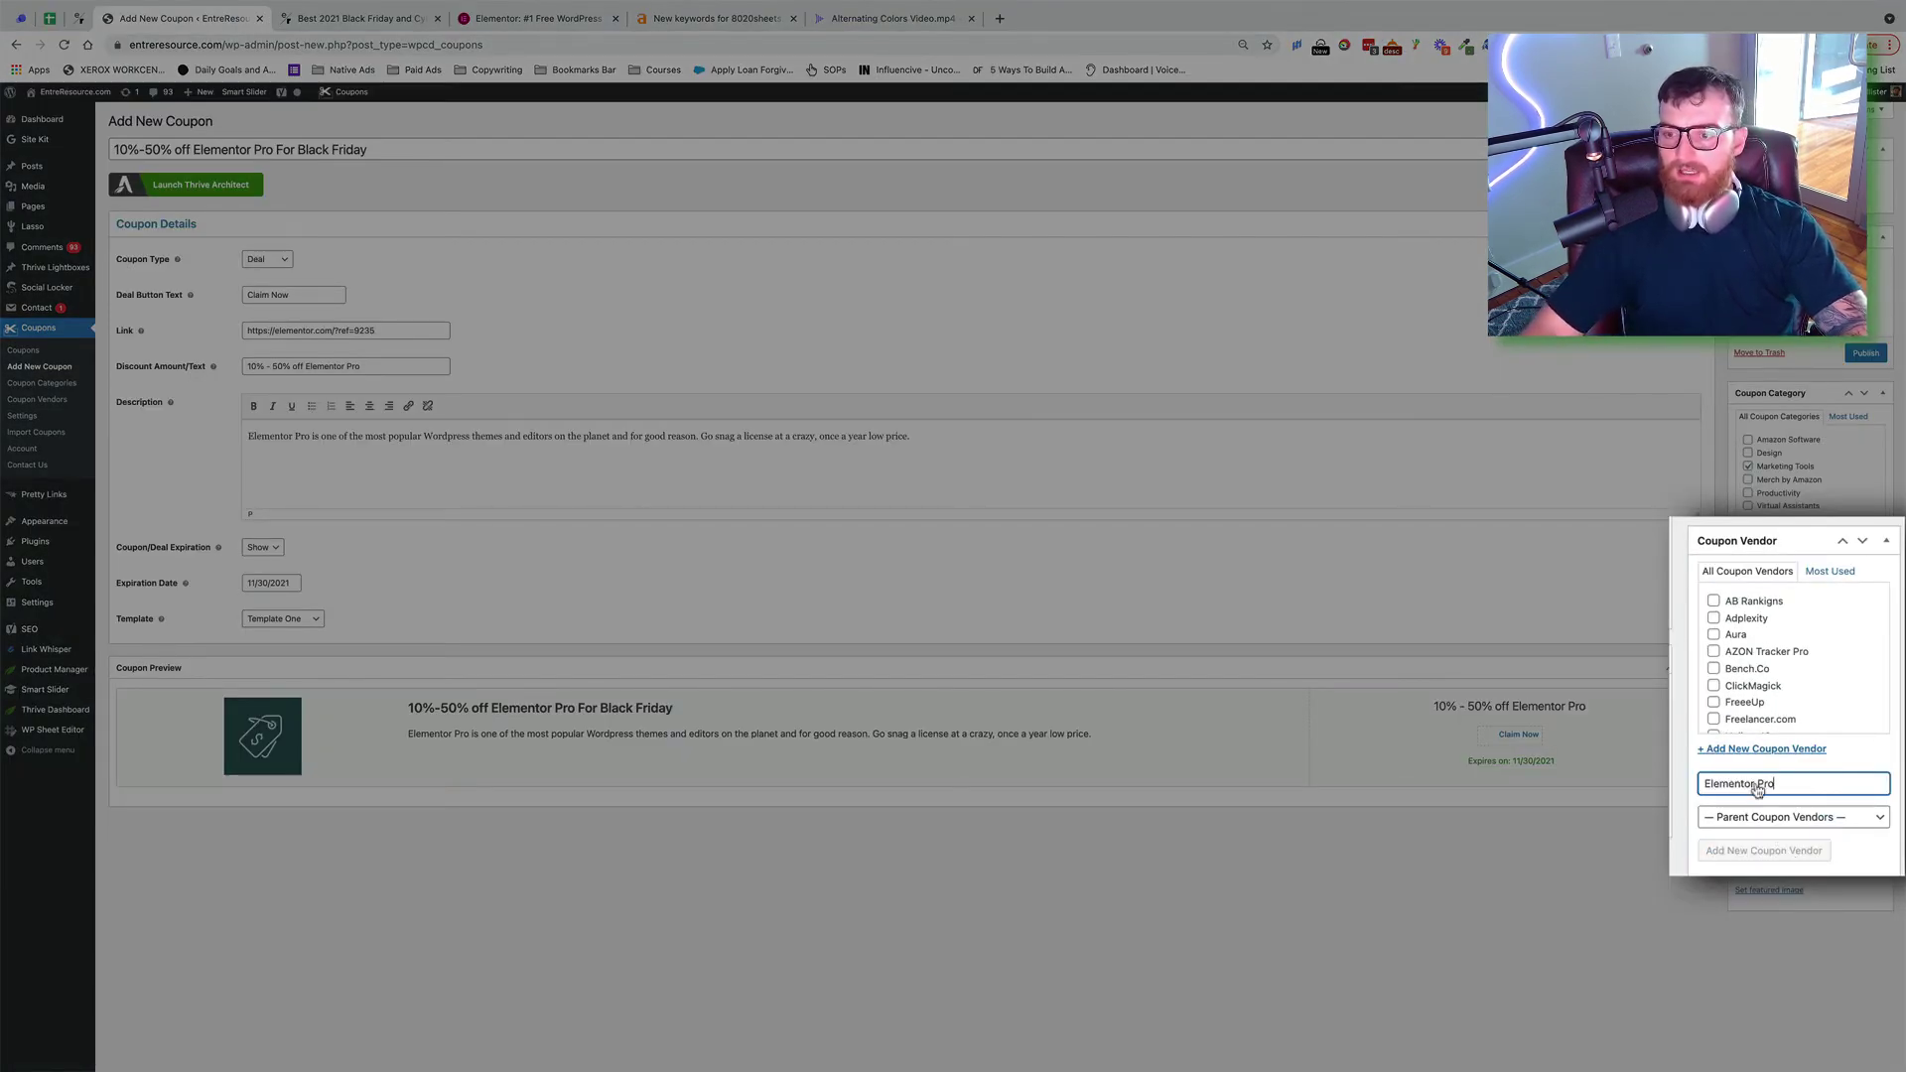
click(1784, 892)
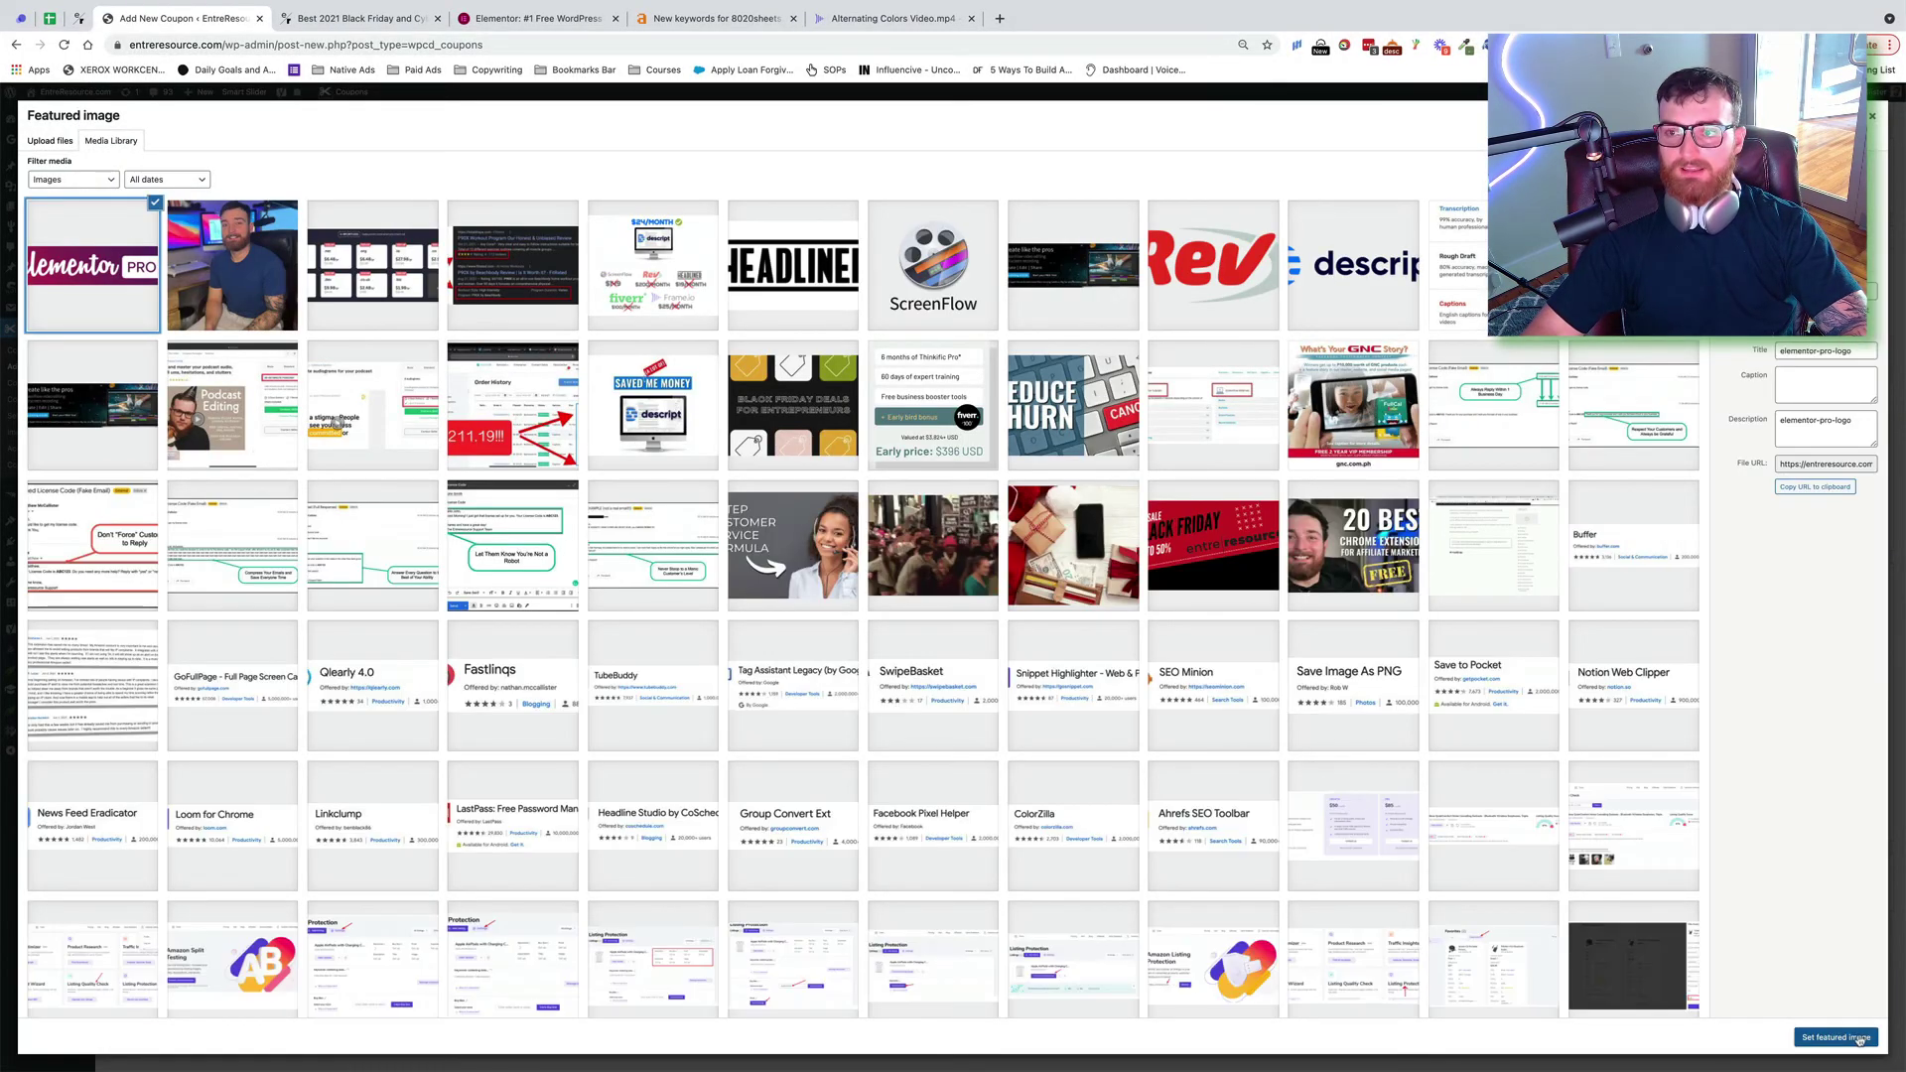
click(1862, 1040)
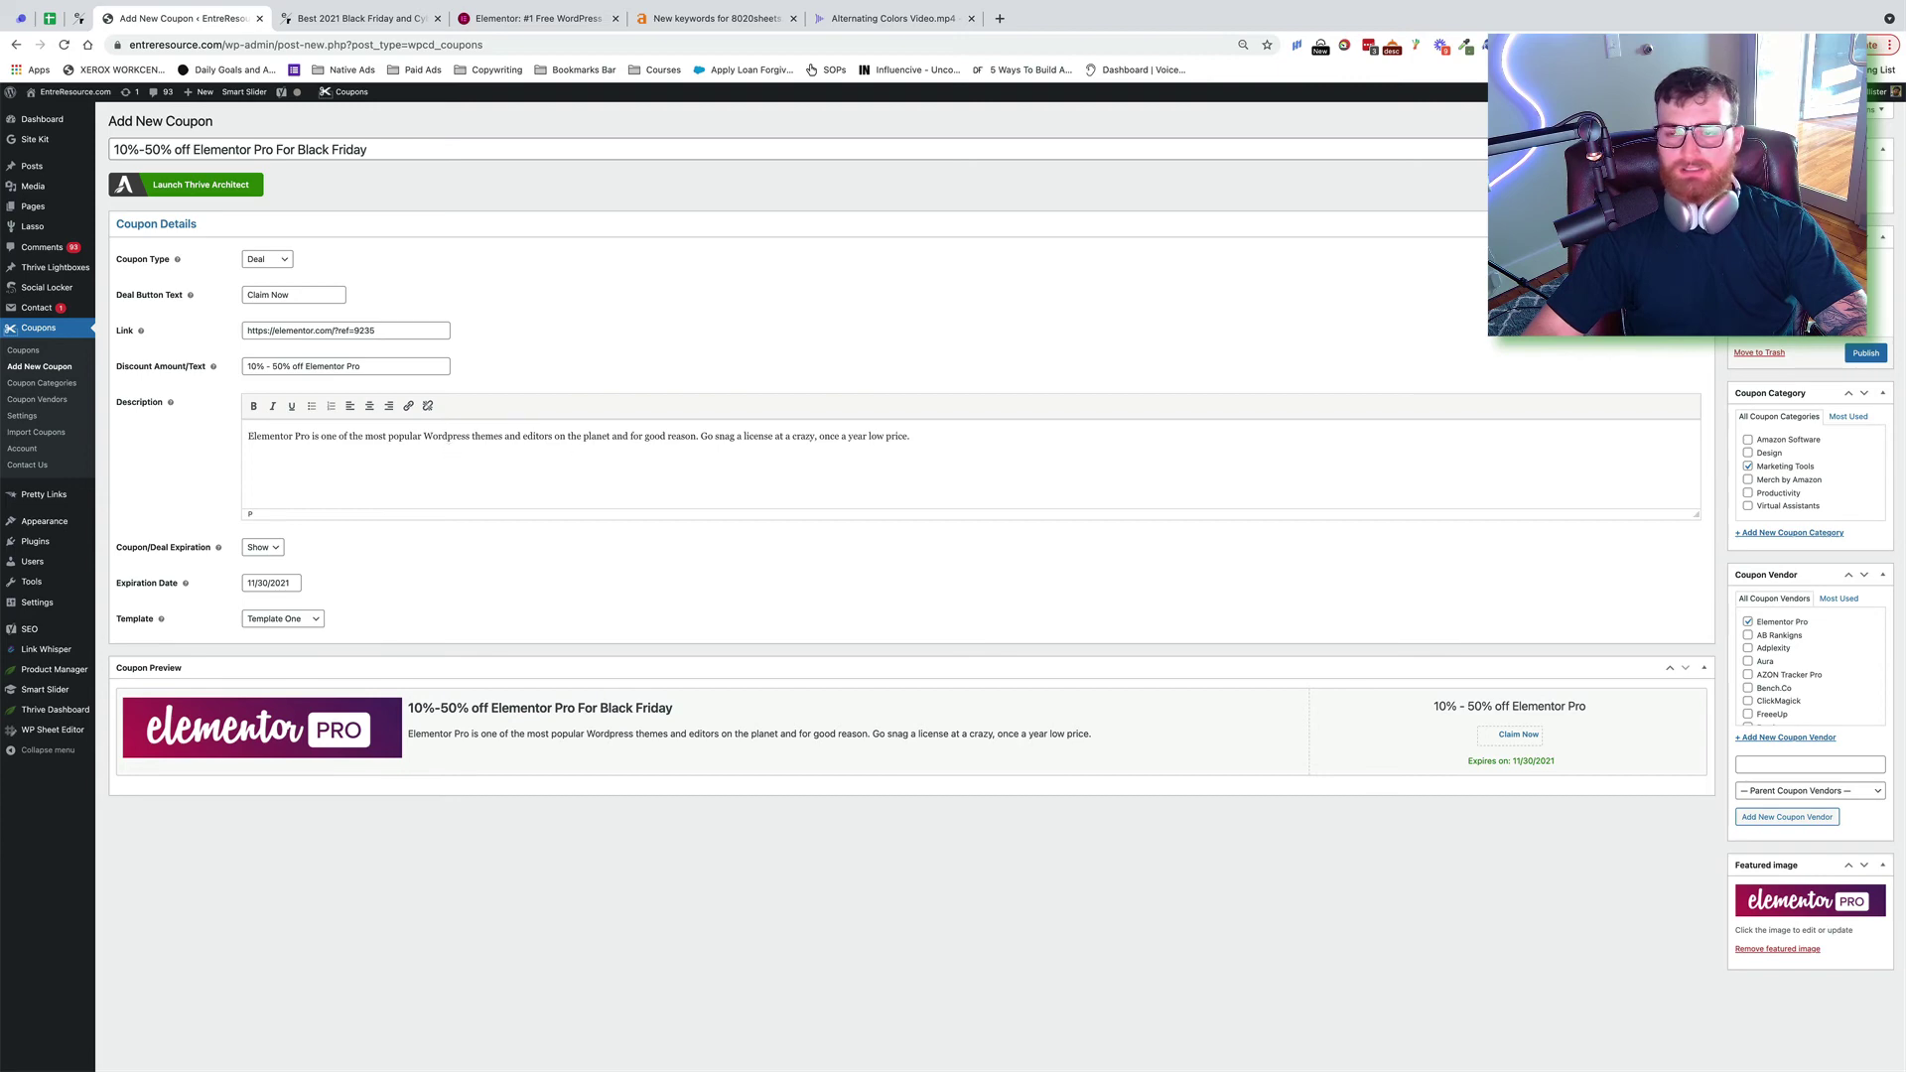
Publish the deal, copy its [wpcd_coupon id=23279] shortcode, and go to the Black Friday post
click(1866, 354)
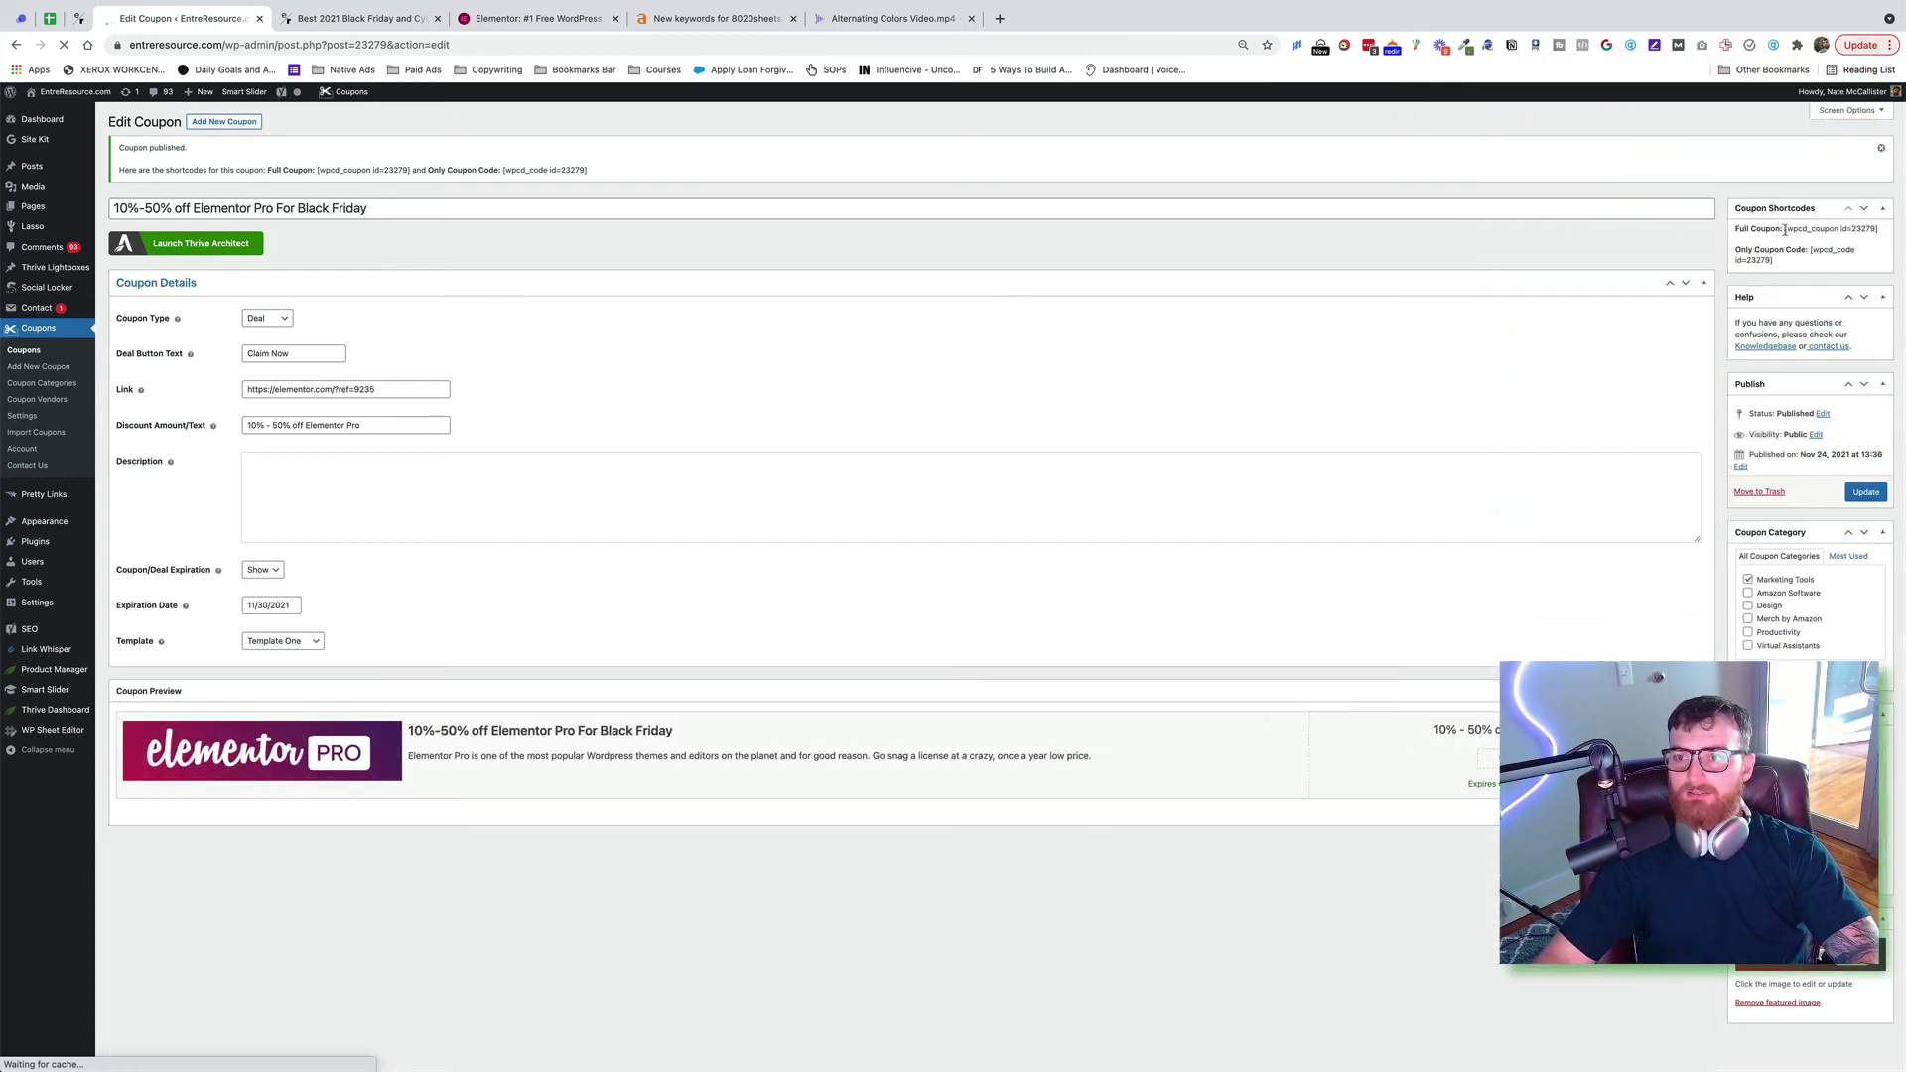
drag(1758, 228, 1879, 237)
key(ctrl+c)
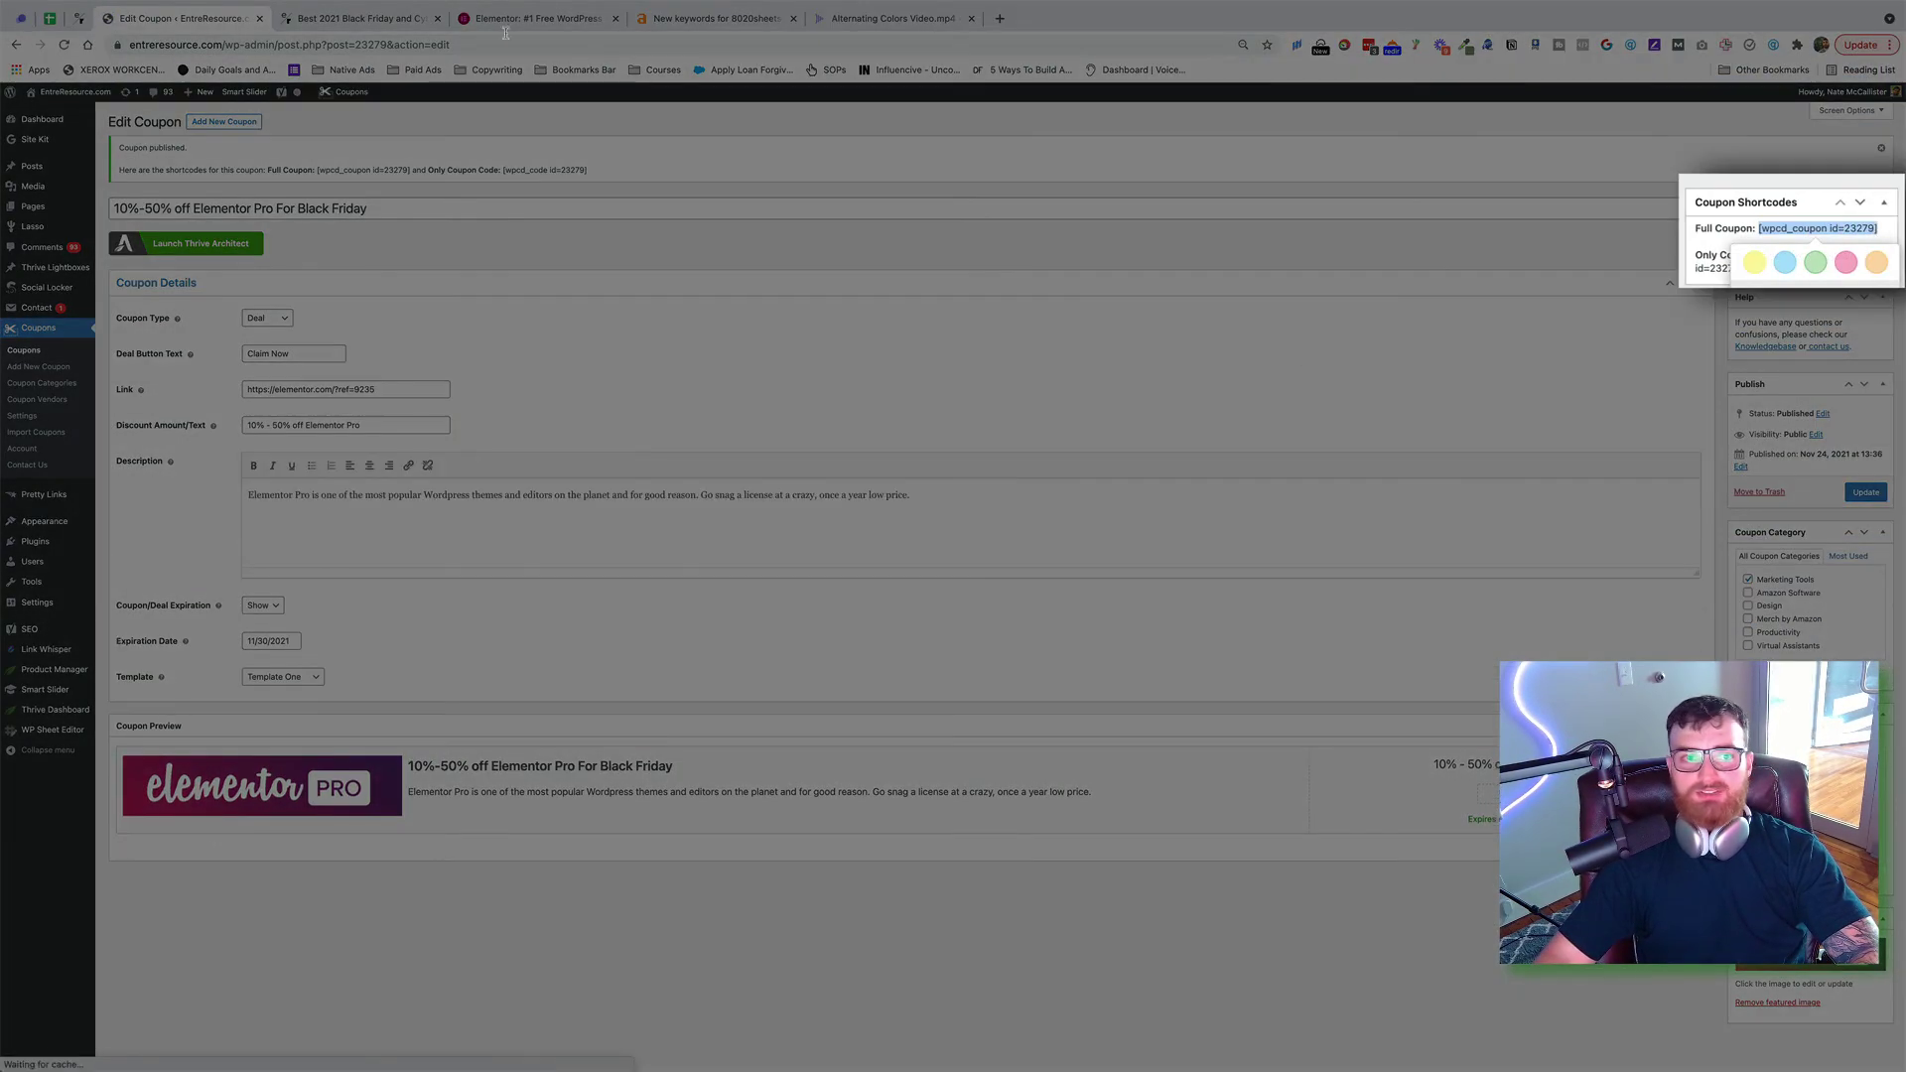
click(362, 18)
scroll(959, 661, down, 2)
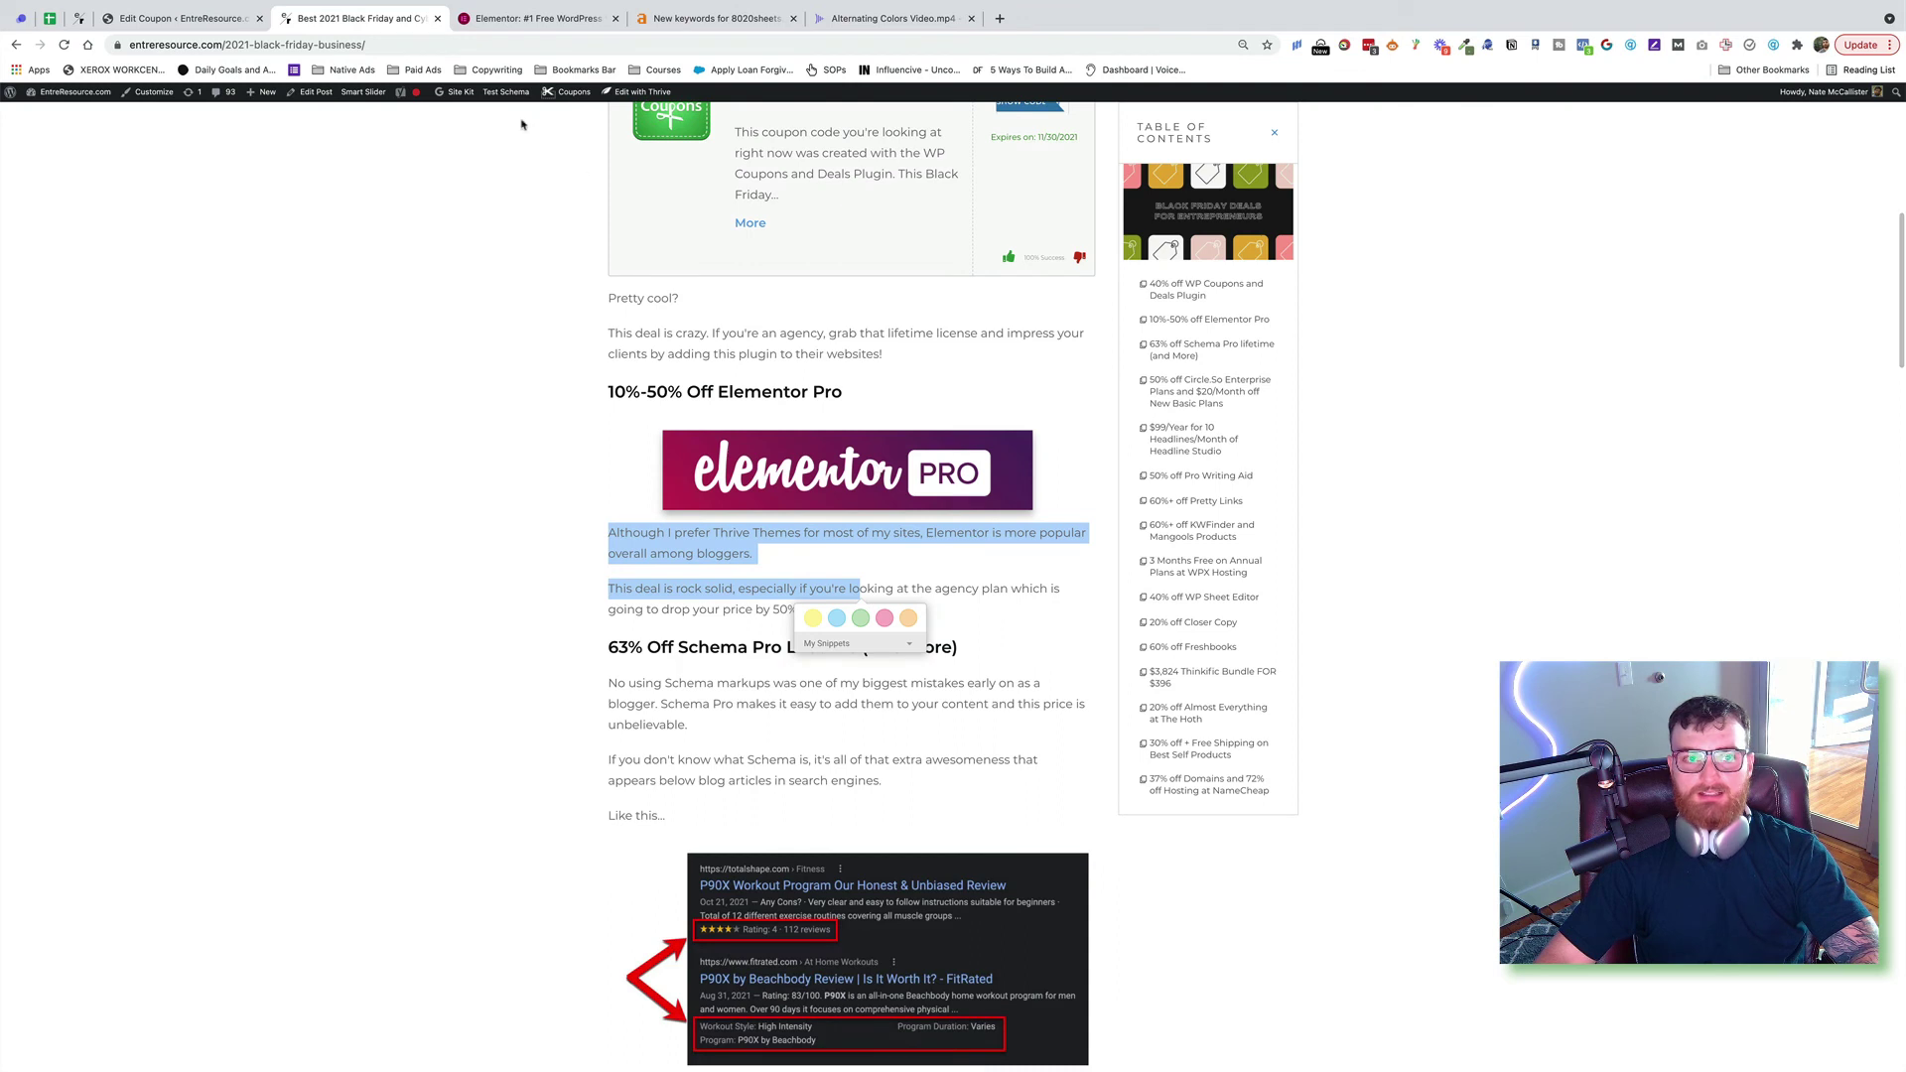
In Thrive Architect, paste [wpcd_coupon id=23279] as a new paragraph below the Elementor Pro text
click(950, 348)
key(super+r)
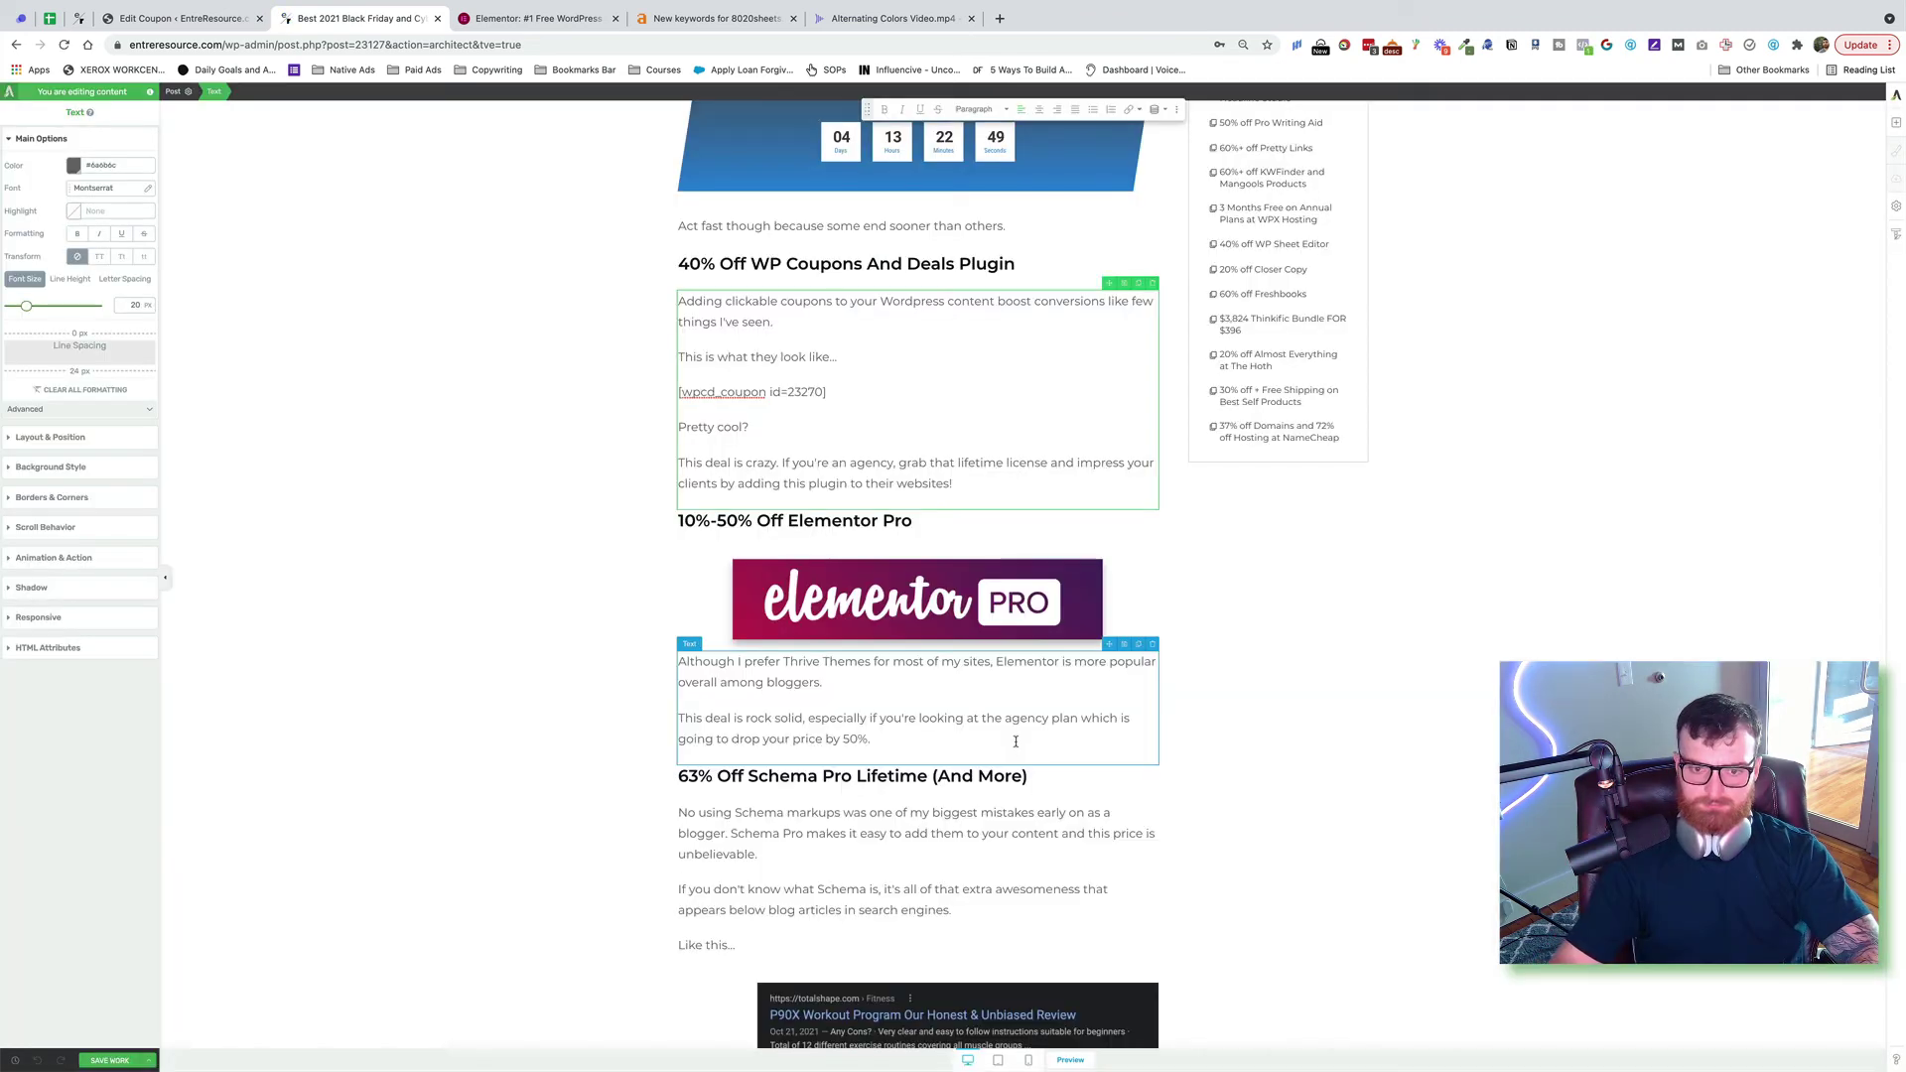
click(1015, 741)
key(Return)
key(ctrl+v)
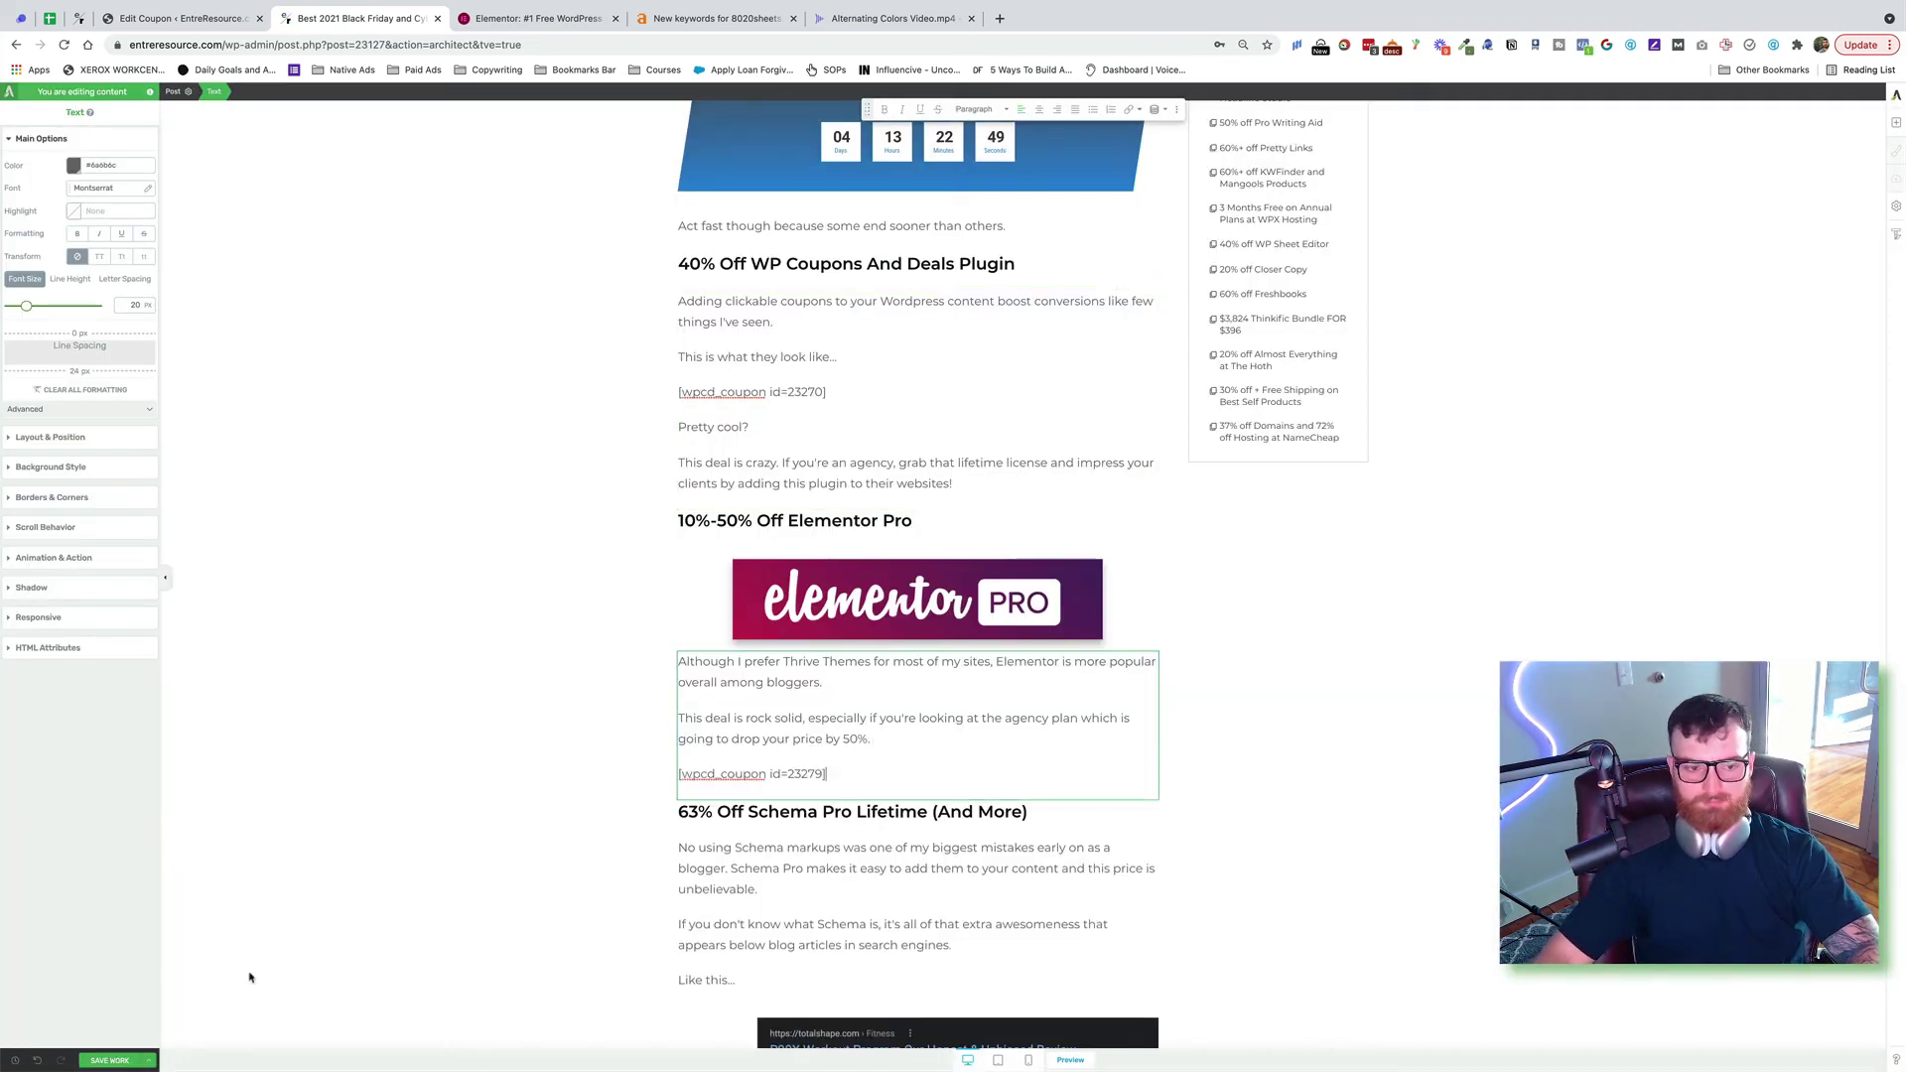
click(1250, 943)
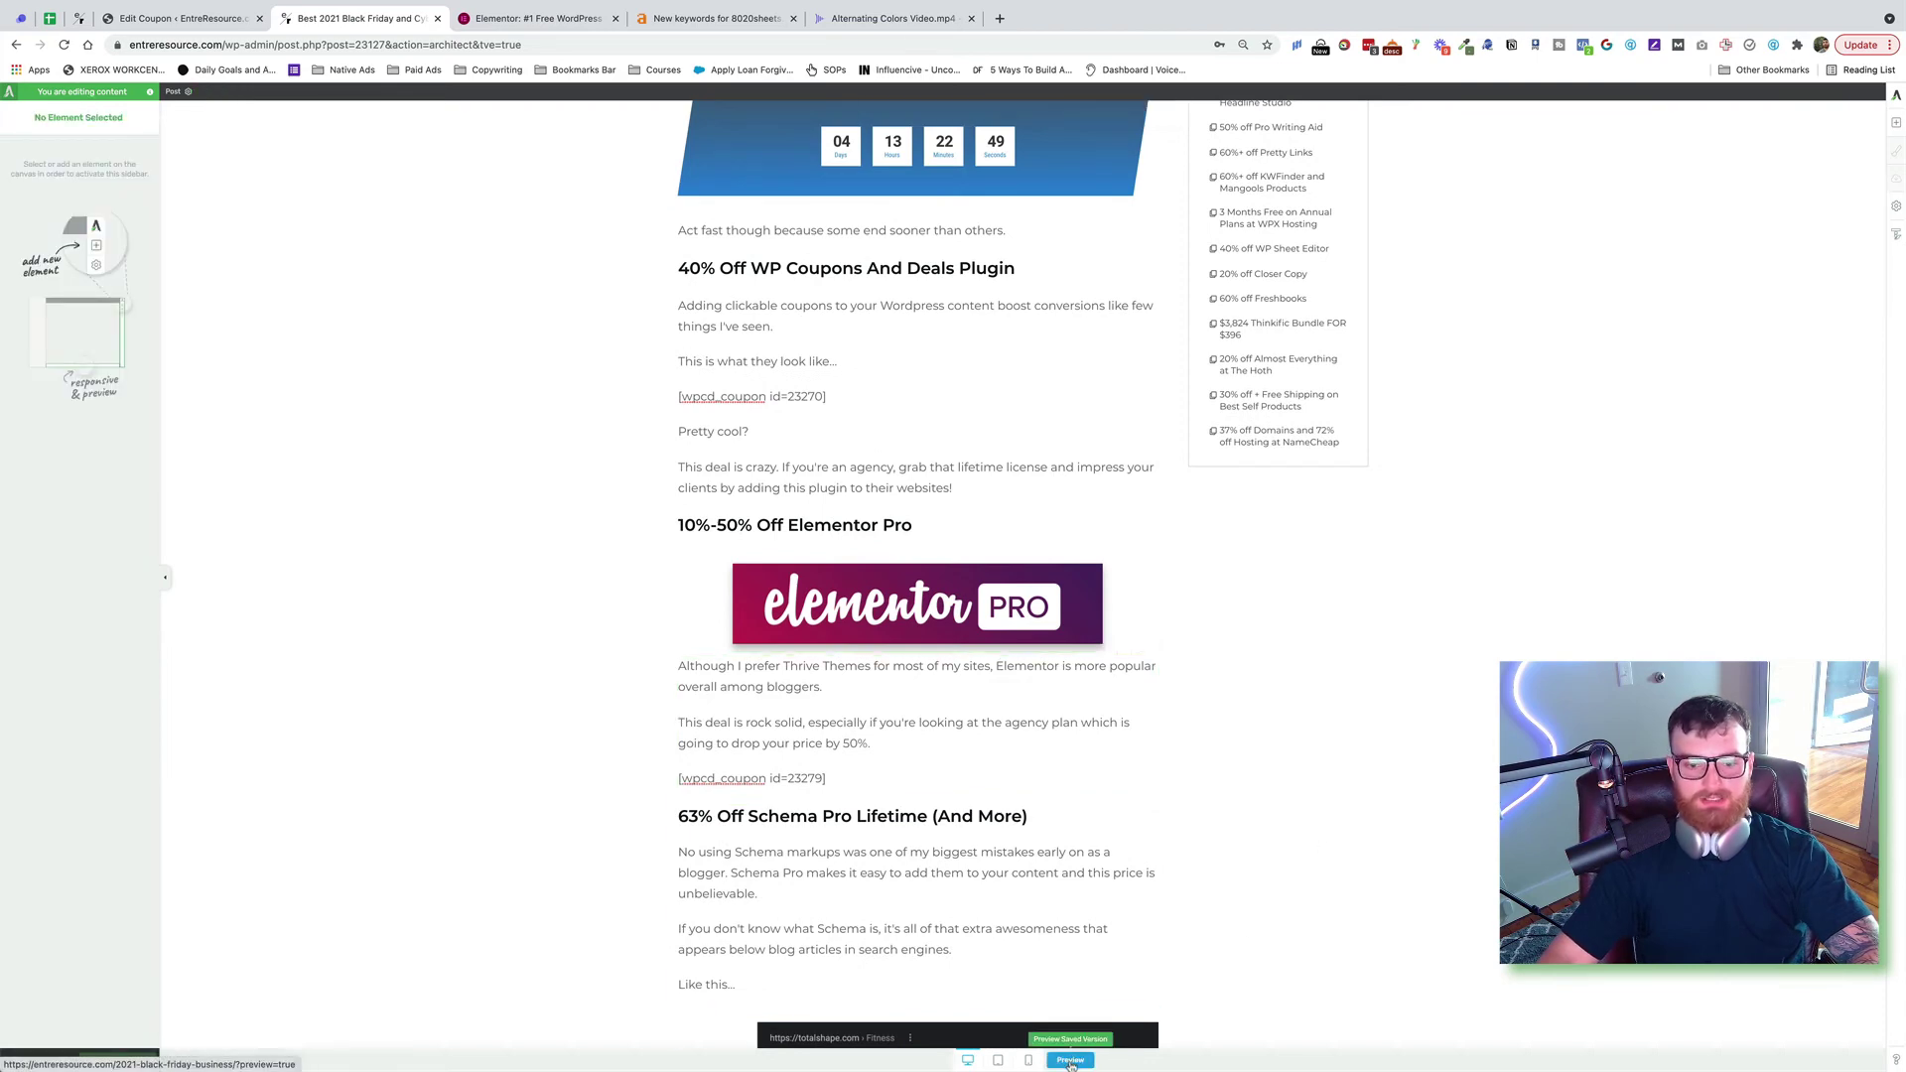
Preview the post and scroll down to confirm the Elementor Pro coupon box appears
click(1071, 1062)
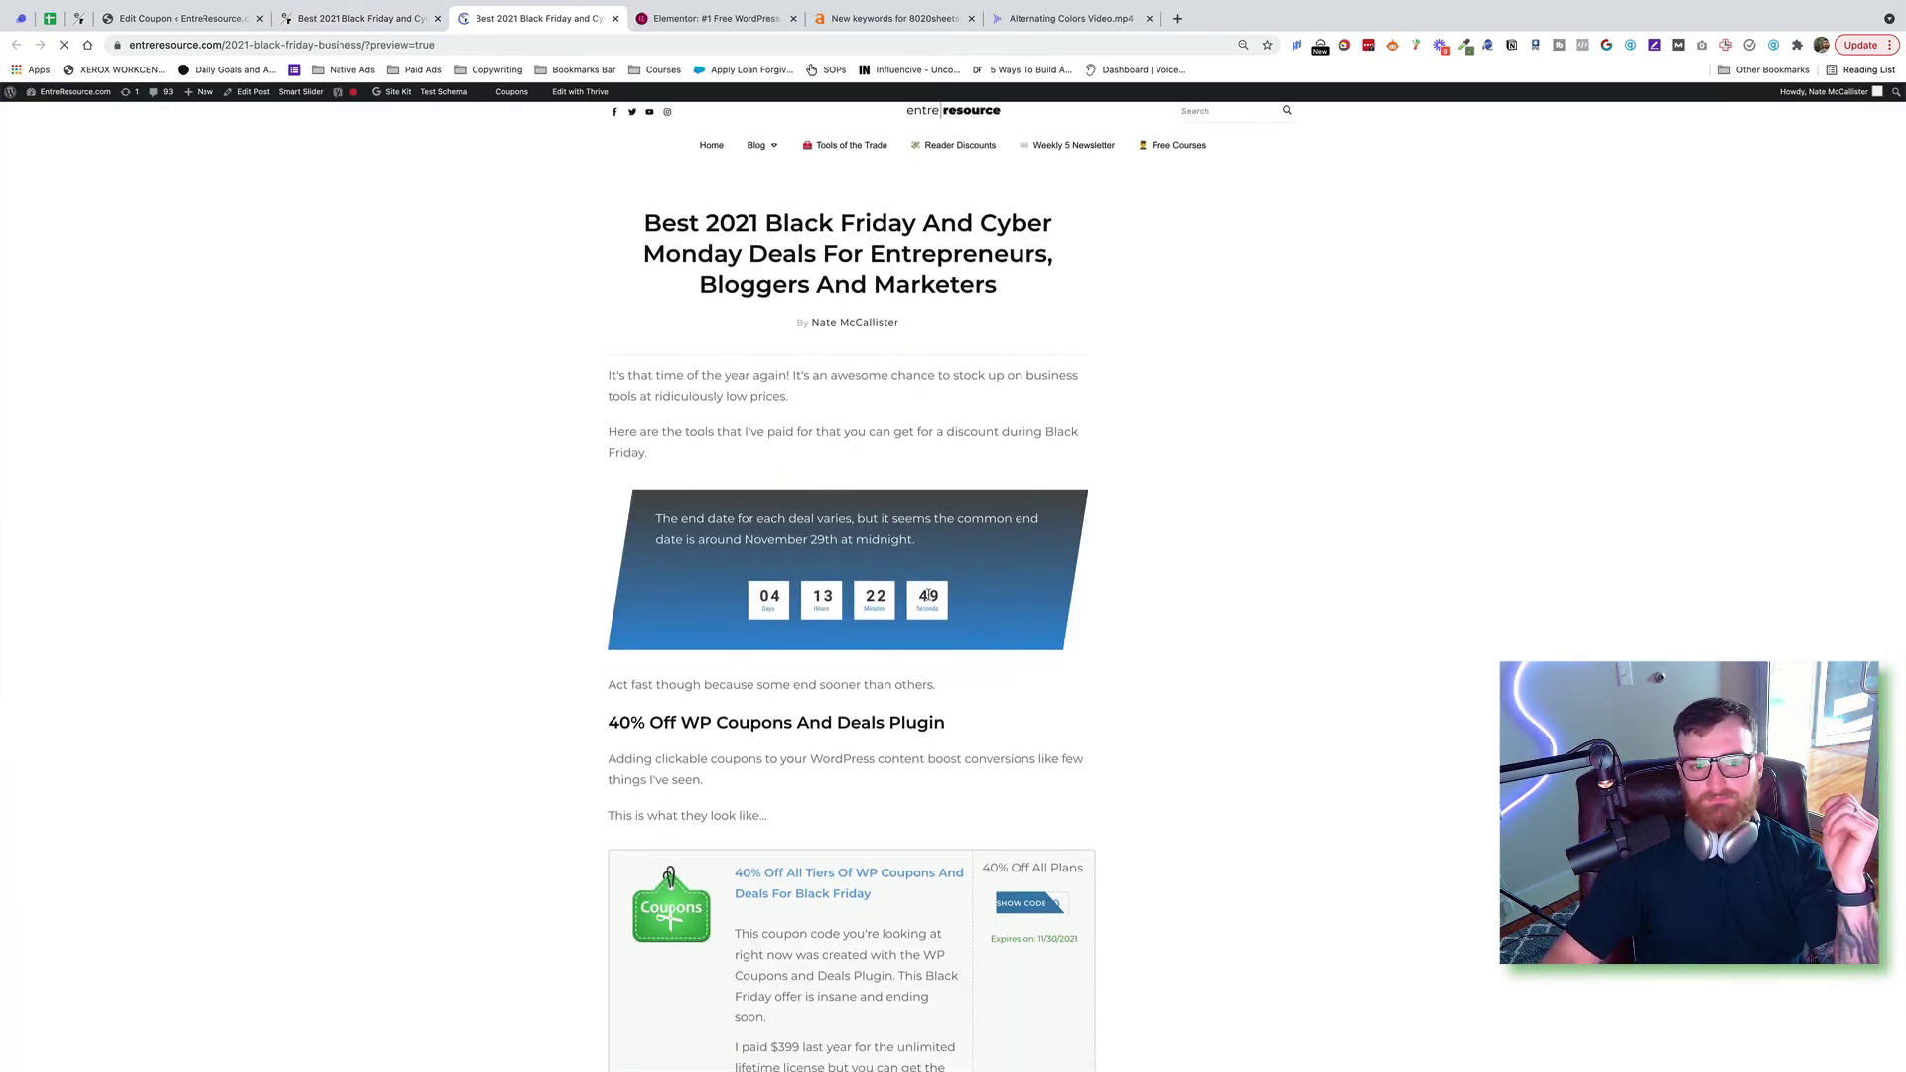
scroll(929, 594, down, 5)
scroll(929, 594, down, 4)
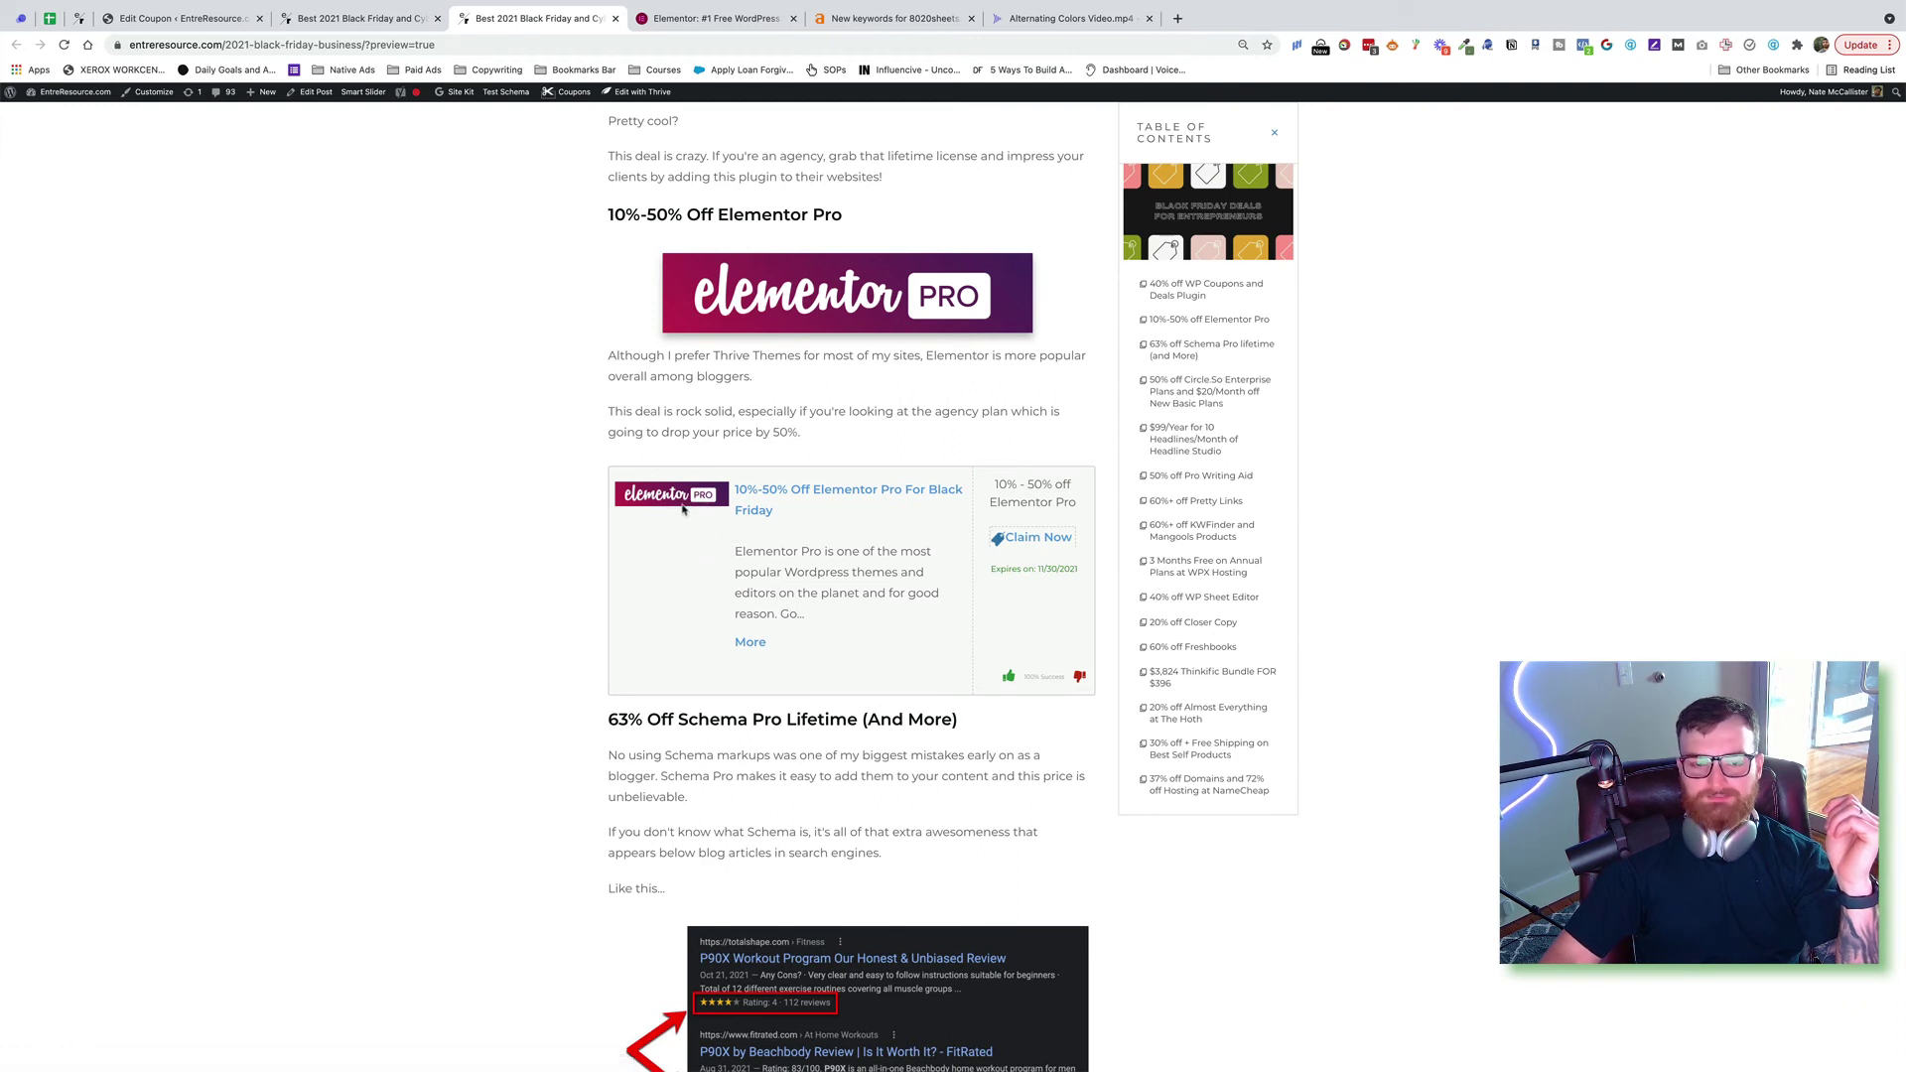
scroll(712, 541, down, 1)
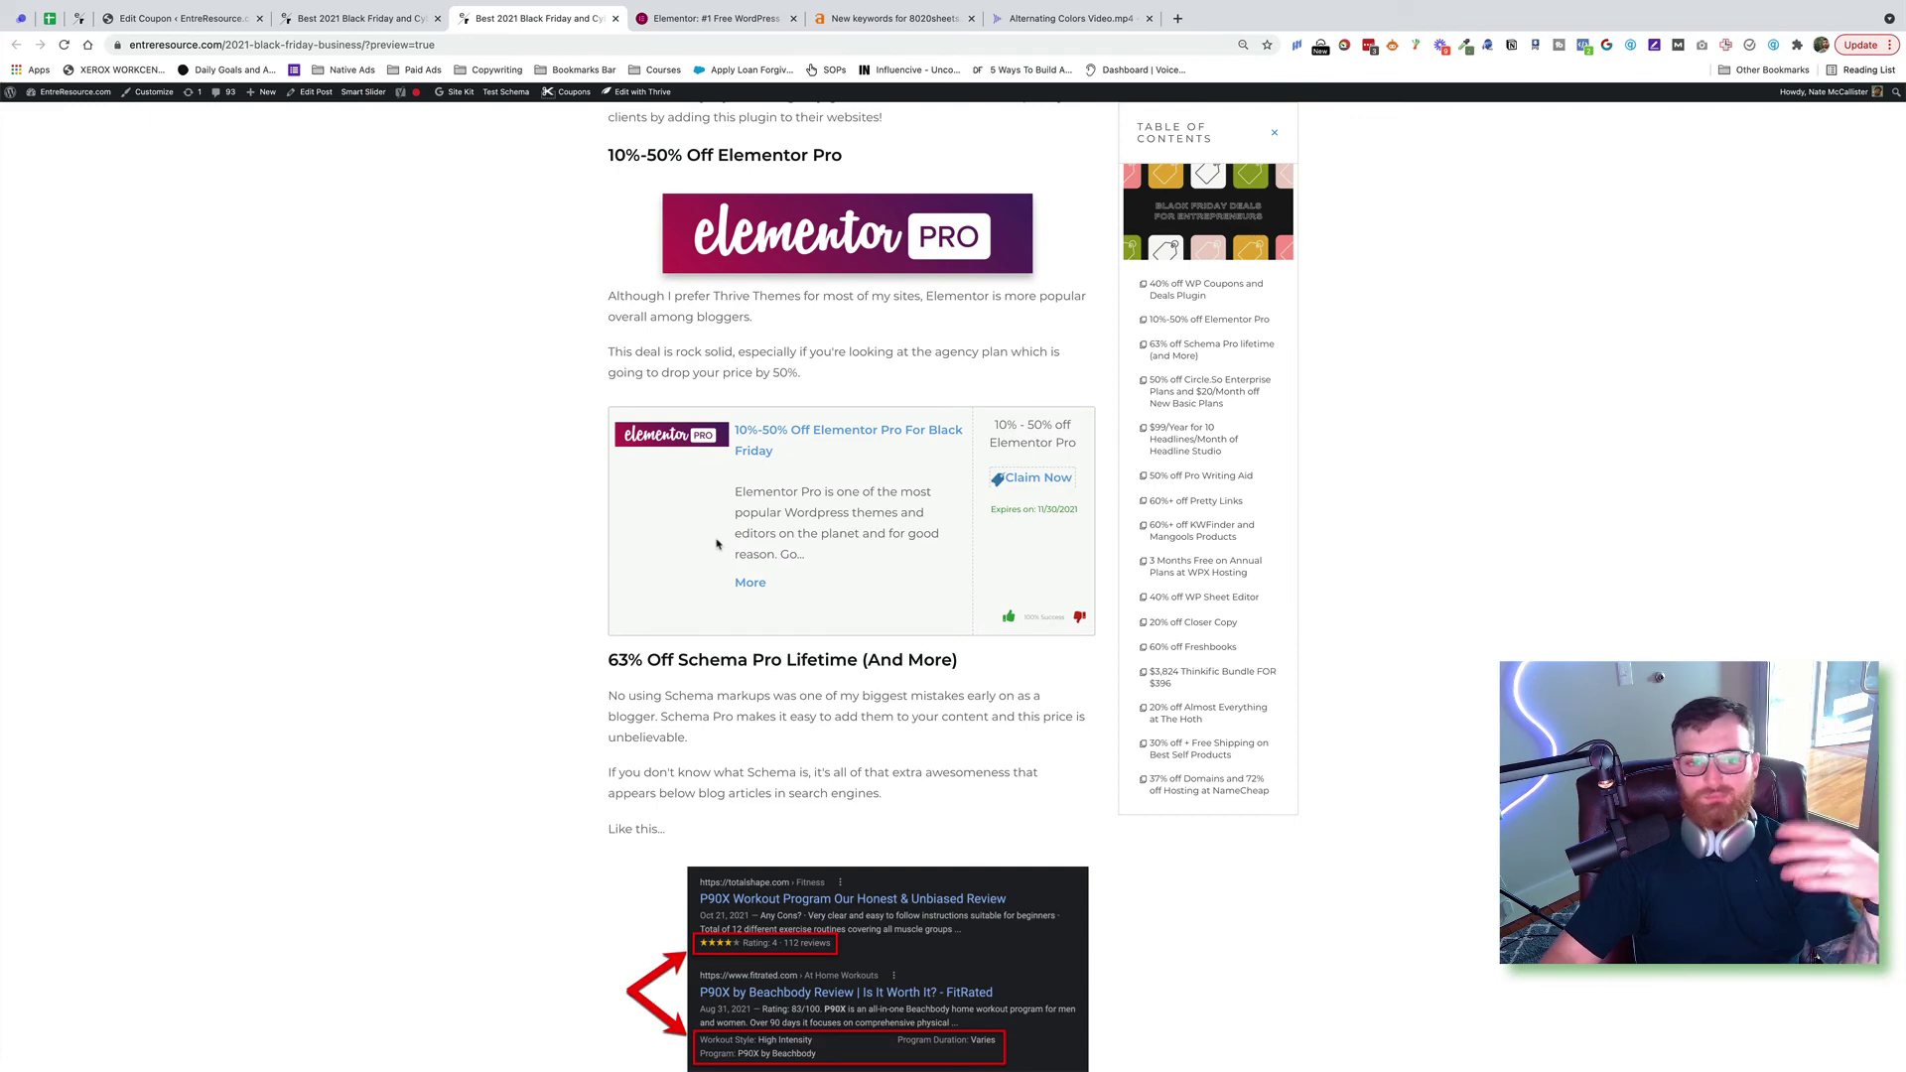
click(766, 22)
Close Elementor's sale page, scroll to the Pretty Links section, and select the BF2021 code
click(793, 19)
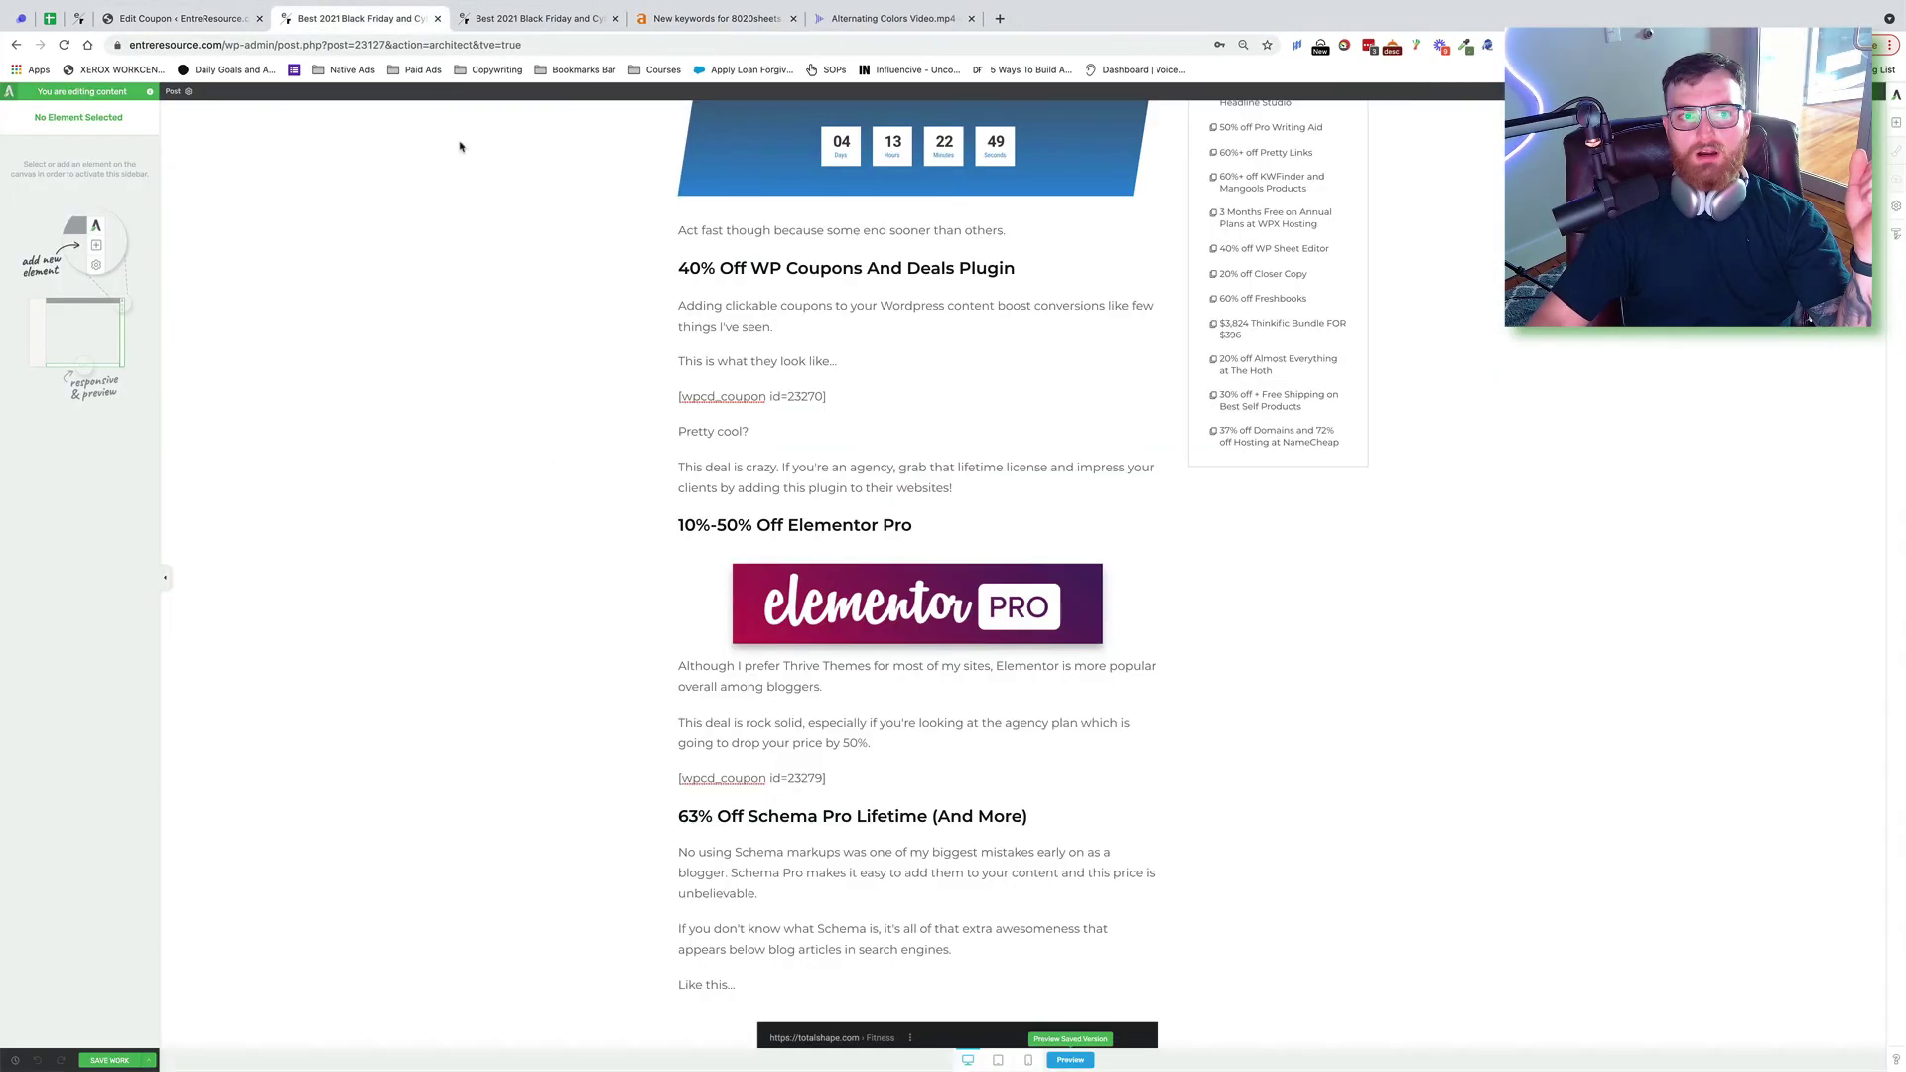
scroll(905, 455, down, 5)
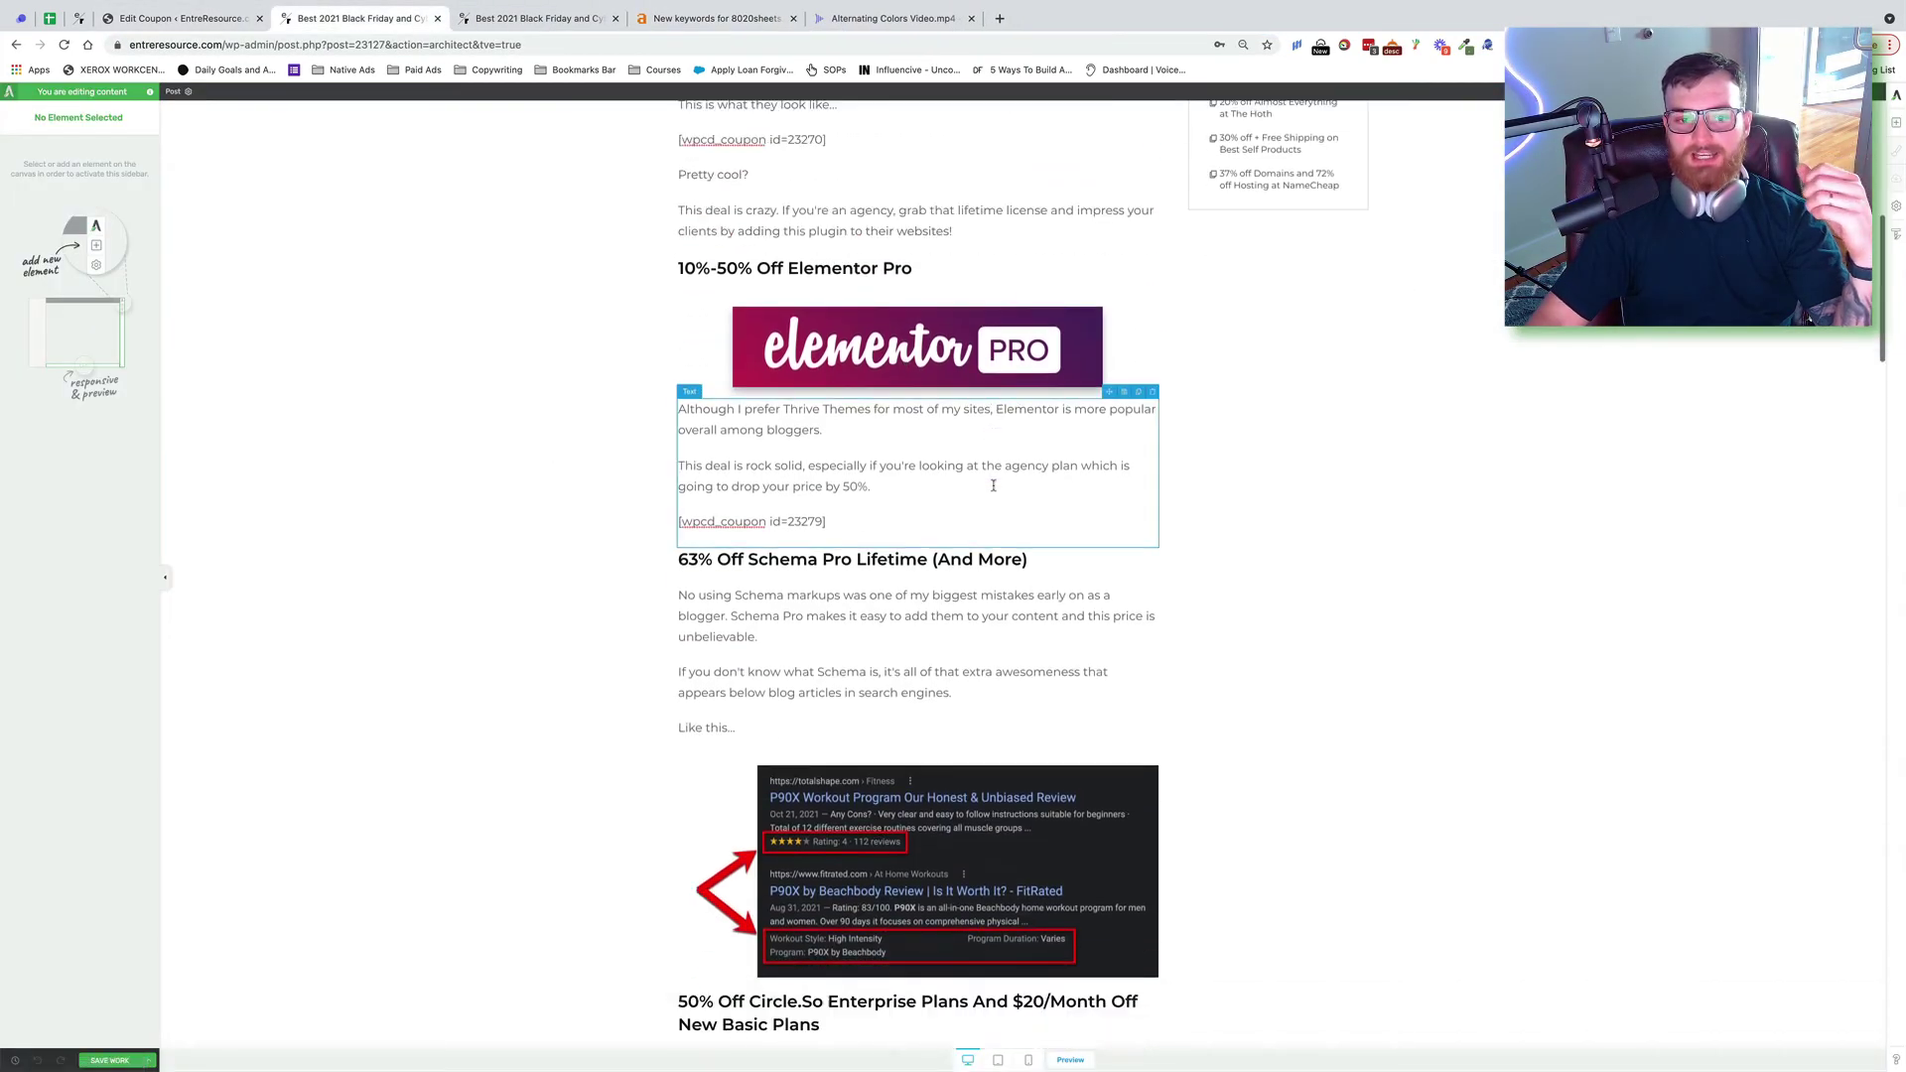
scroll(991, 484, down, 2)
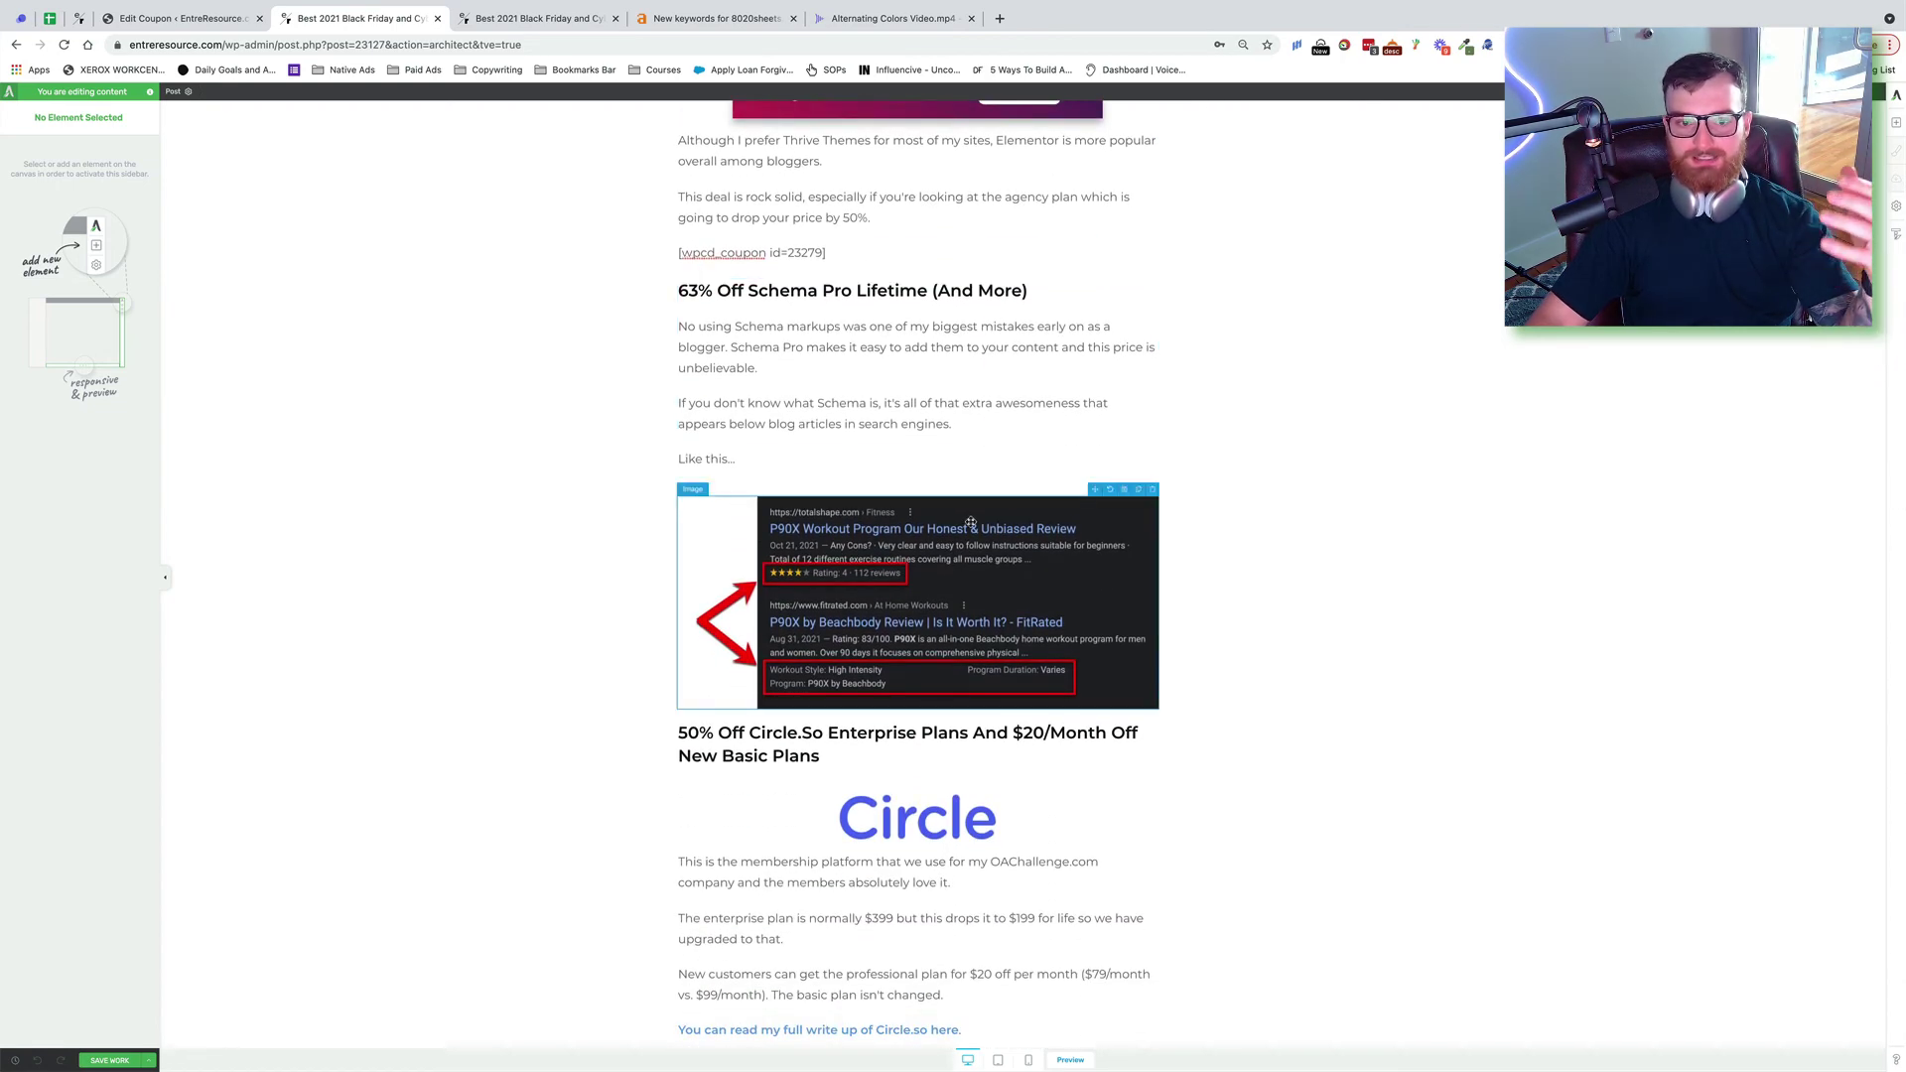
scroll(969, 514, down, 5)
scroll(963, 517, down, 12)
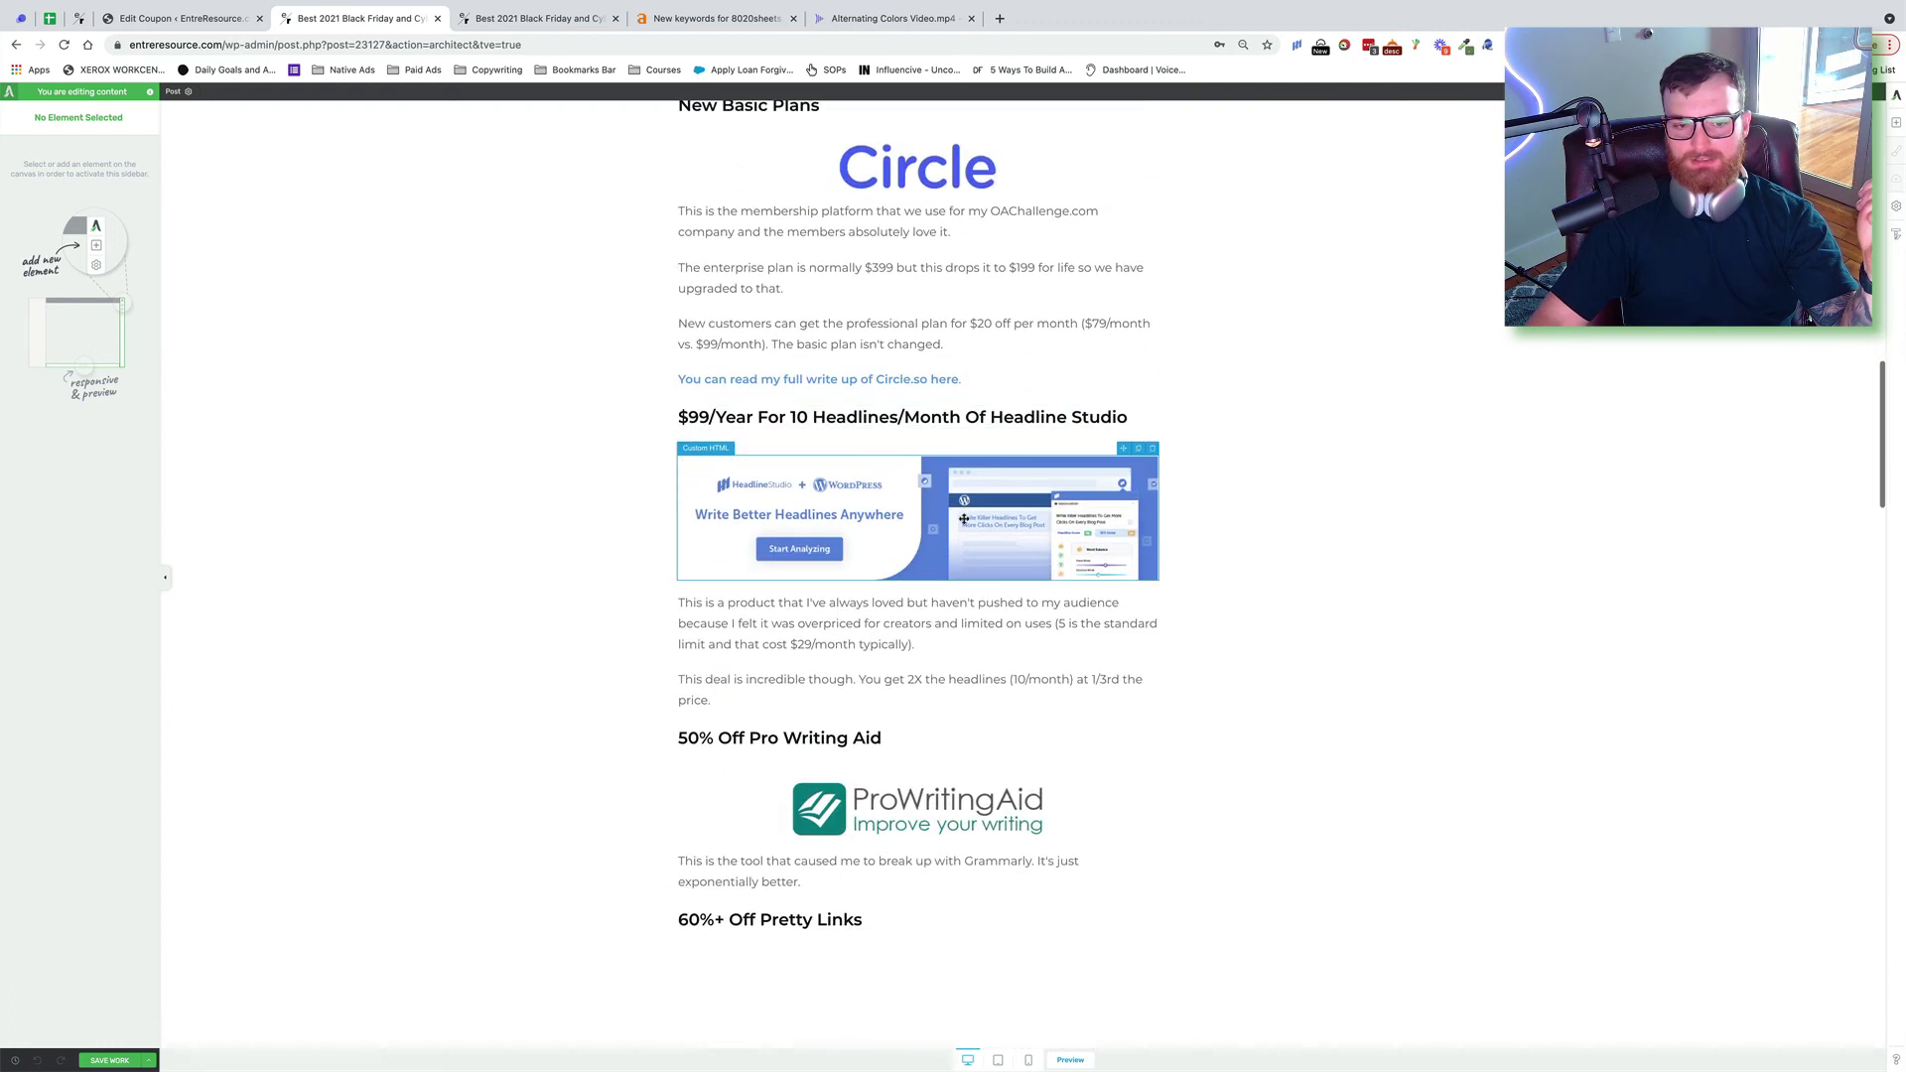
scroll(981, 561, down, 1)
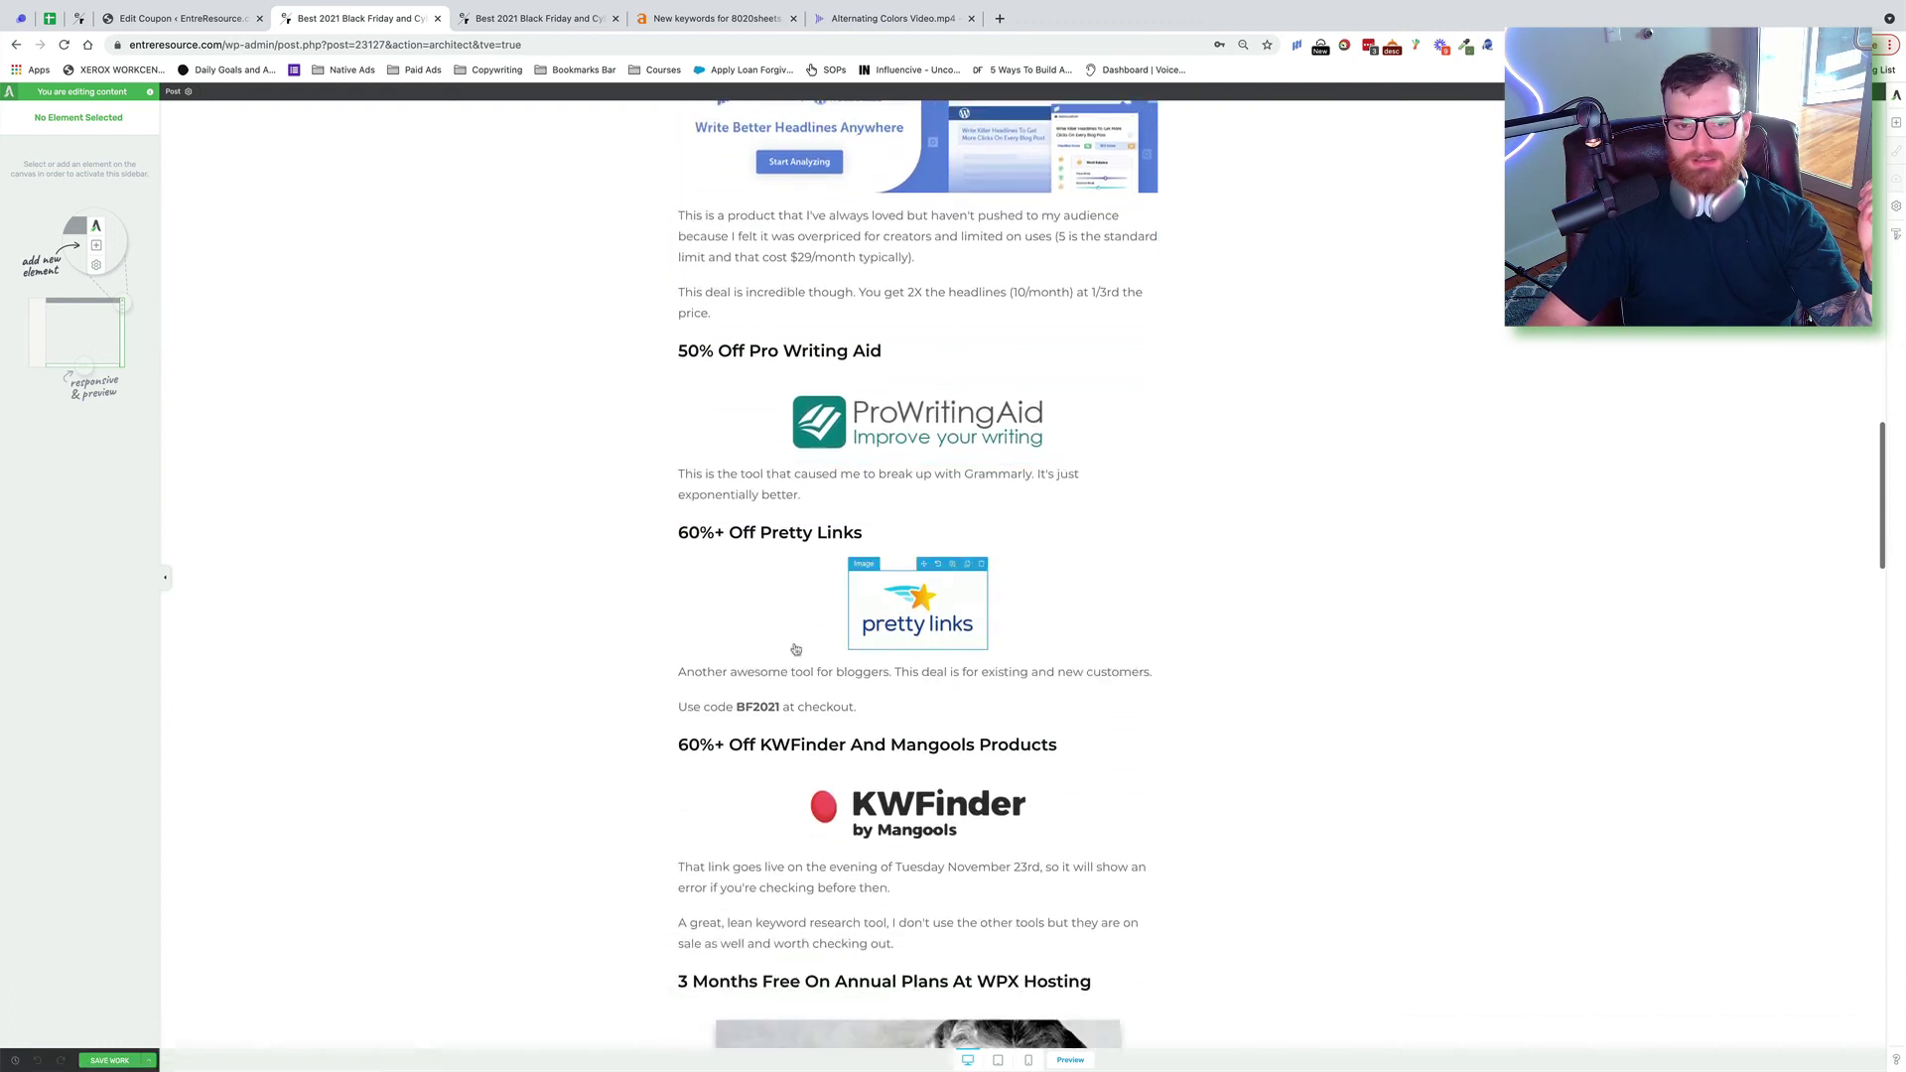
double_click(762, 706)
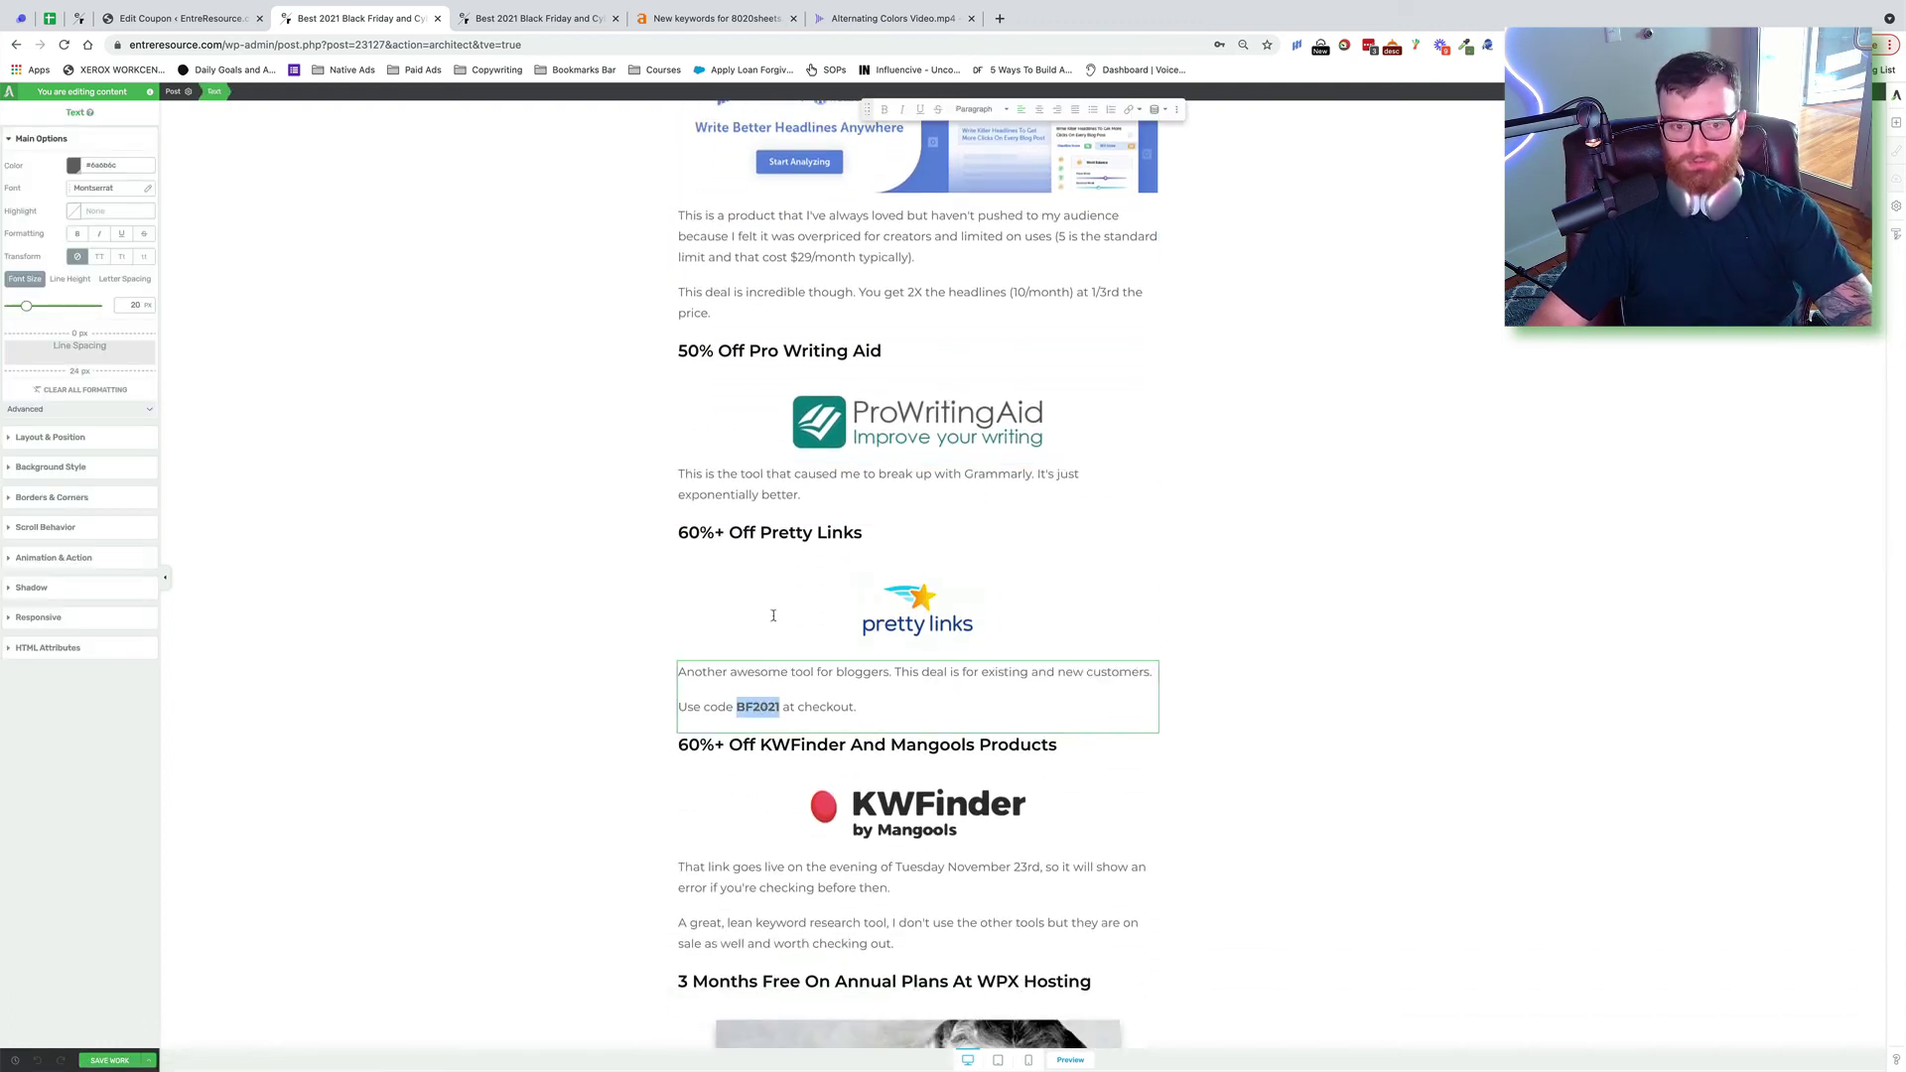
Enter coupon code BF2021 and look up the Pretty Links deal link in the post
click(182, 20)
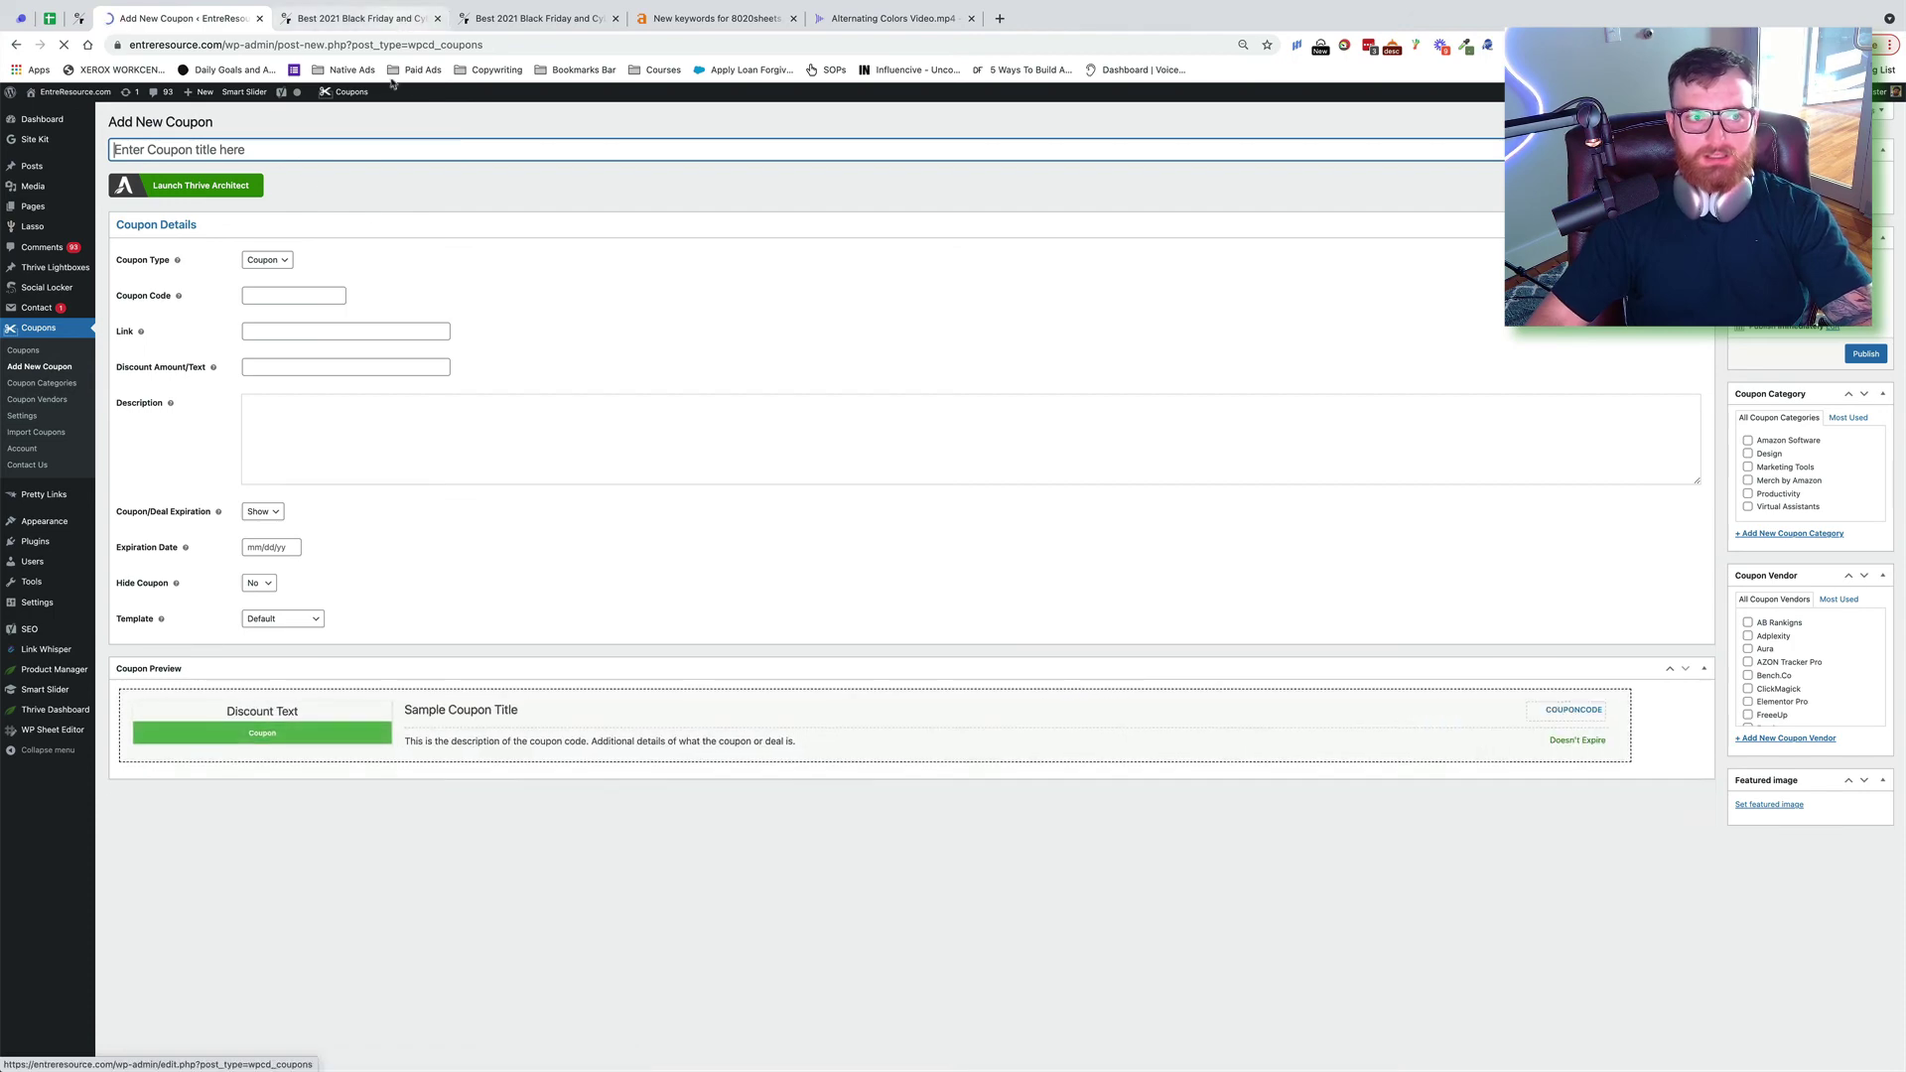
click(280, 300)
text(BF2021)
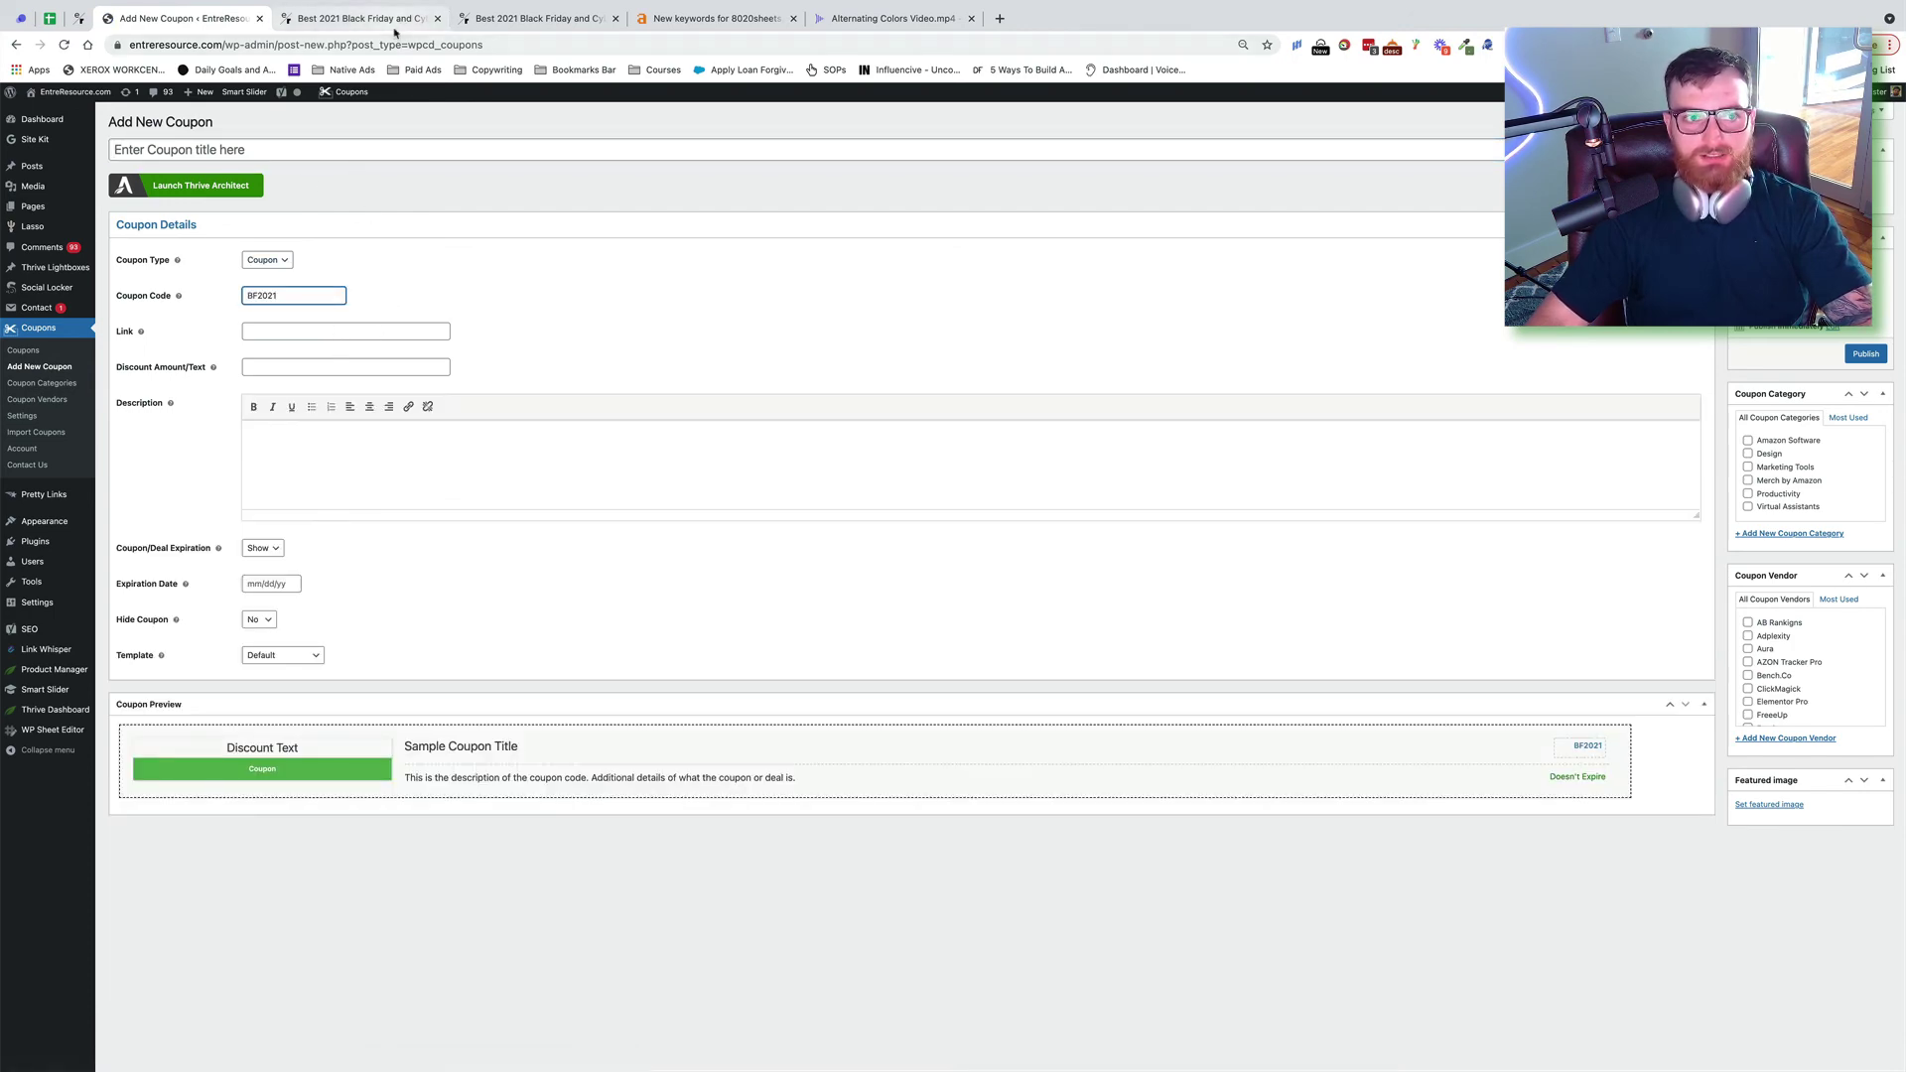
click(357, 17)
click(779, 536)
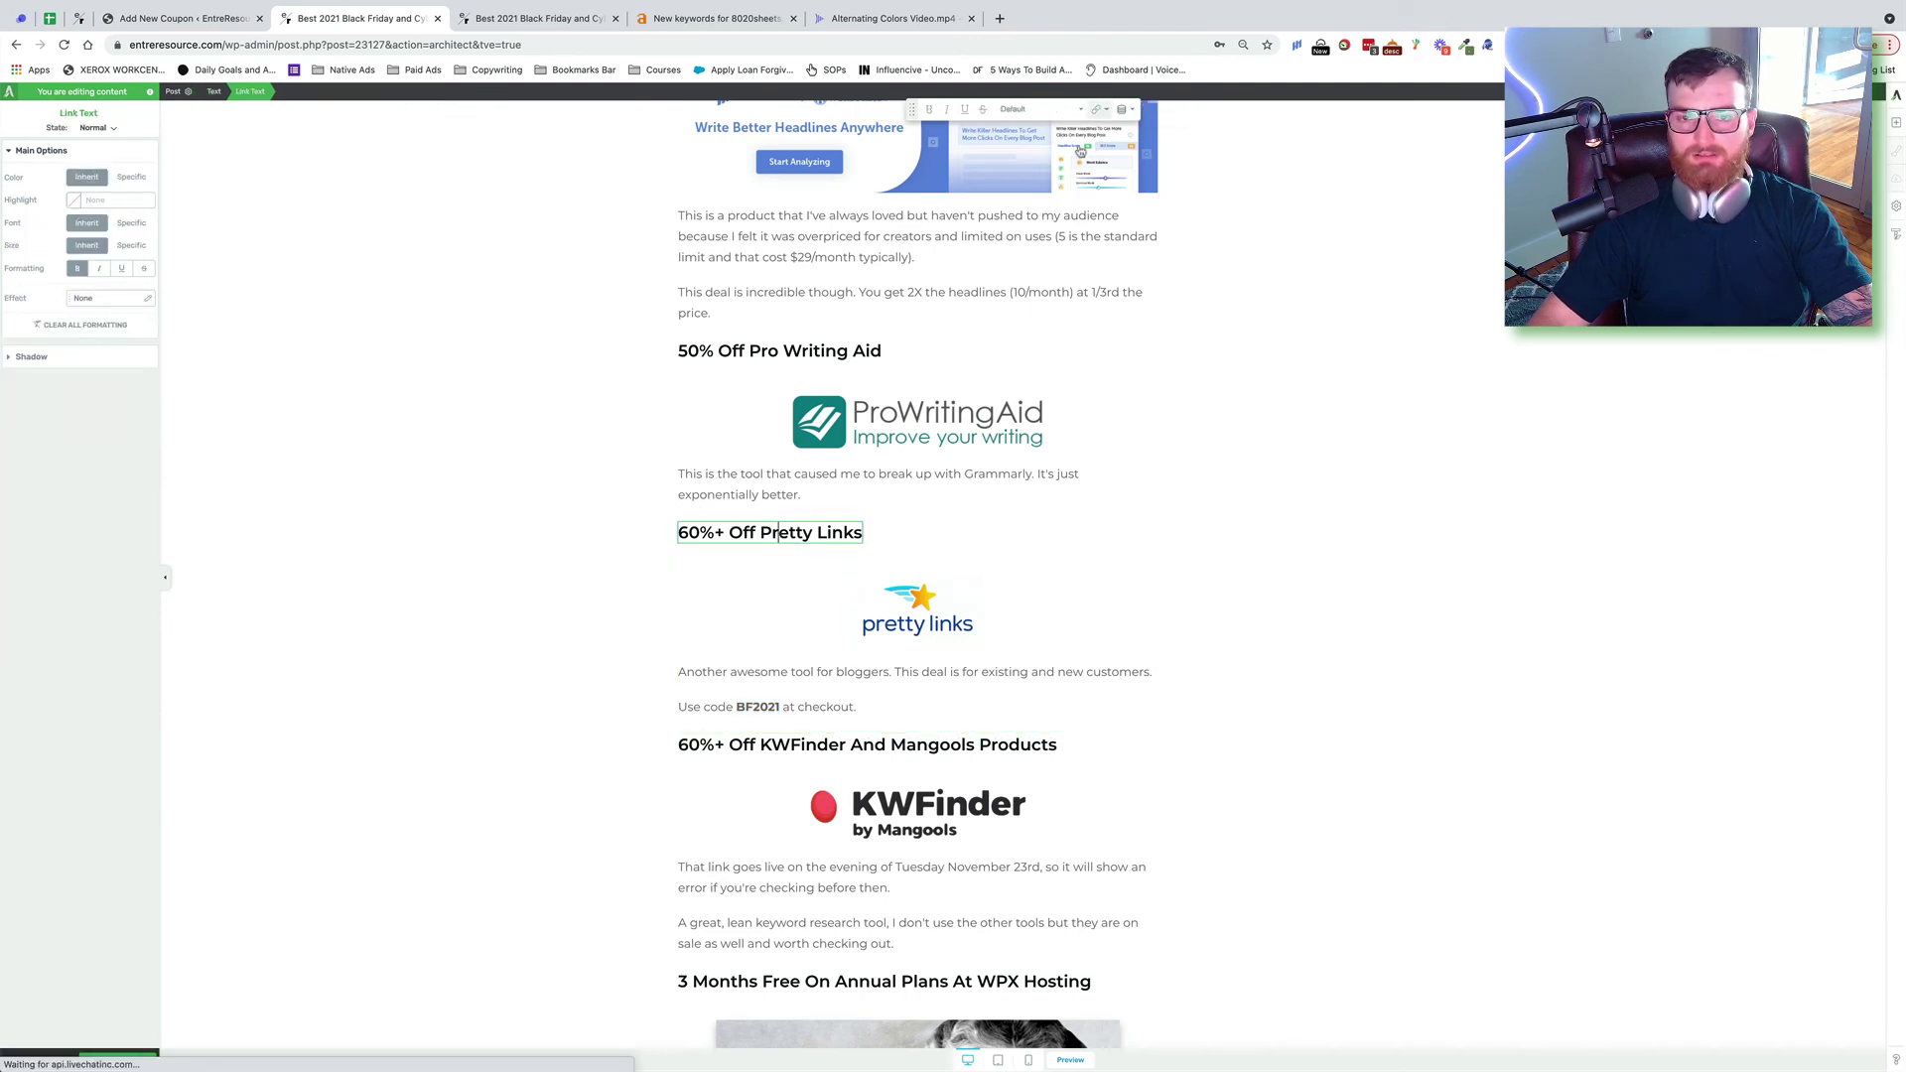
click(1097, 113)
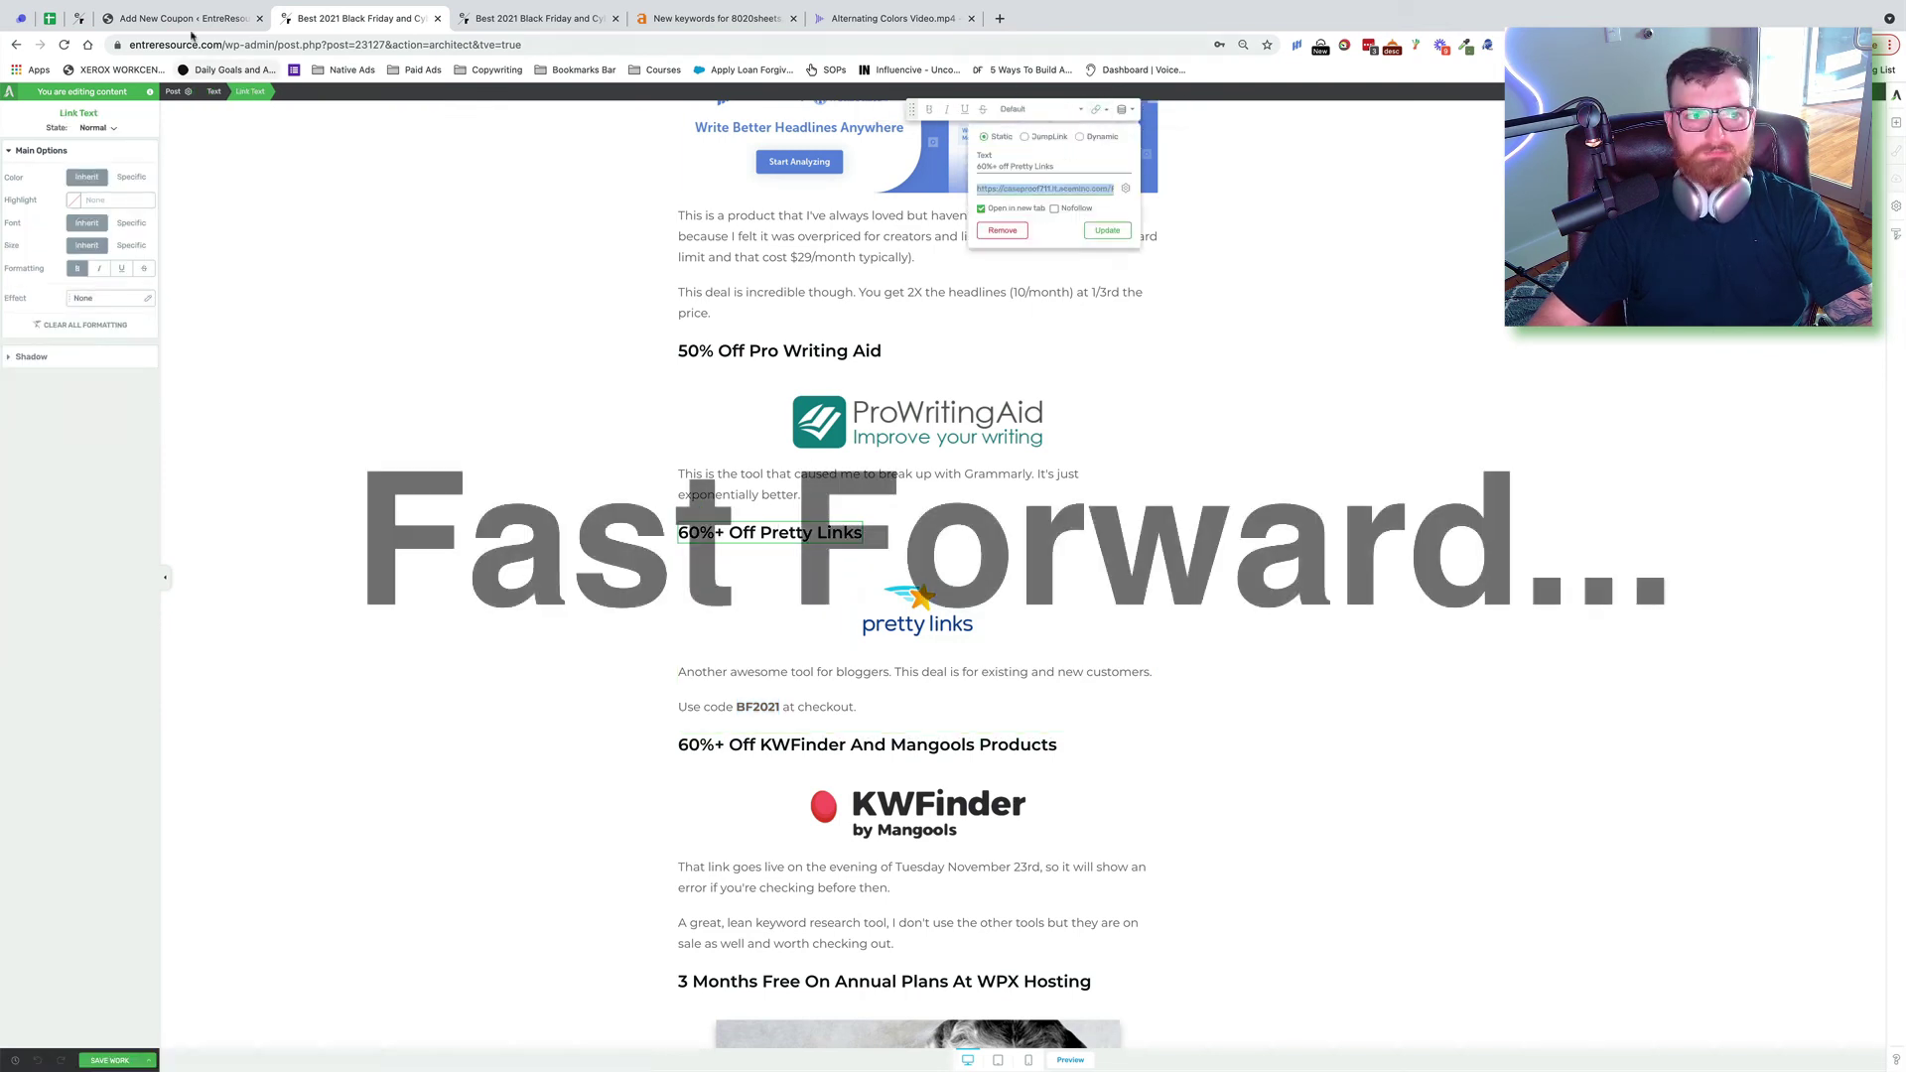
Set the discount text to '60% off All Pretty Links Plans'
click(183, 18)
click(299, 366)
text(60% off All Pretty Links Plans)
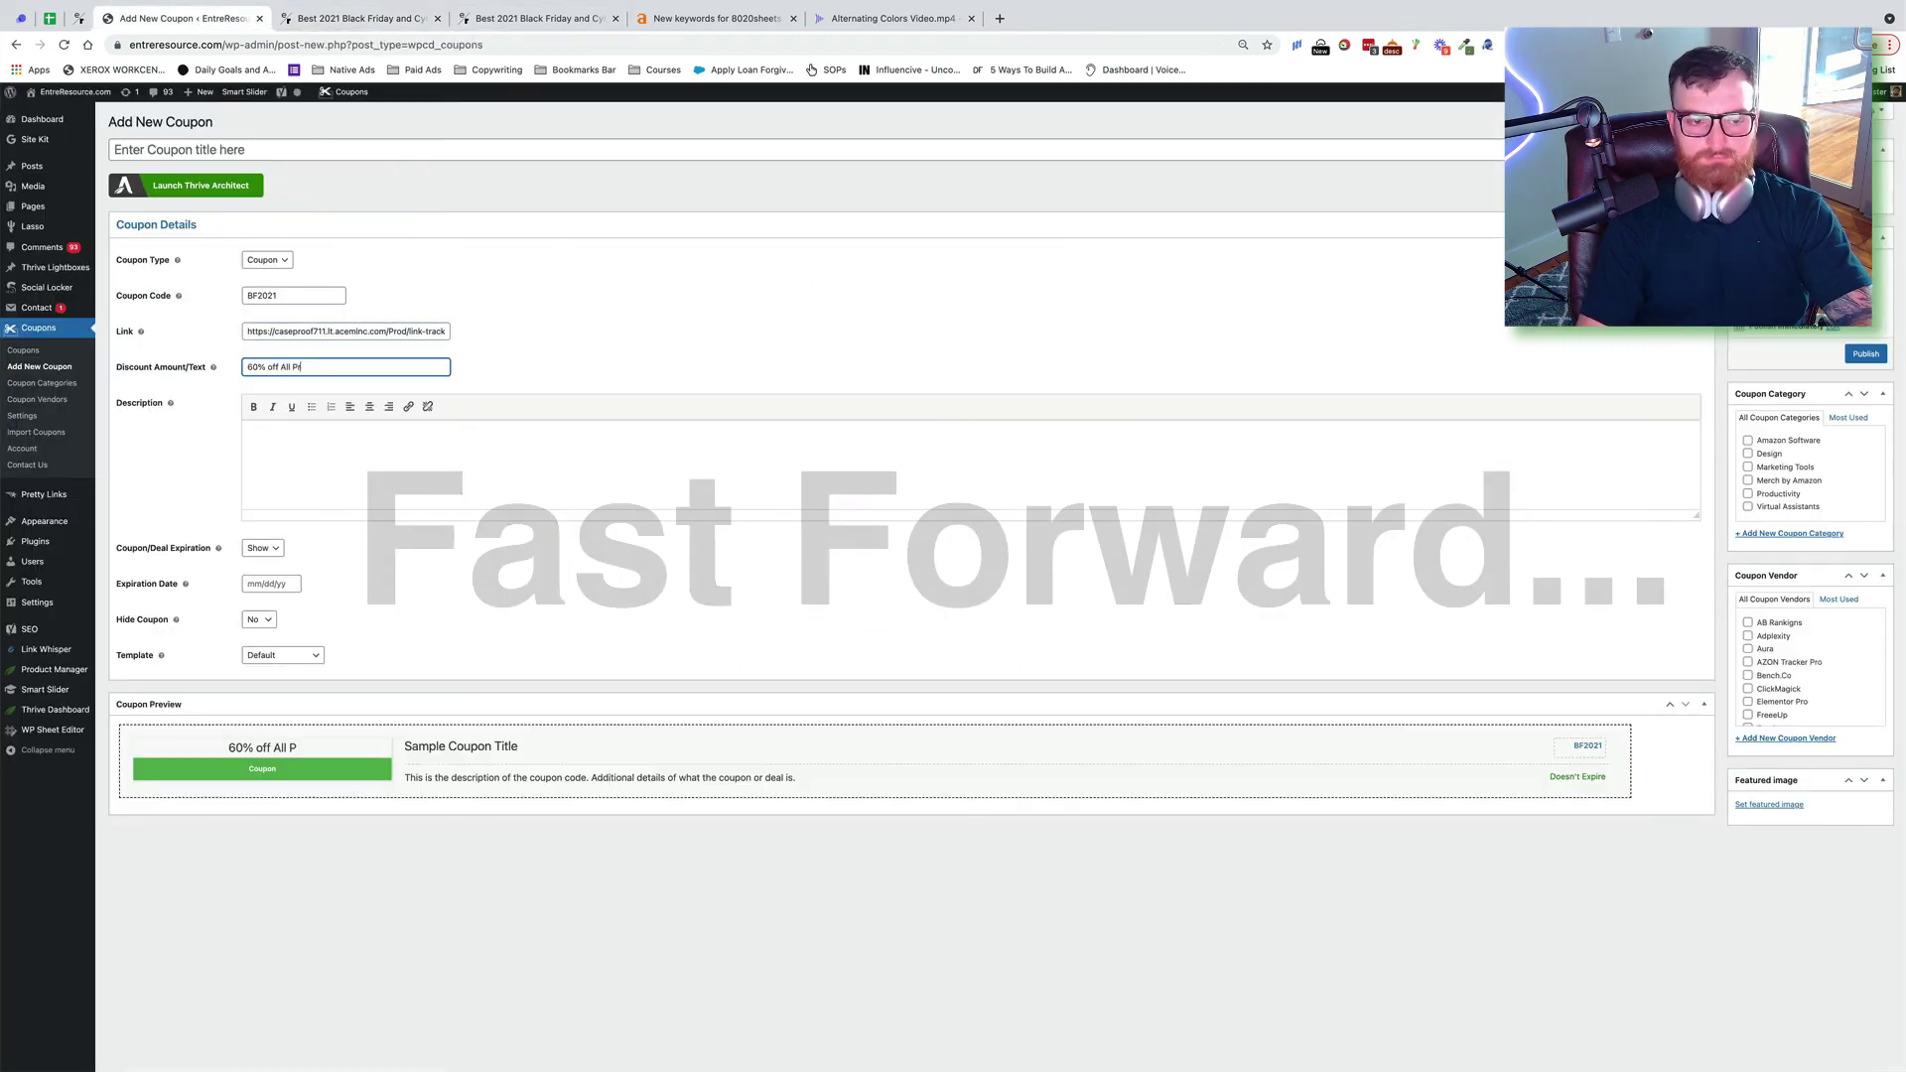
click(358, 18)
click(183, 18)
Title the coupon '60% Off Pretty Links For Black Friday' by editing the earlier Elementor title
click(221, 147)
text(10%-50% Off Elementor Pro For Black Friday)
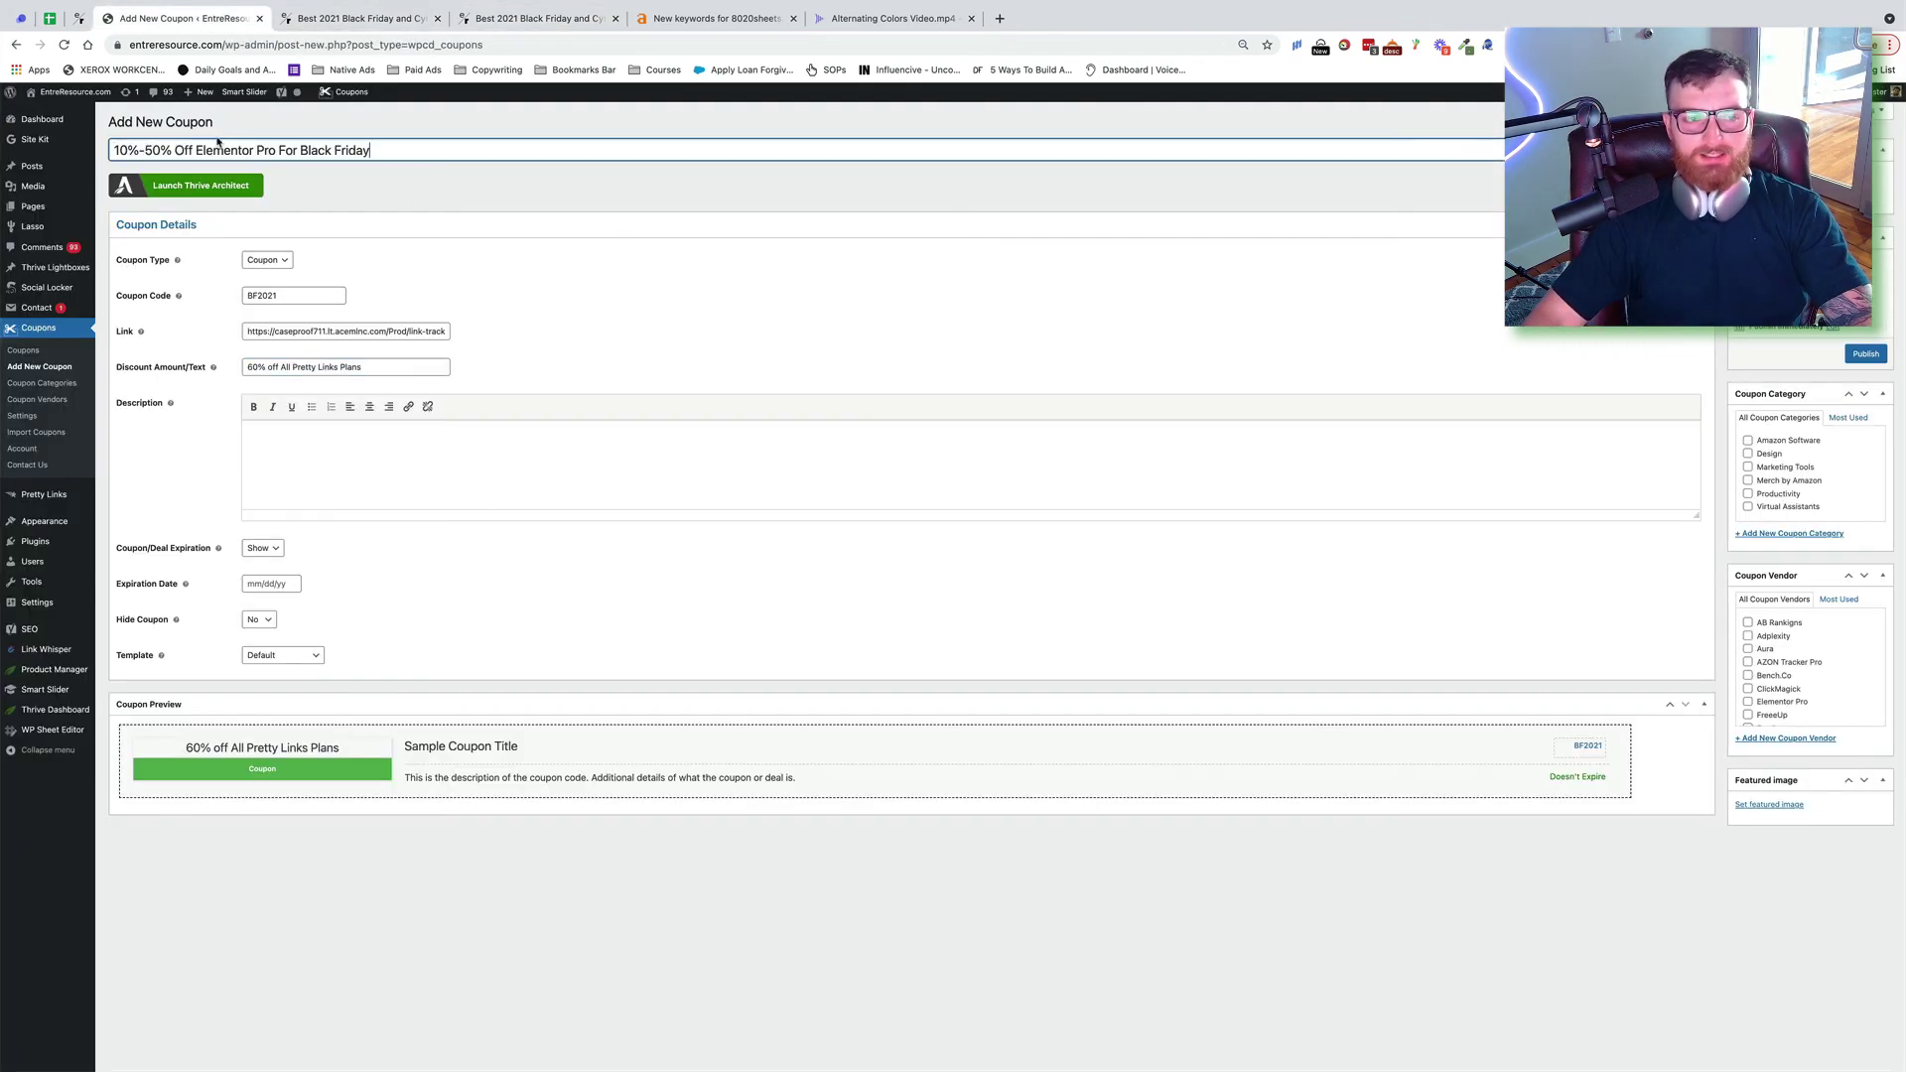
drag(165, 150, 111, 150)
text(60%)
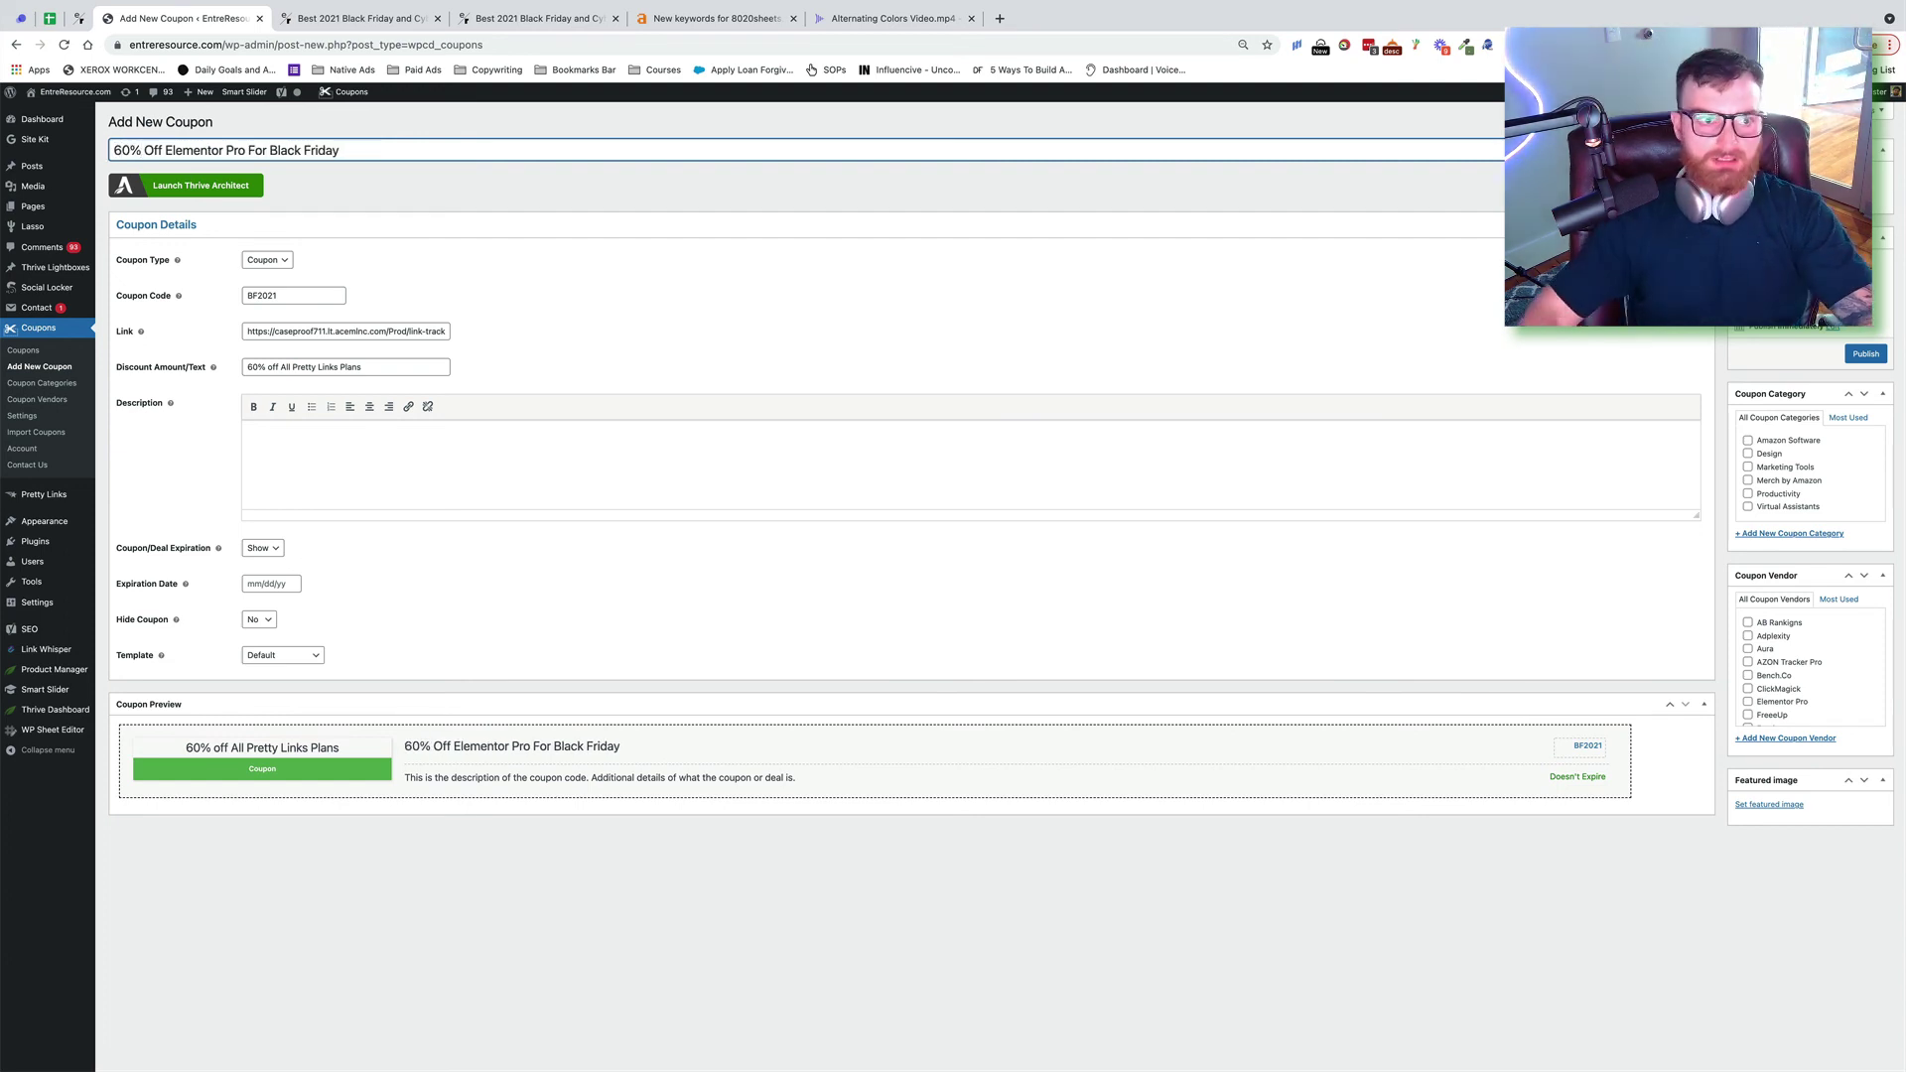
drag(204, 149, 303, 154)
text(Pretty Links)
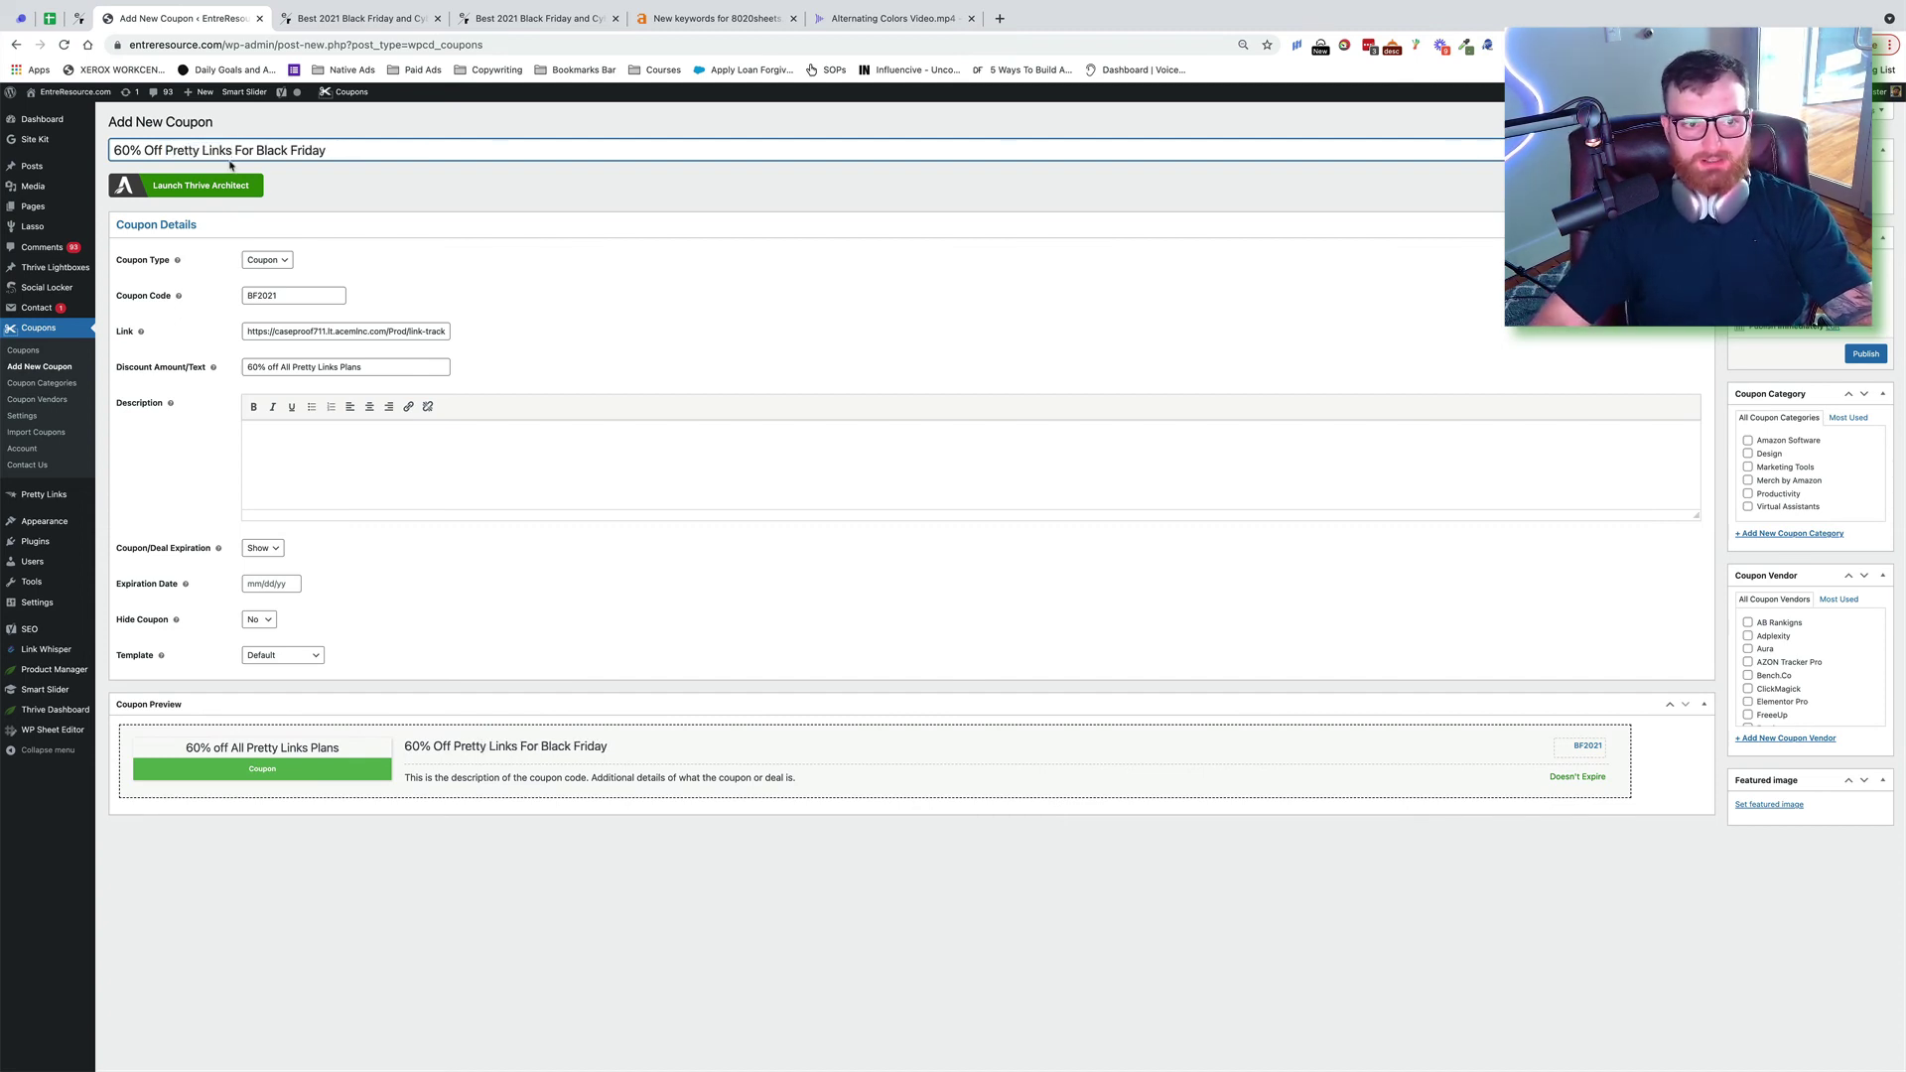
Describe Pretty Links as 'a must have tool for anyone with a Wordpress website' and use Template One
click(356, 479)
text(Pret)
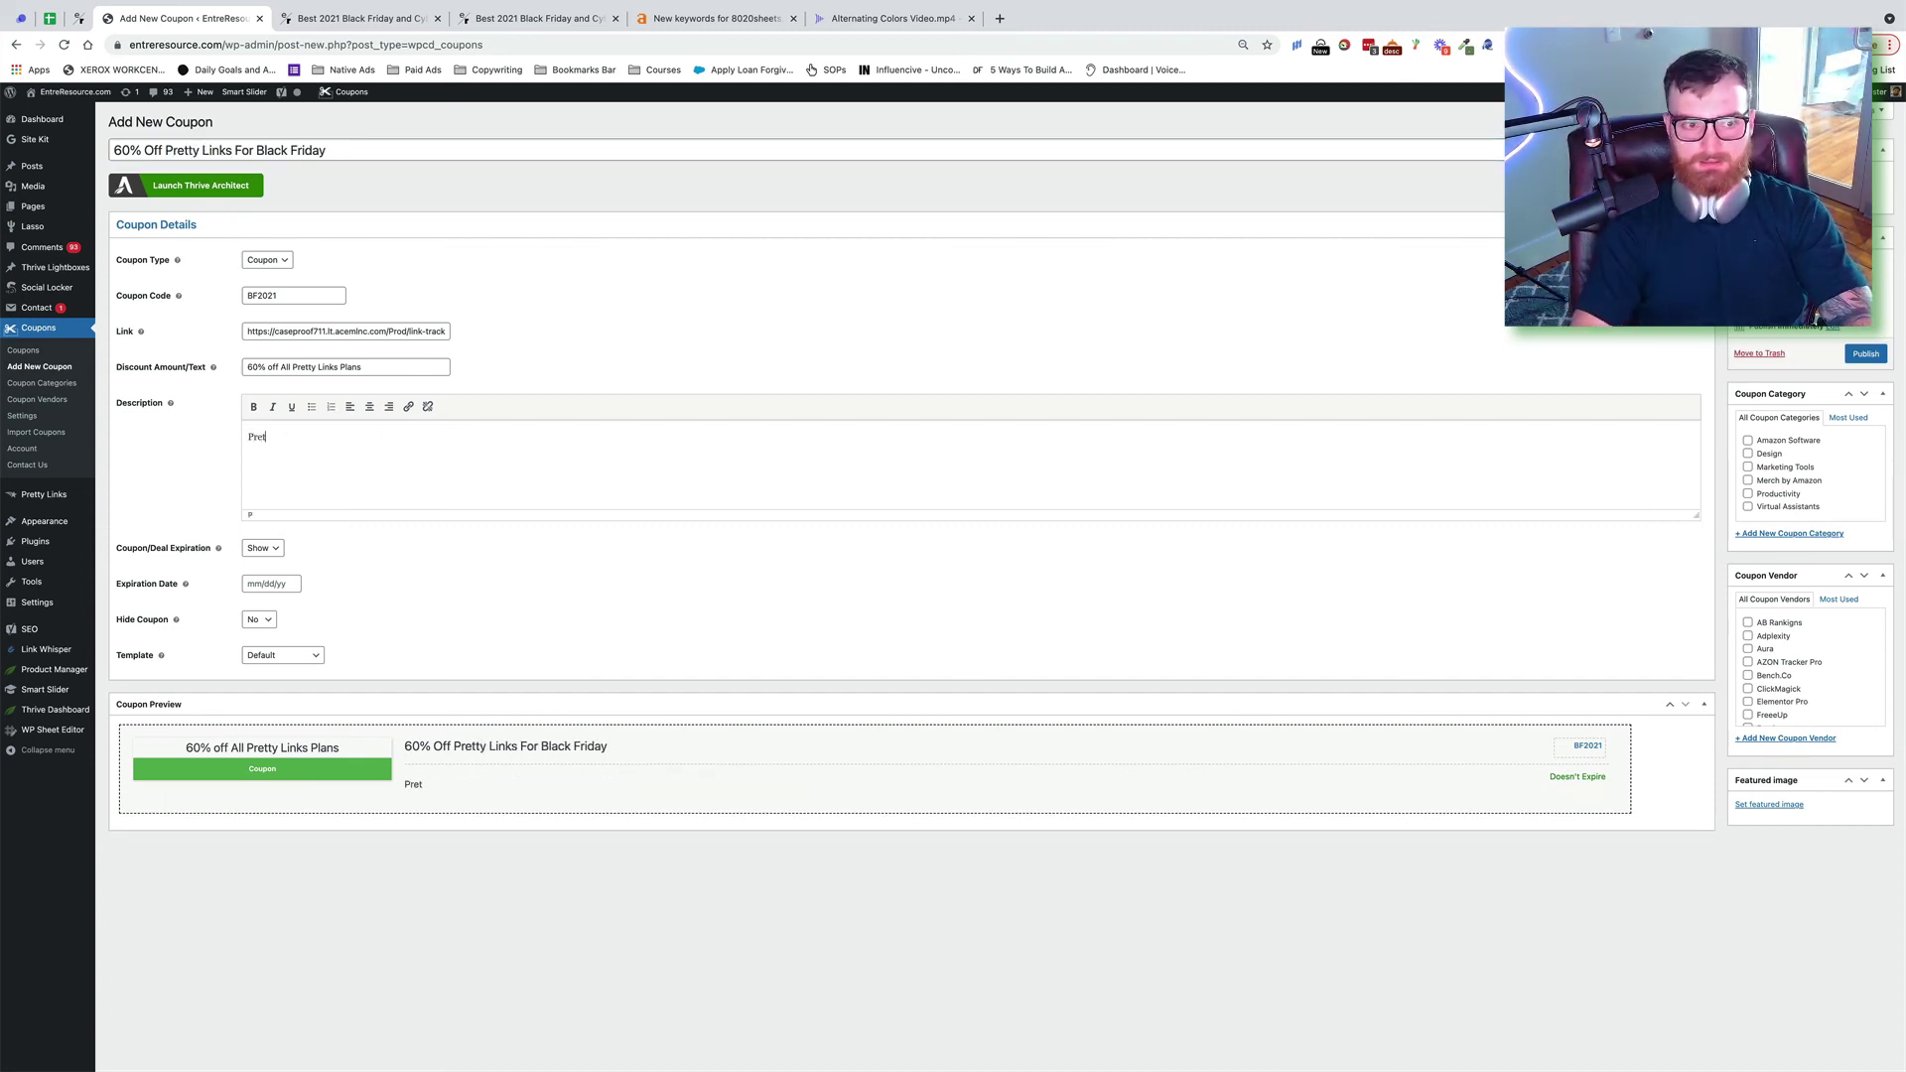
text(ty Links is a must have tool for anyone with a Wordpress website. tH)
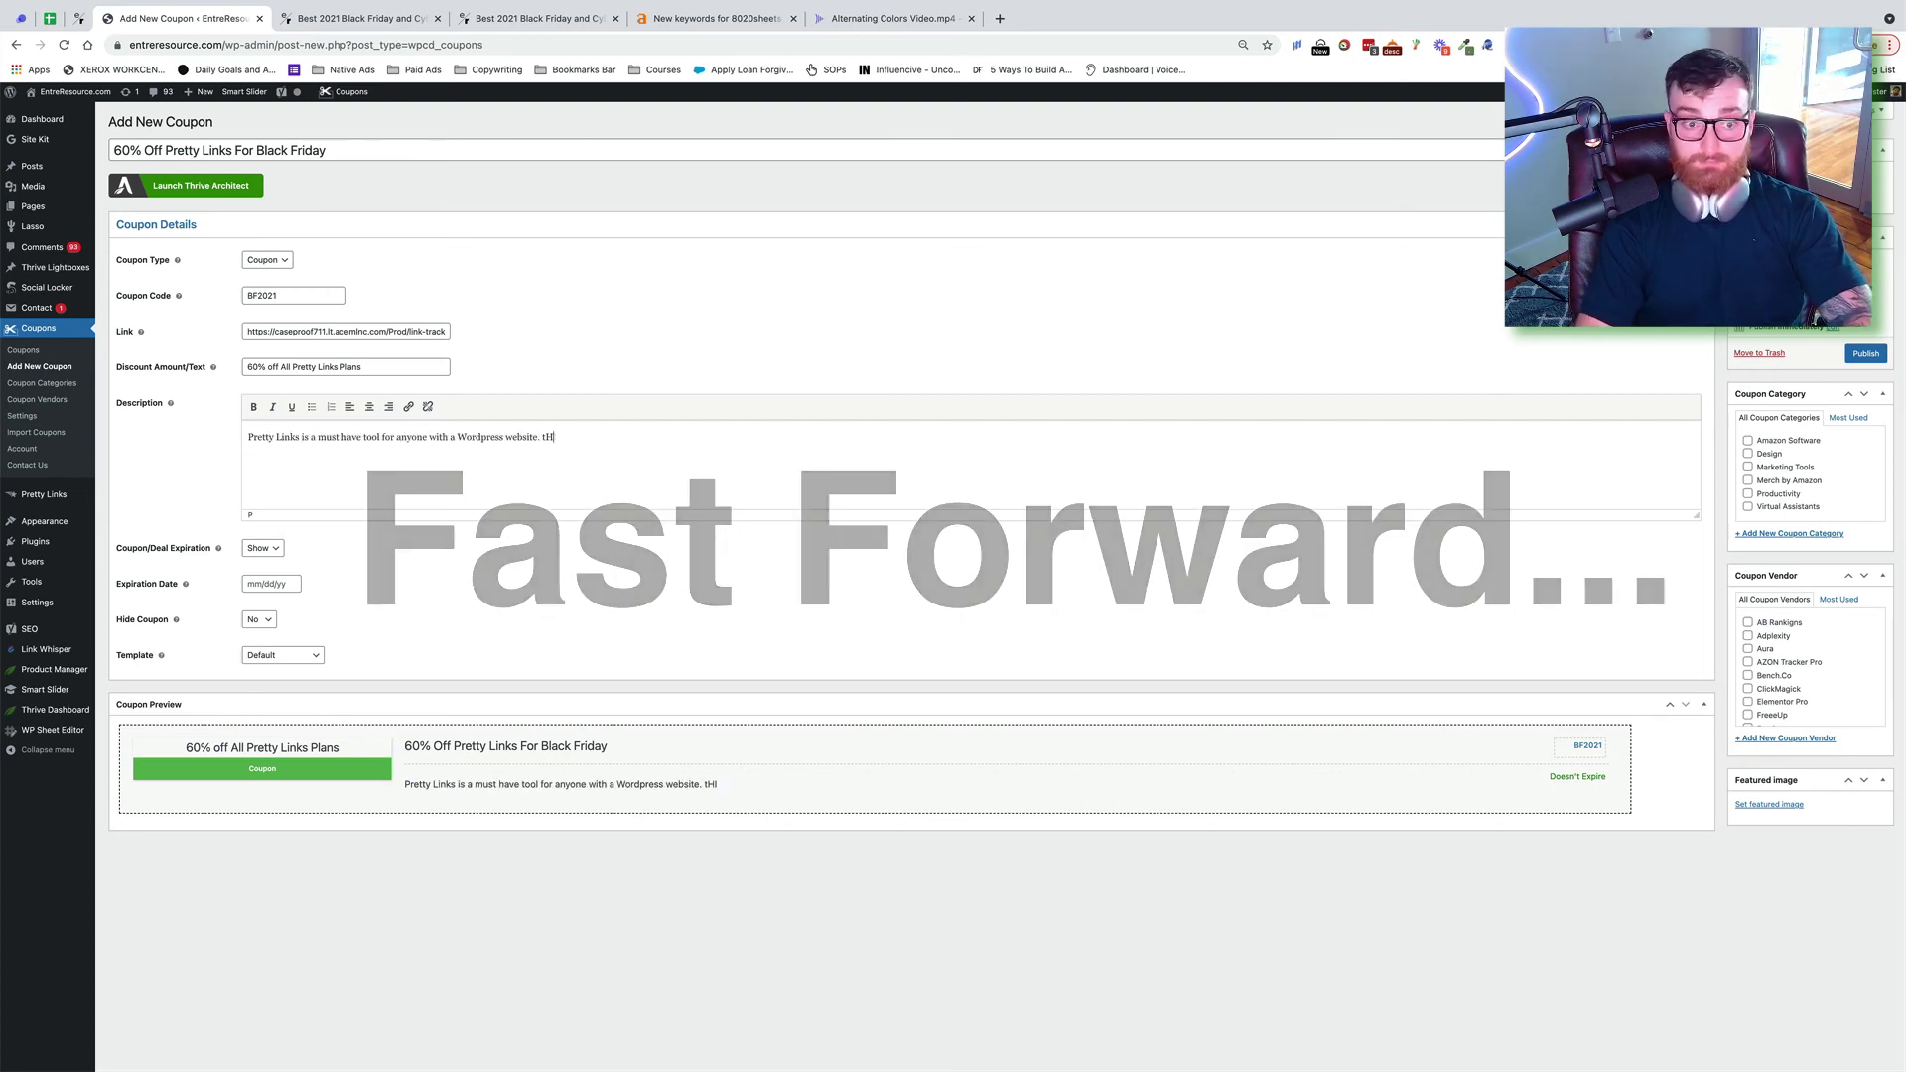
click(287, 655)
click(289, 671)
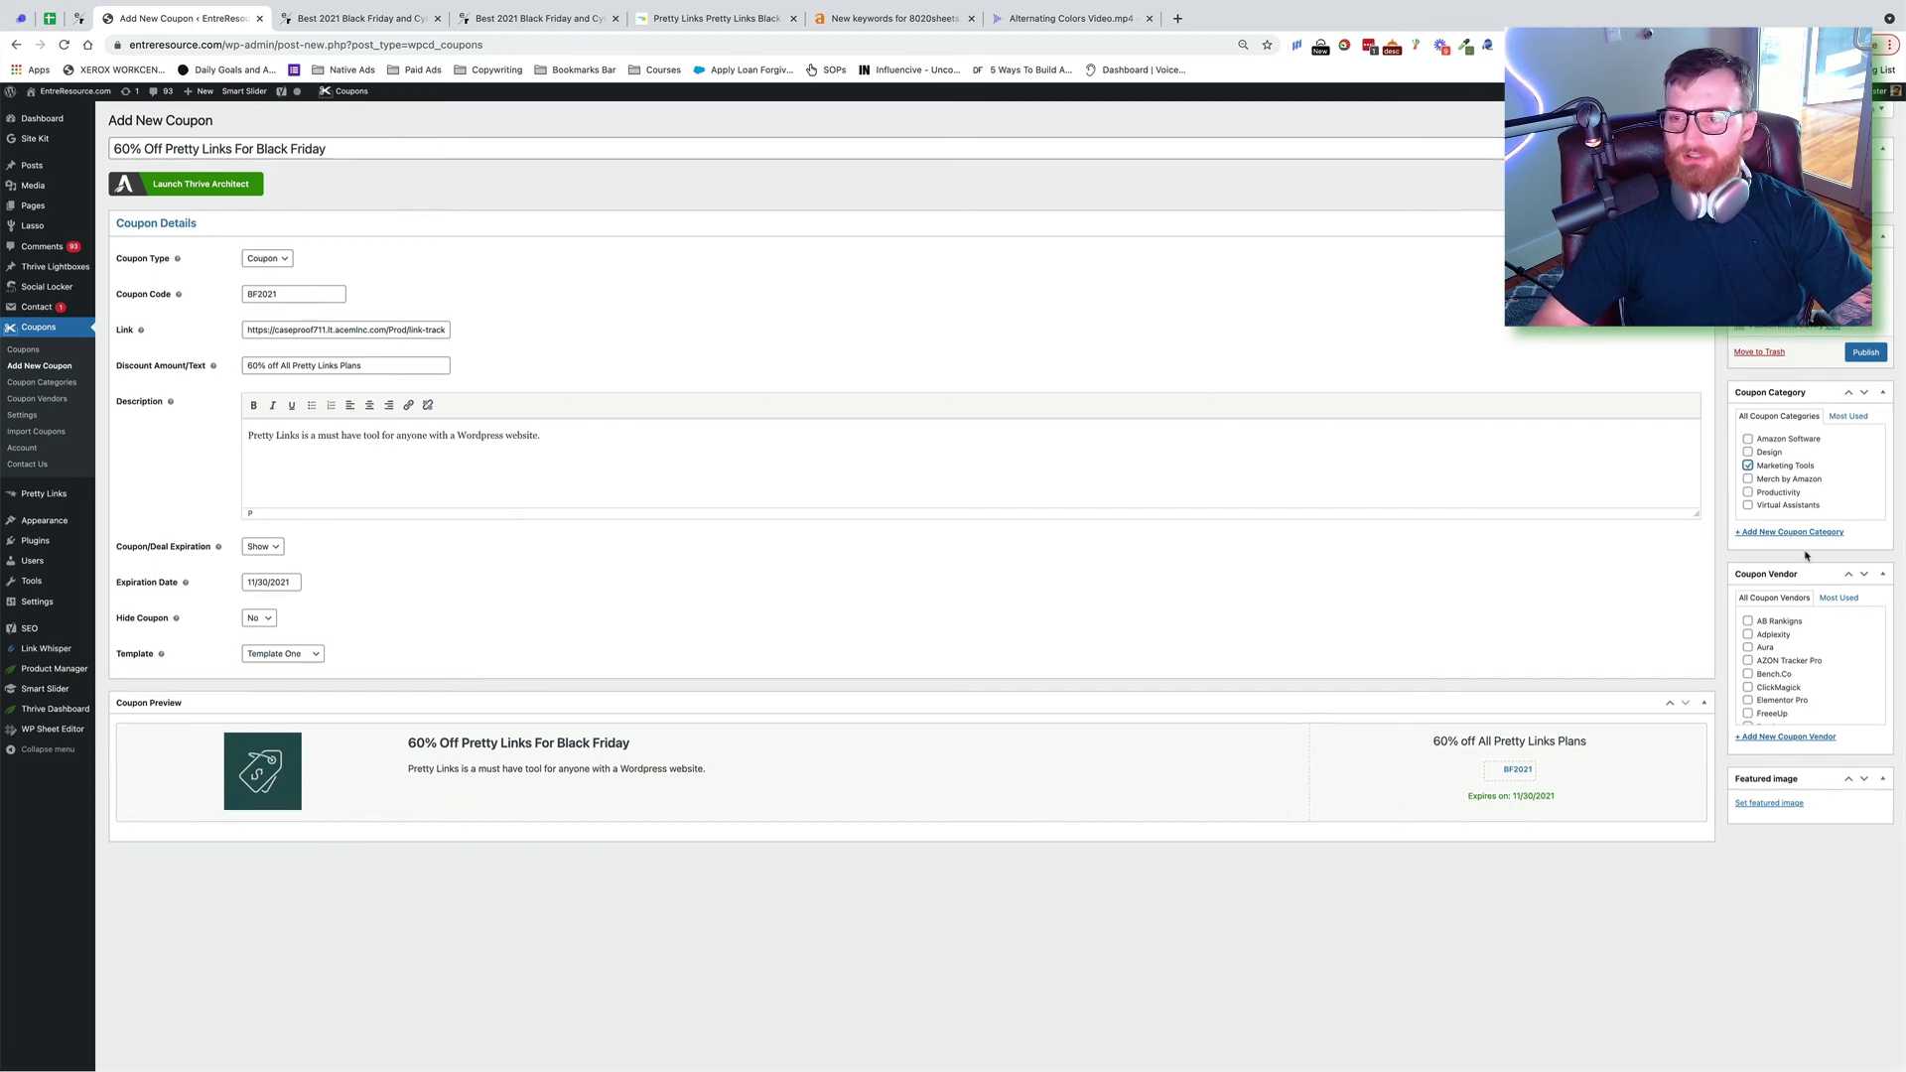
Add a new coupon vendor named 'Pretty Links'
scroll(1836, 683, down, 1)
scroll(1787, 695, down, 8)
scroll(1783, 694, down, 3)
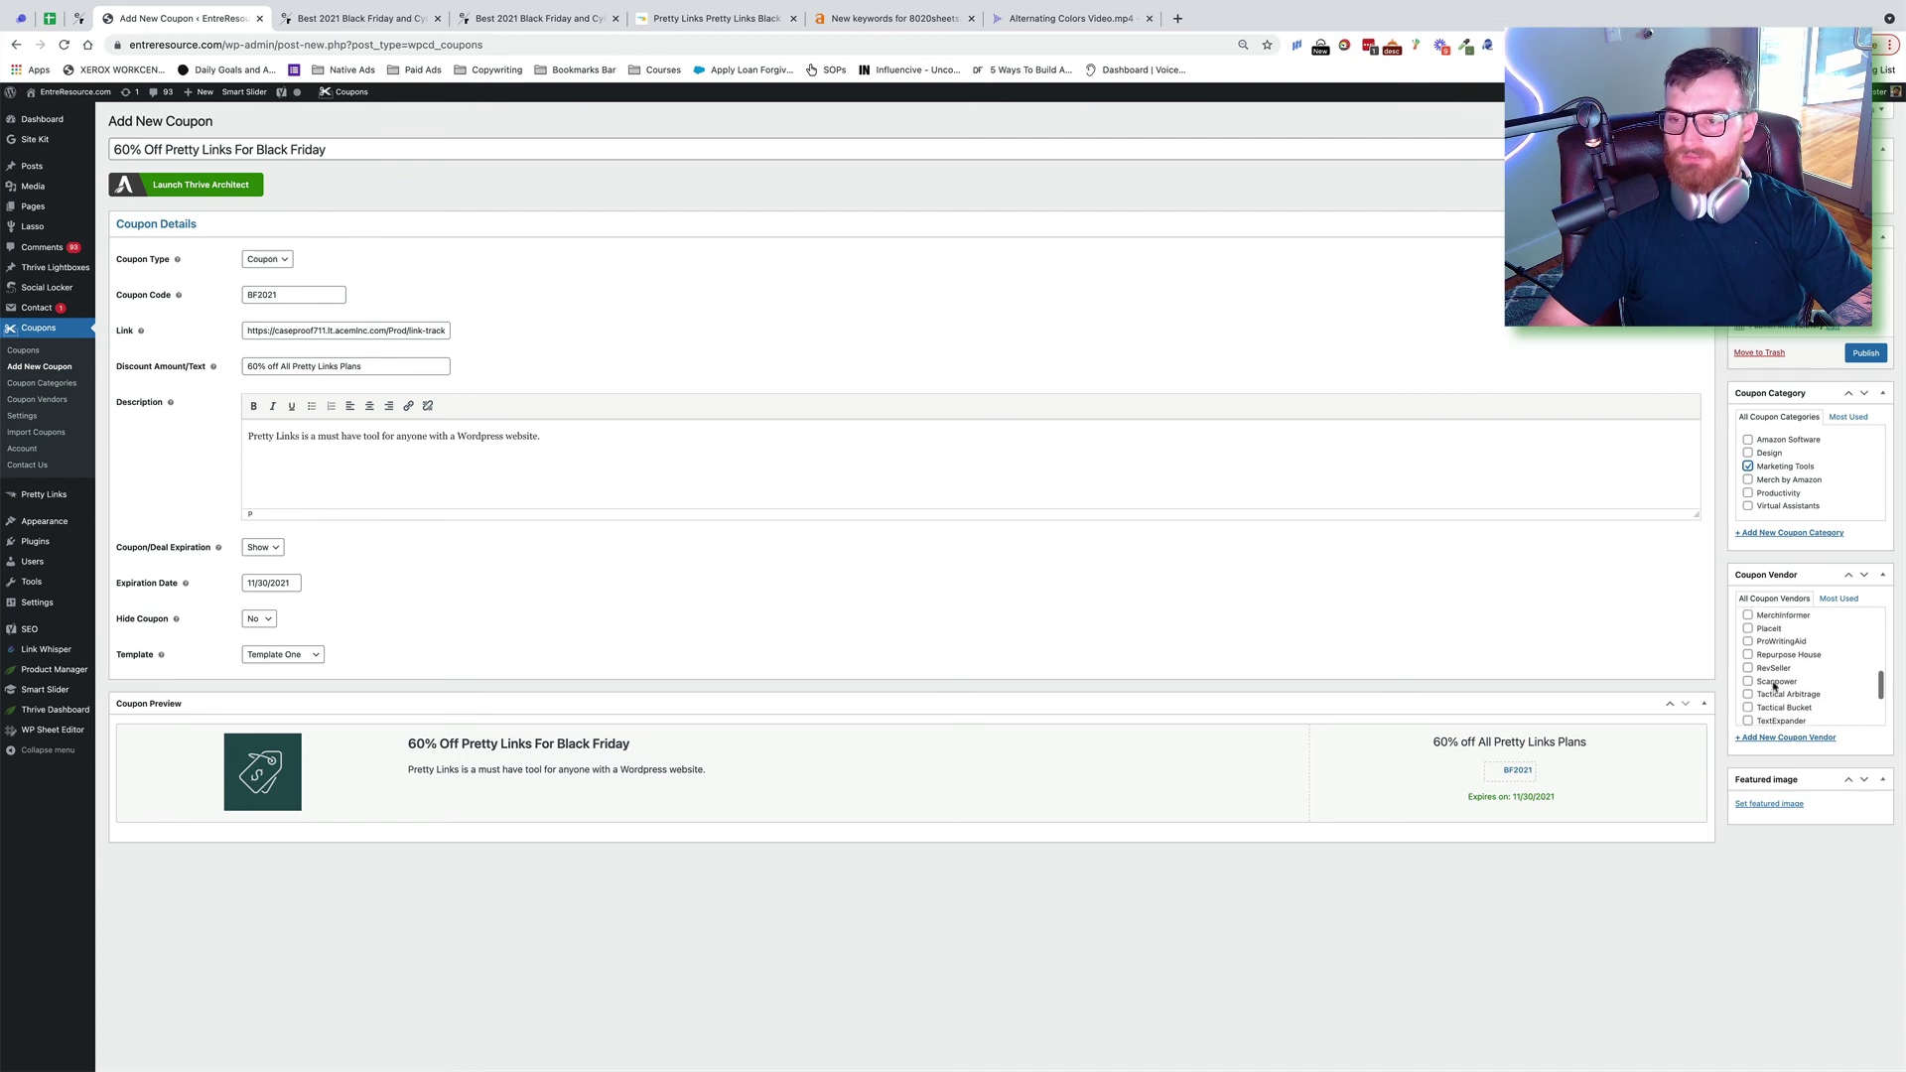
click(1791, 738)
text(Pretty)
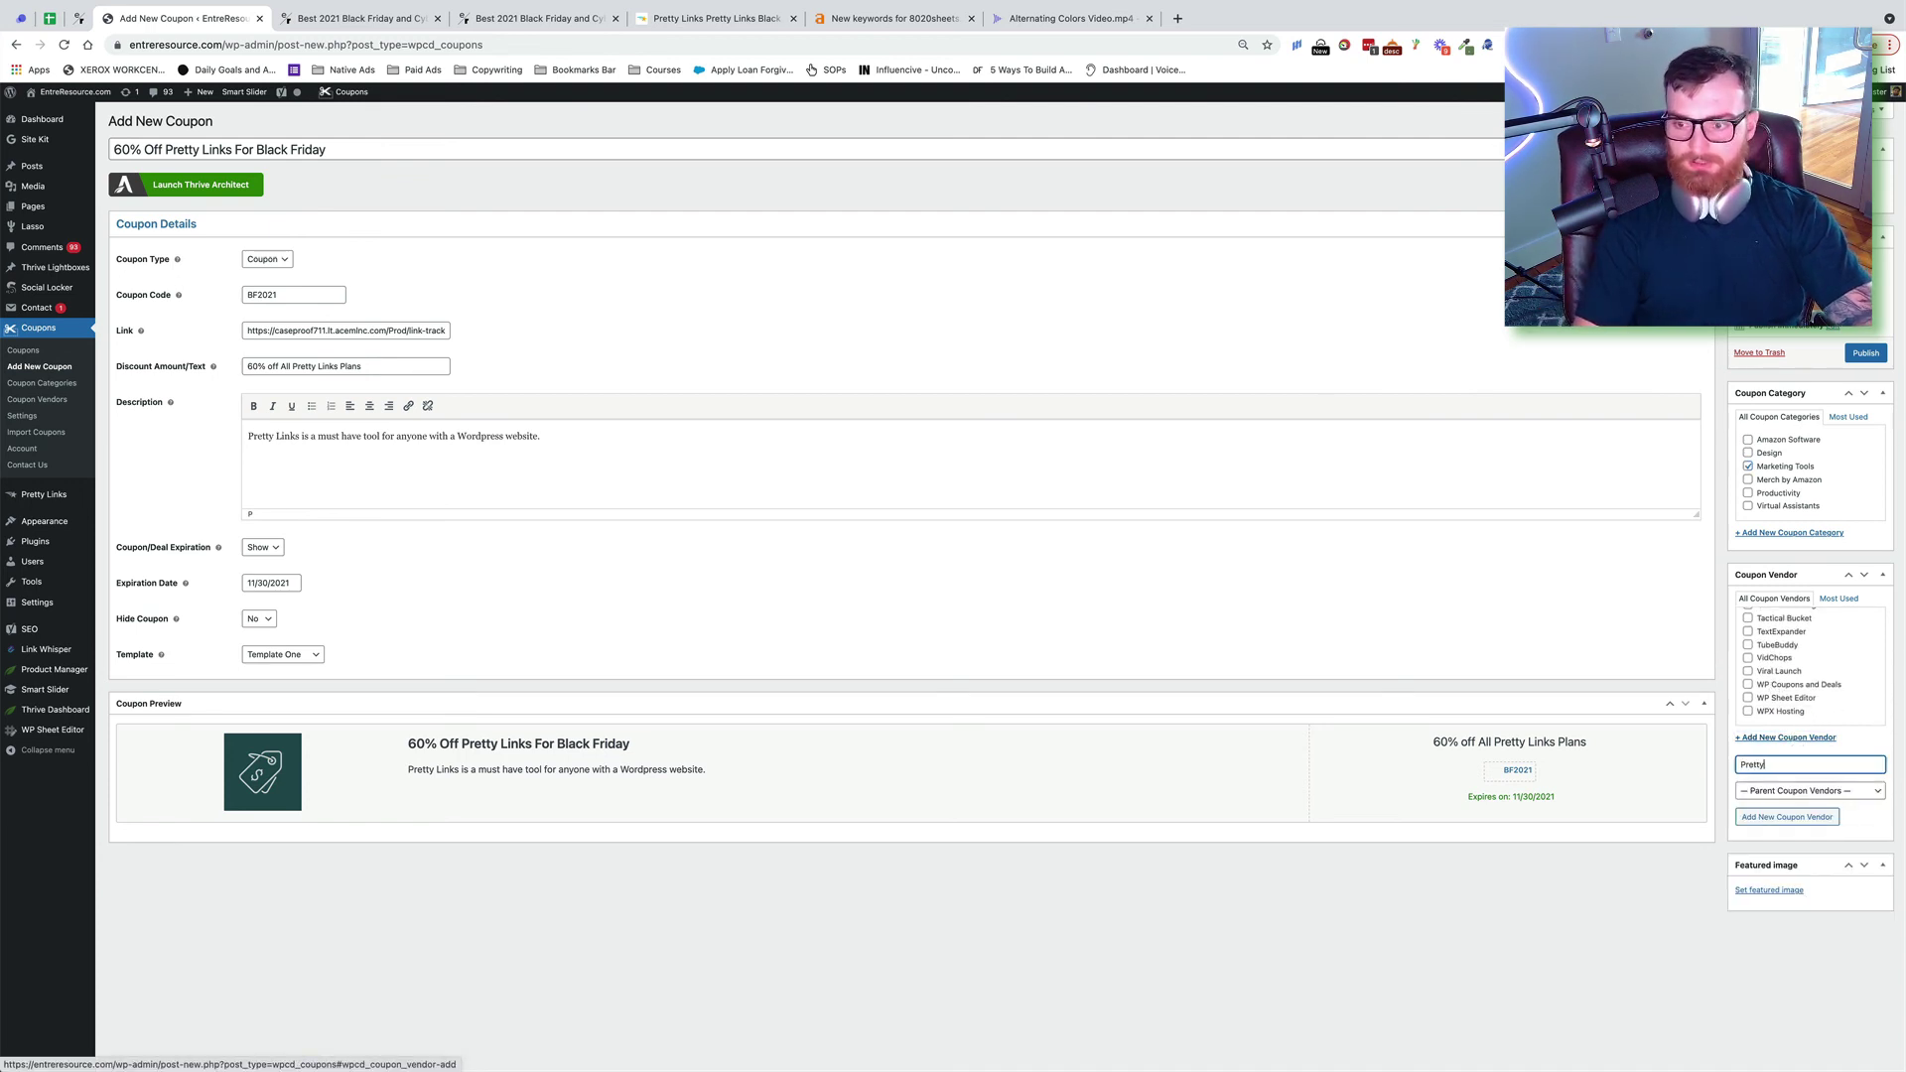
text( Links)
click(1786, 817)
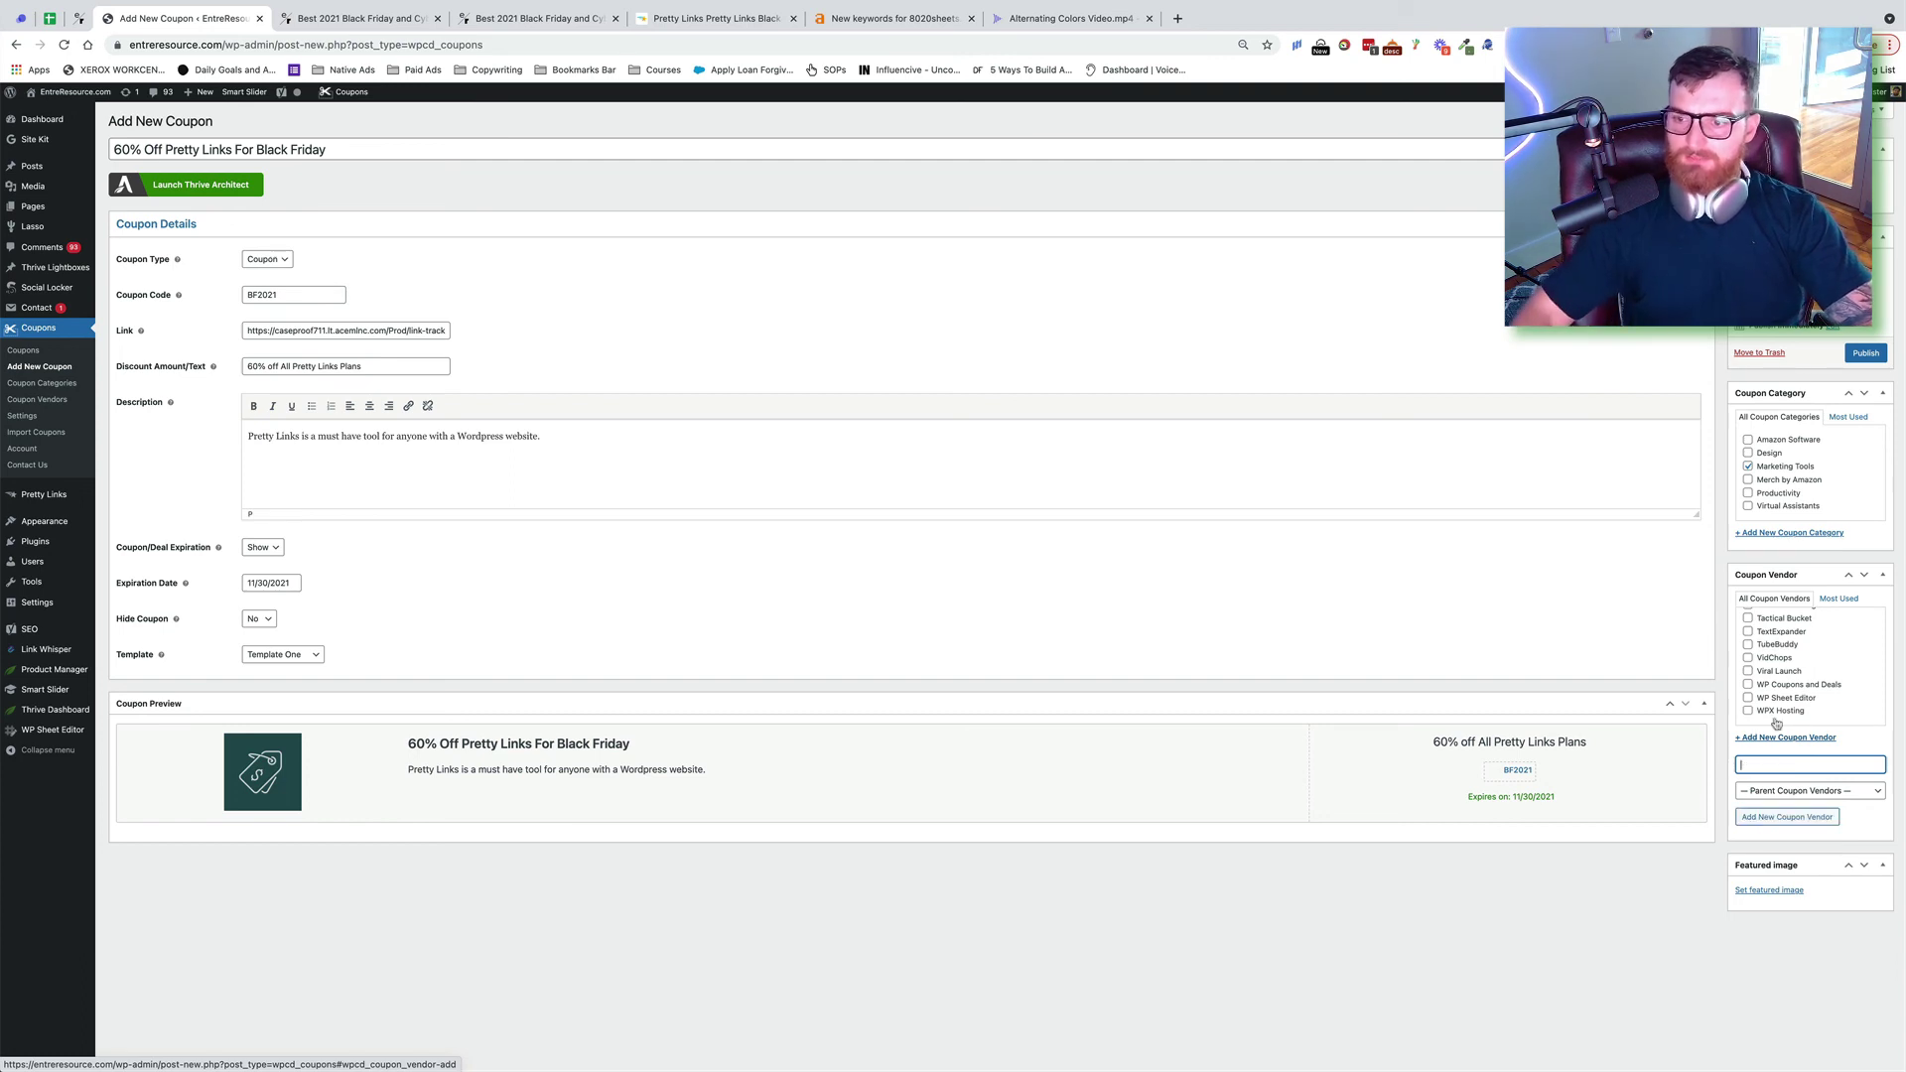
Set the Pretty Links logo as the coupon's featured image and publish the coupon
click(1782, 891)
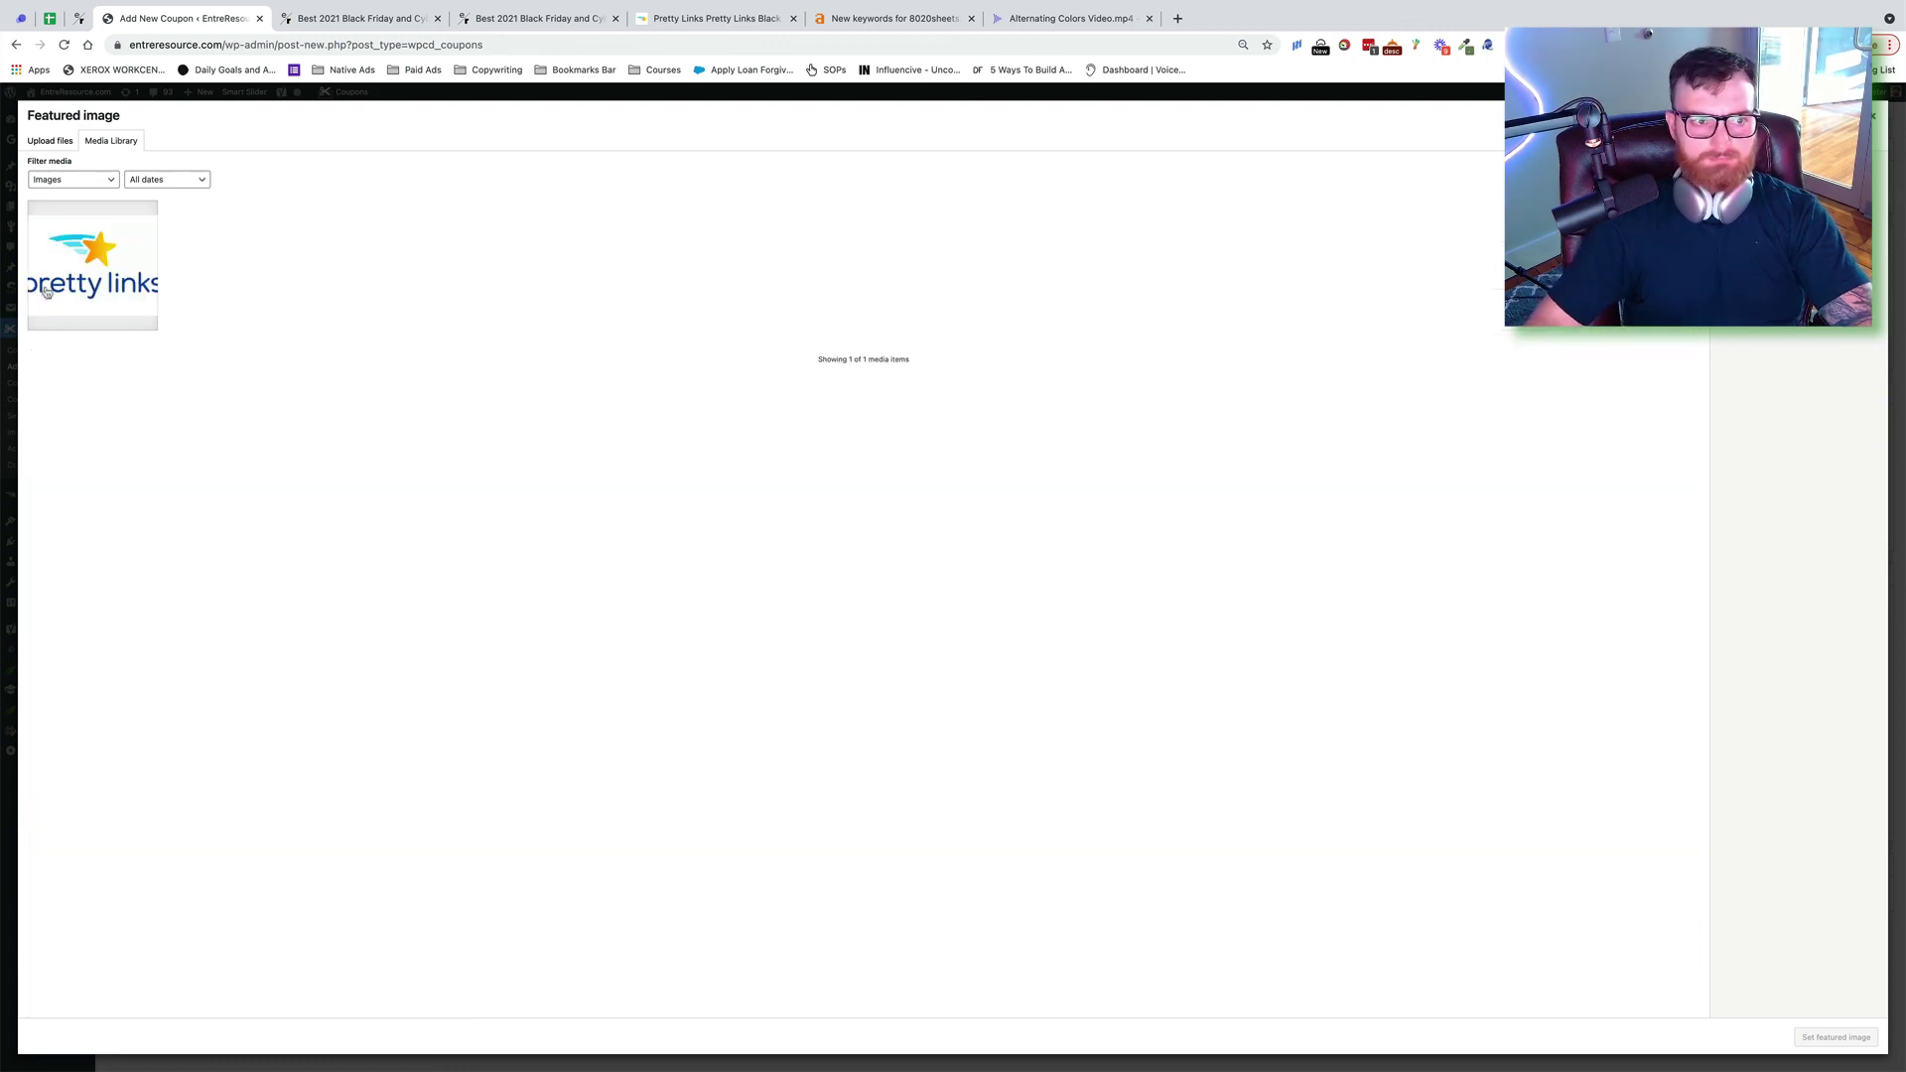
click(48, 286)
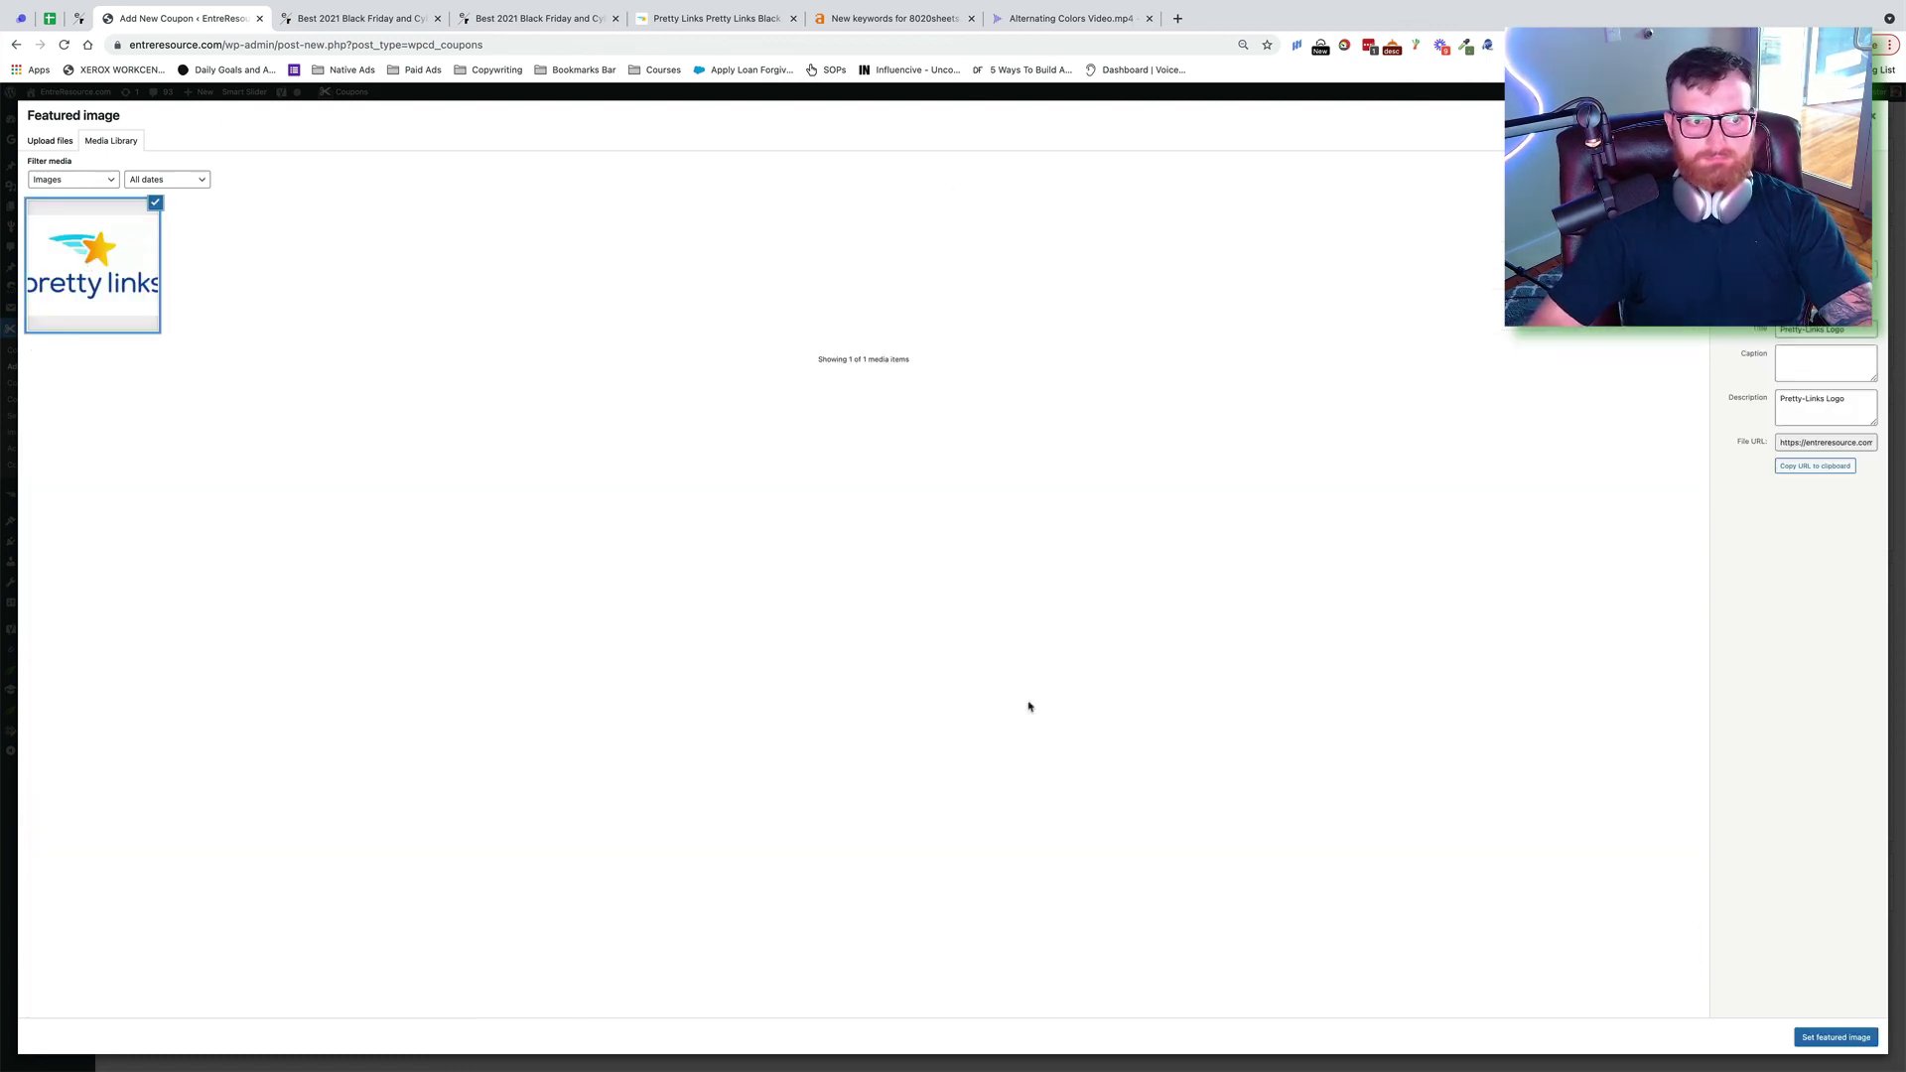
click(1838, 1038)
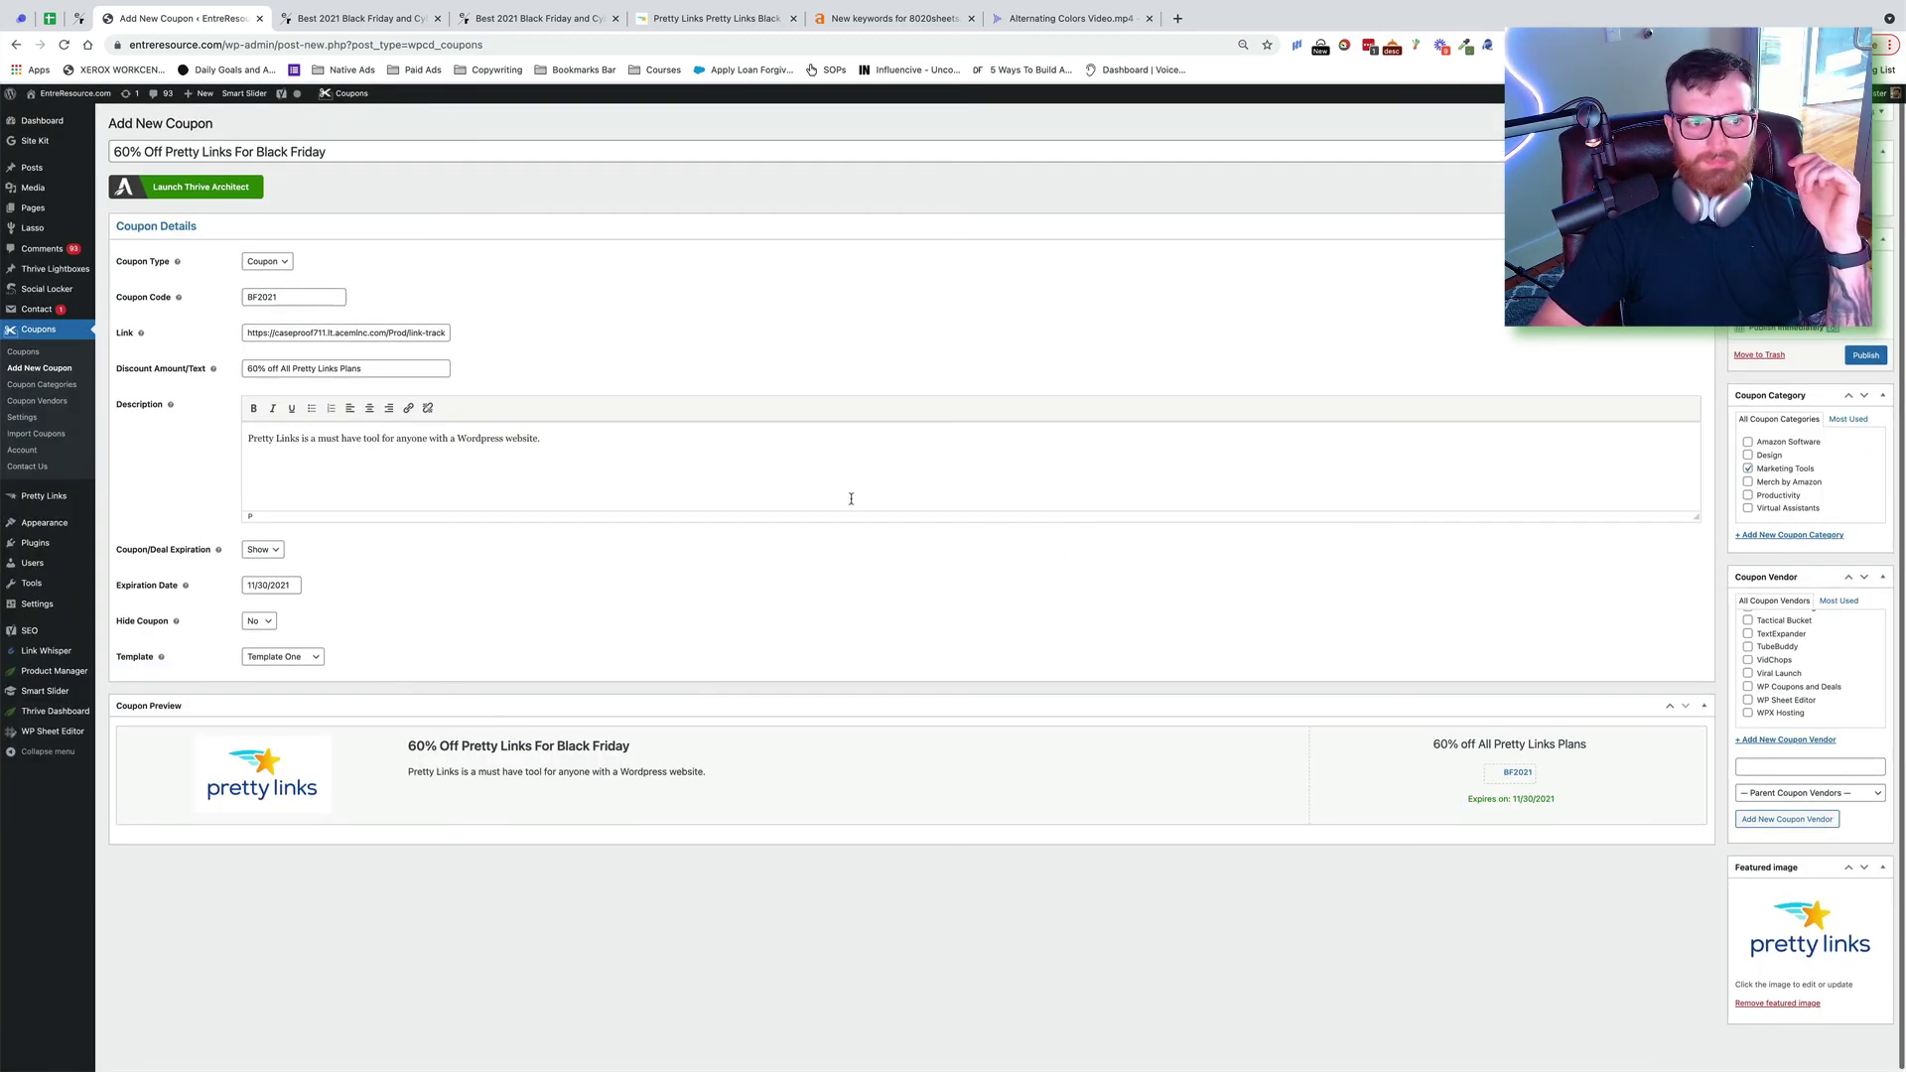
click(1866, 355)
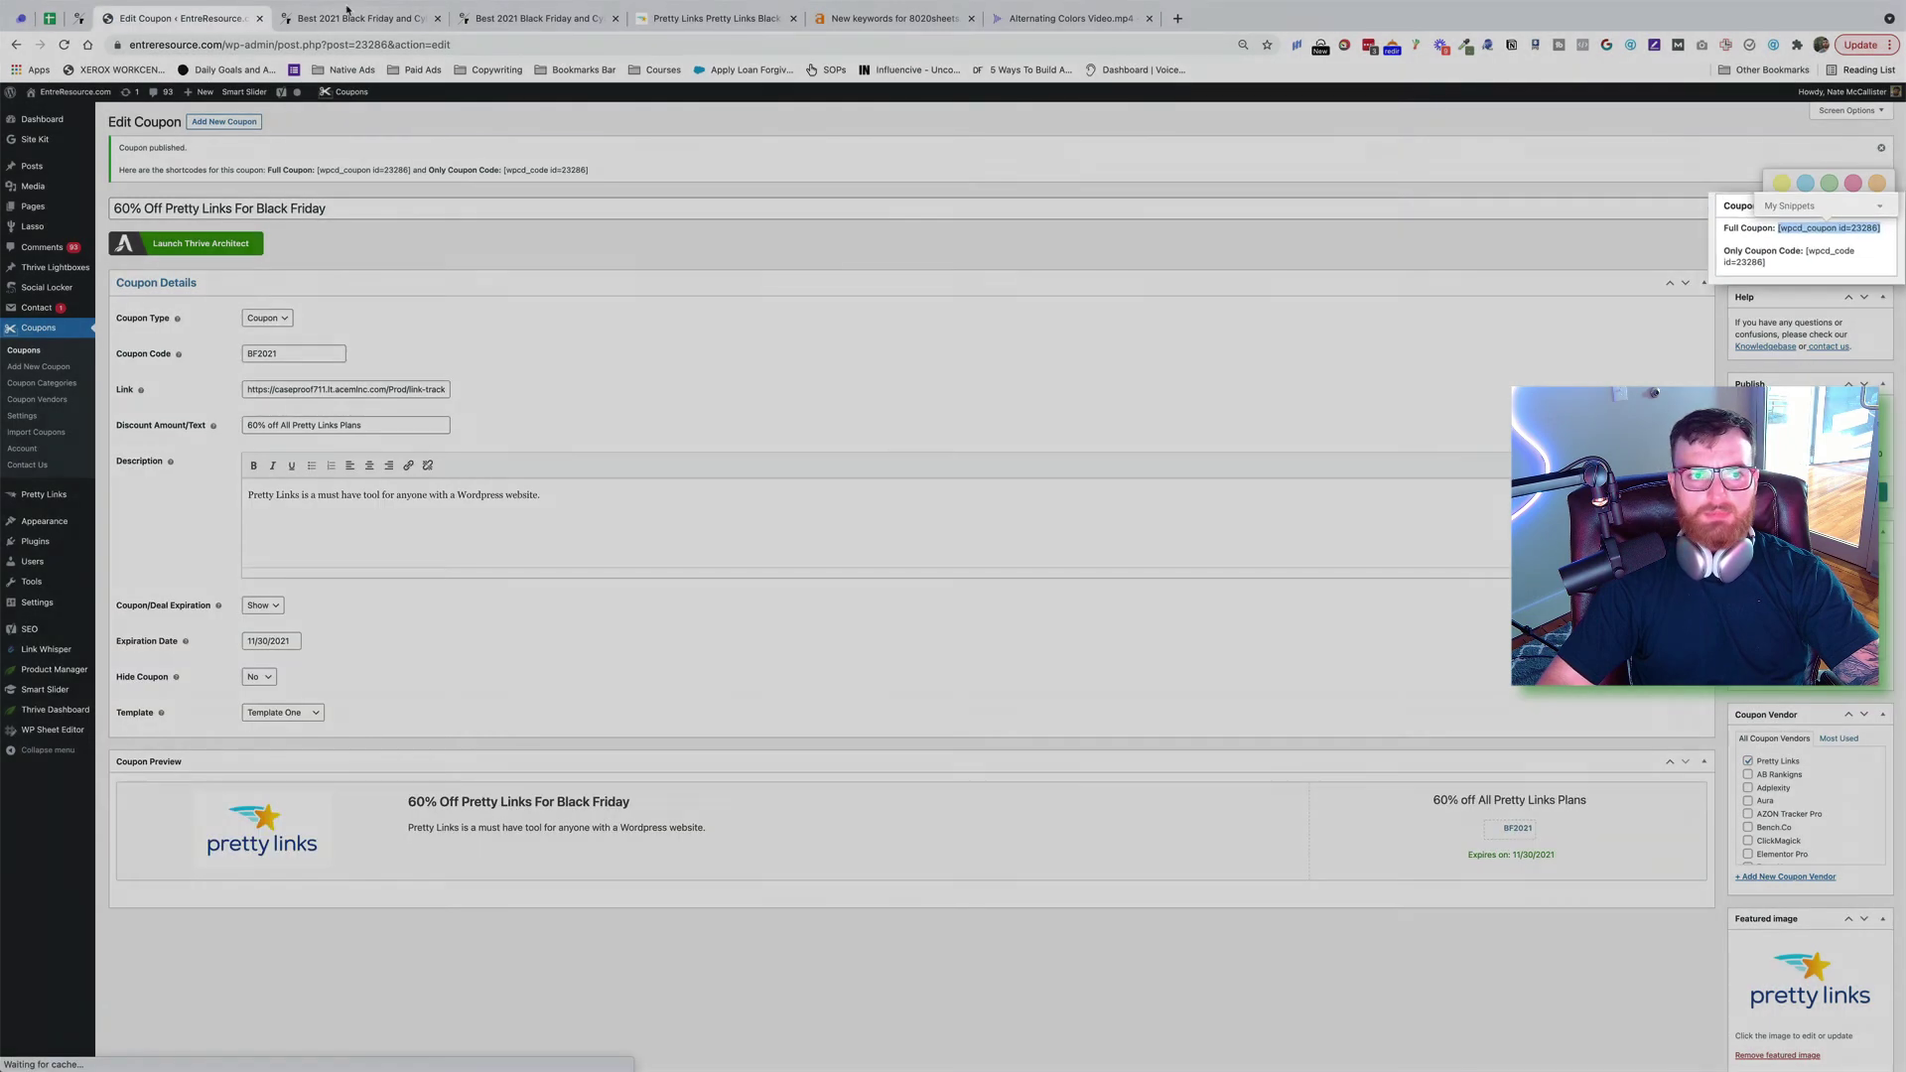
Paste [wpcd_coupon id=23286] on a new line after 'at checkout.' in the Black Friday post and save
click(363, 18)
click(915, 728)
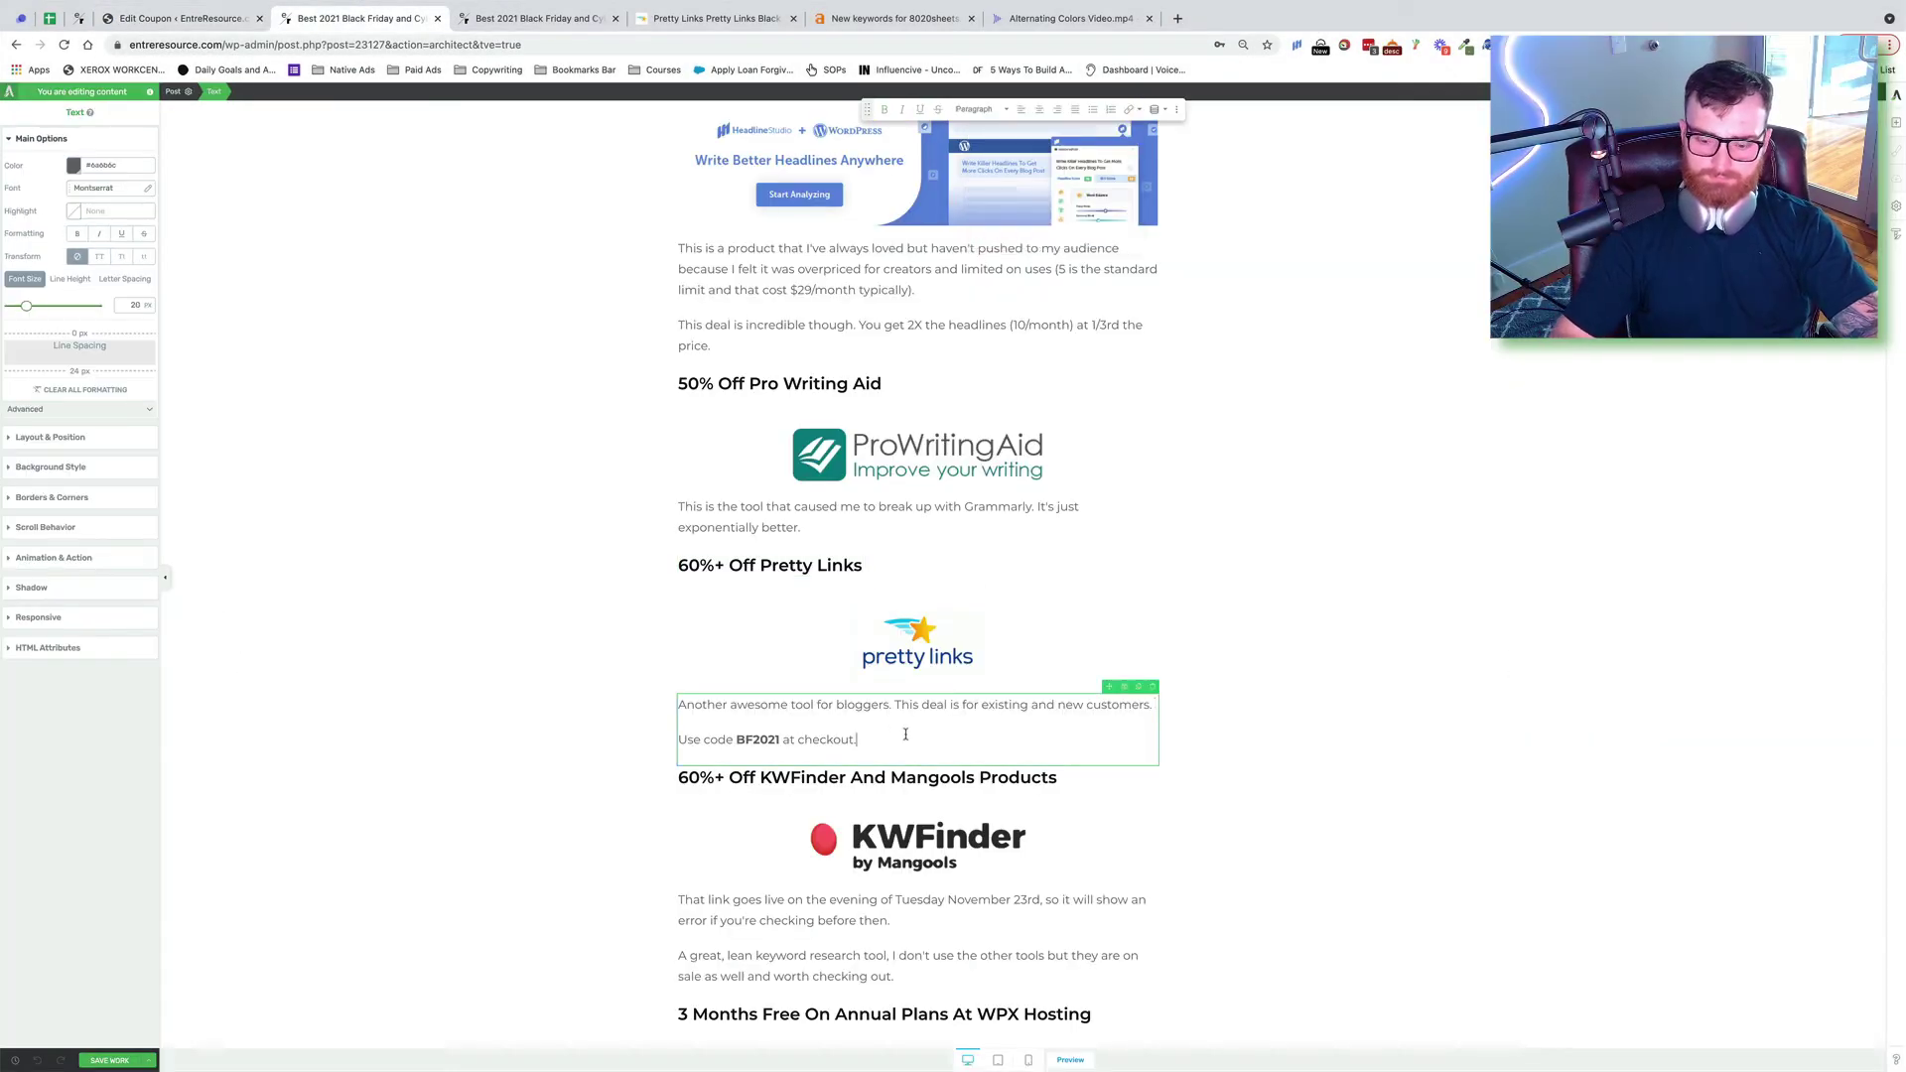
key(Return)
text([wpcd_coupon id=23286])
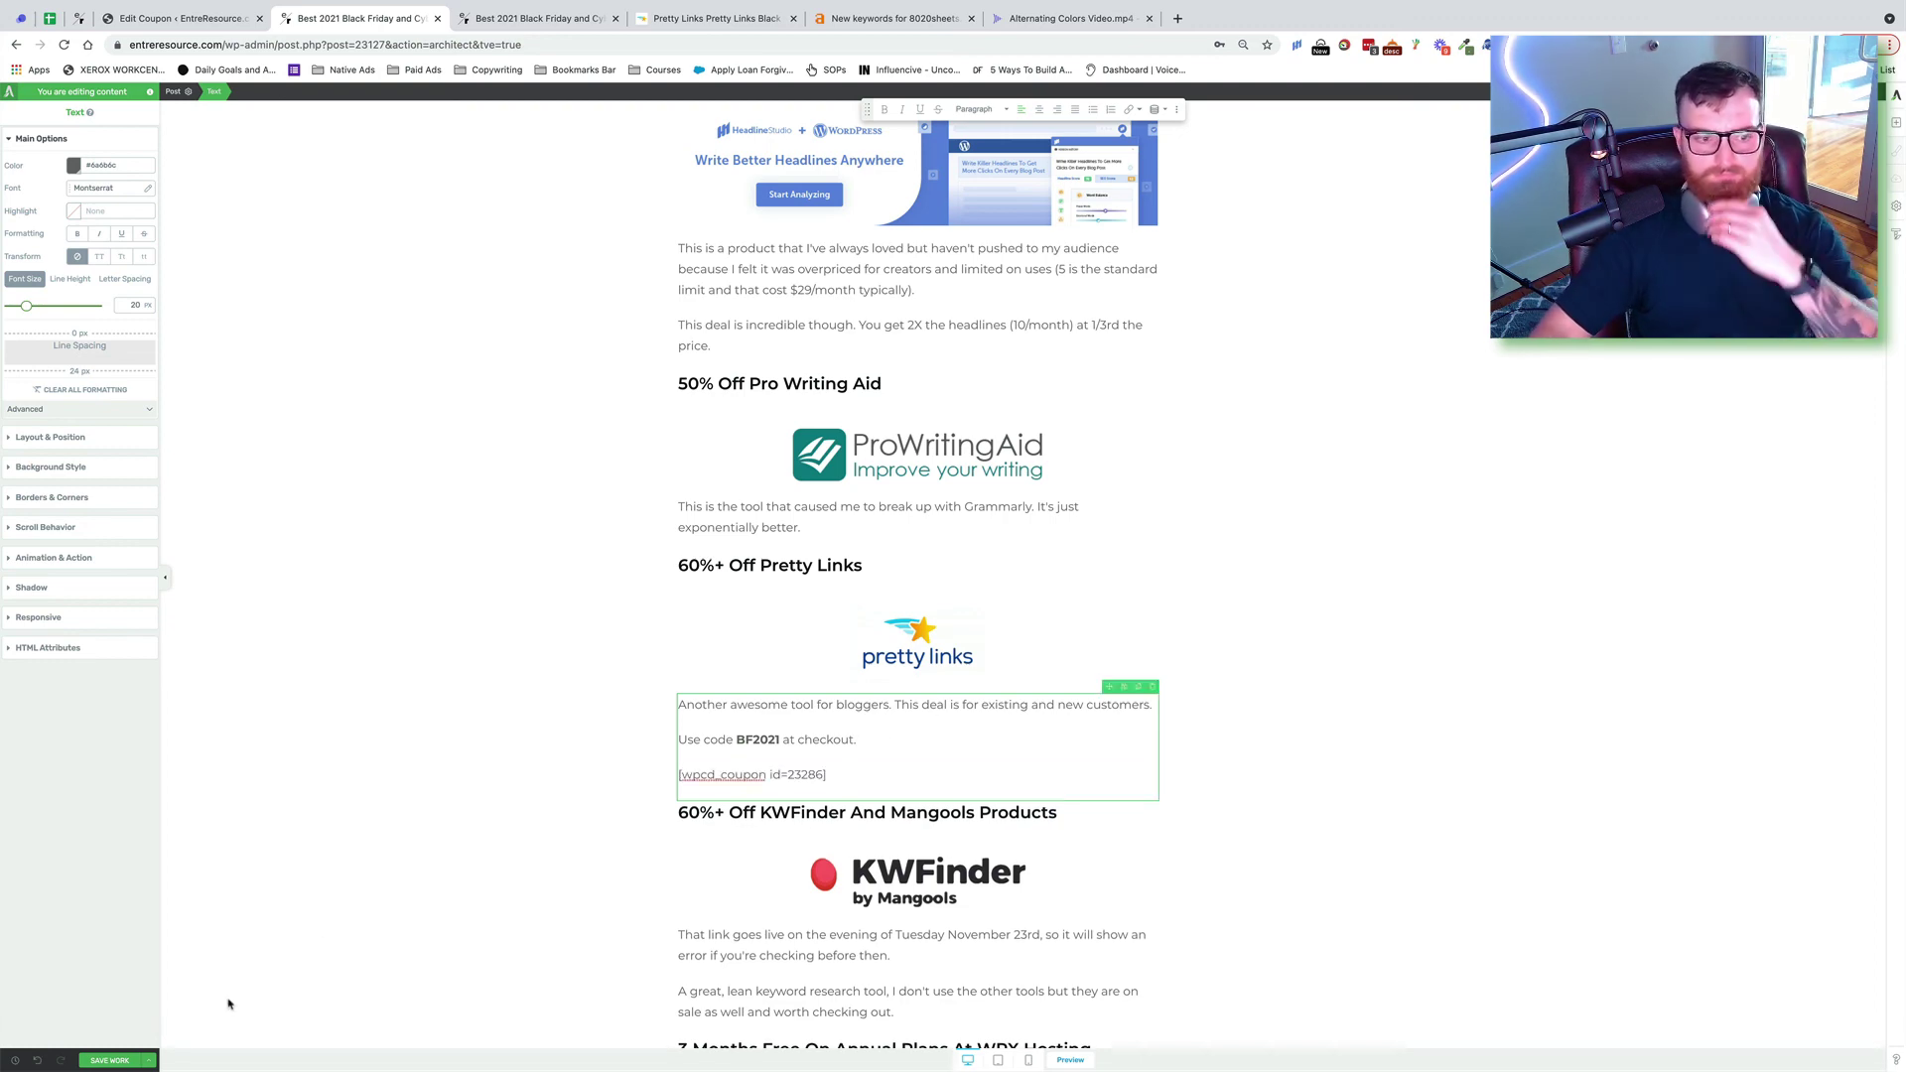
click(109, 1060)
Preview the post and test the Pretty Links box's BF2021 code, which opens the deal in a new tab
click(1070, 1059)
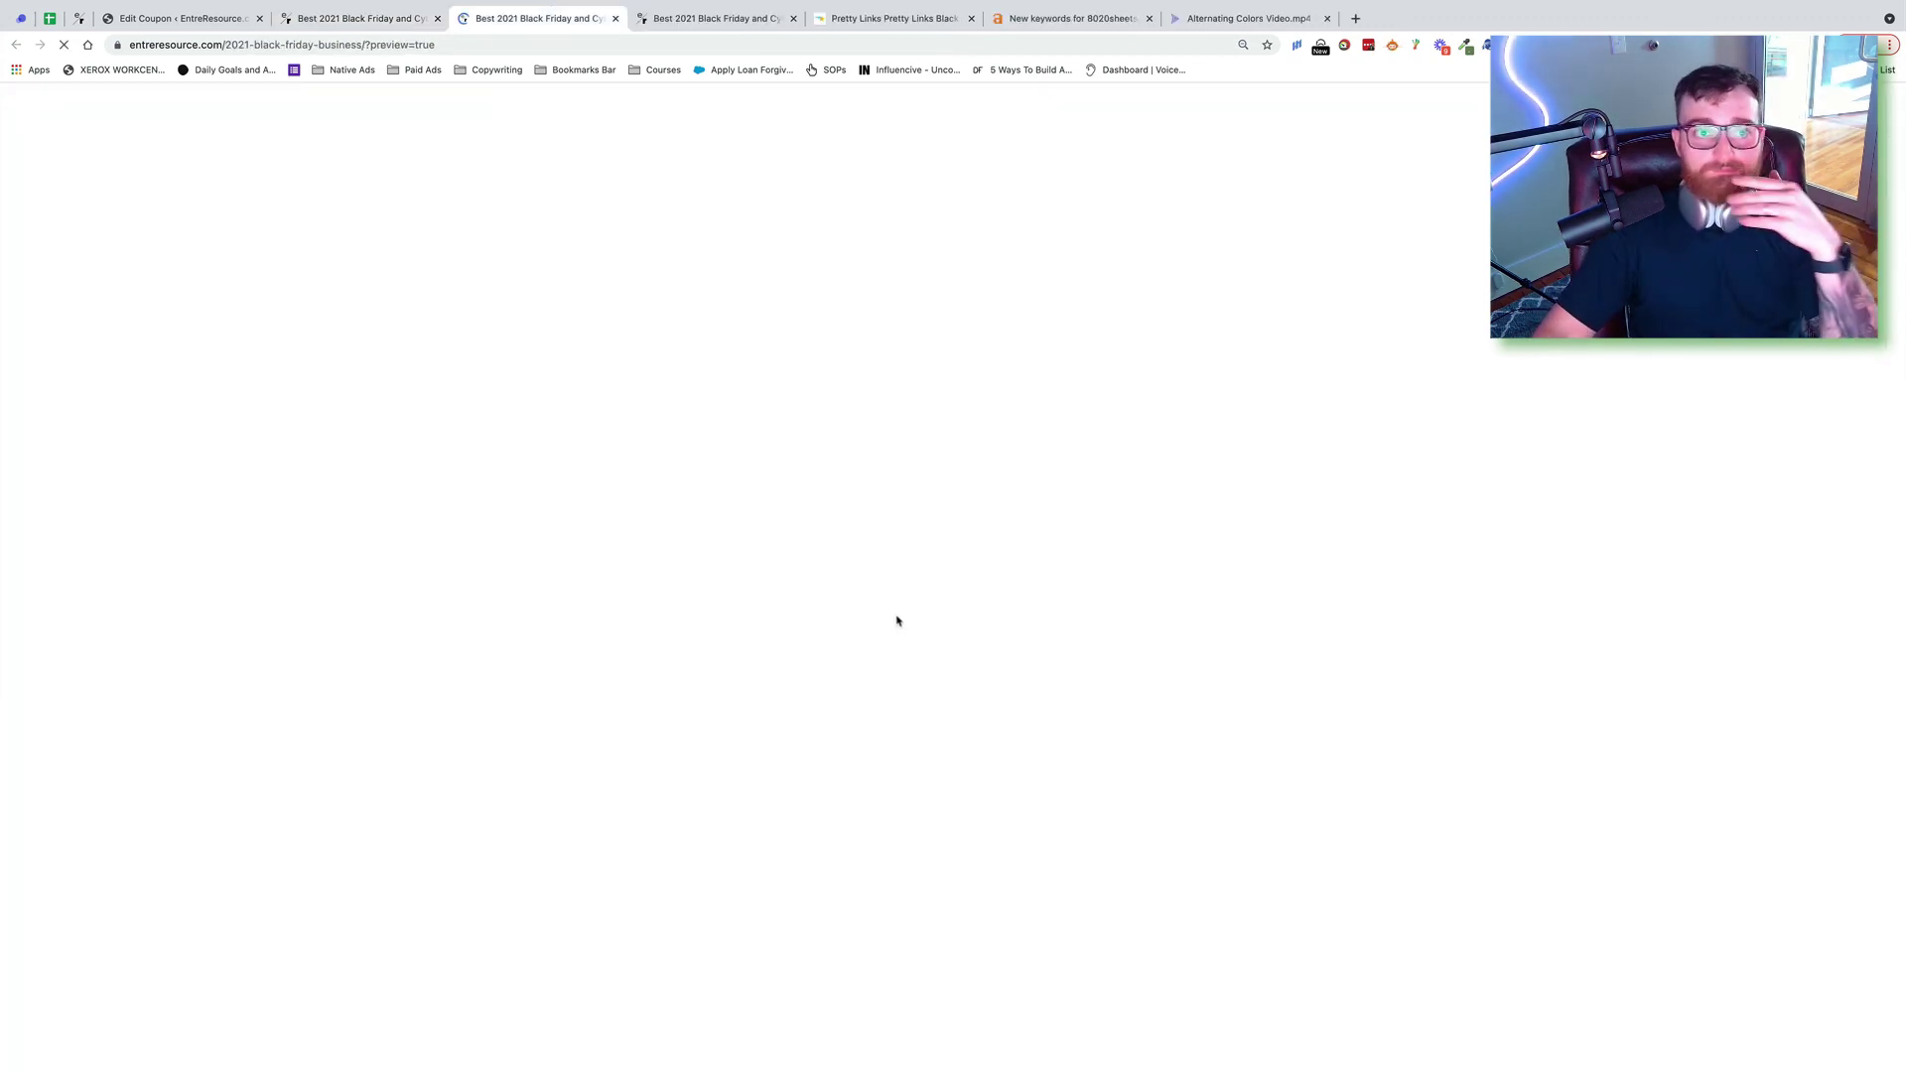
scroll(910, 622, down, 10)
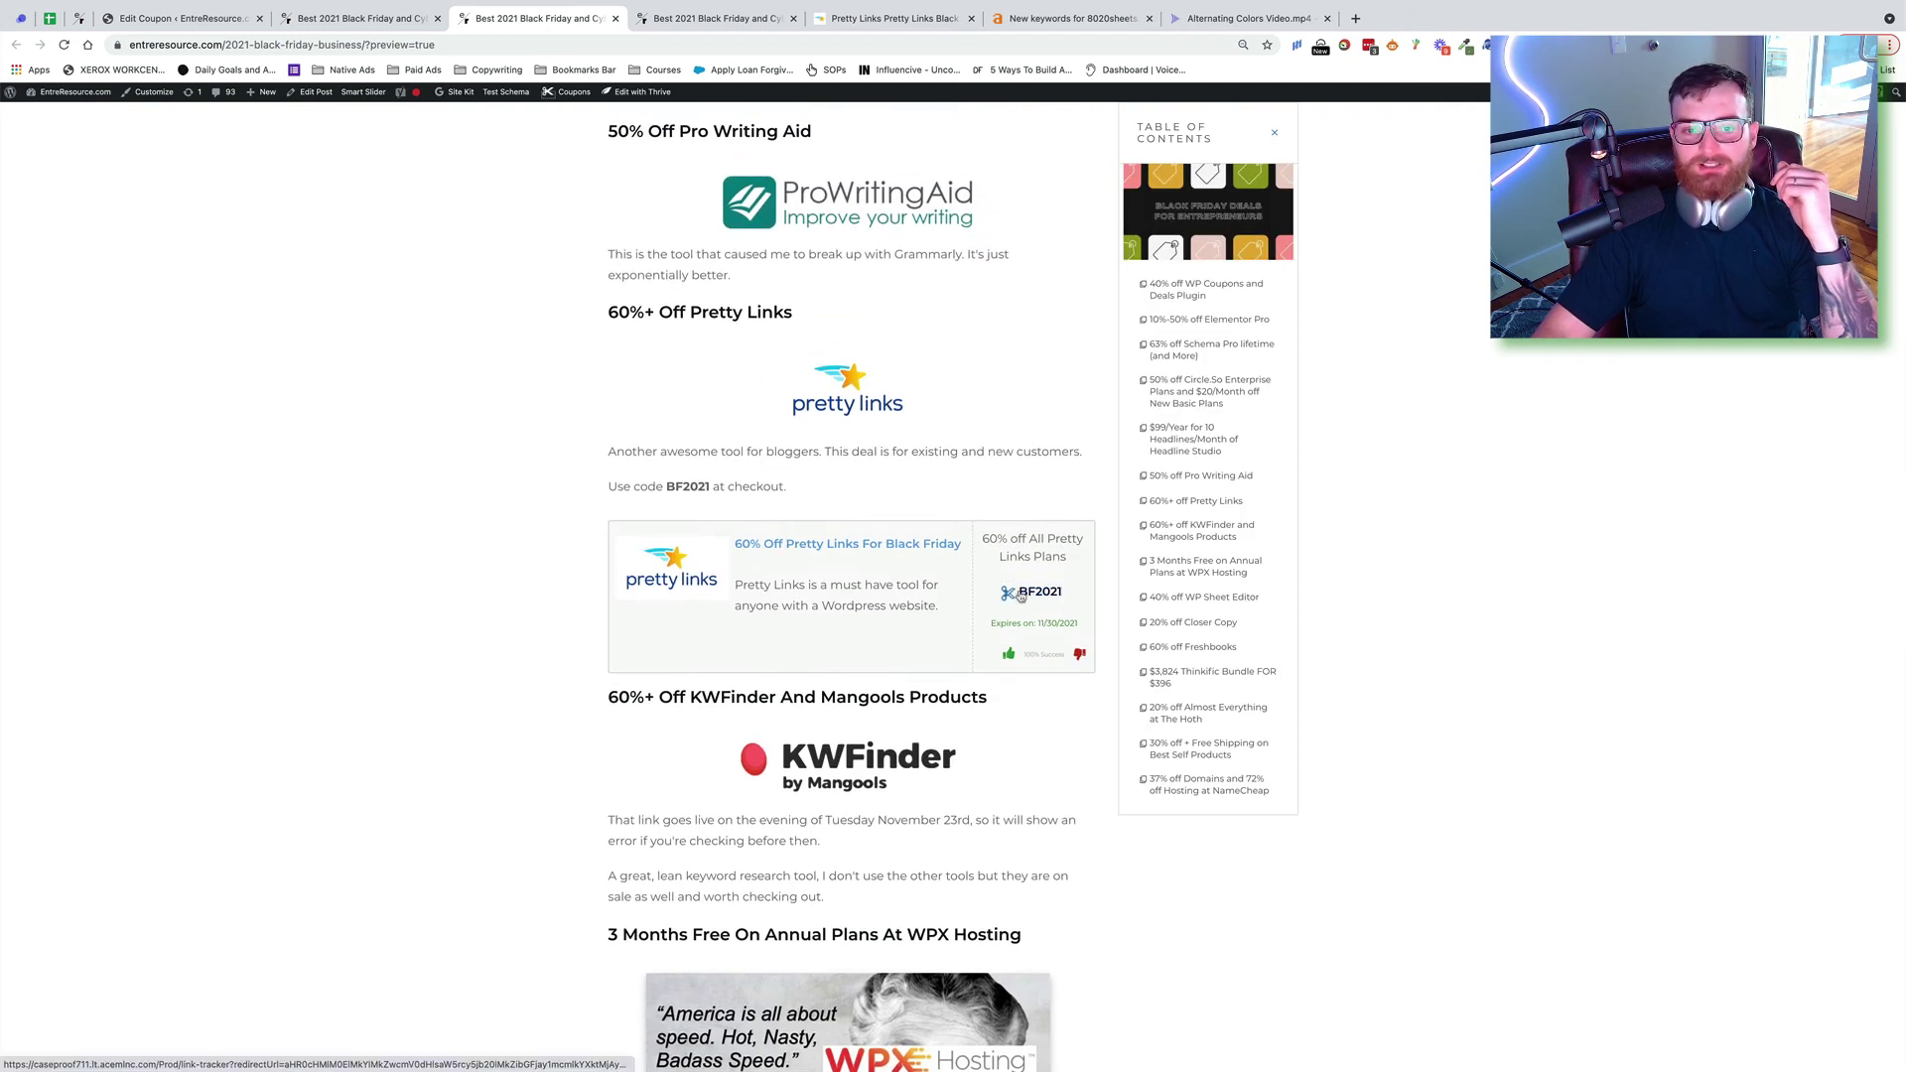
click(1023, 593)
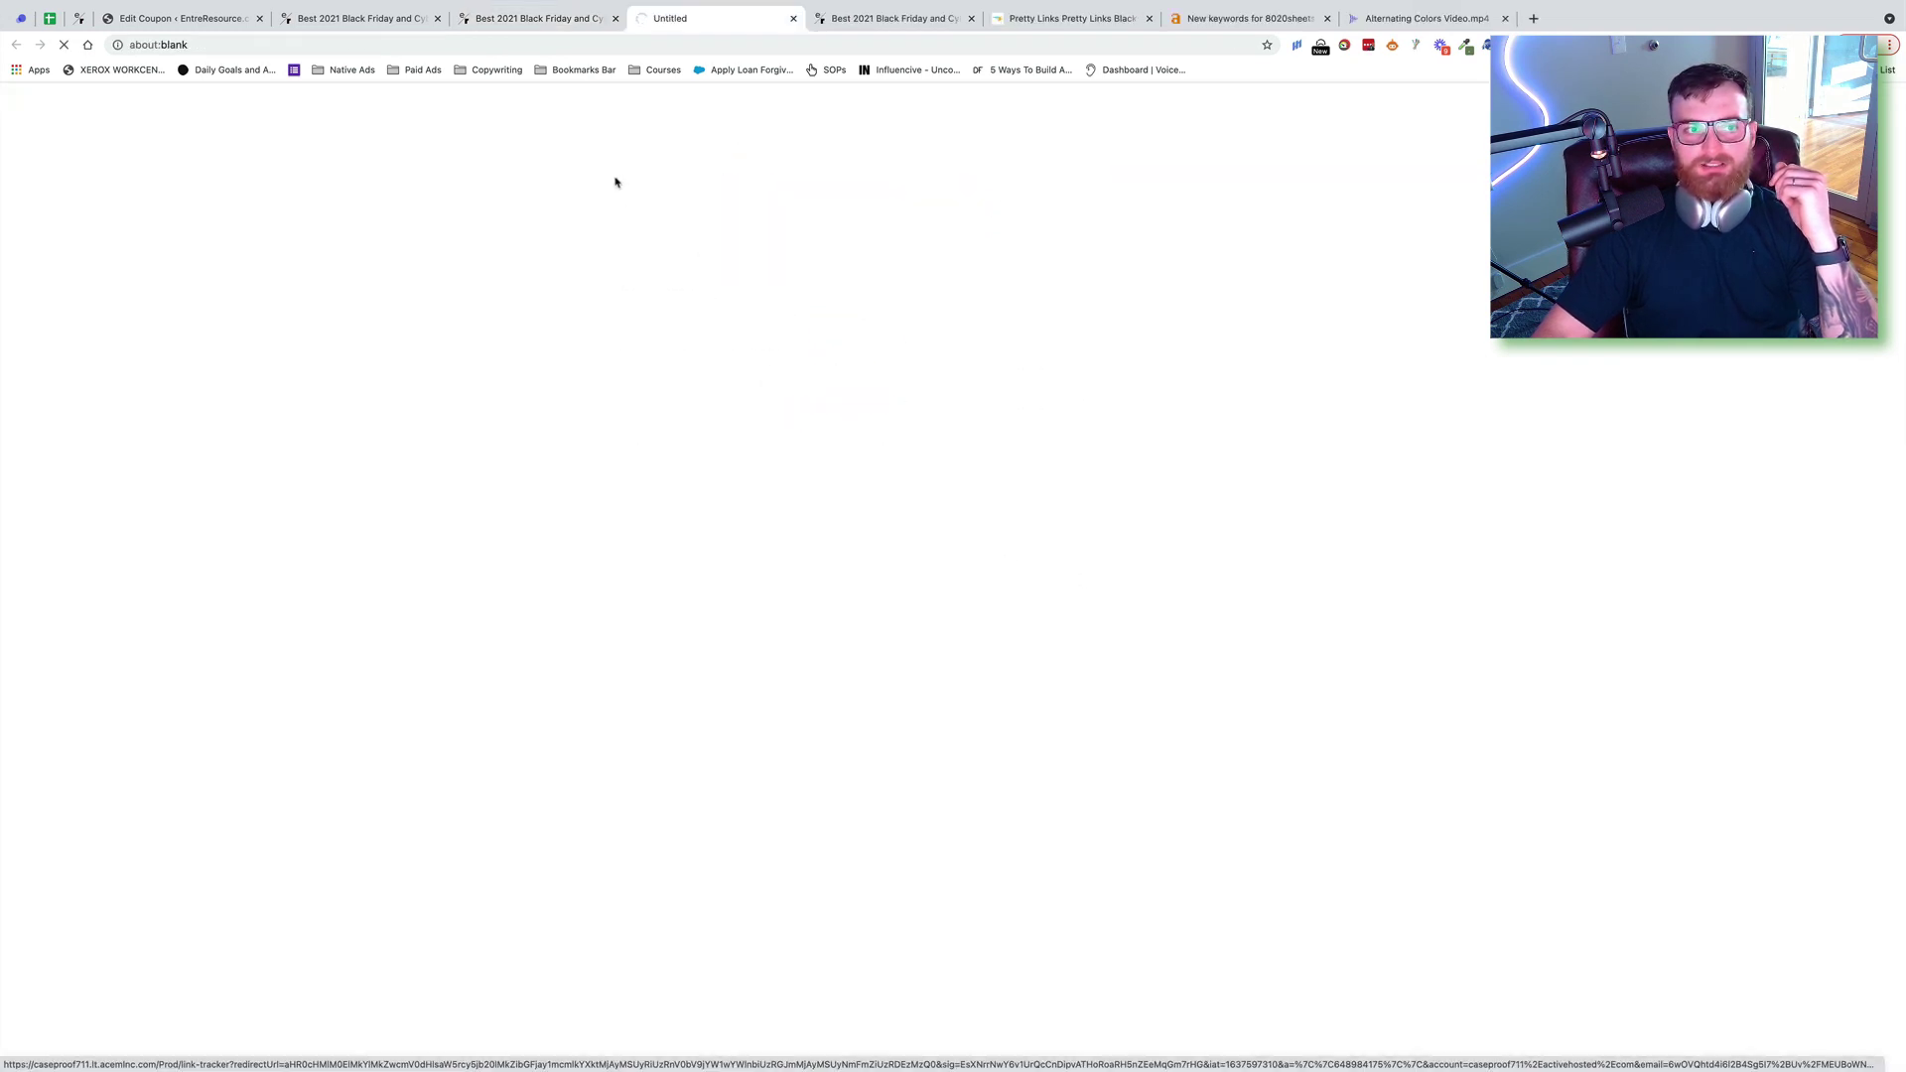